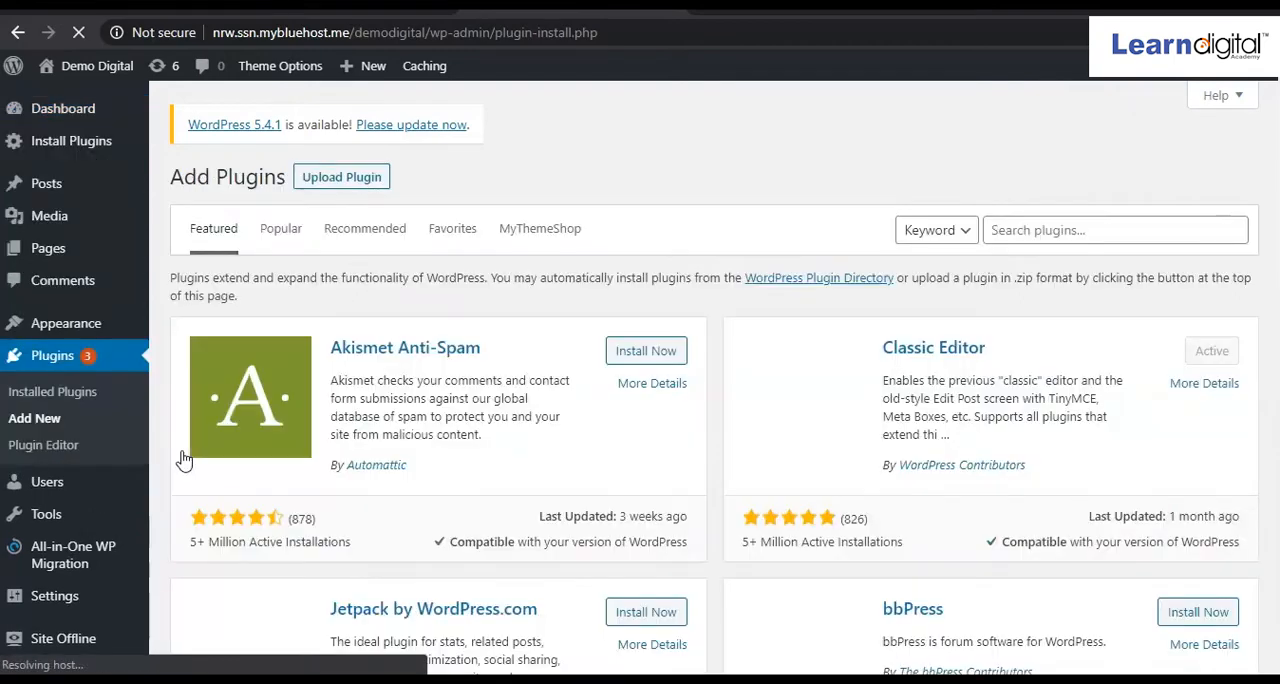
# Search the plugin directory for woocommerce, then install and activate the WooCommerce plugin.
pyautogui.click(1029, 236)
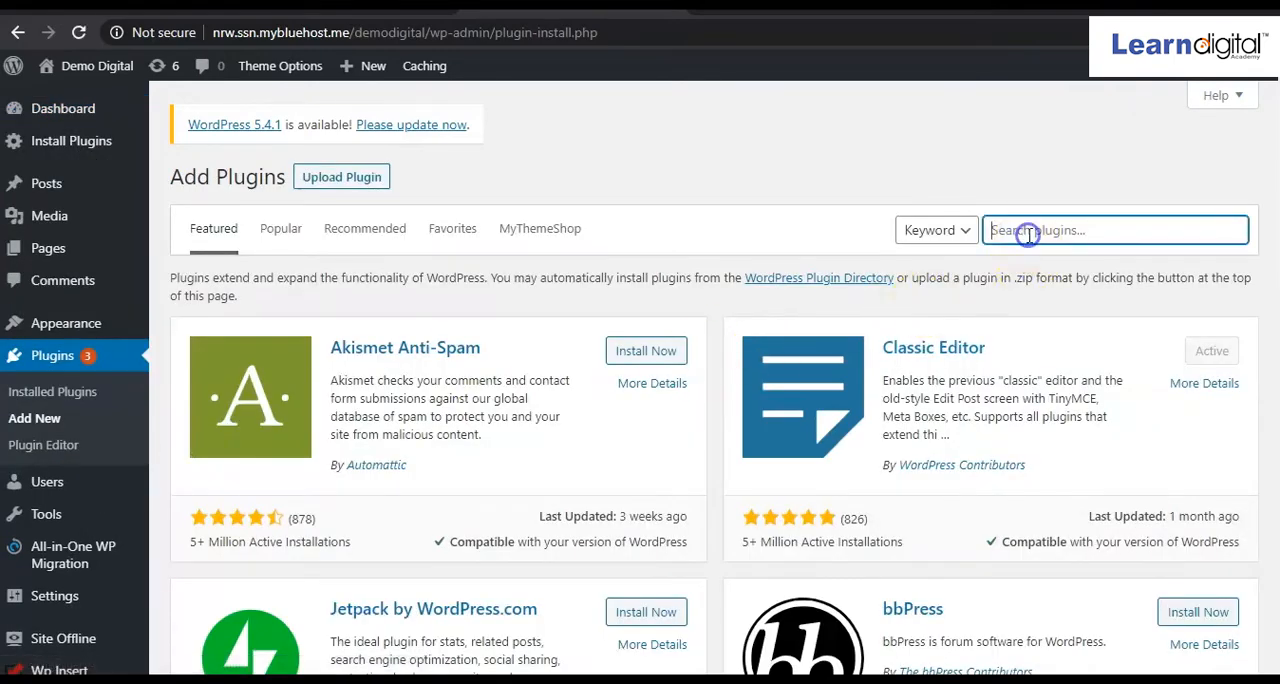
pyautogui.write('wood')
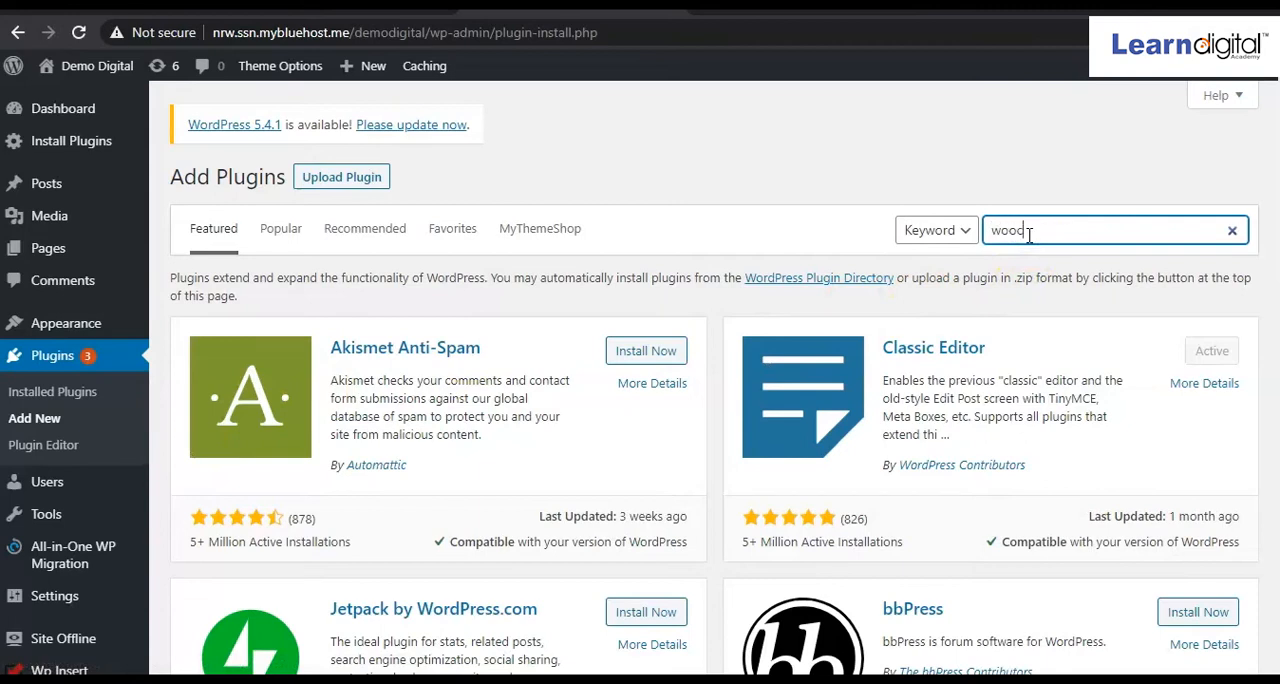
pyautogui.write('ommerce')
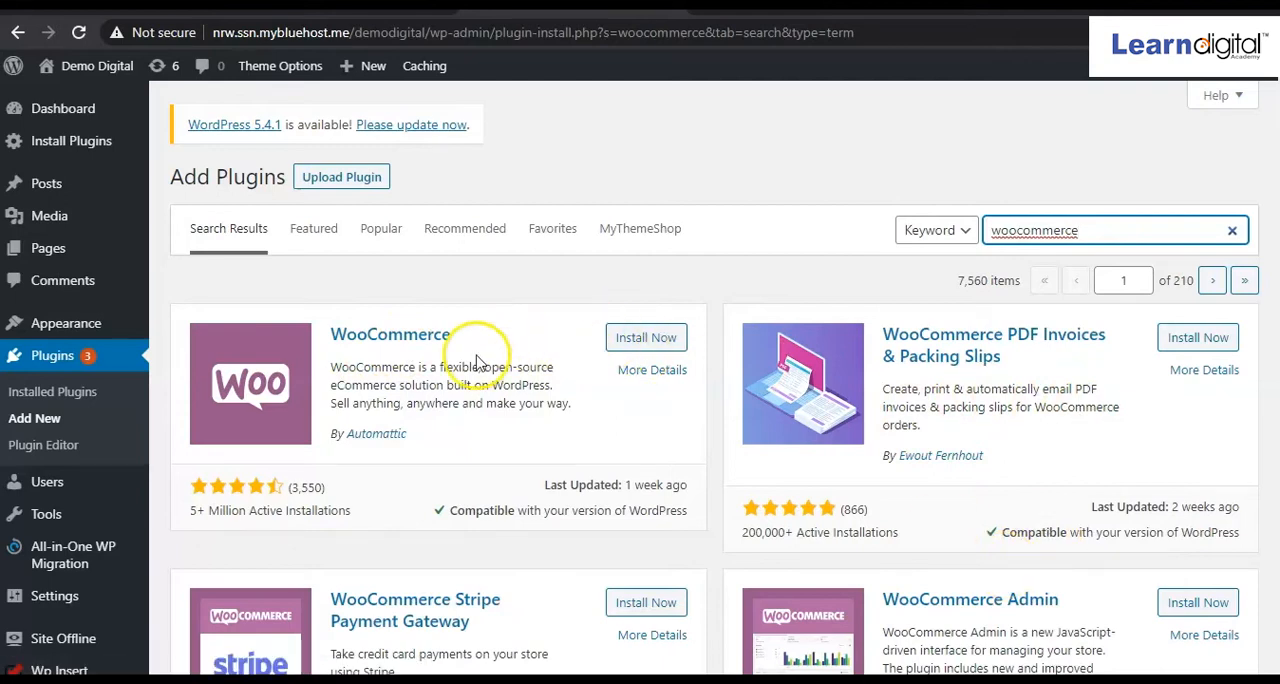
pyautogui.click(657, 342)
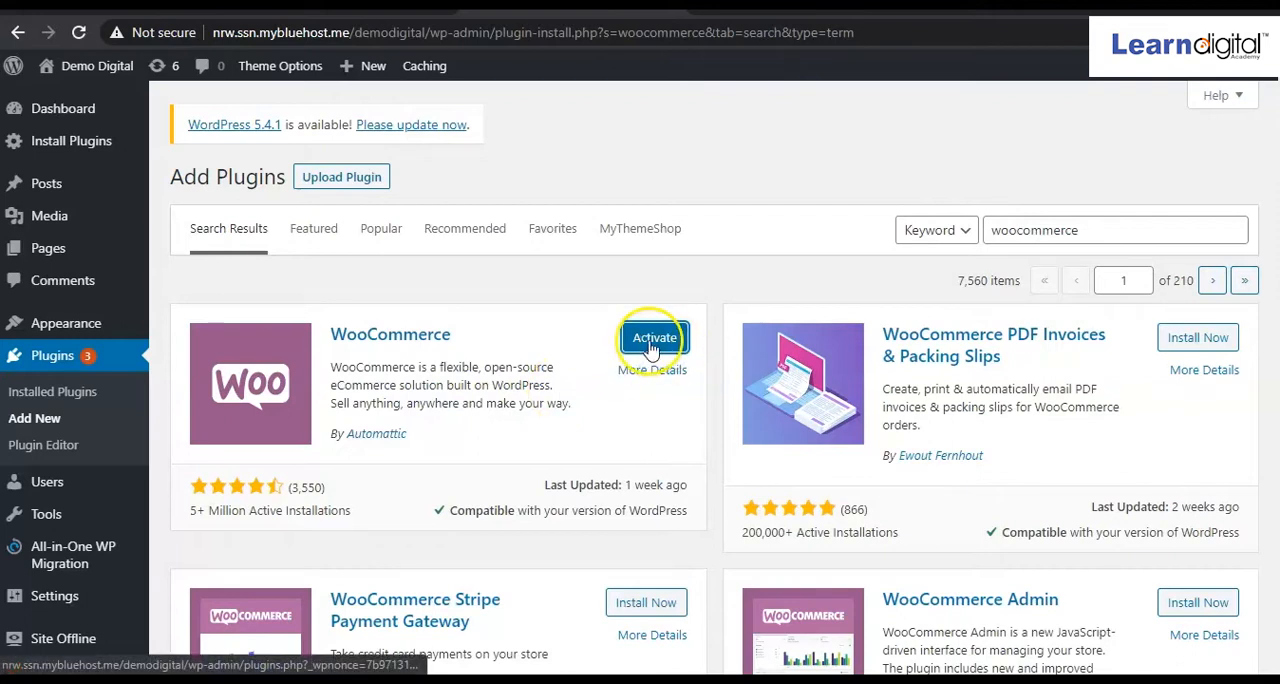
pyautogui.click(652, 340)
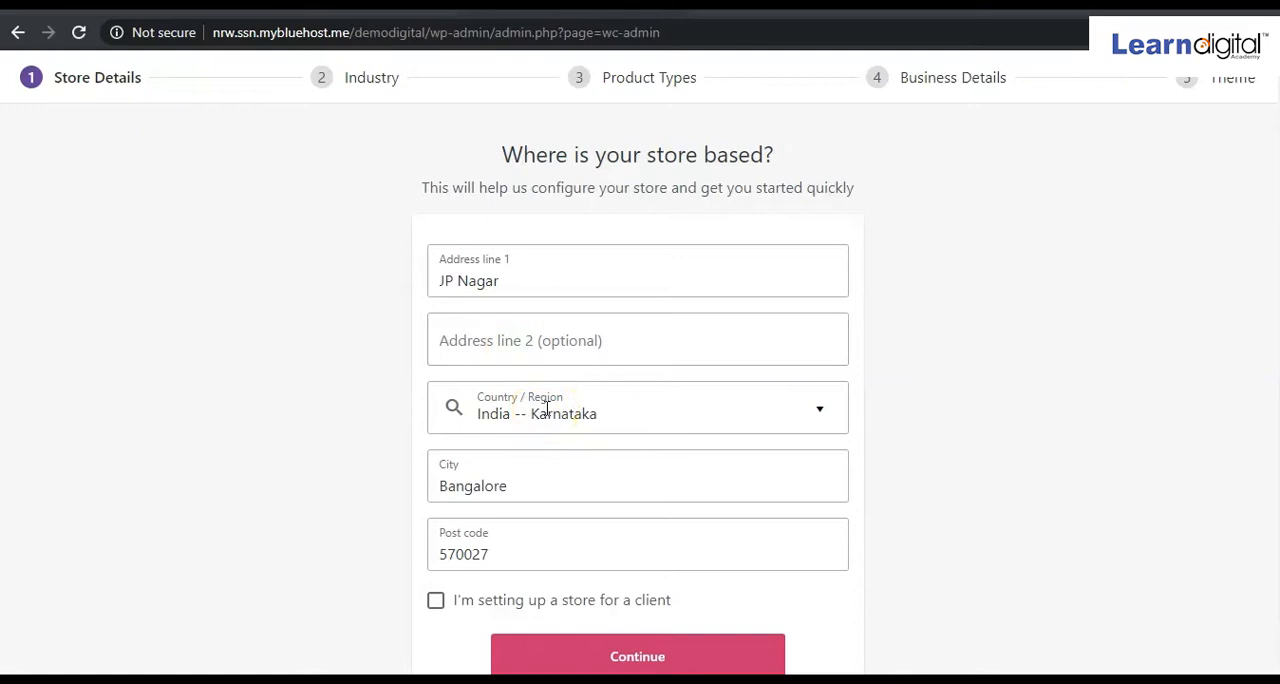
pyautogui.click(819, 411)
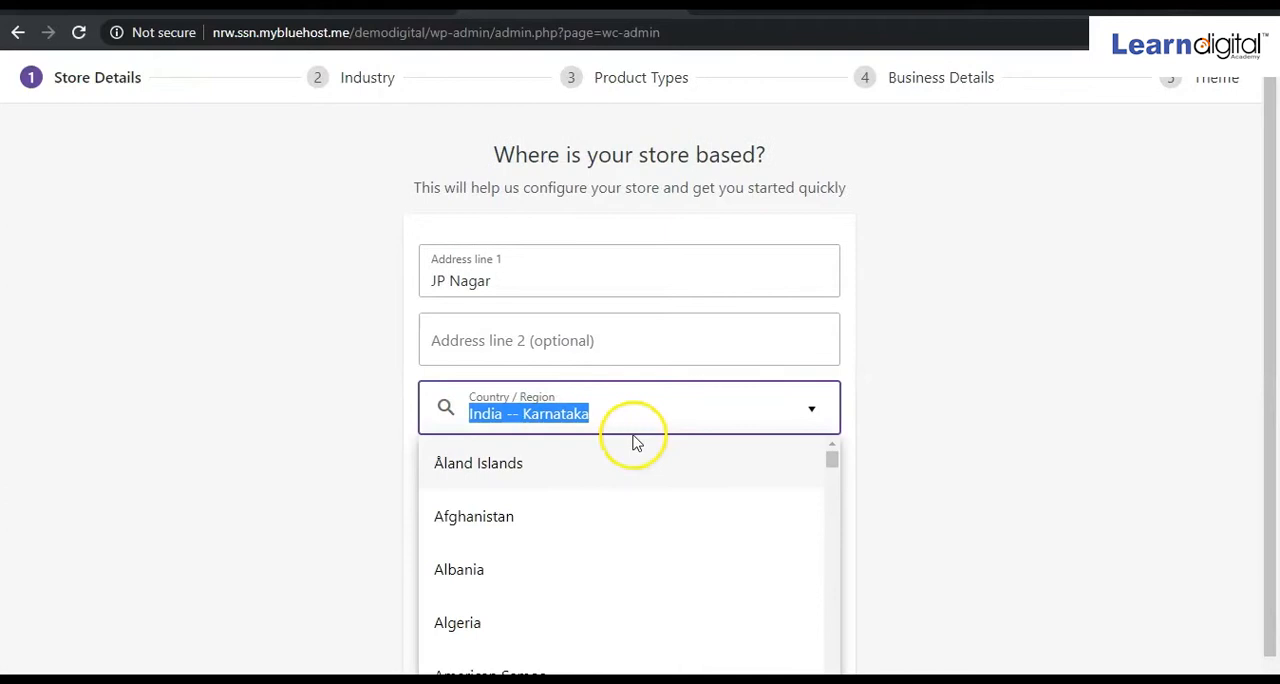
pyautogui.click(679, 418)
pyautogui.click(963, 481)
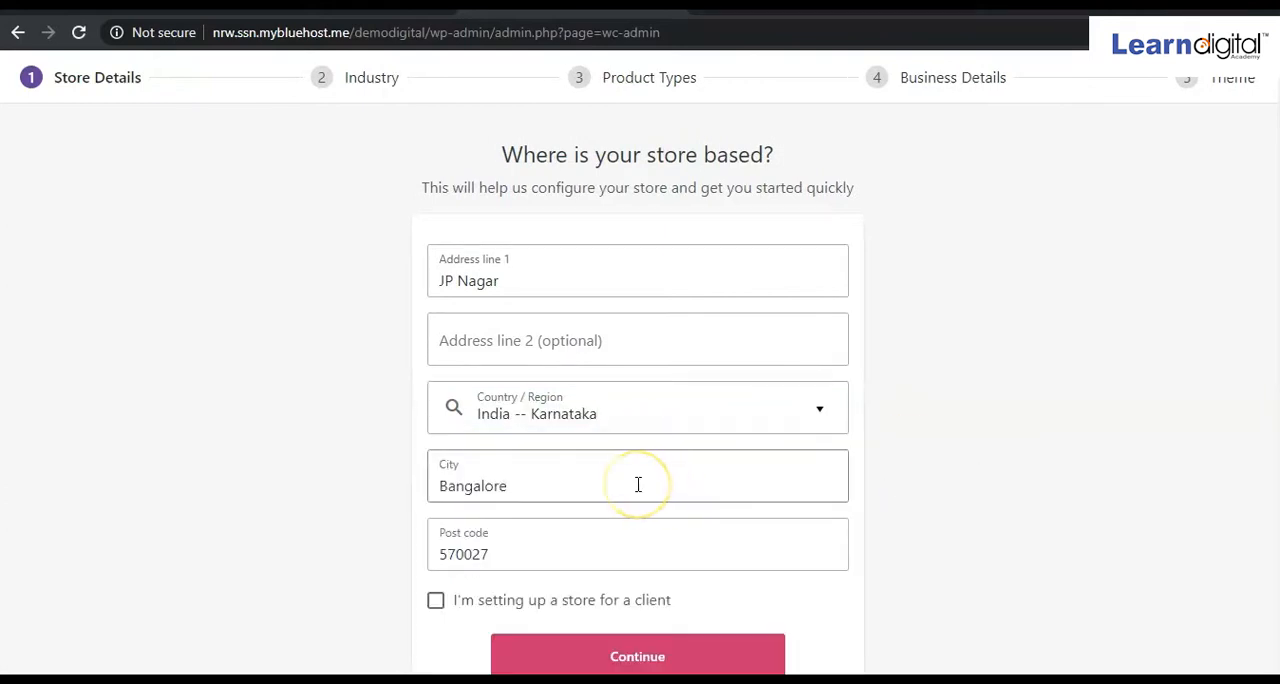
# Accept the prefilled store address details and continue to the industry step without opting in to usage tracking.
pyautogui.scroll(-1, 638, 484)
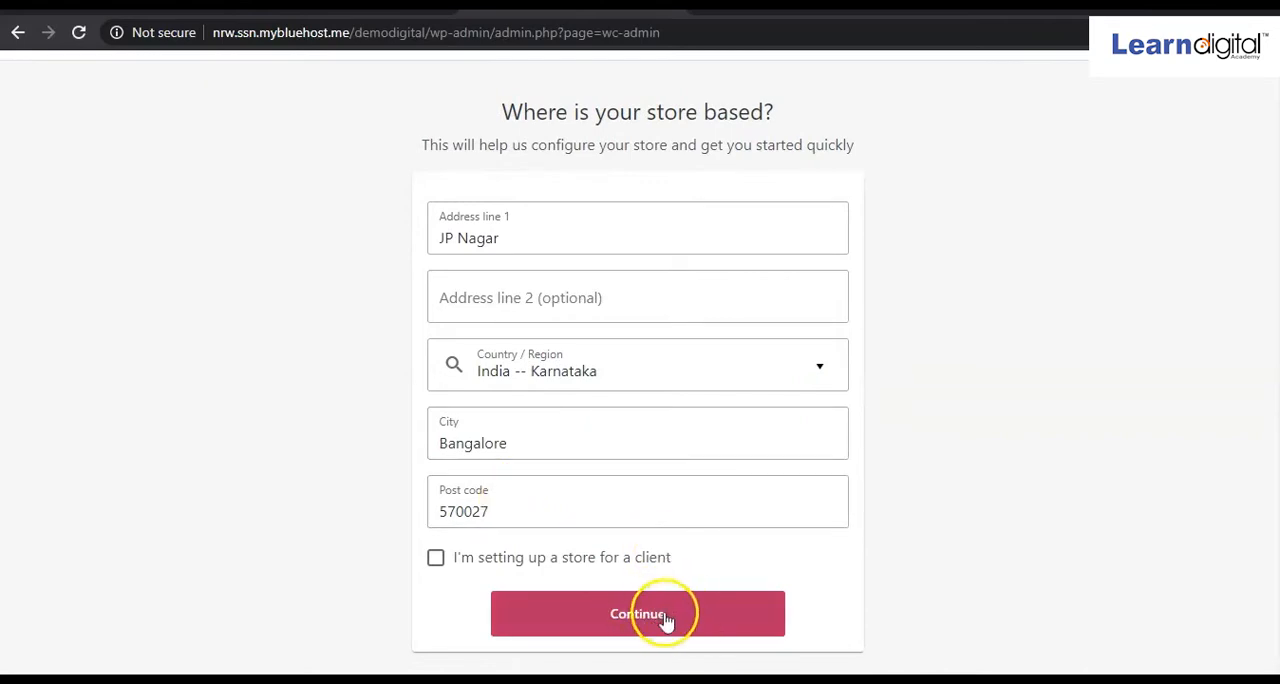
pyautogui.click(658, 620)
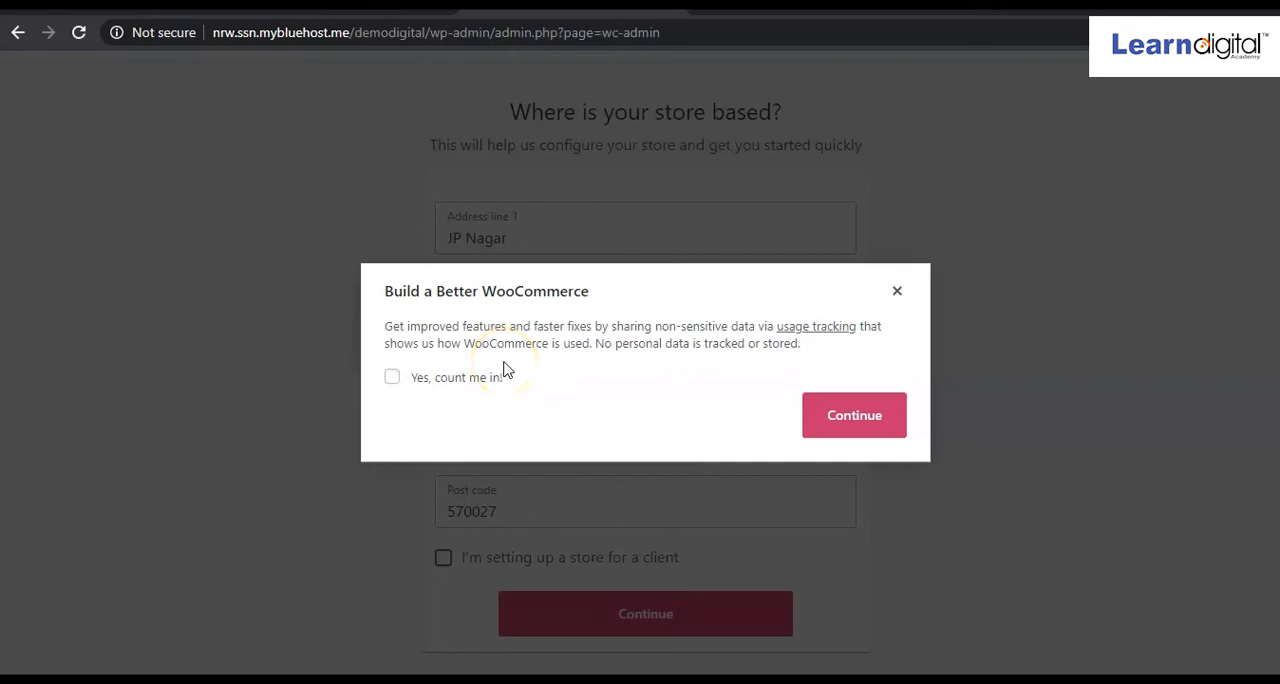
pyautogui.click(896, 295)
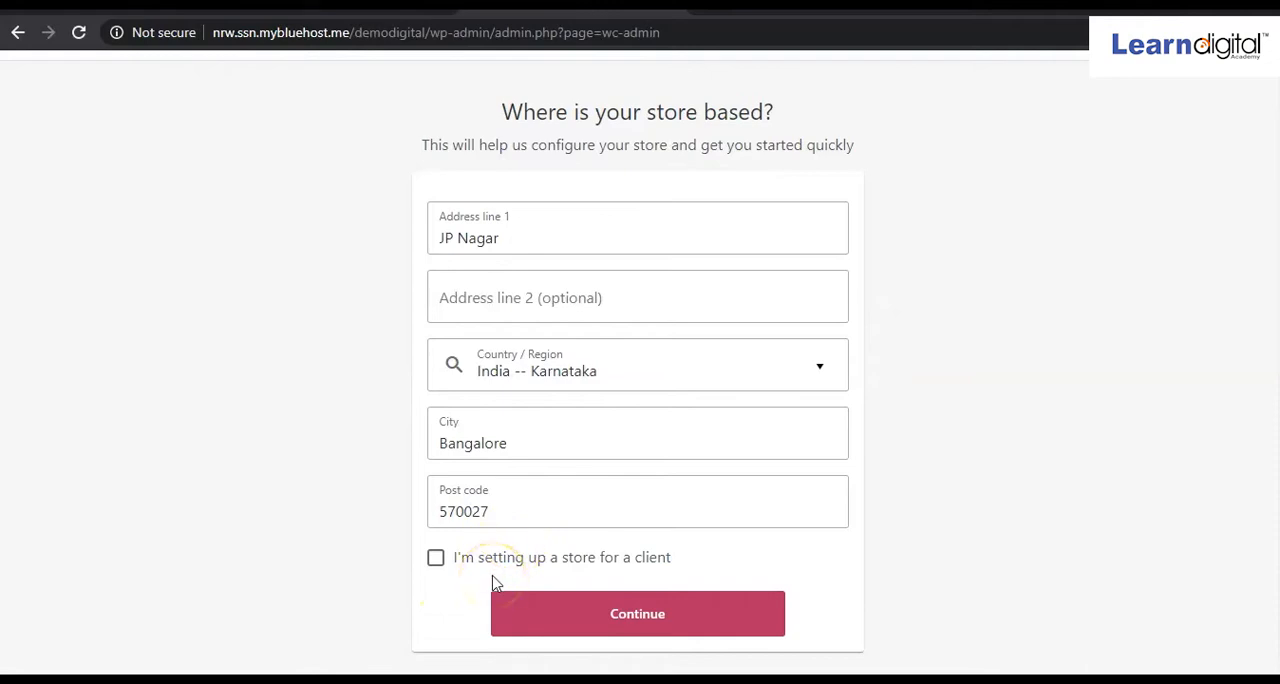
pyautogui.click(636, 612)
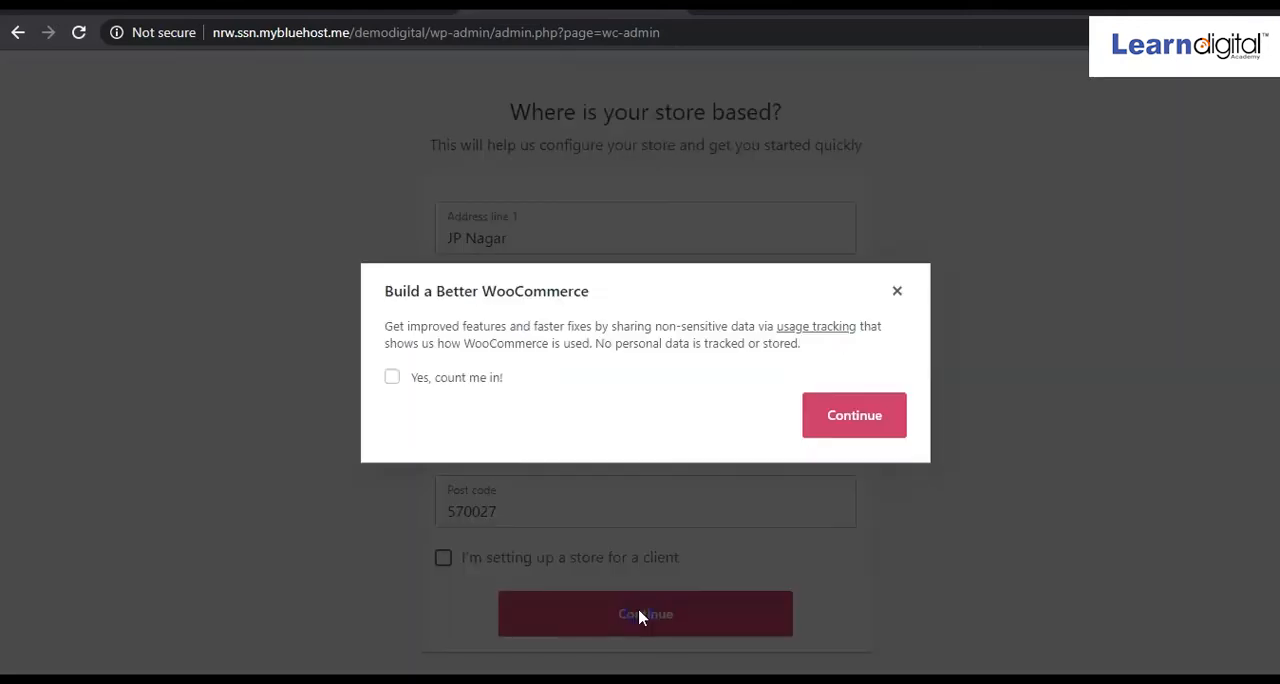
pyautogui.click(856, 436)
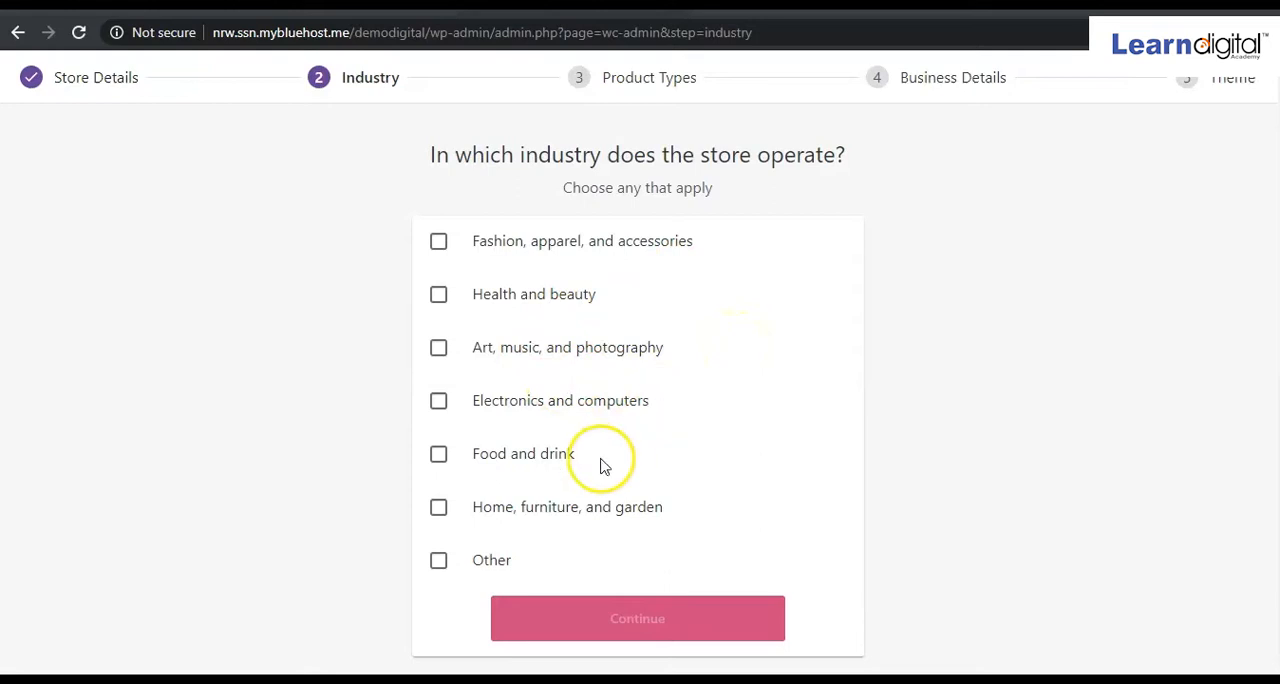
# Choose Other as the store's industry with the description General, and continue to the product types.
pyautogui.click(440, 562)
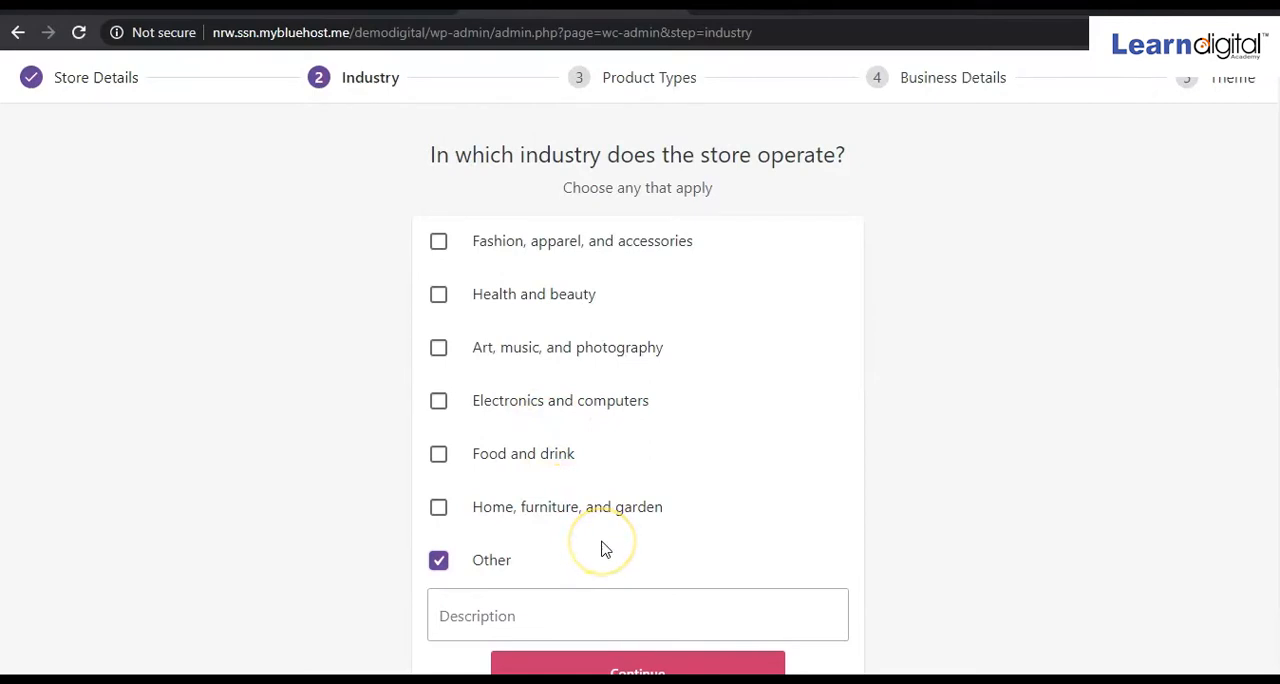
pyautogui.click(534, 613)
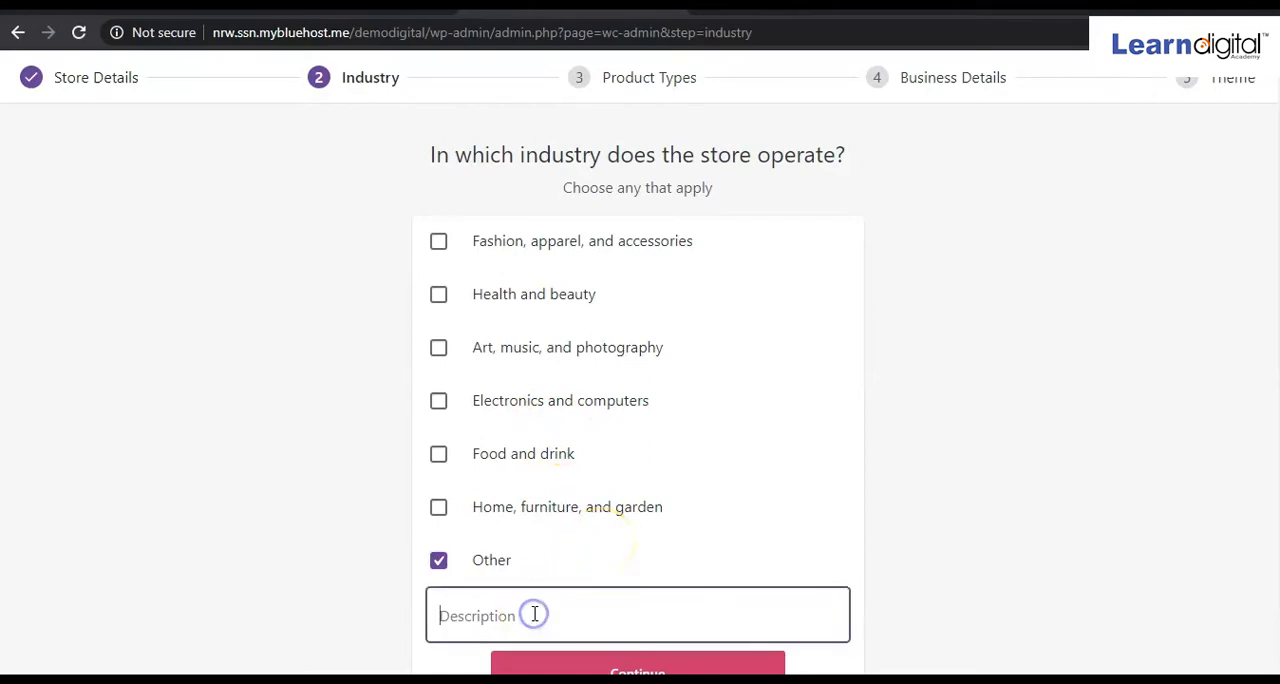
pyautogui.write('General')
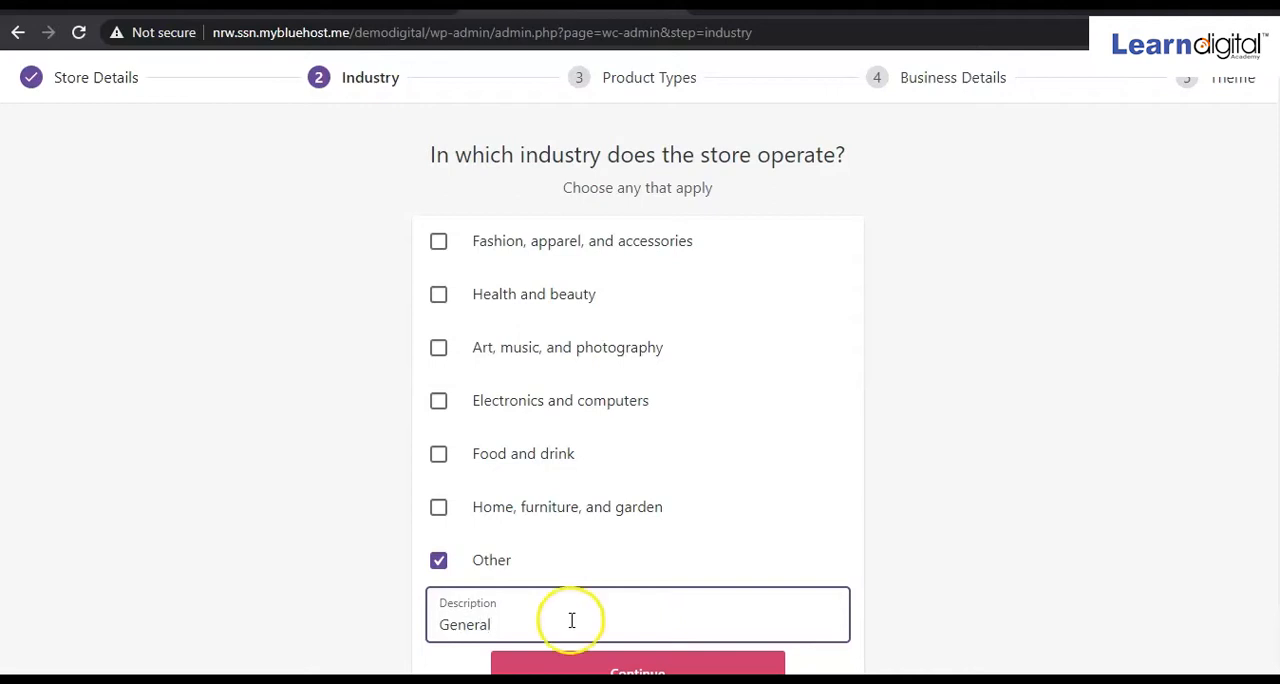
pyautogui.scroll(-1, 575, 620)
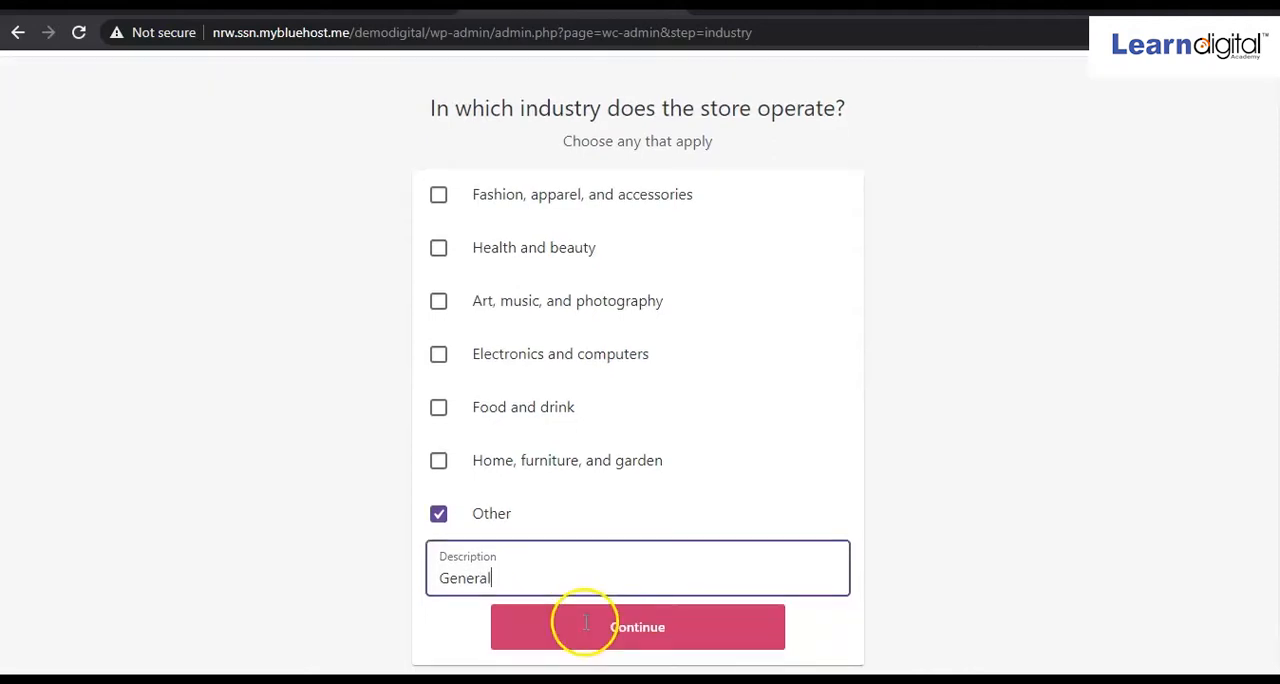
pyautogui.click(603, 620)
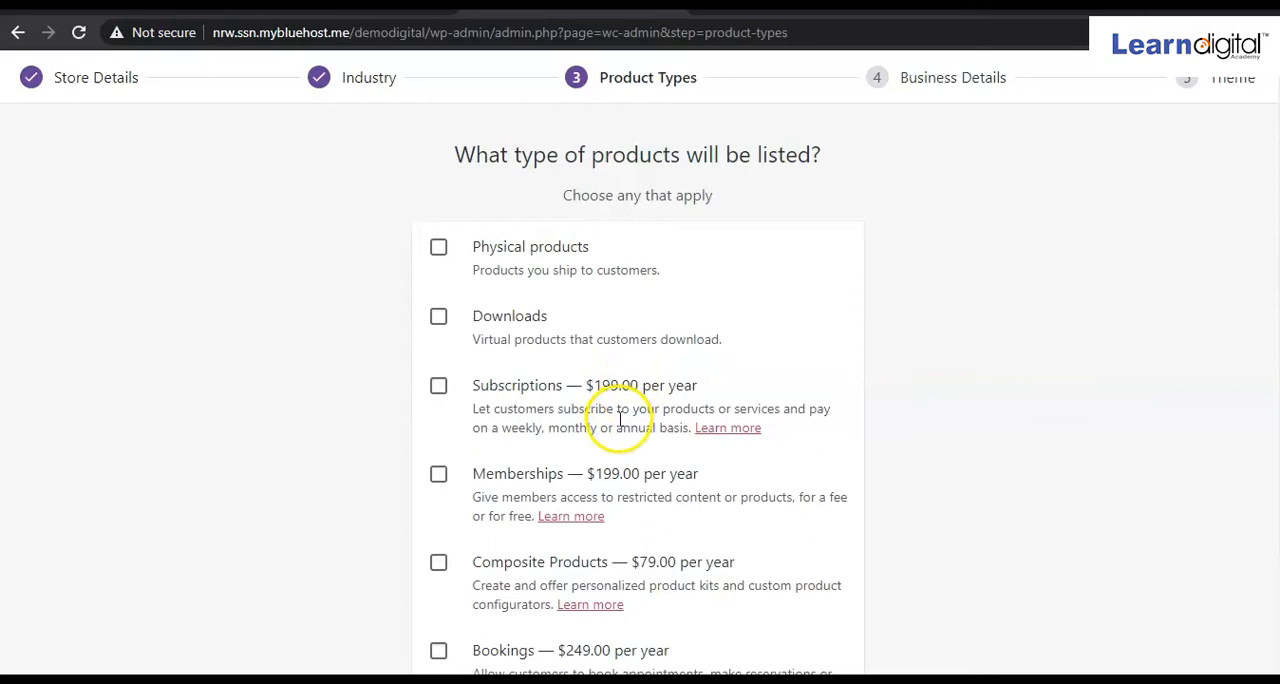
# Select Physical products and Downloads as the listed product types and continue to the business details.
pyautogui.scroll(-1, 597, 485)
pyautogui.scroll(1, 597, 487)
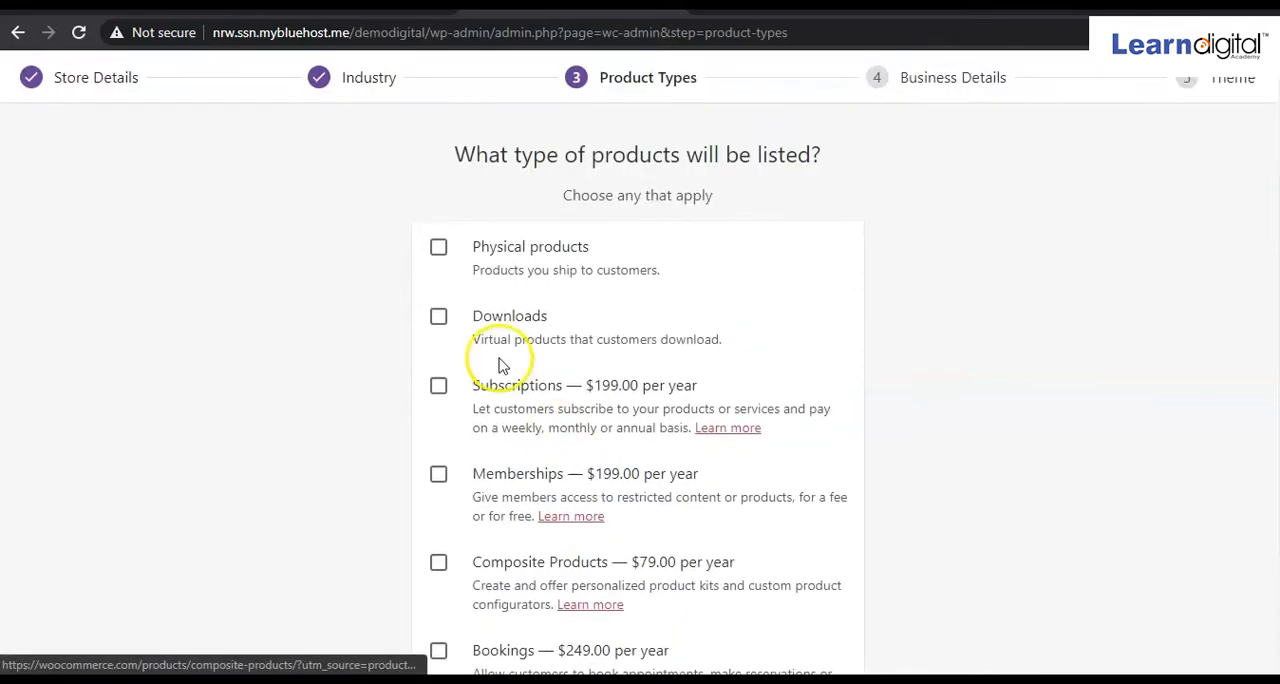
pyautogui.click(440, 254)
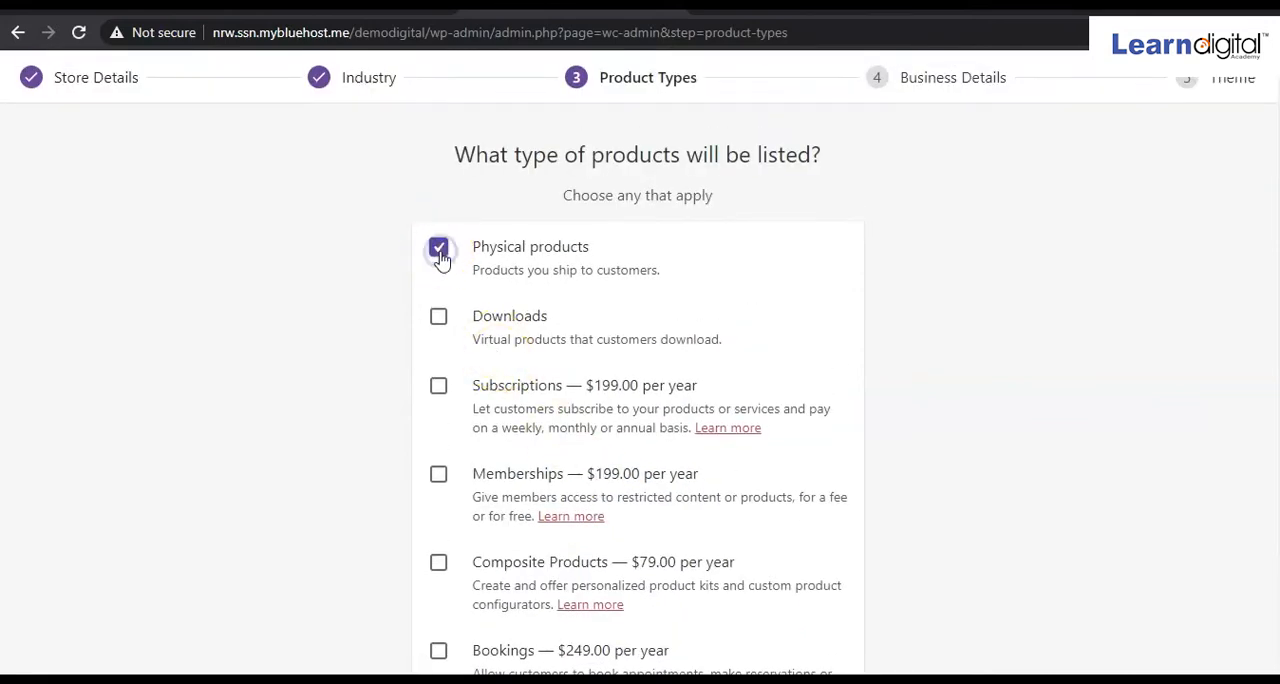
pyautogui.click(439, 316)
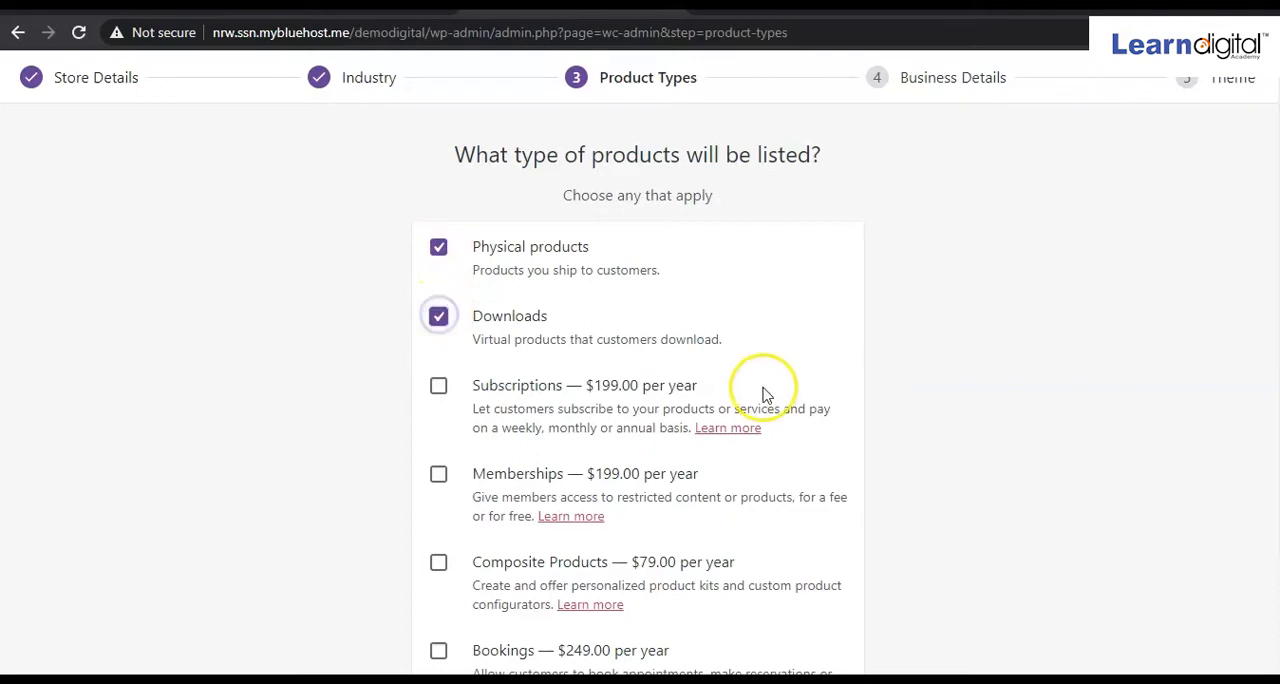
pyautogui.scroll(-1, 763, 393)
pyautogui.click(664, 614)
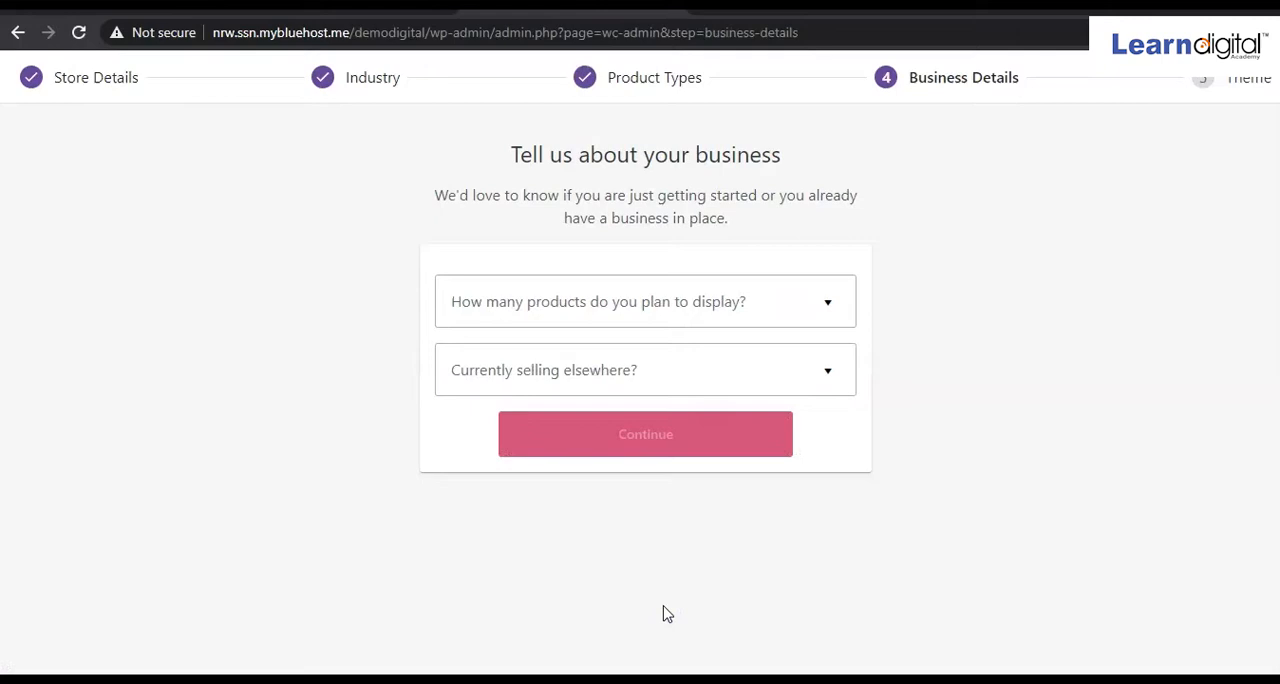
pyautogui.click(622, 607)
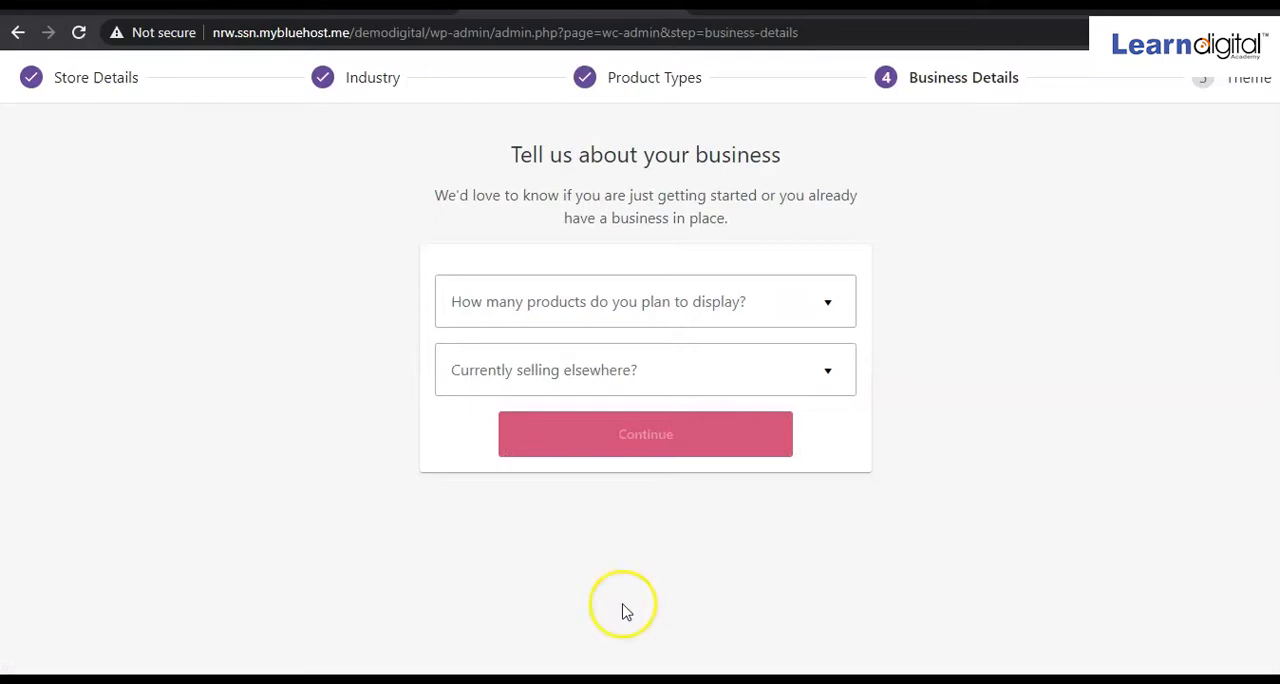
# Set the number of products to display to 1 - 10 and answer No to currently selling elsewhere.
pyautogui.click(829, 306)
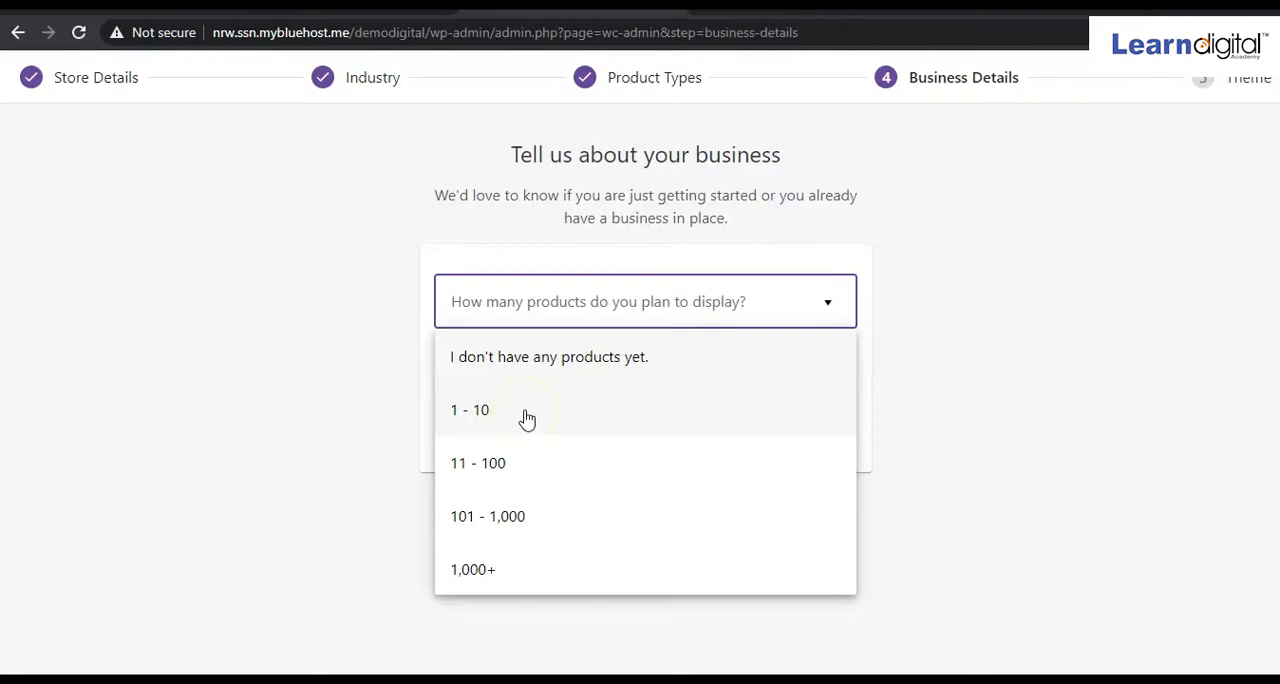
pyautogui.click(506, 432)
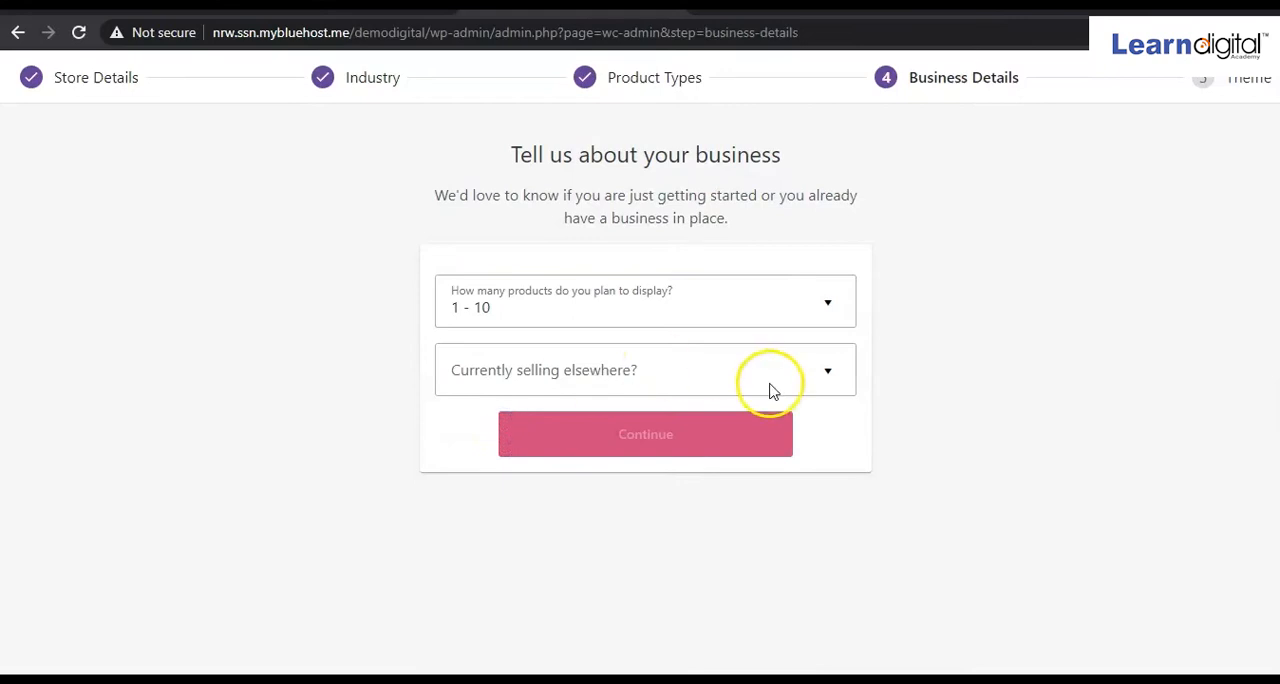
pyautogui.click(828, 383)
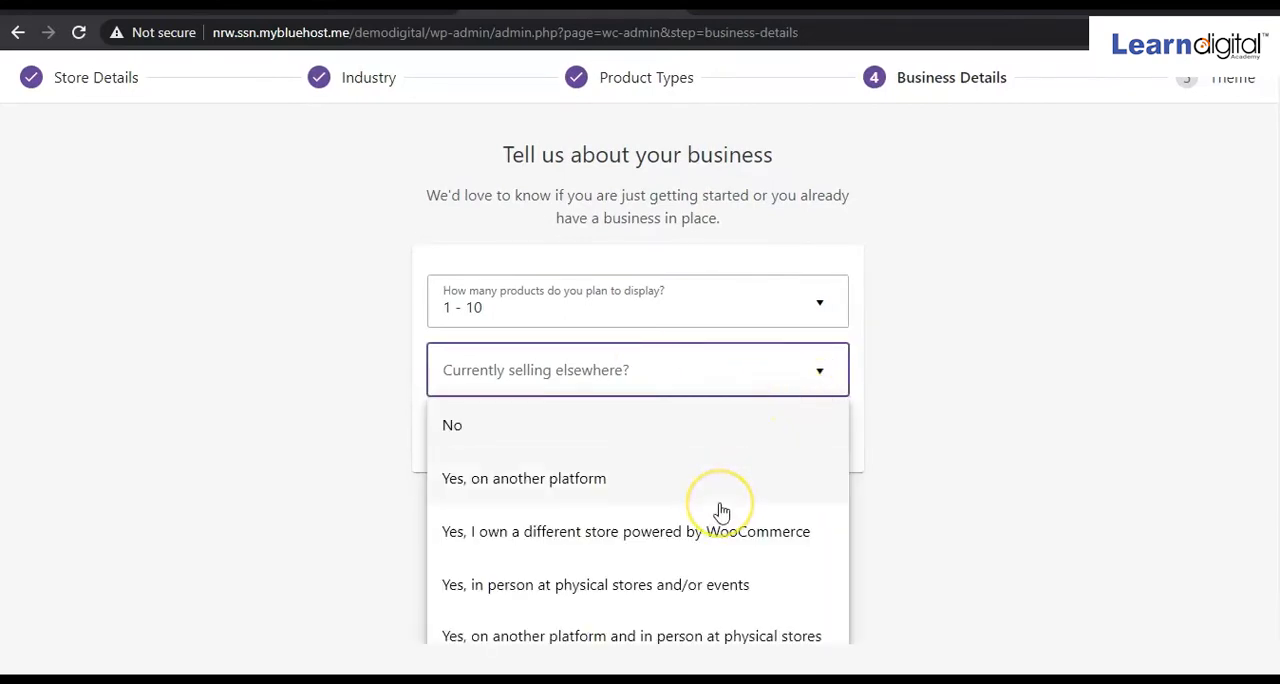
pyautogui.scroll(-1, 722, 512)
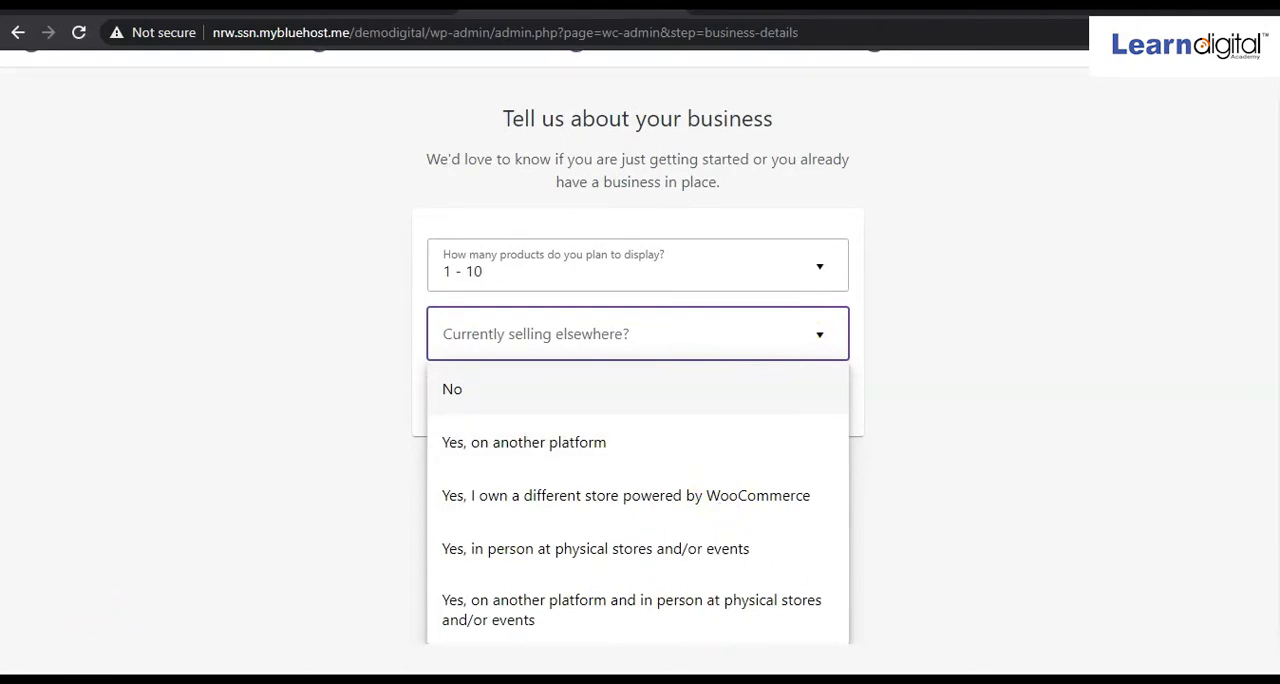
pyautogui.click(155, 560)
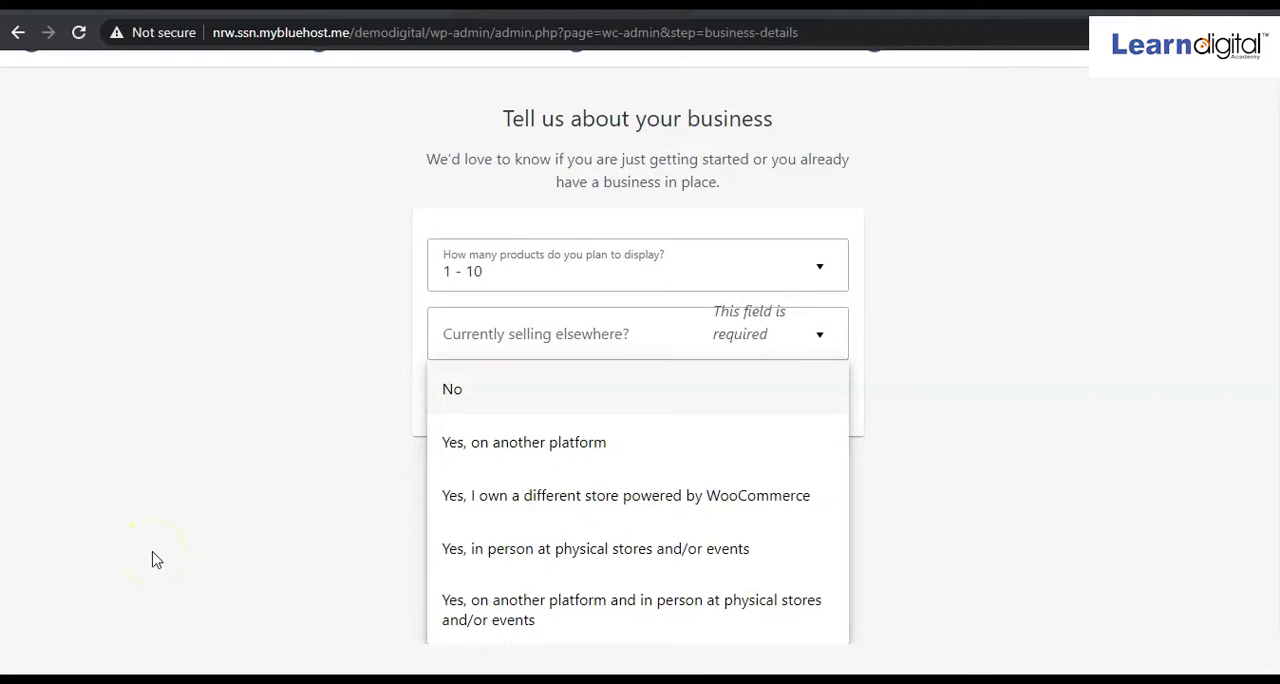
pyautogui.click(491, 398)
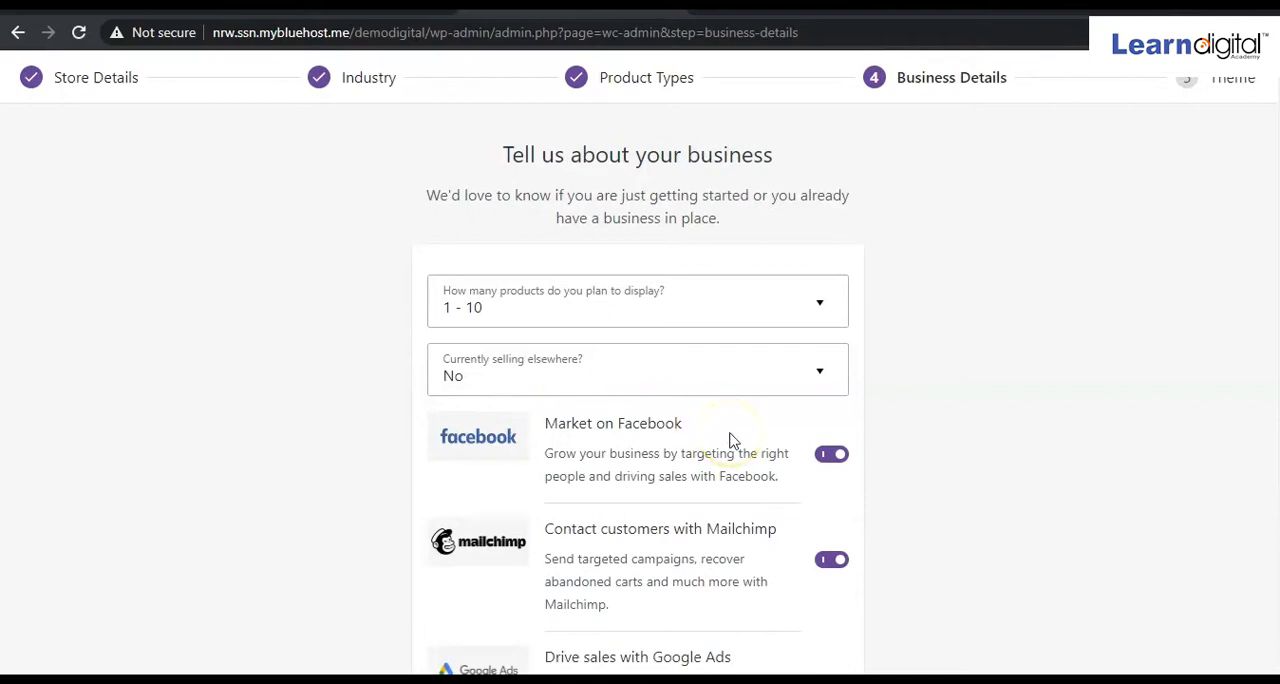
# Turn off the Facebook, Mailchimp and Google Ads extensions and continue to the theme selection.
pyautogui.scroll(-3, 731, 440)
pyautogui.scroll(3, 731, 440)
pyautogui.scroll(-2, 731, 436)
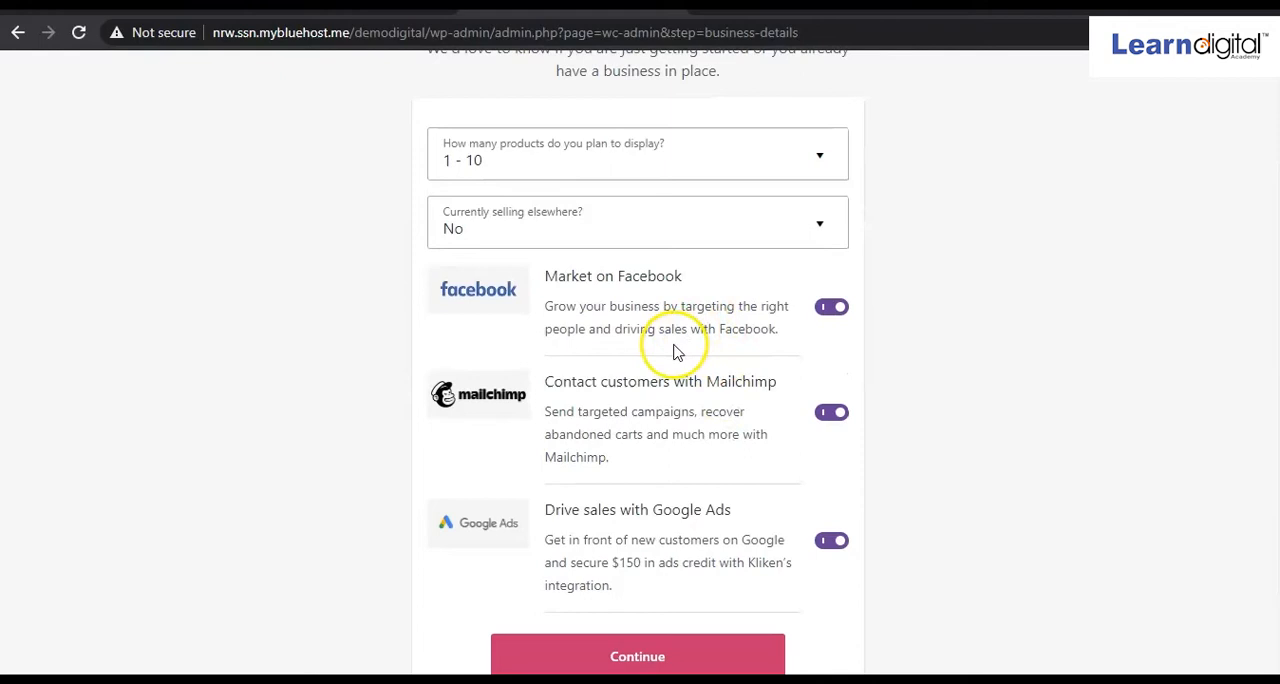
pyautogui.click(828, 311)
pyautogui.click(824, 420)
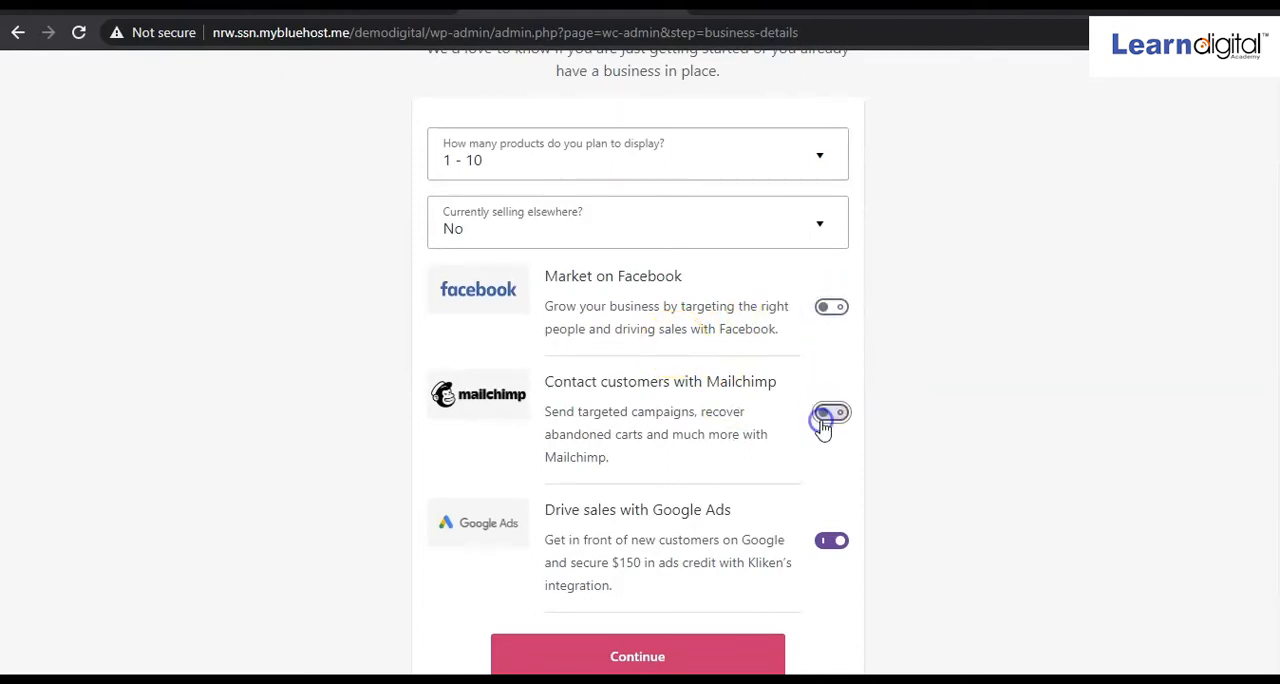
pyautogui.click(830, 544)
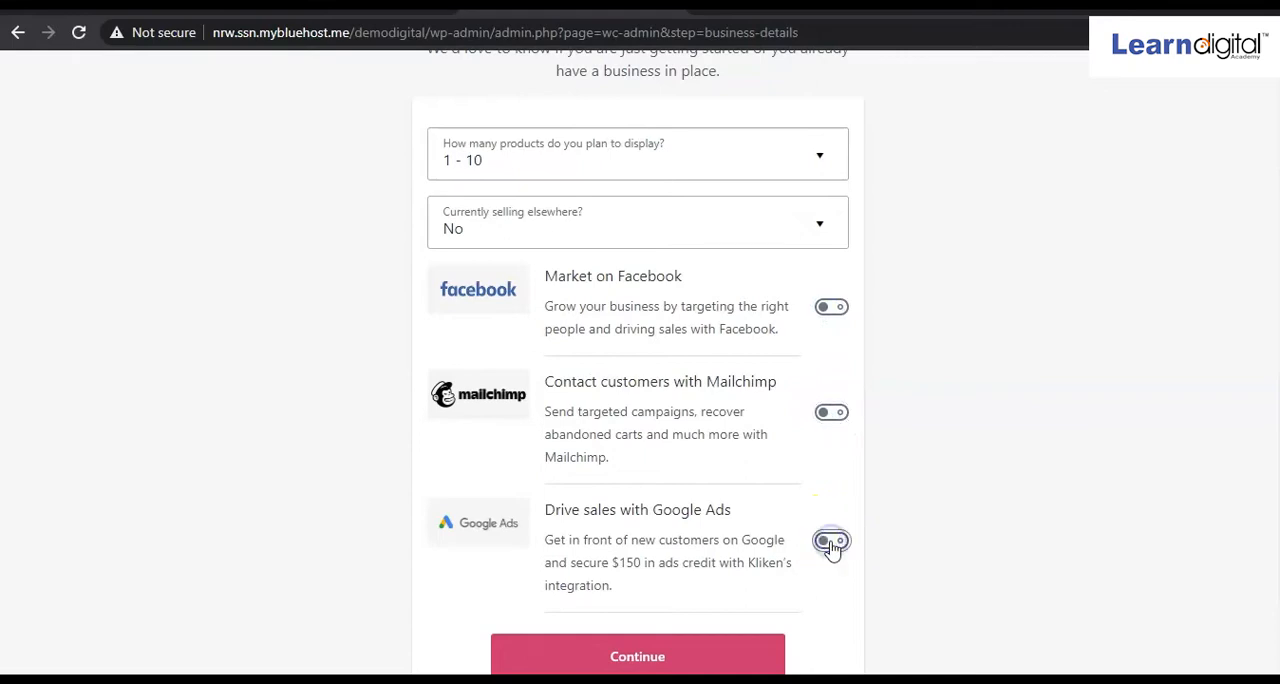
pyautogui.scroll(-1, 830, 548)
pyautogui.click(684, 622)
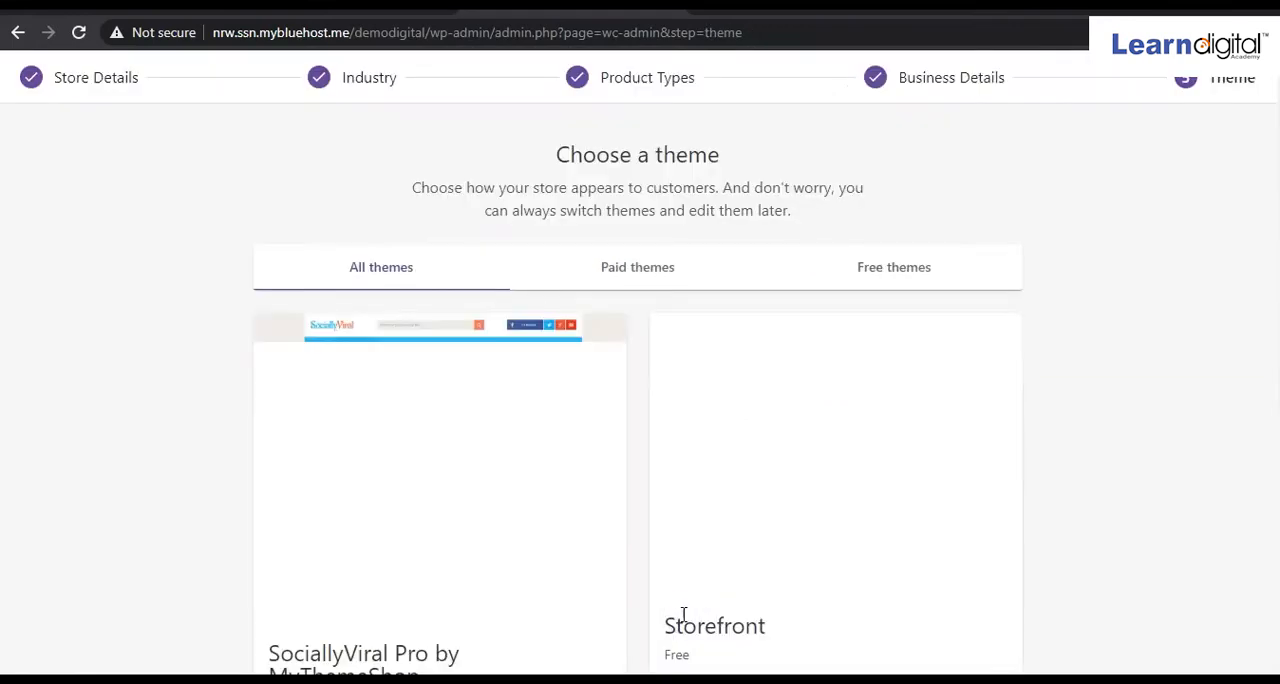
# Browse the offered store themes and continue with the currently active theme, SociallyViral Pro by MyThemeShop.
pyautogui.scroll(-5, 684, 615)
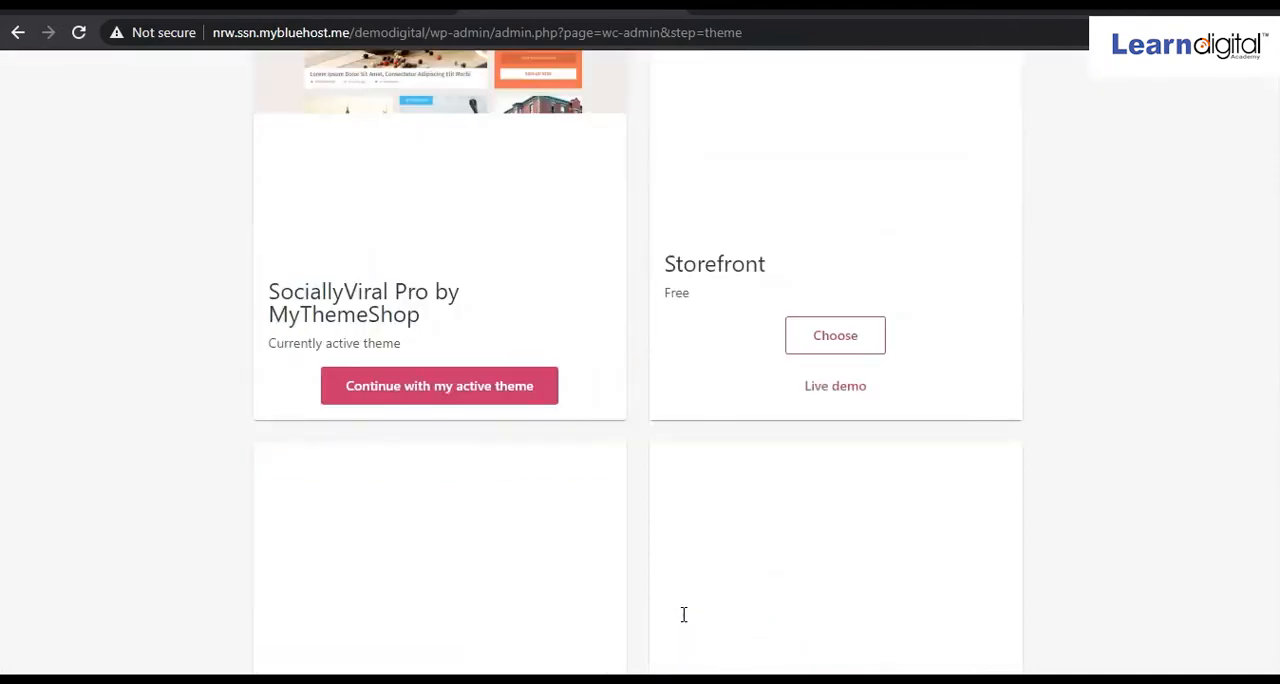
pyautogui.scroll(4, 683, 615)
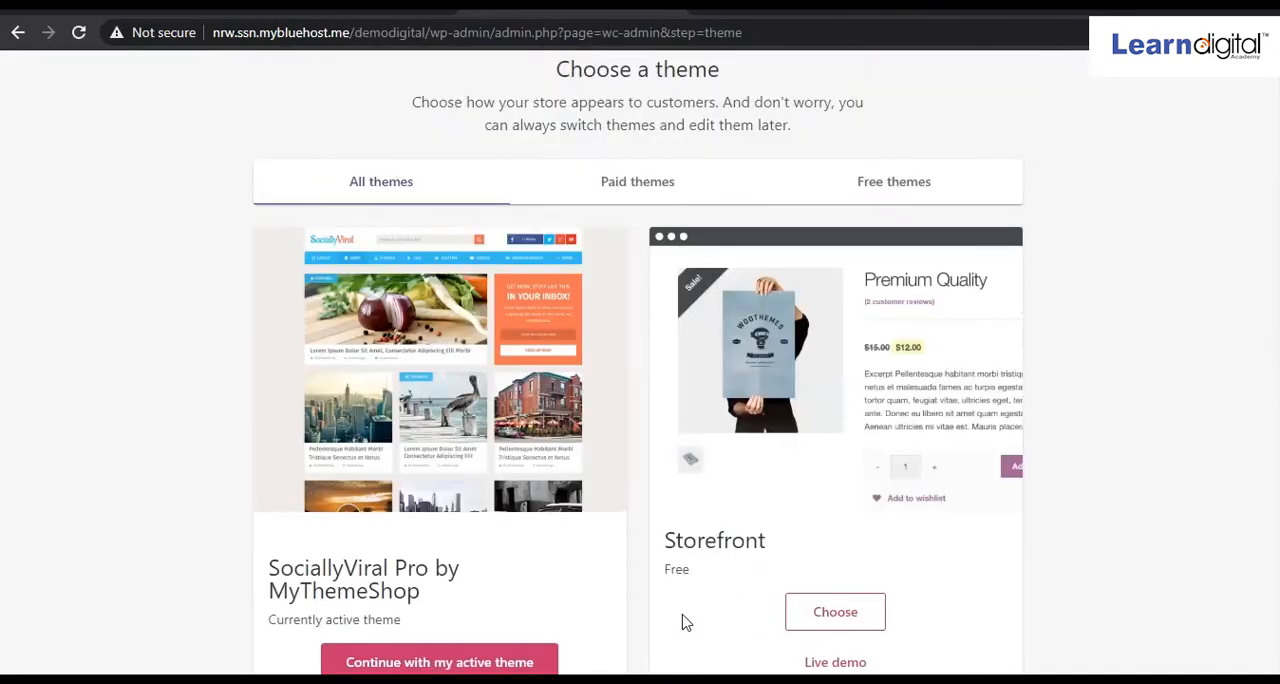
pyautogui.scroll(-1, 684, 622)
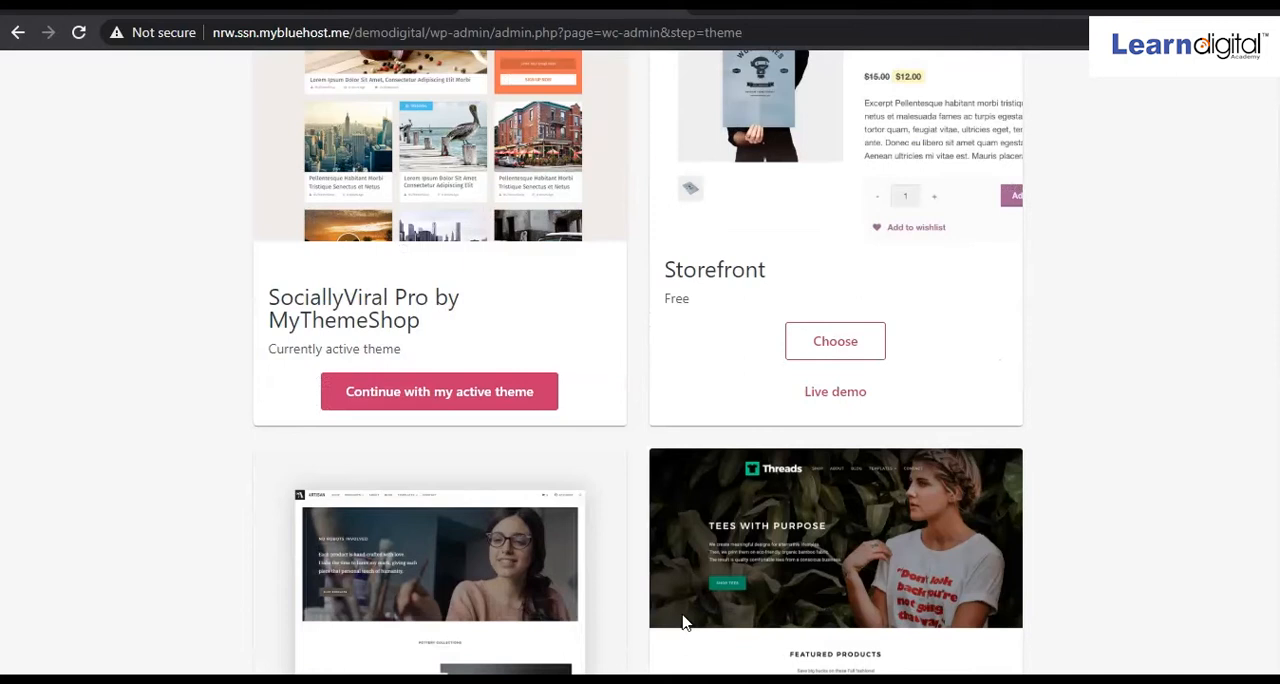
pyautogui.scroll(4, 651, 366)
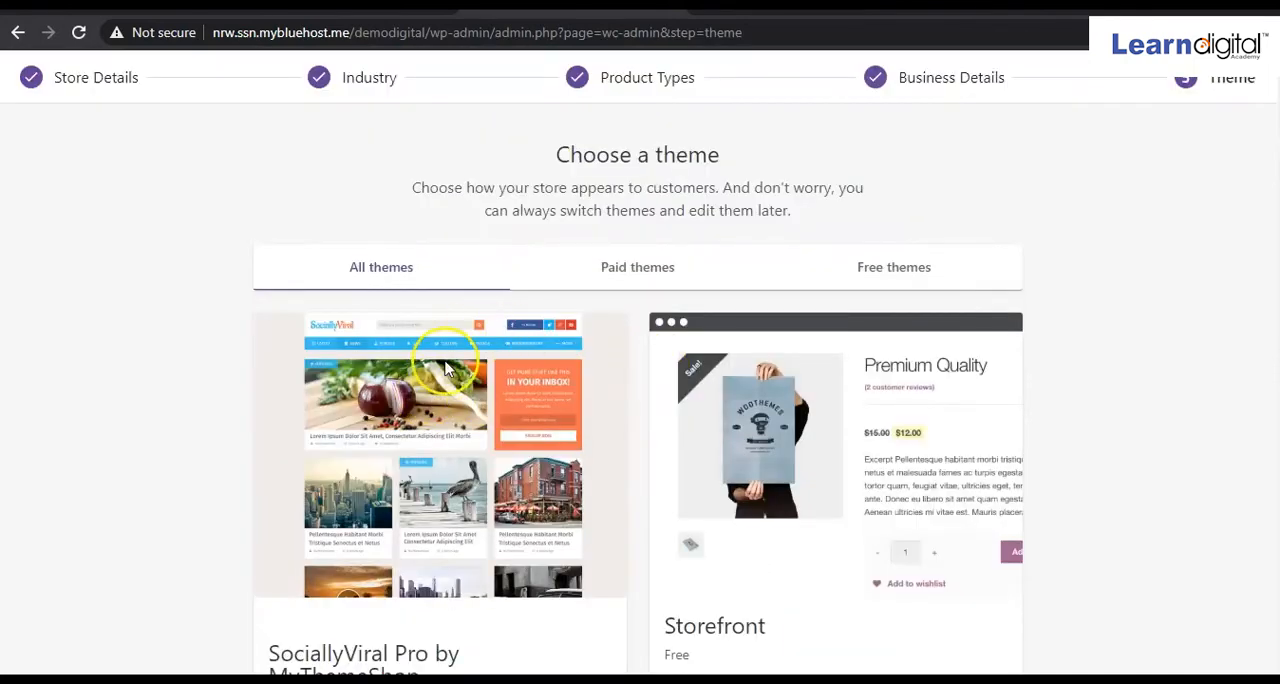
pyautogui.scroll(-3, 463, 405)
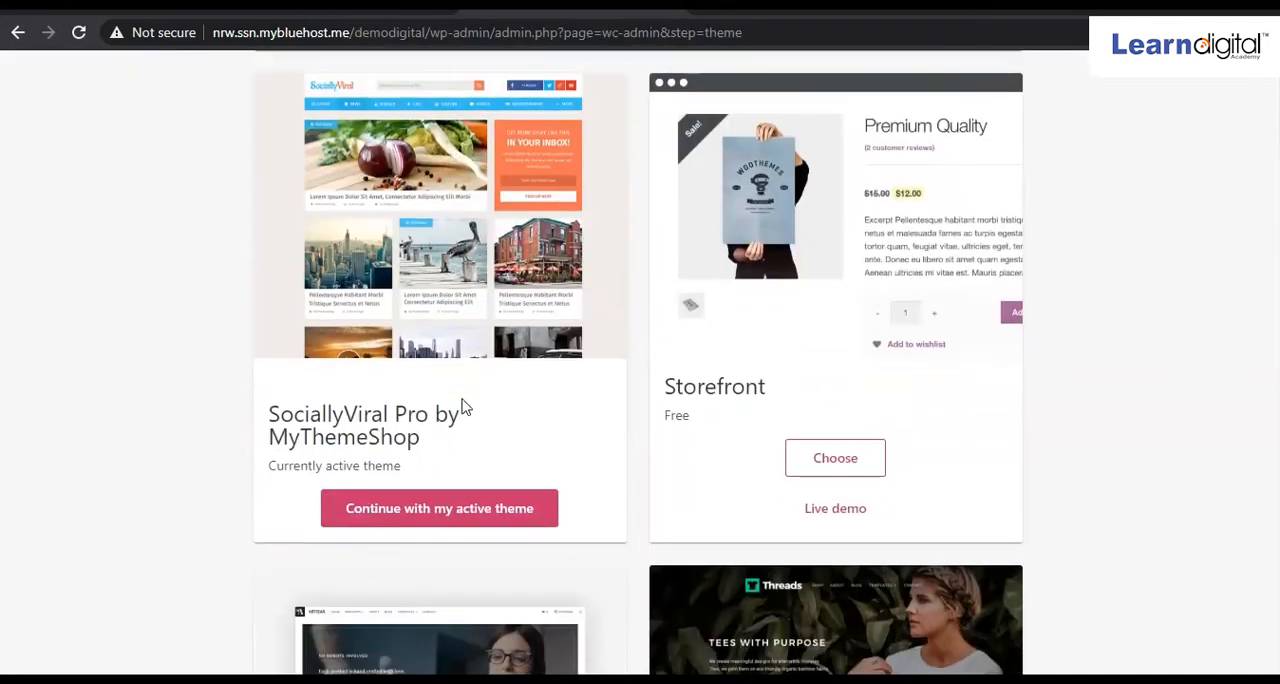
pyautogui.click(450, 512)
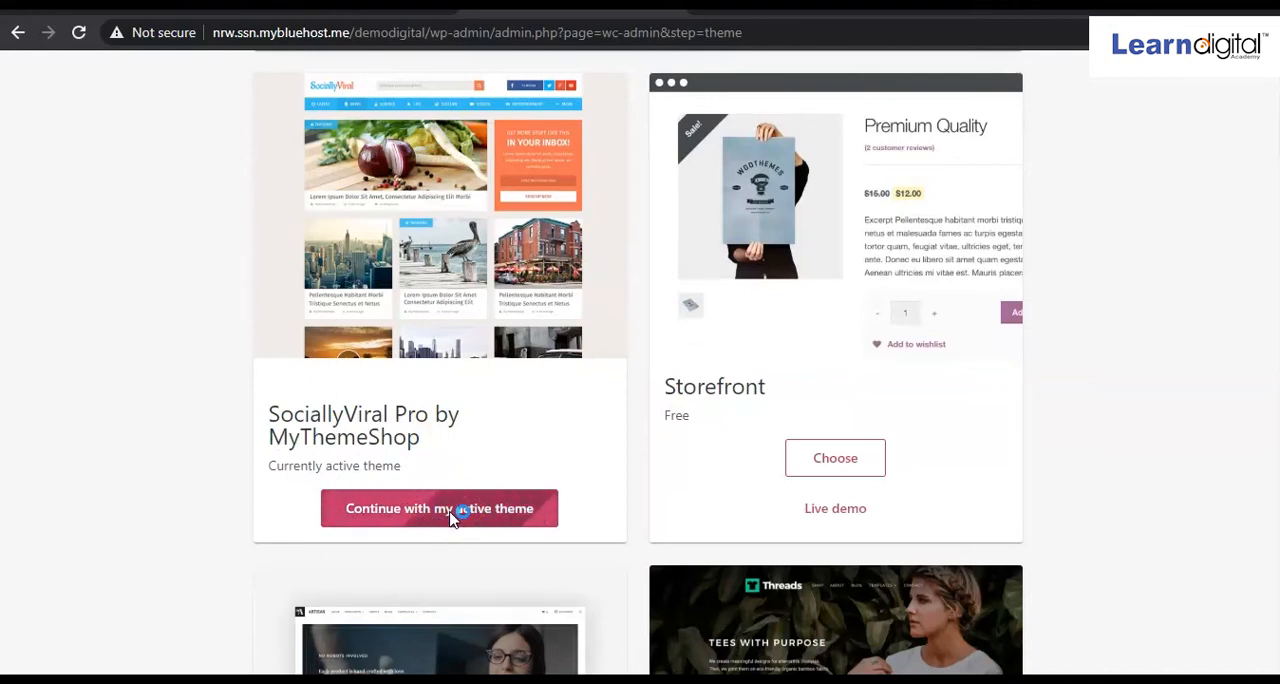
pyautogui.scroll(-4, 452, 515)
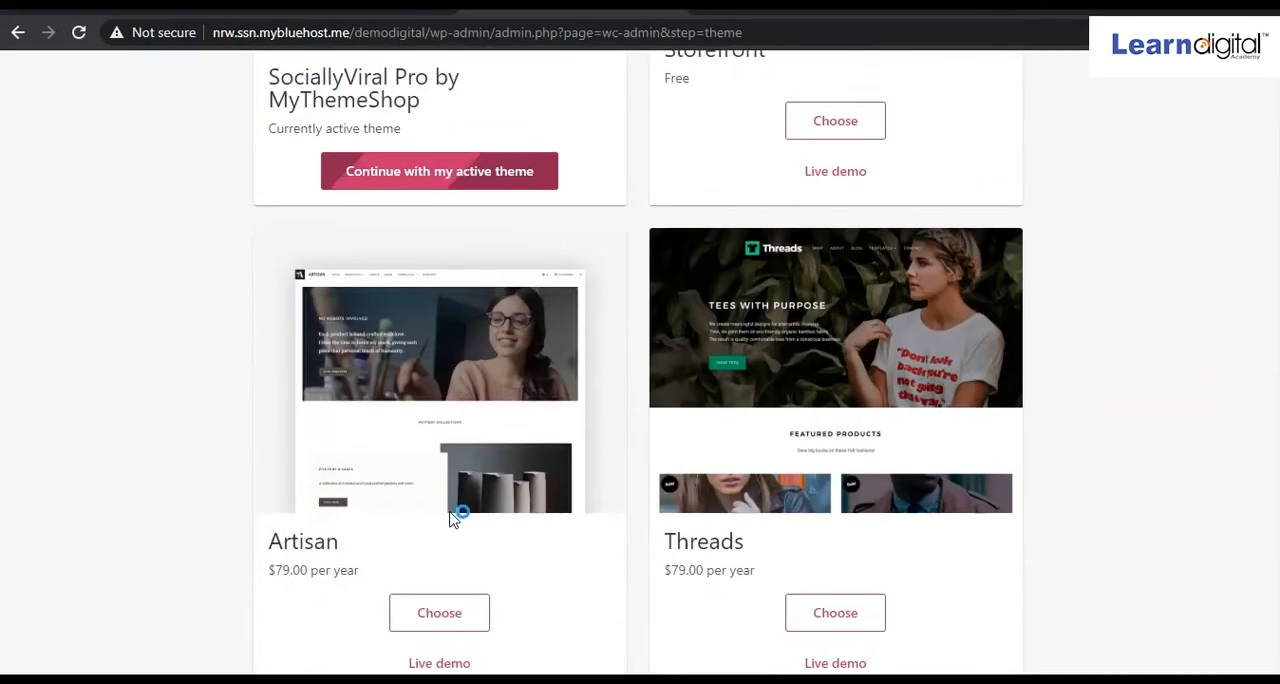
pyautogui.scroll(4, 452, 515)
pyautogui.scroll(-4, 450, 515)
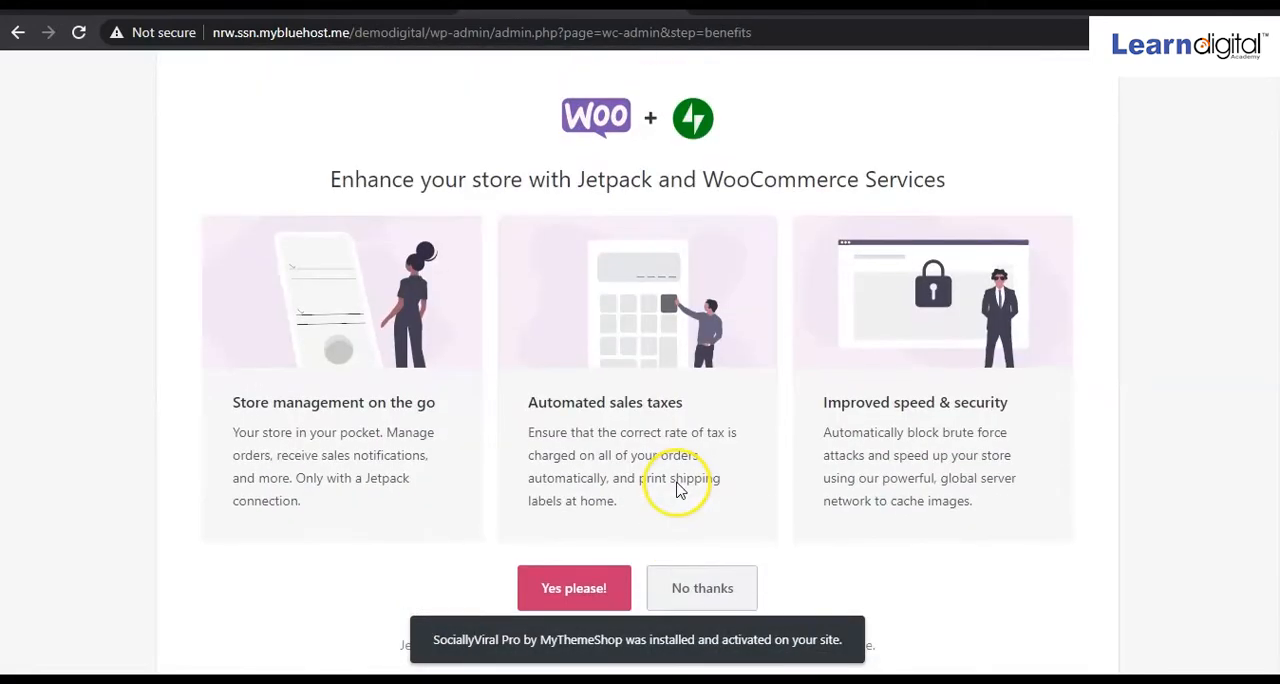
# Review the Jetpack and WooCommerce Services offer and decline it to finish the setup wizard.
pyautogui.scroll(-1, 525, 487)
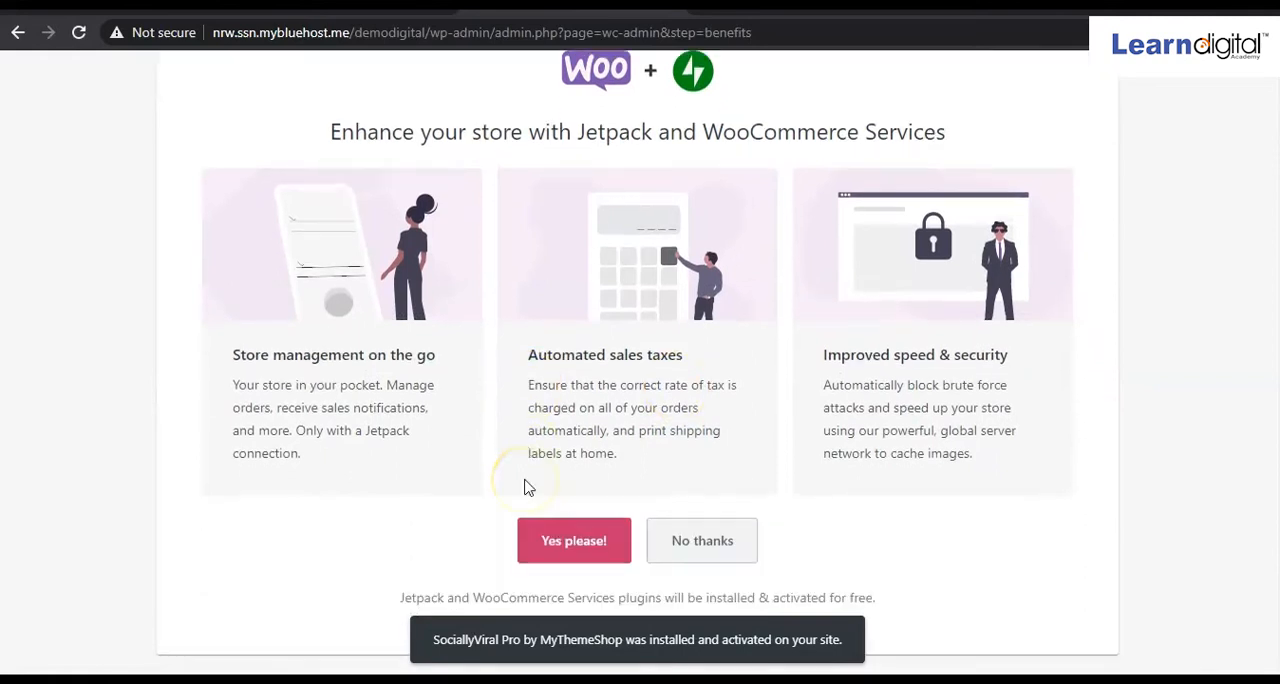
pyautogui.scroll(1, 525, 487)
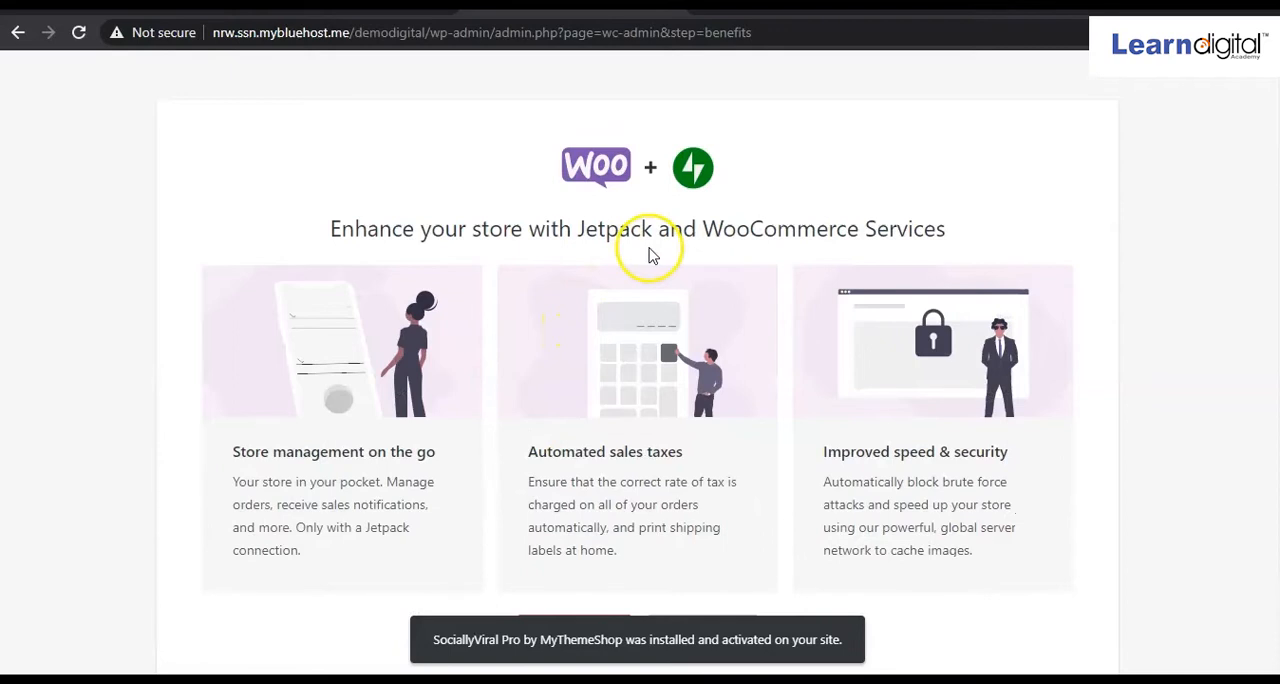
pyautogui.scroll(-1, 622, 365)
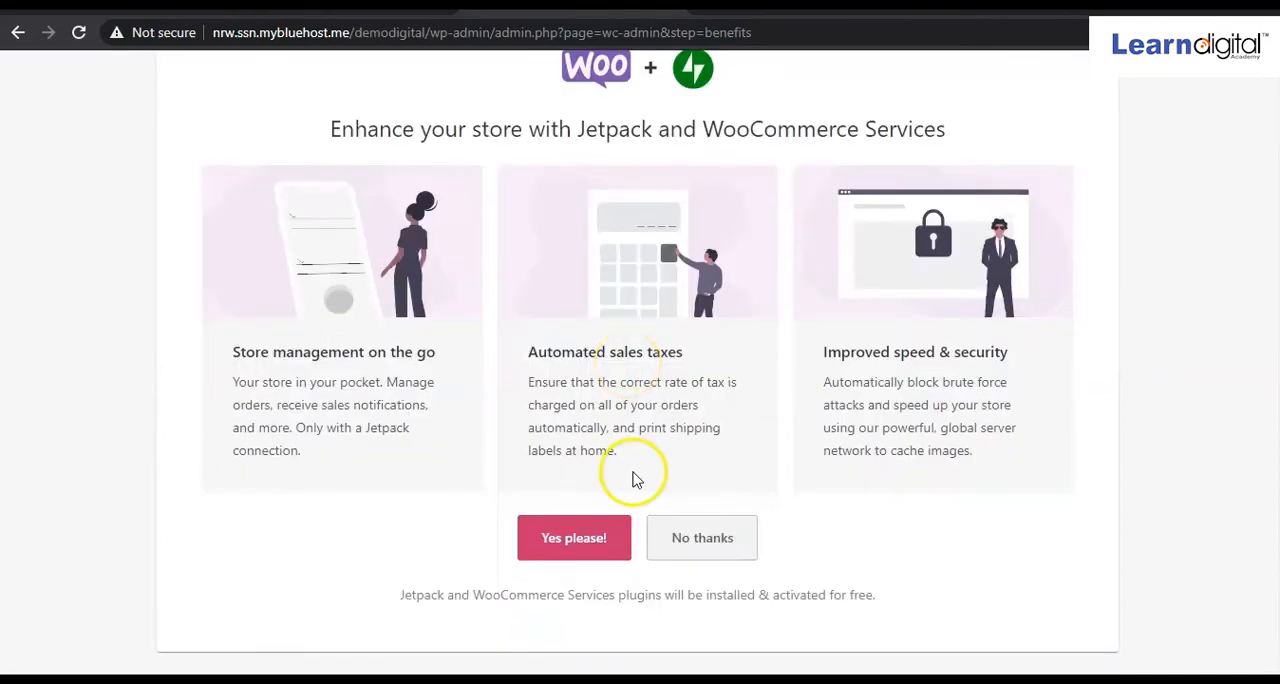
pyautogui.click(707, 546)
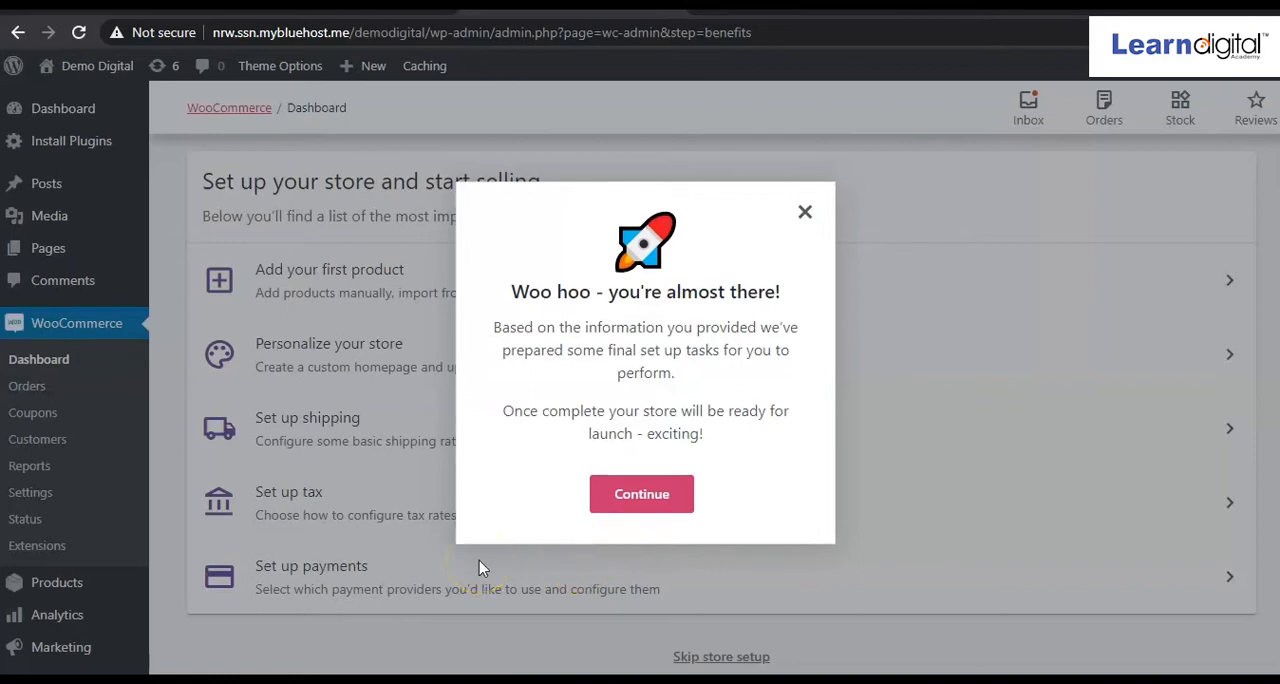
# Dismiss the final setup tasks message and open the WooCommerce general settings.
pyautogui.click(672, 497)
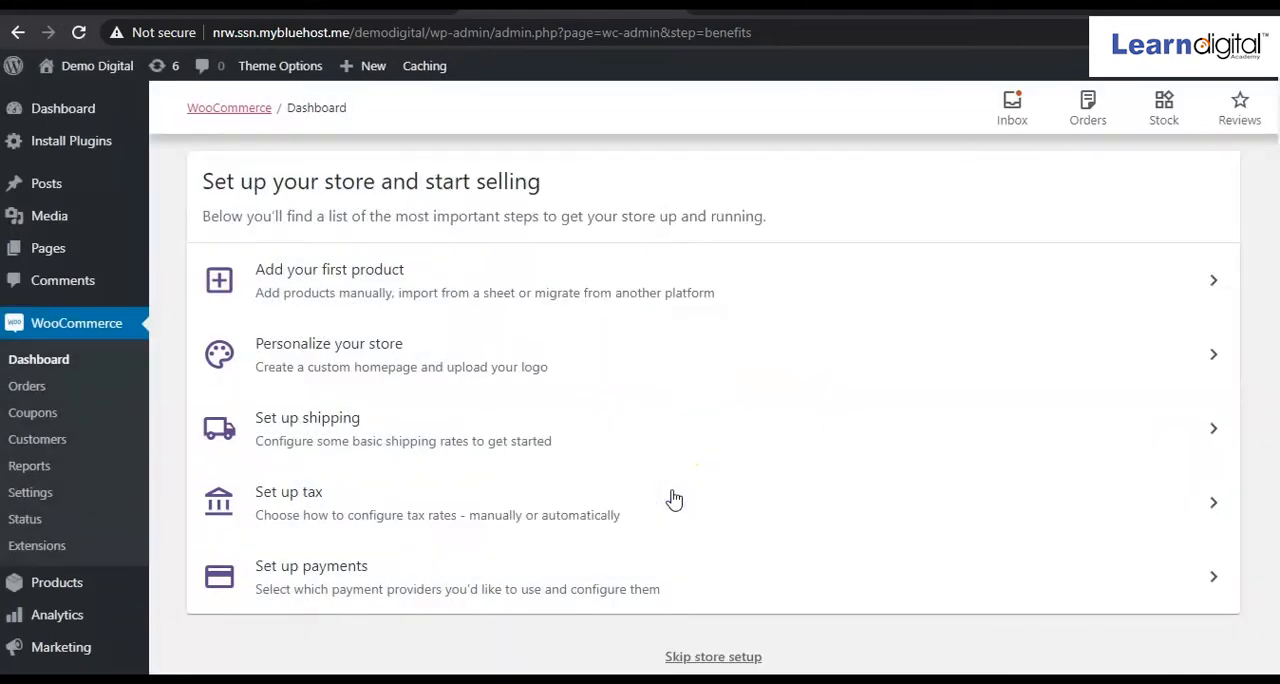
pyautogui.click(529, 492)
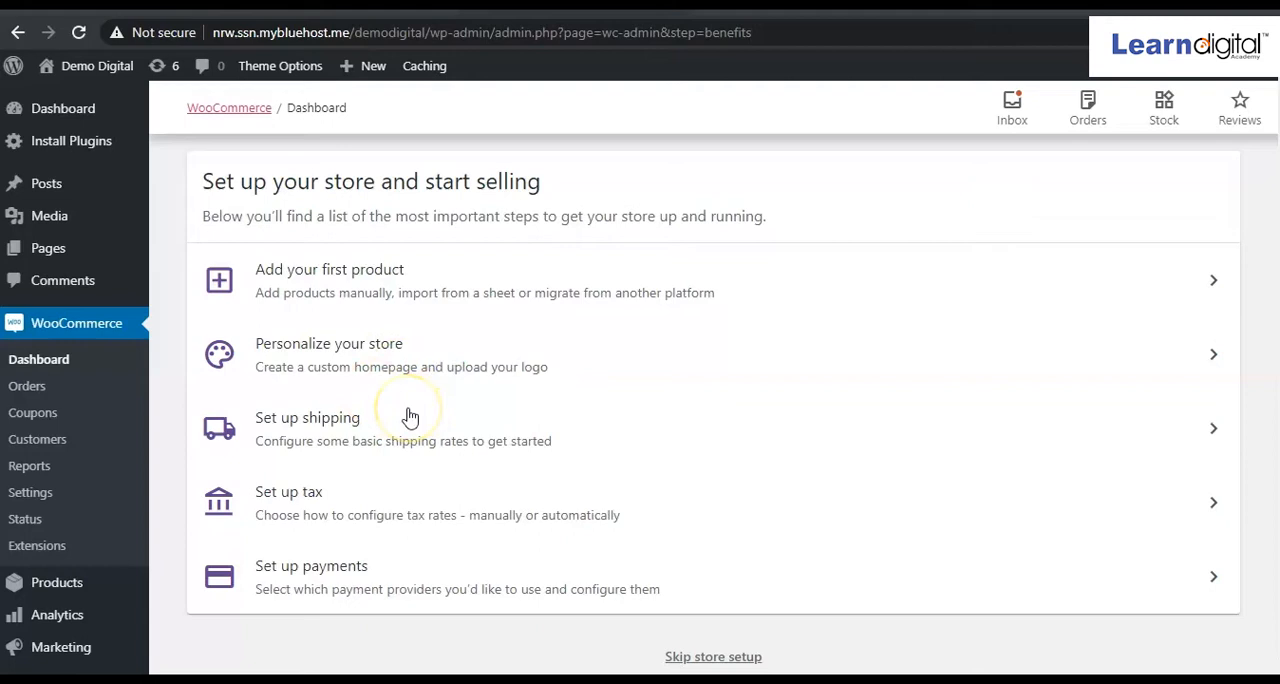
pyautogui.click(31, 493)
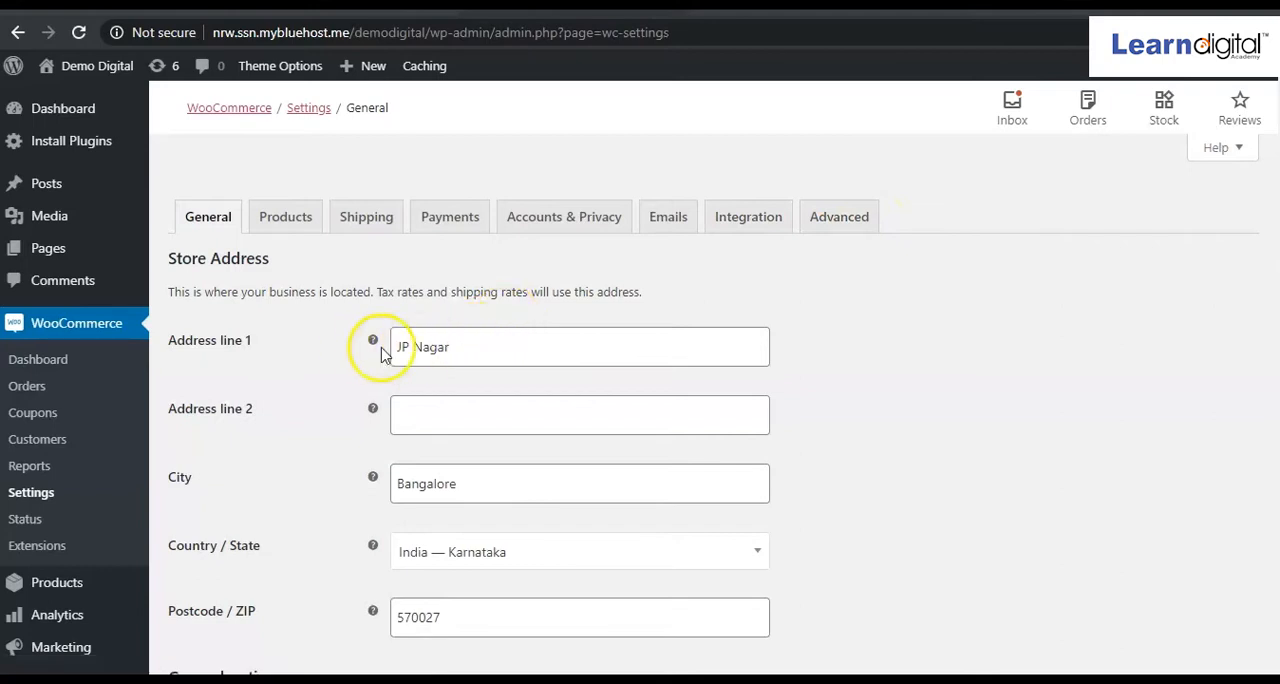
# Review the store address fields and the general options below them in the WooCommerce general settings.
pyautogui.scroll(-4, 494, 346)
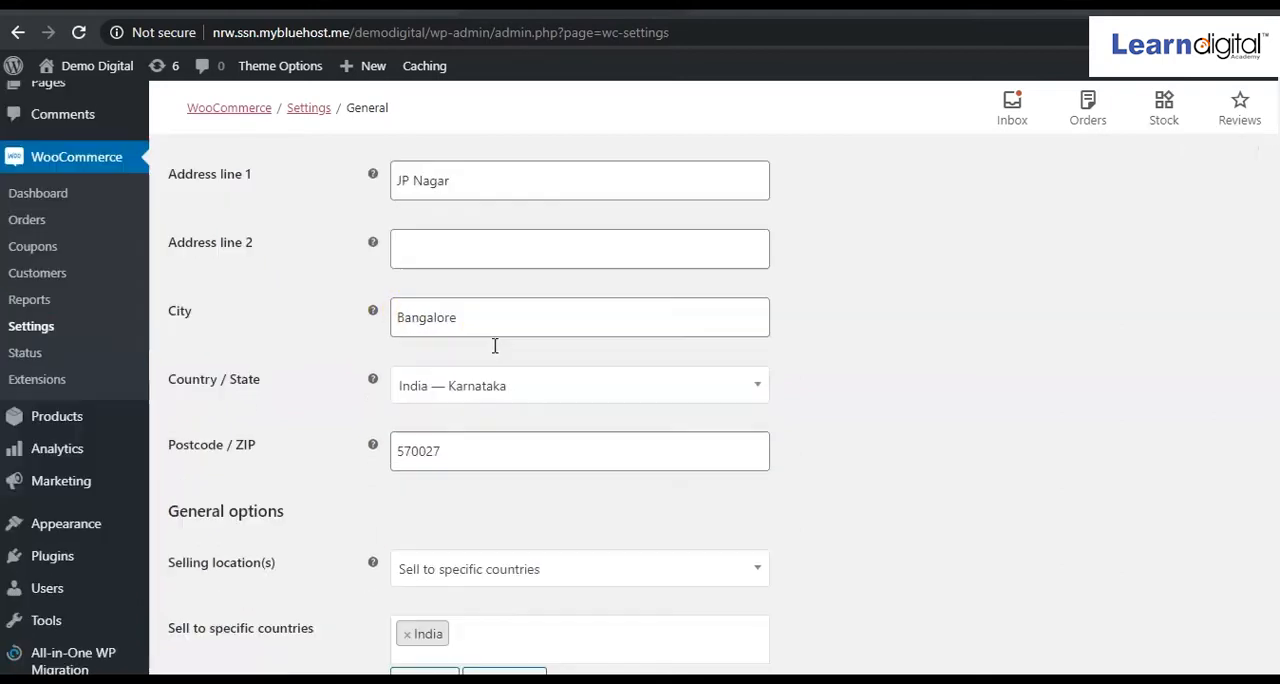
pyautogui.scroll(4, 494, 346)
pyautogui.click(465, 349)
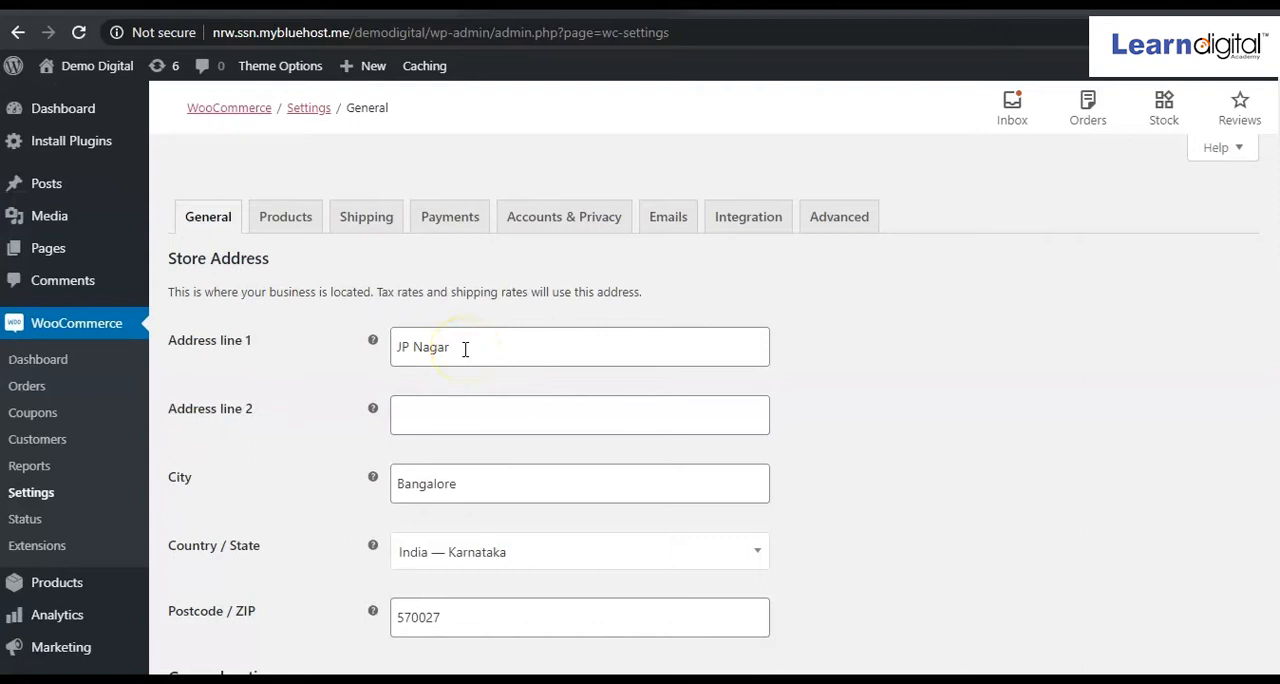
pyautogui.scroll(-4, 465, 349)
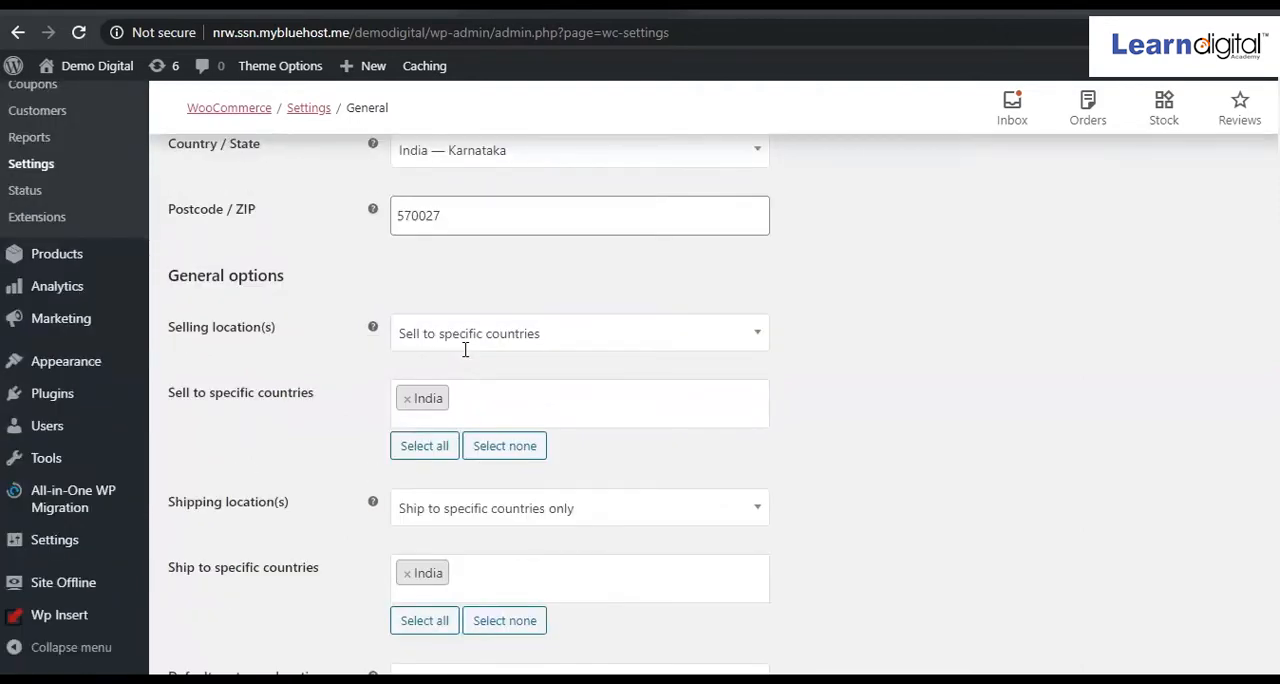
pyautogui.scroll(4, 465, 349)
pyautogui.click(466, 347)
pyautogui.scroll(-7, 462, 385)
pyautogui.scroll(-4, 462, 387)
pyautogui.scroll(11, 462, 387)
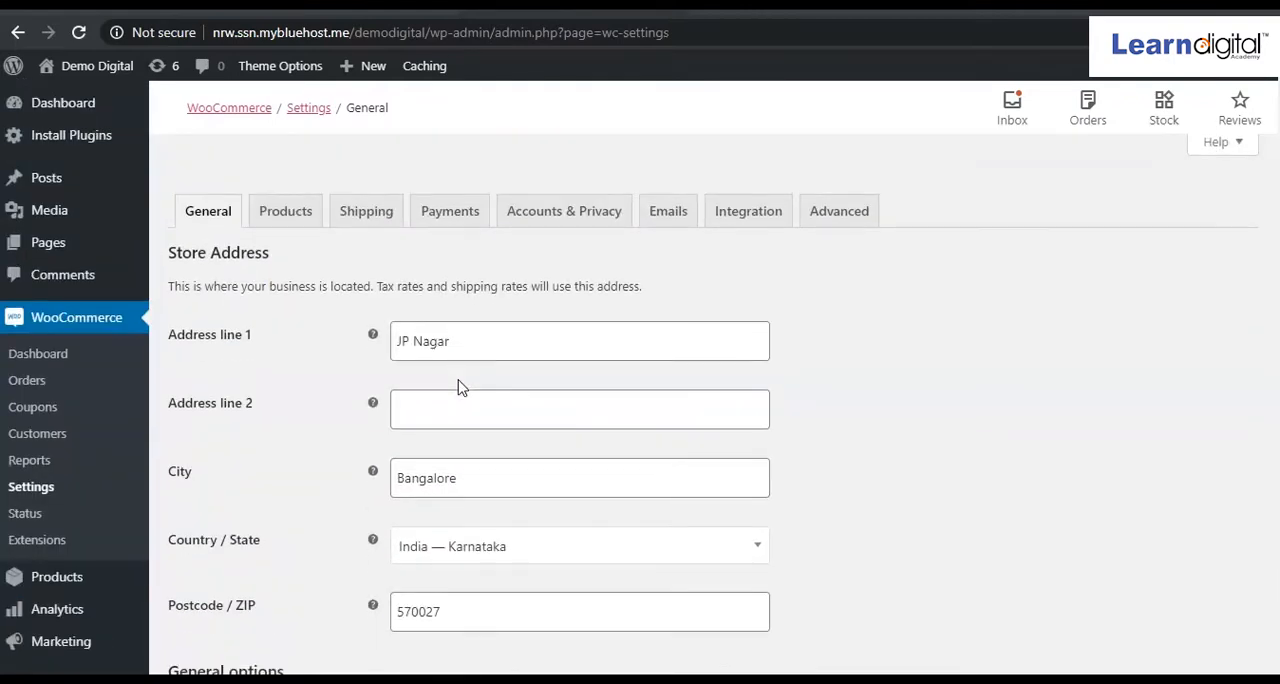
# Examine the available choices for selling locations, shipping locations and ship-to countries without changing them.
pyautogui.scroll(-3, 462, 387)
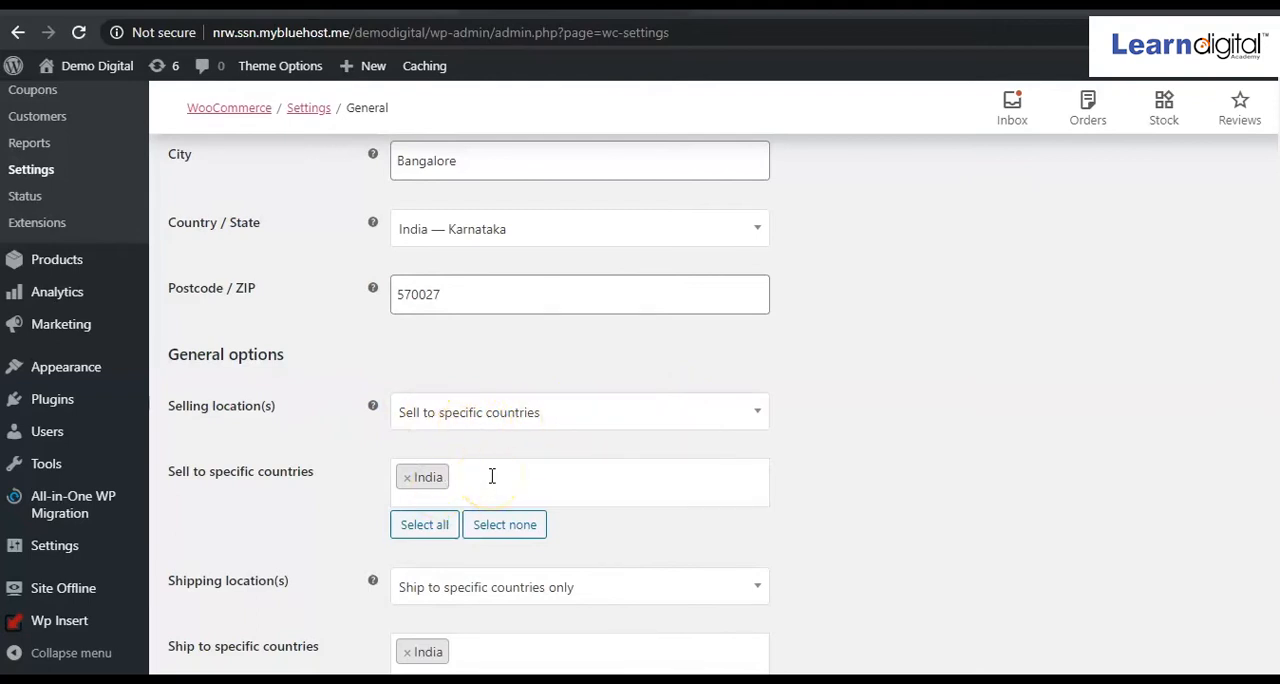
pyautogui.click(762, 414)
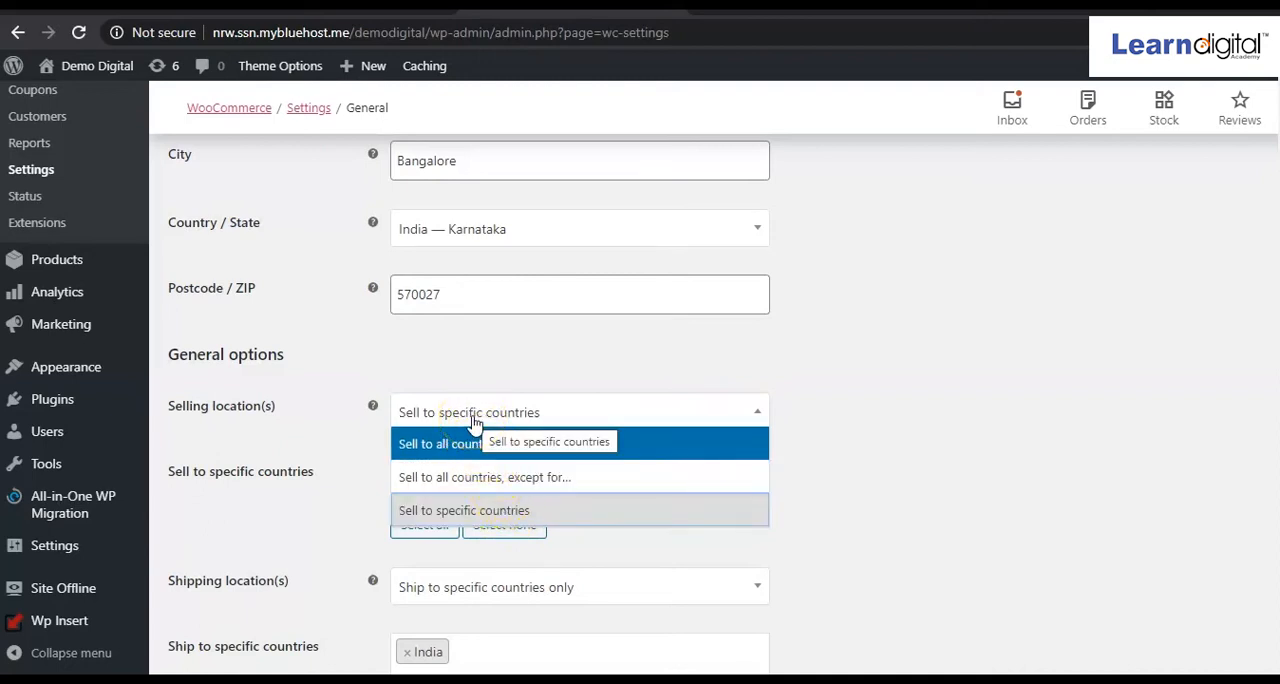
pyautogui.click(875, 395)
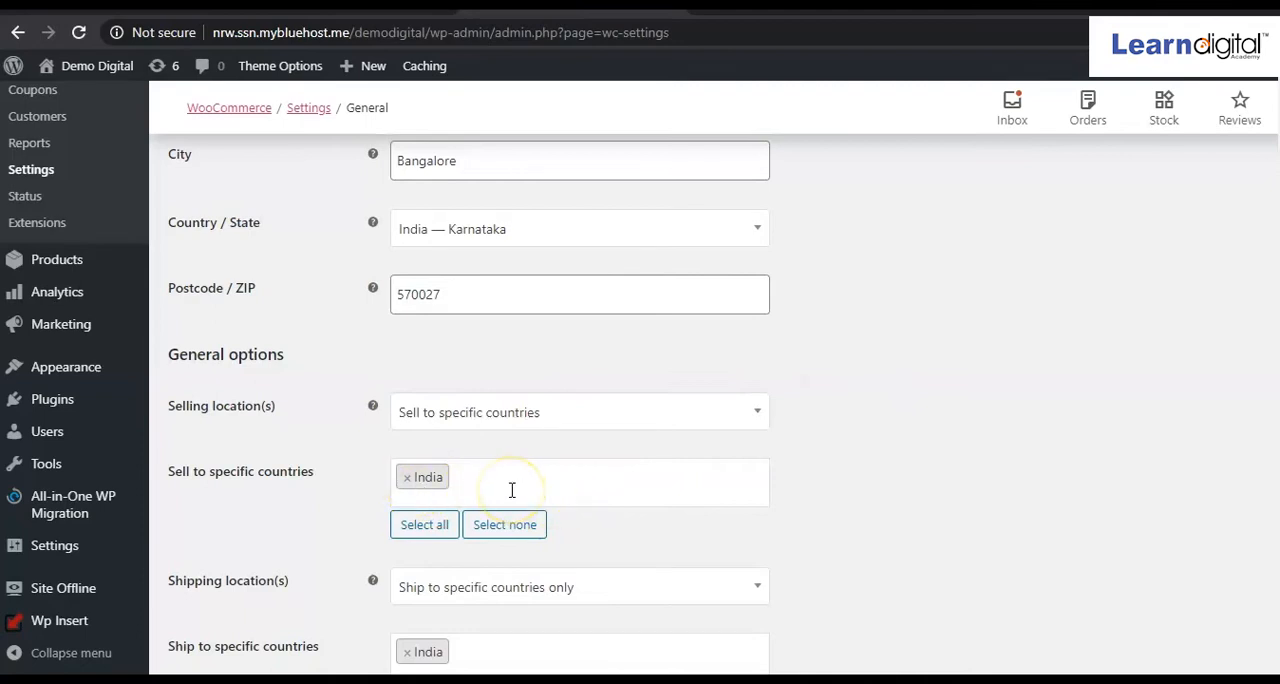
pyautogui.scroll(-2, 511, 490)
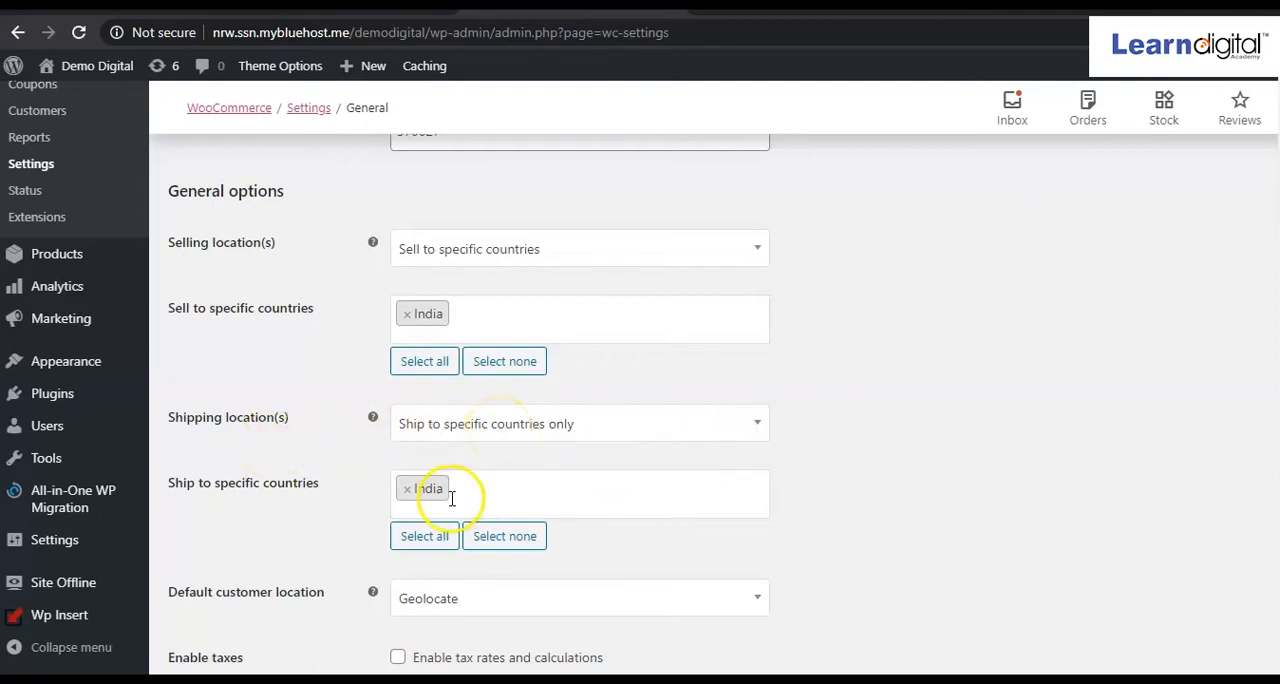
pyautogui.click(754, 427)
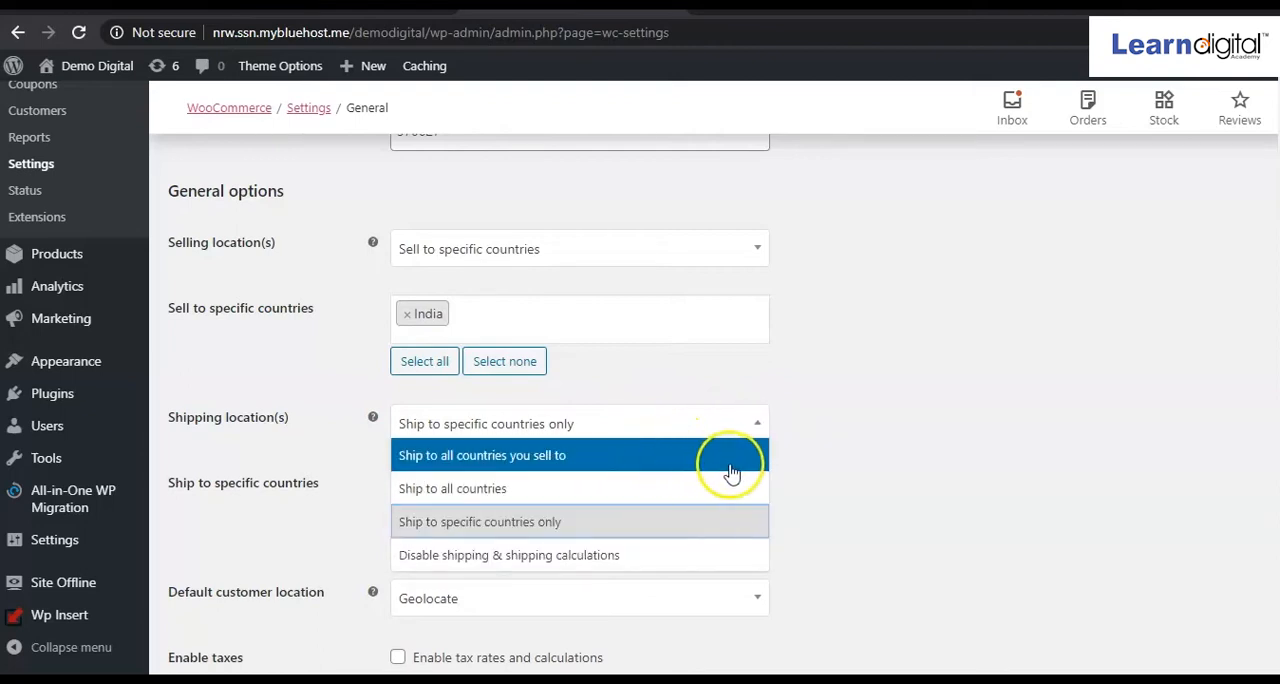
pyautogui.click(844, 475)
pyautogui.click(621, 492)
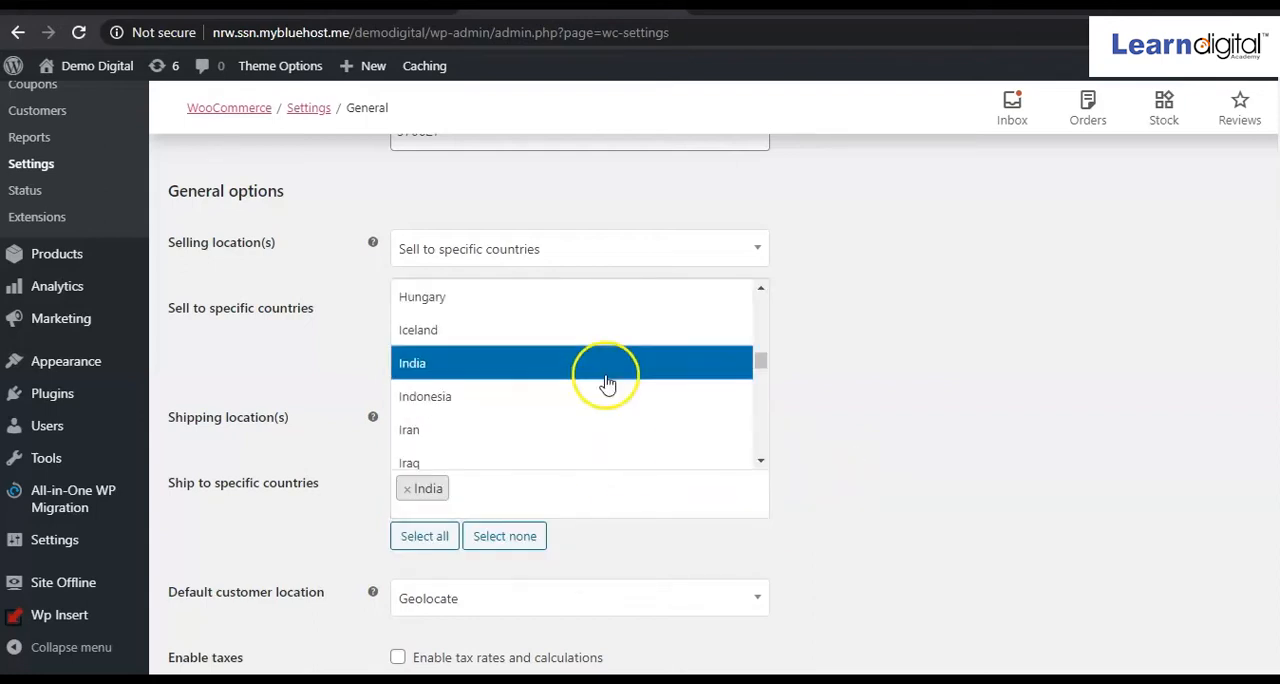
pyautogui.click(943, 389)
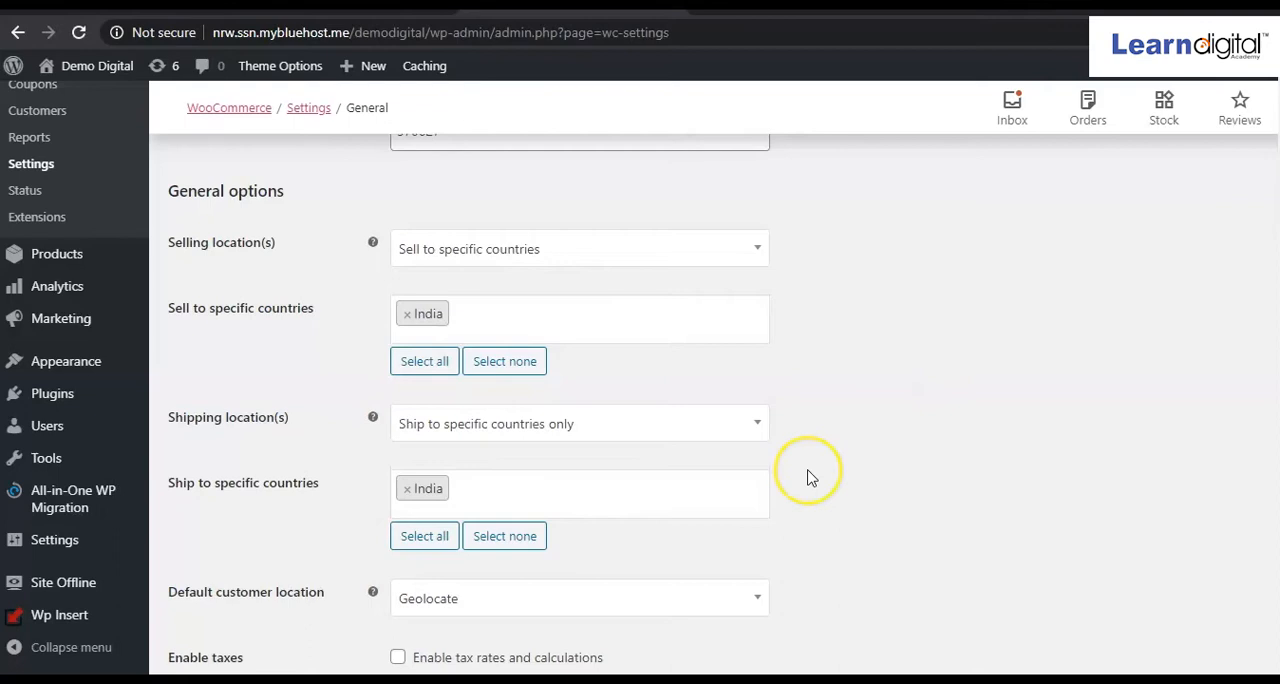
# Enable tax rates and calculations in the store's general options, and check the coupon and currency options.
pyautogui.scroll(-1, 808, 477)
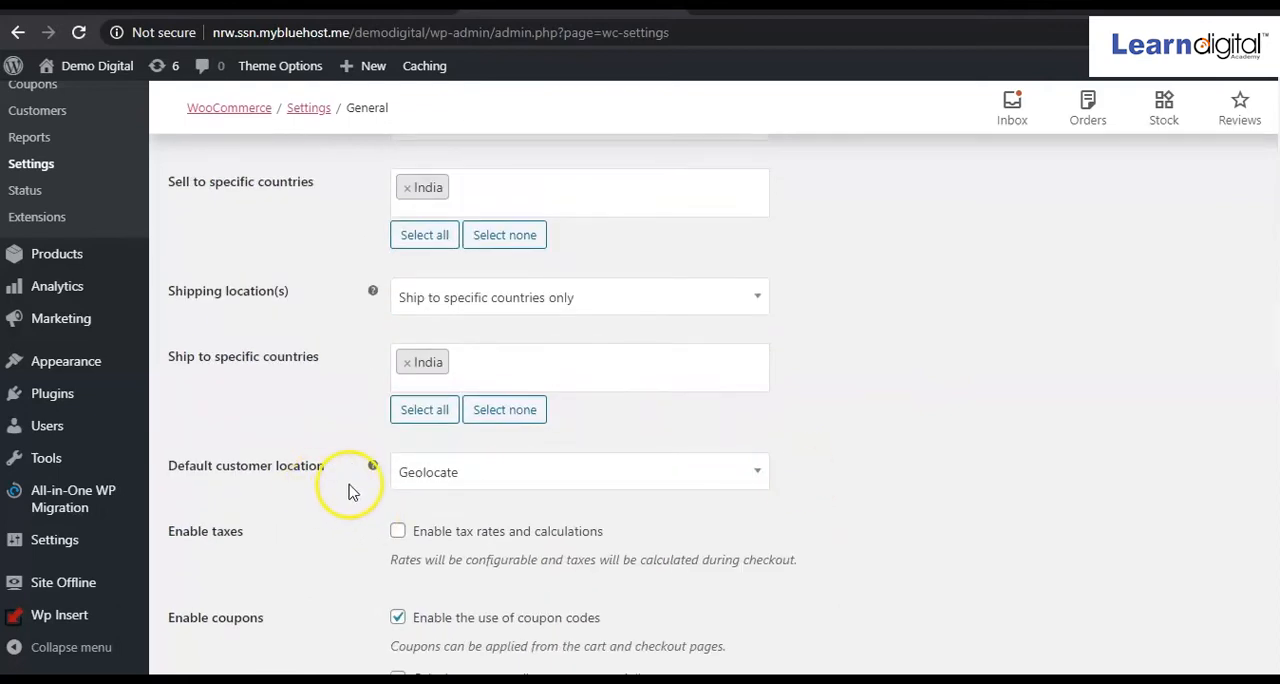
pyautogui.scroll(-3, 479, 503)
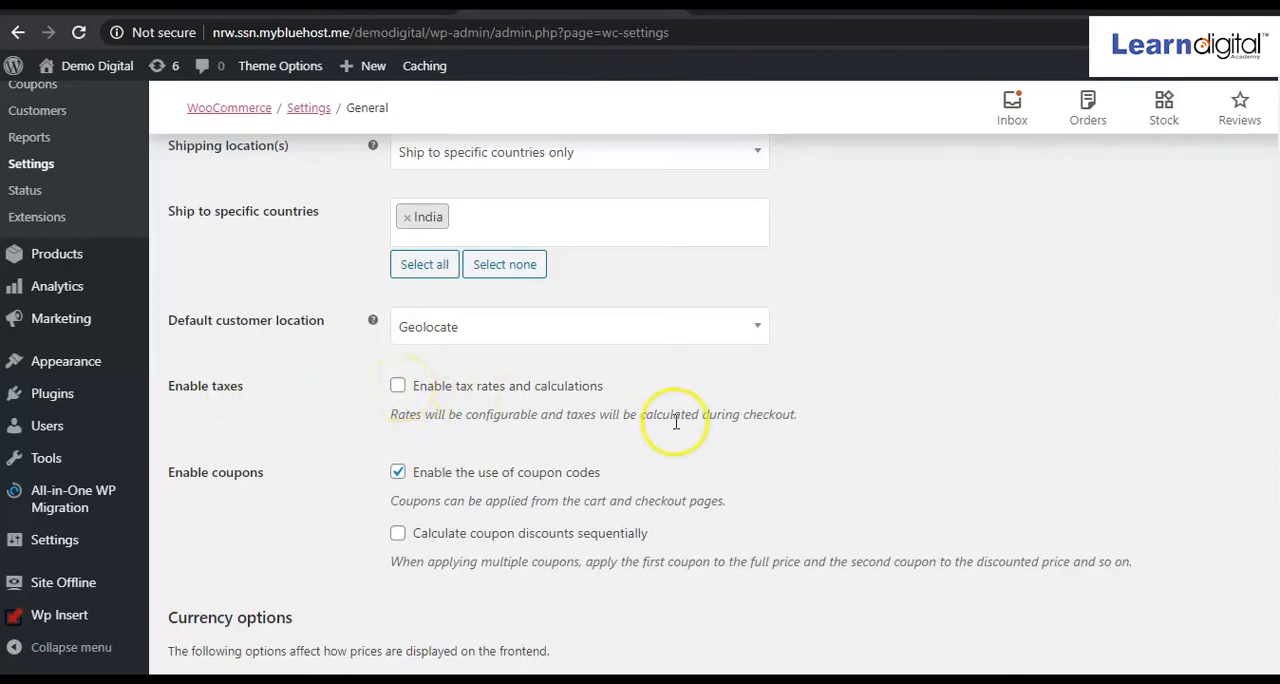
pyautogui.scroll(2, 676, 421)
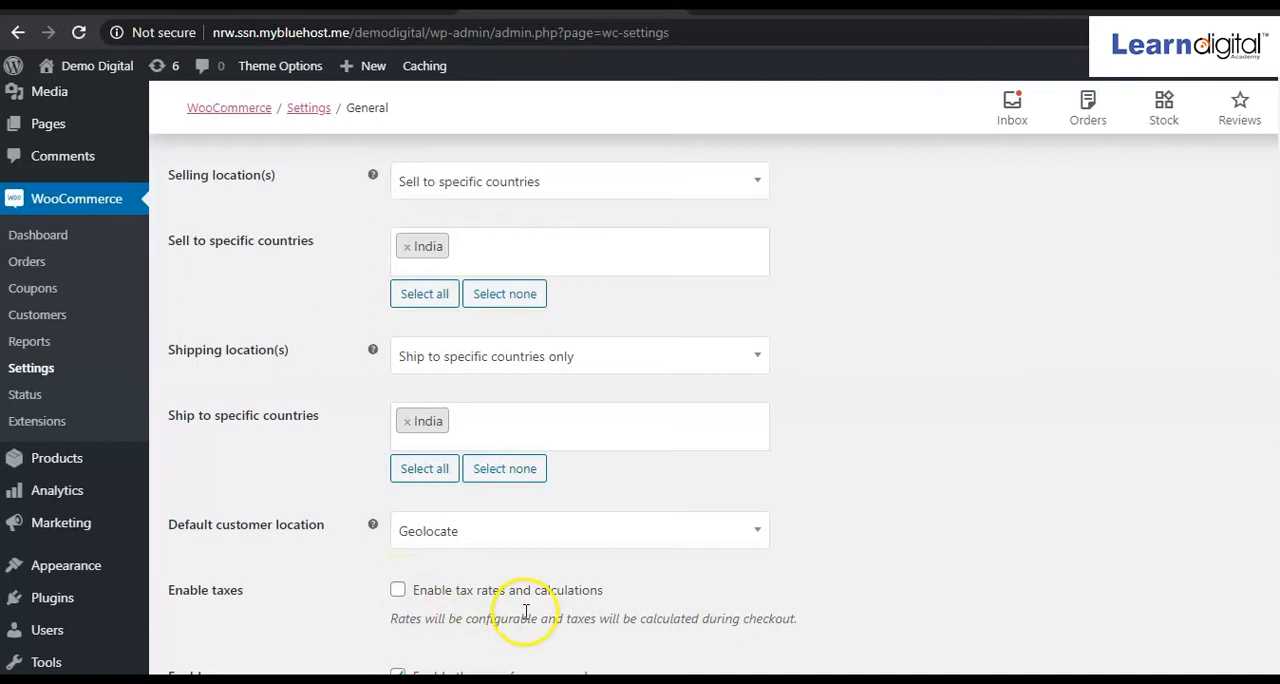
pyautogui.scroll(10, 508, 612)
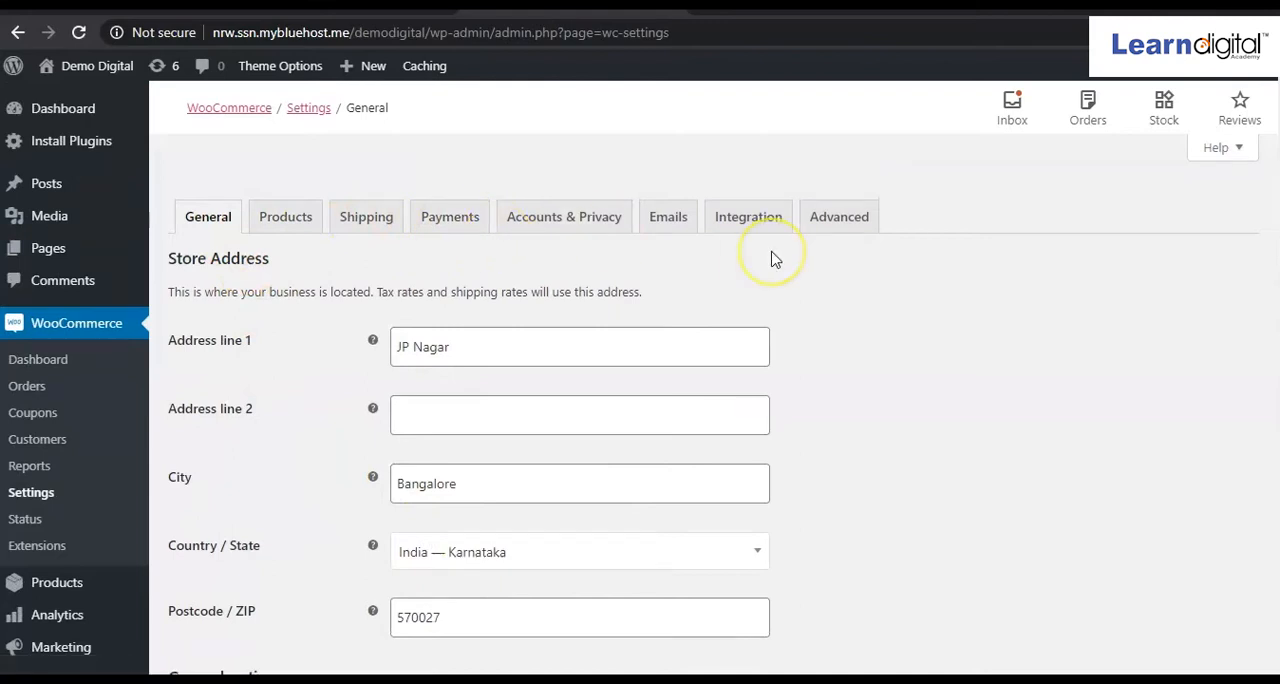
pyautogui.scroll(-4, 910, 433)
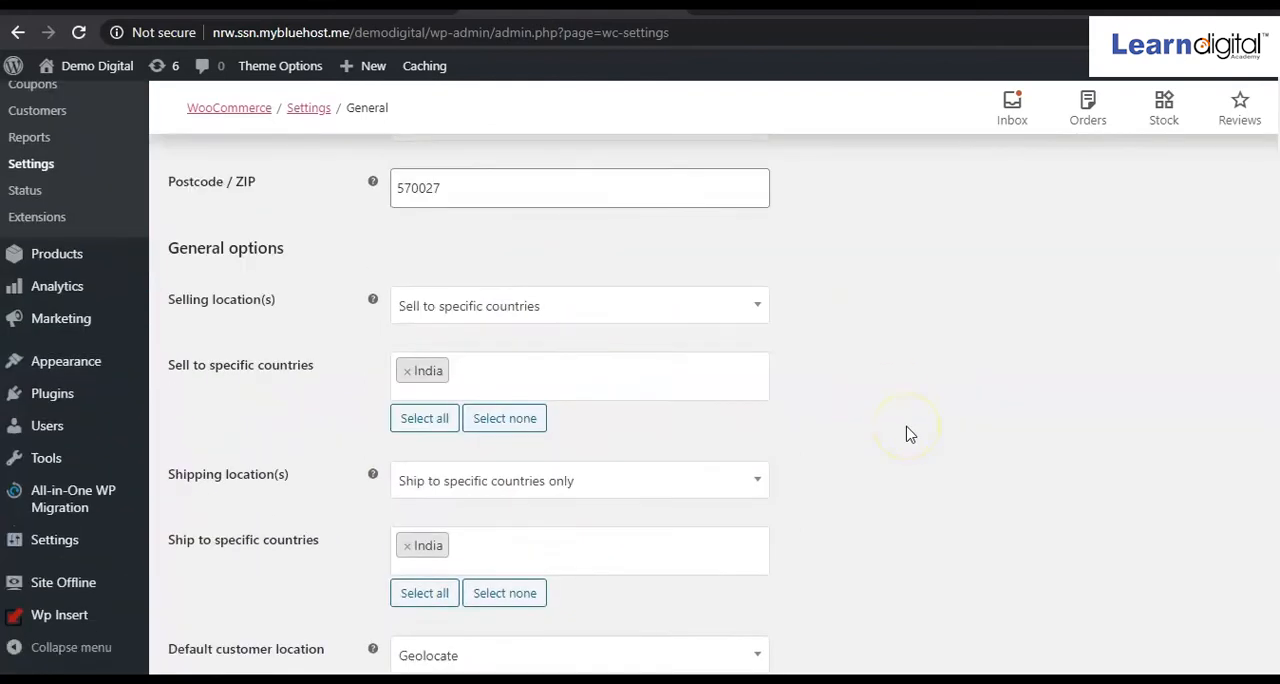
pyautogui.scroll(-3, 631, 456)
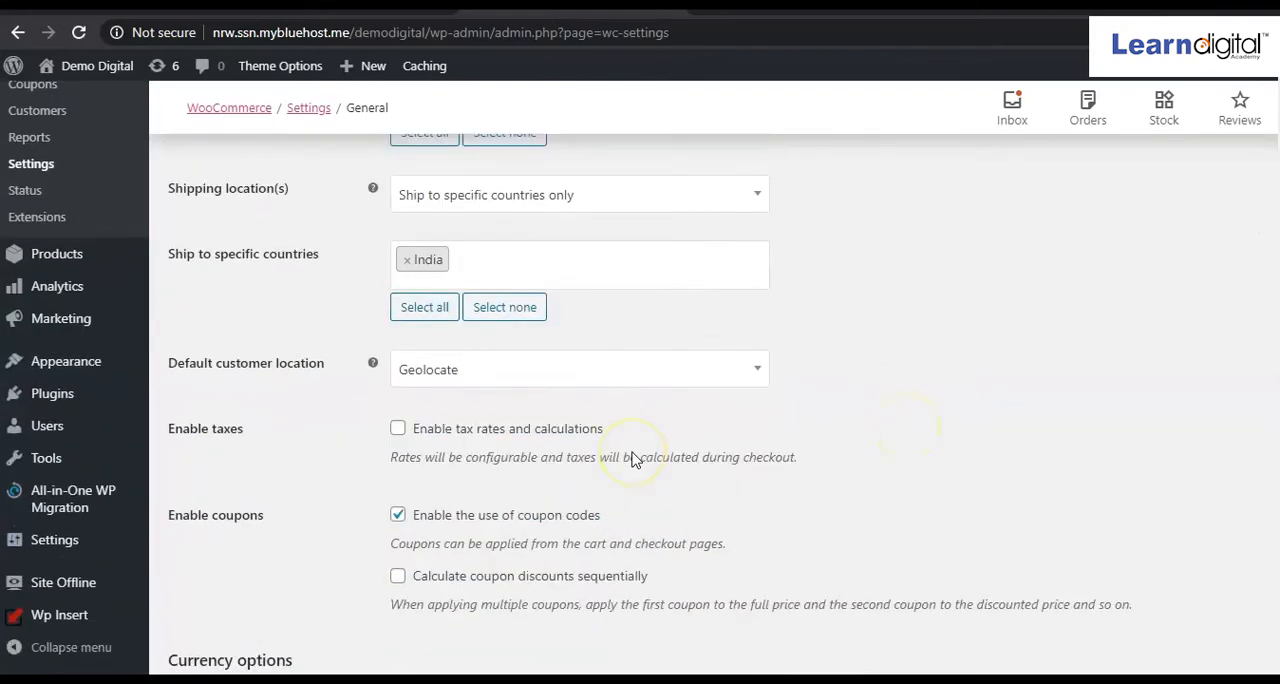
pyautogui.click(398, 430)
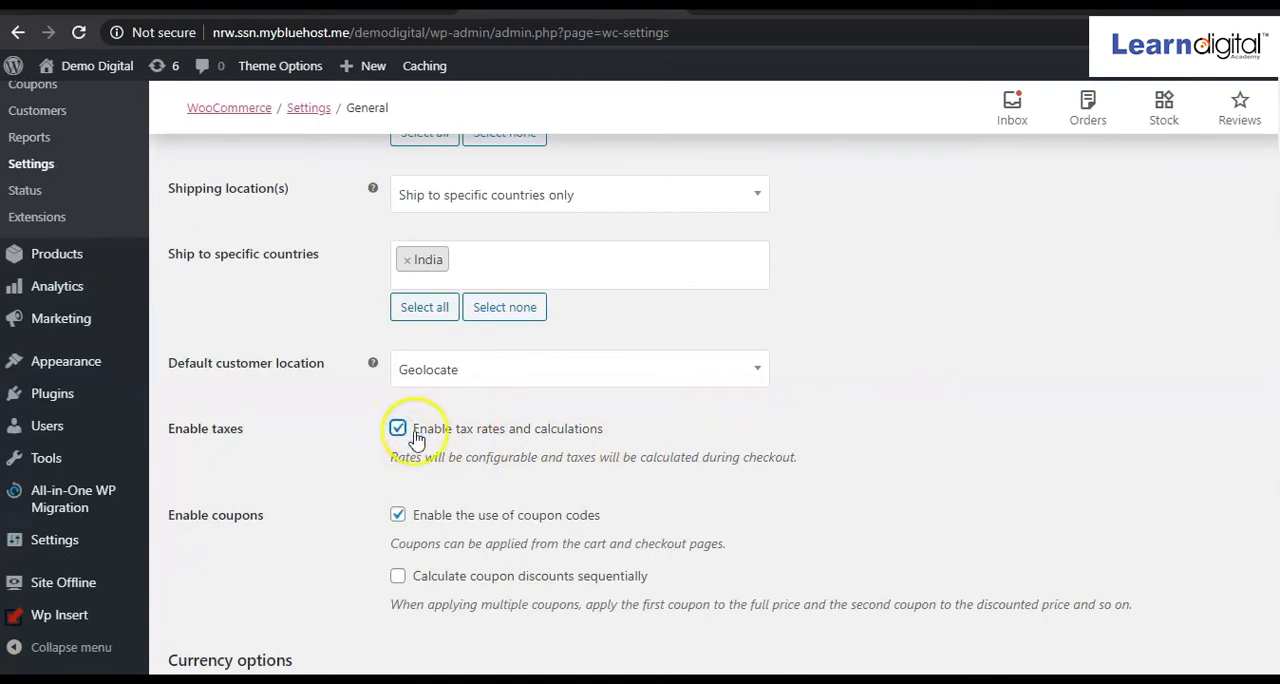
pyautogui.scroll(-4, 501, 443)
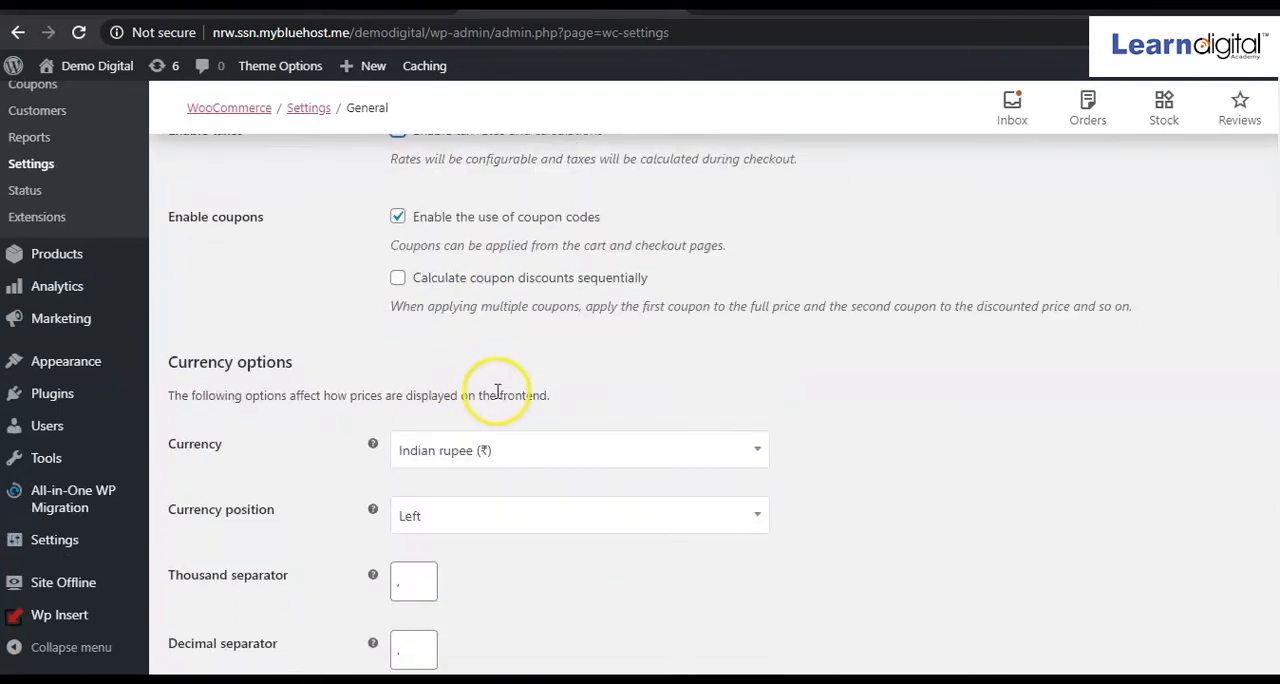
pyautogui.scroll(6, 499, 398)
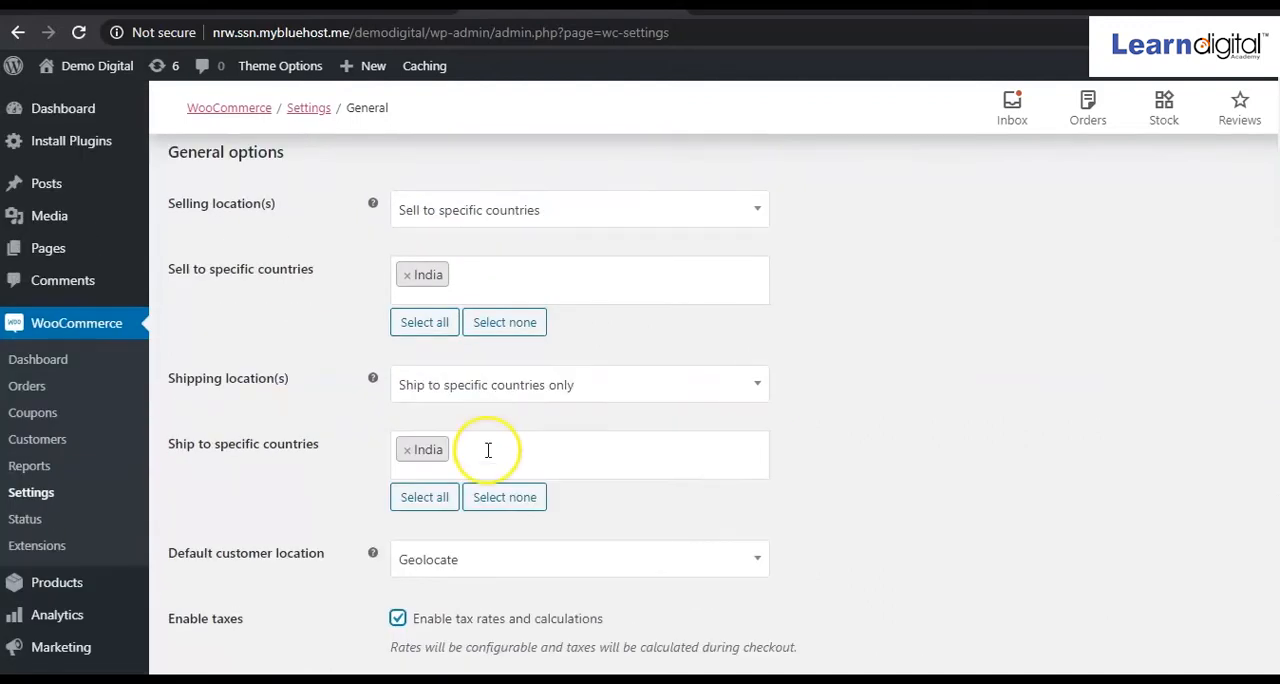
# Save the store's general settings with taxes enabled, and open the tax options.
pyautogui.scroll(-2, 489, 366)
pyautogui.scroll(2, 486, 400)
pyautogui.scroll(-5, 489, 471)
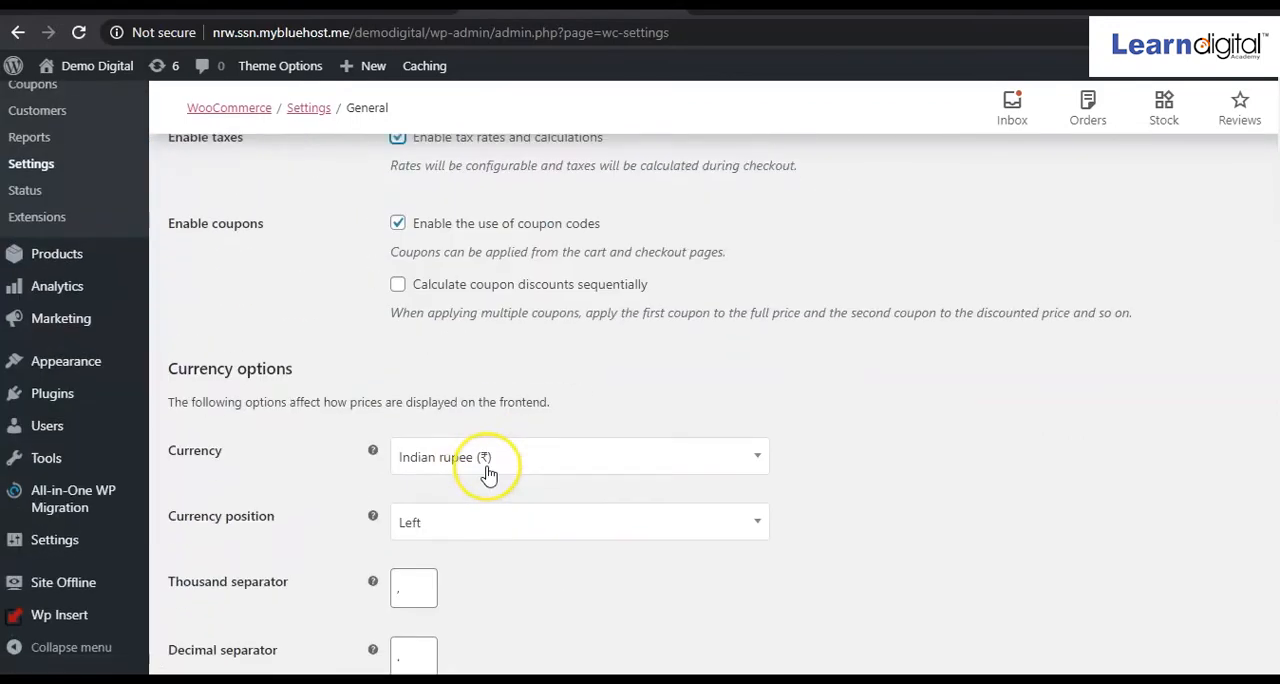
pyautogui.scroll(-2, 487, 474)
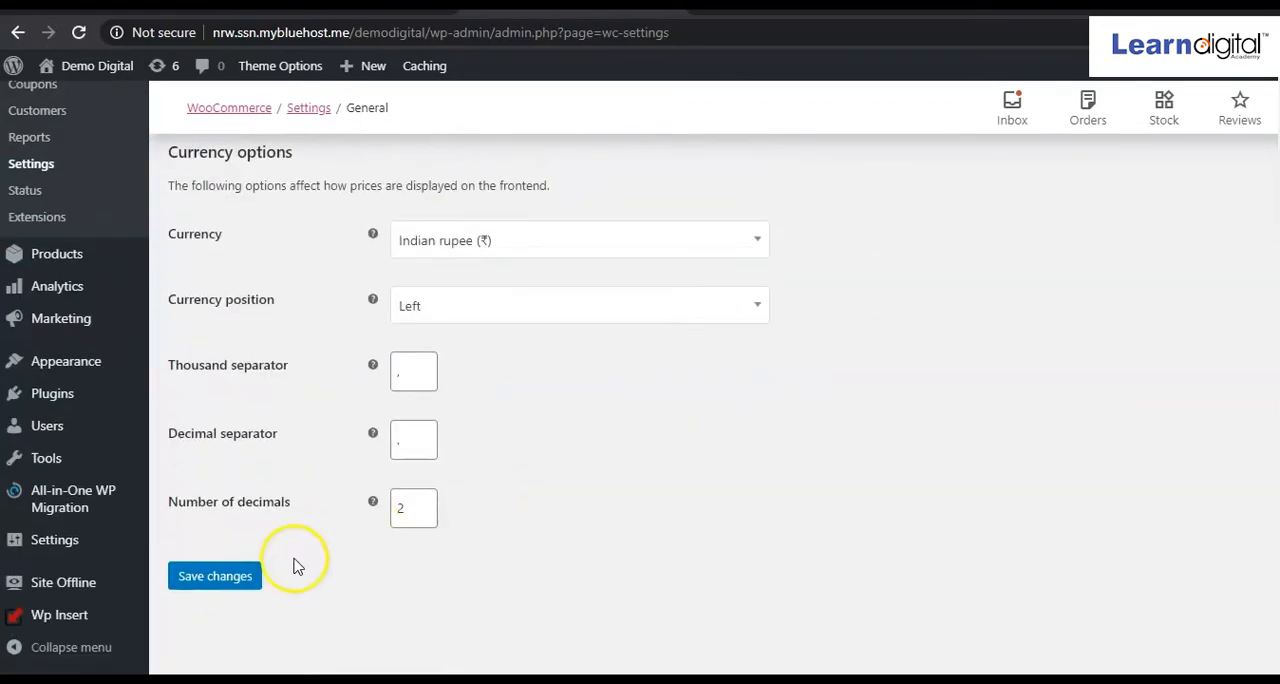
pyautogui.click(247, 584)
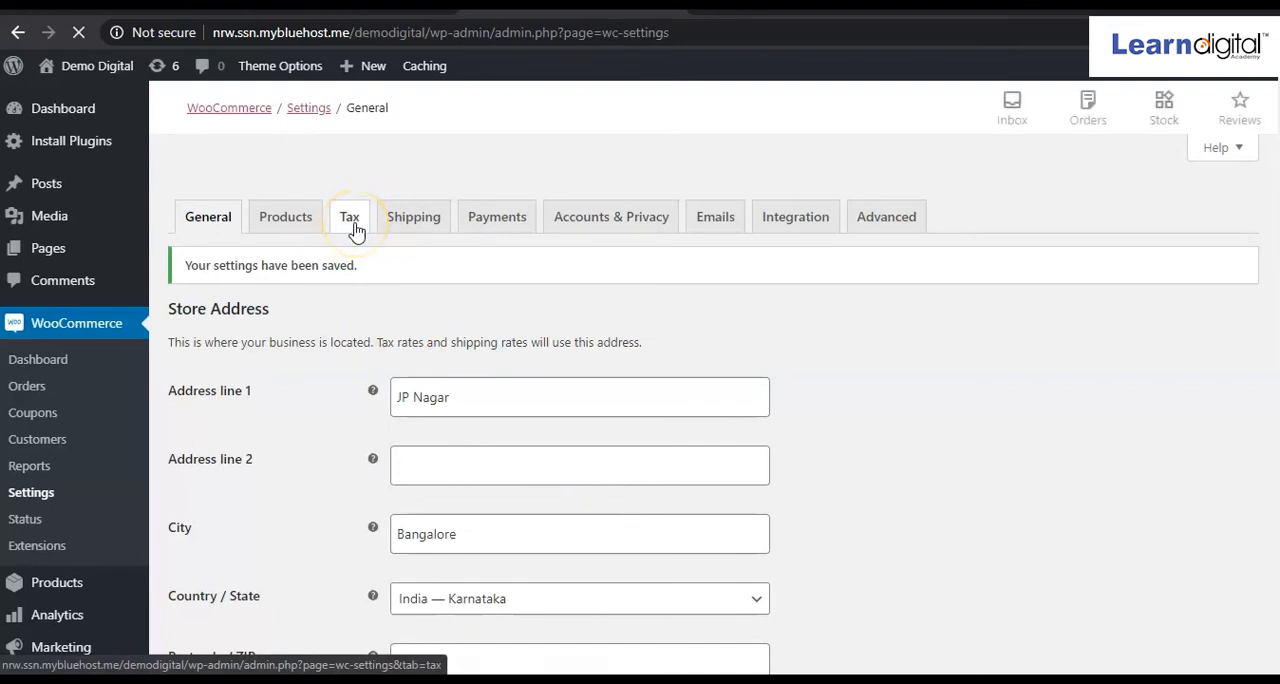
pyautogui.click(351, 220)
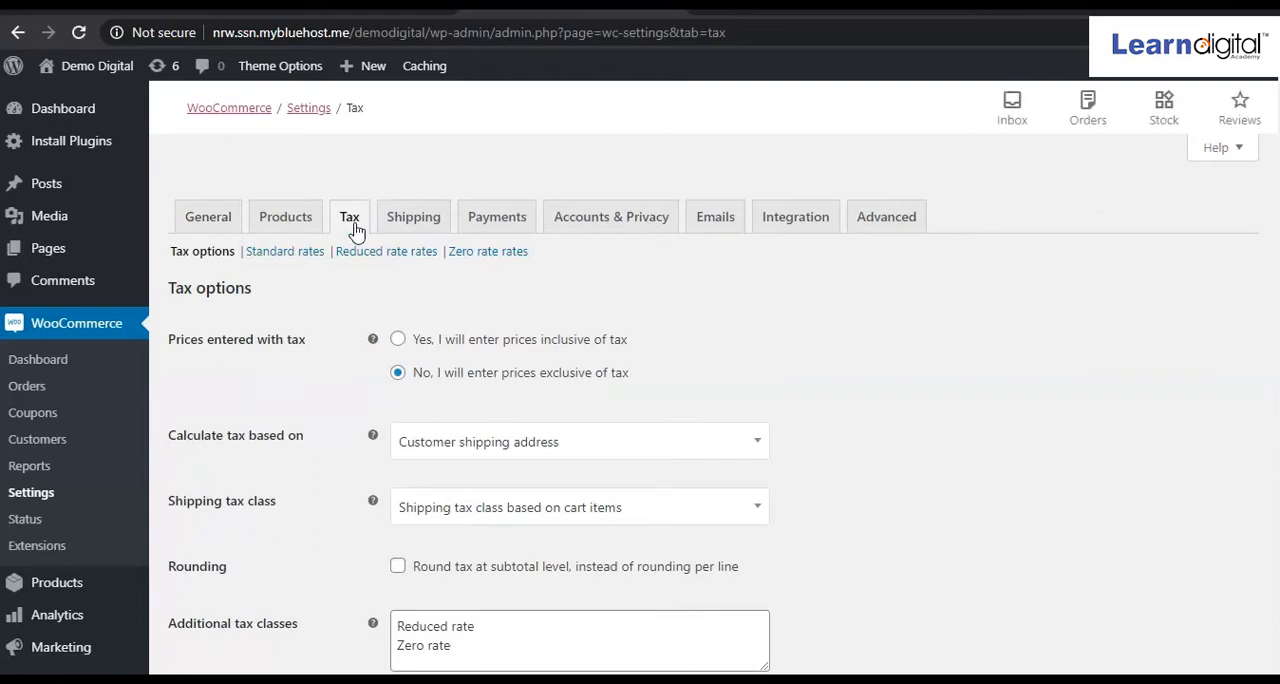
# Disable tax rates and calculations in the store's general options and save the general settings.
pyautogui.scroll(-4, 354, 440)
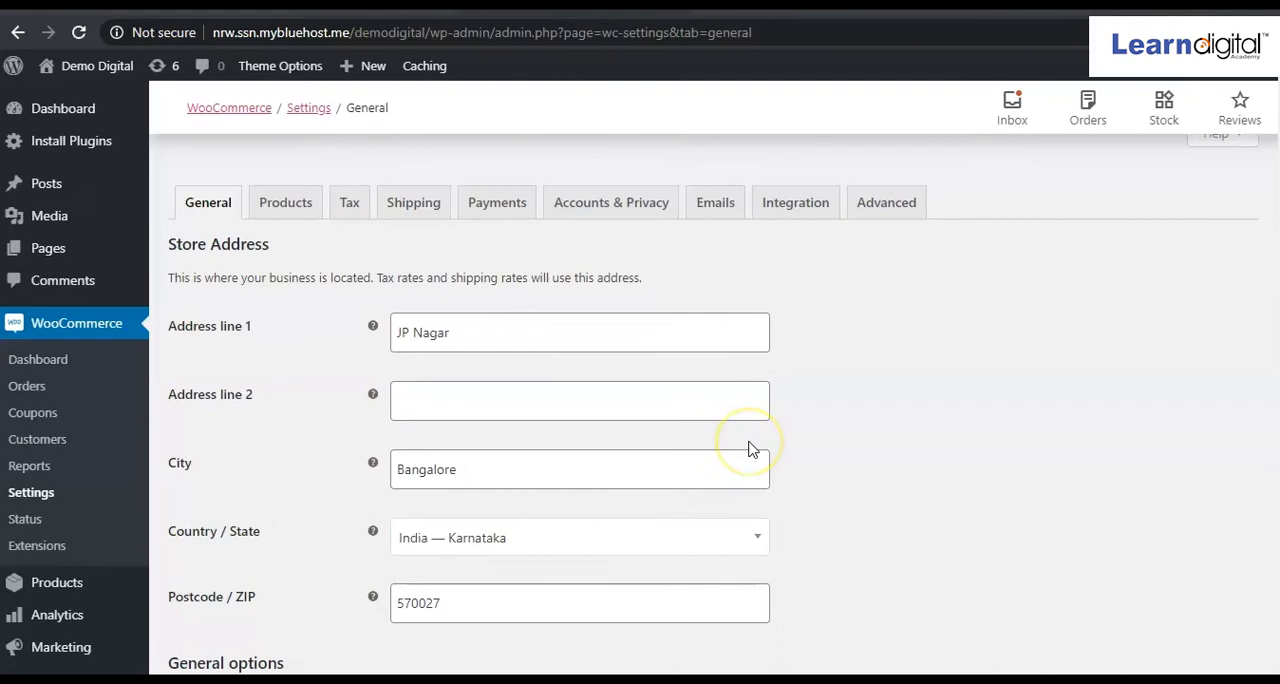
pyautogui.scroll(-10, 749, 366)
pyautogui.scroll(3, 748, 366)
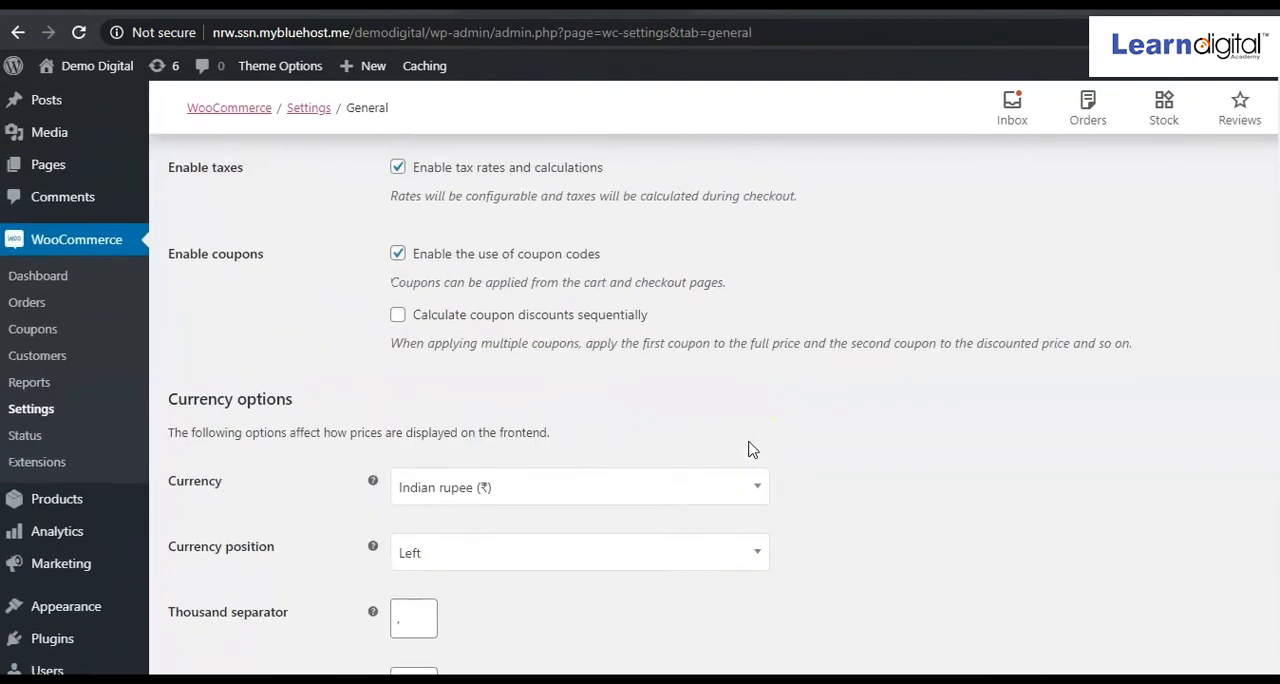
pyautogui.click(398, 167)
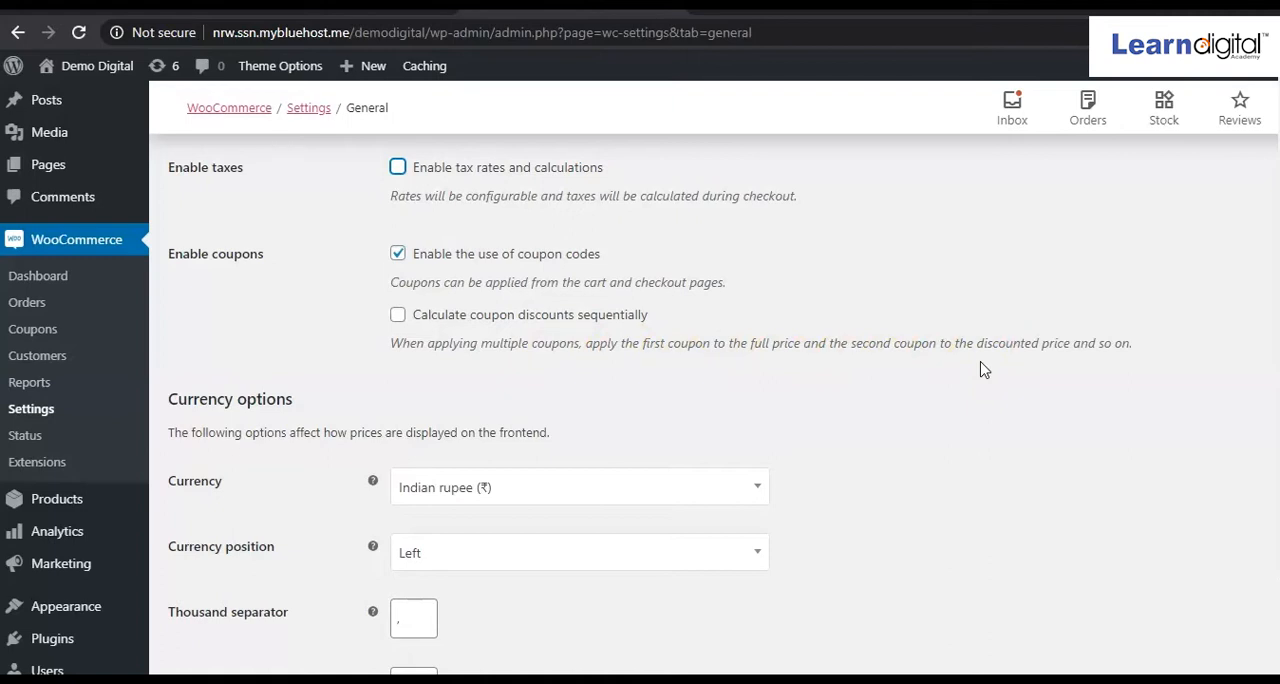
pyautogui.scroll(-1, 760, 334)
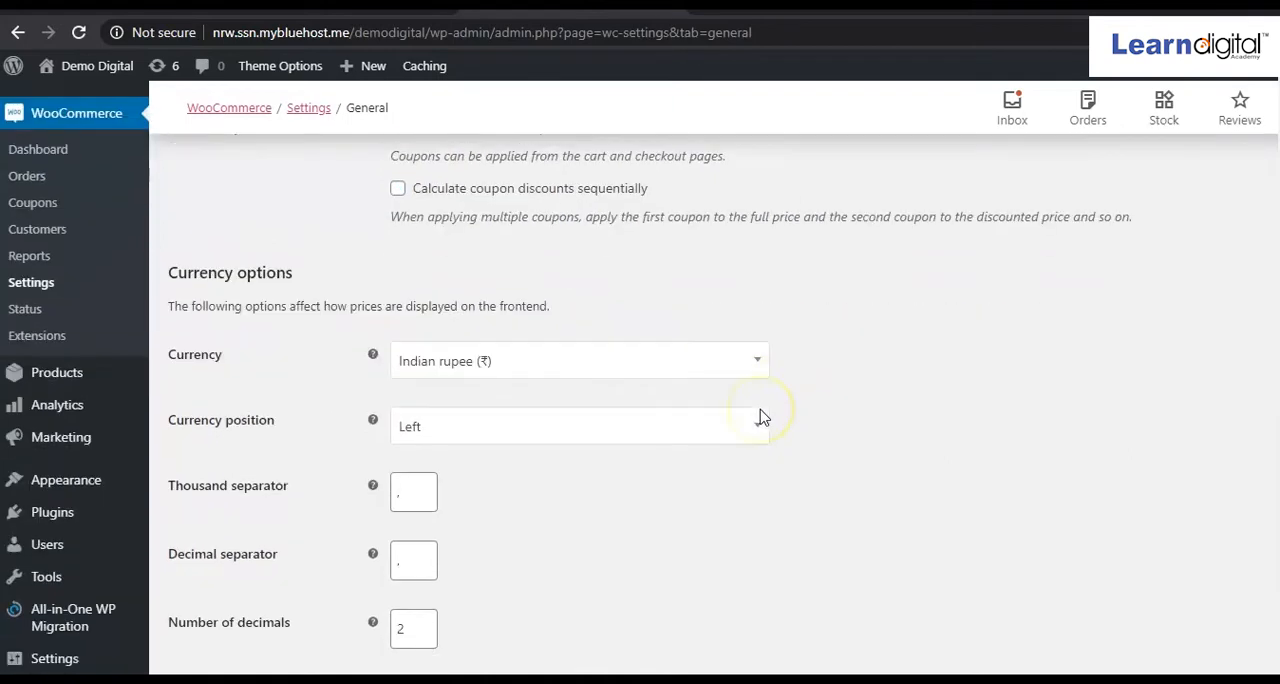
pyautogui.scroll(-1, 386, 443)
pyautogui.click(392, 443)
pyautogui.write('.')
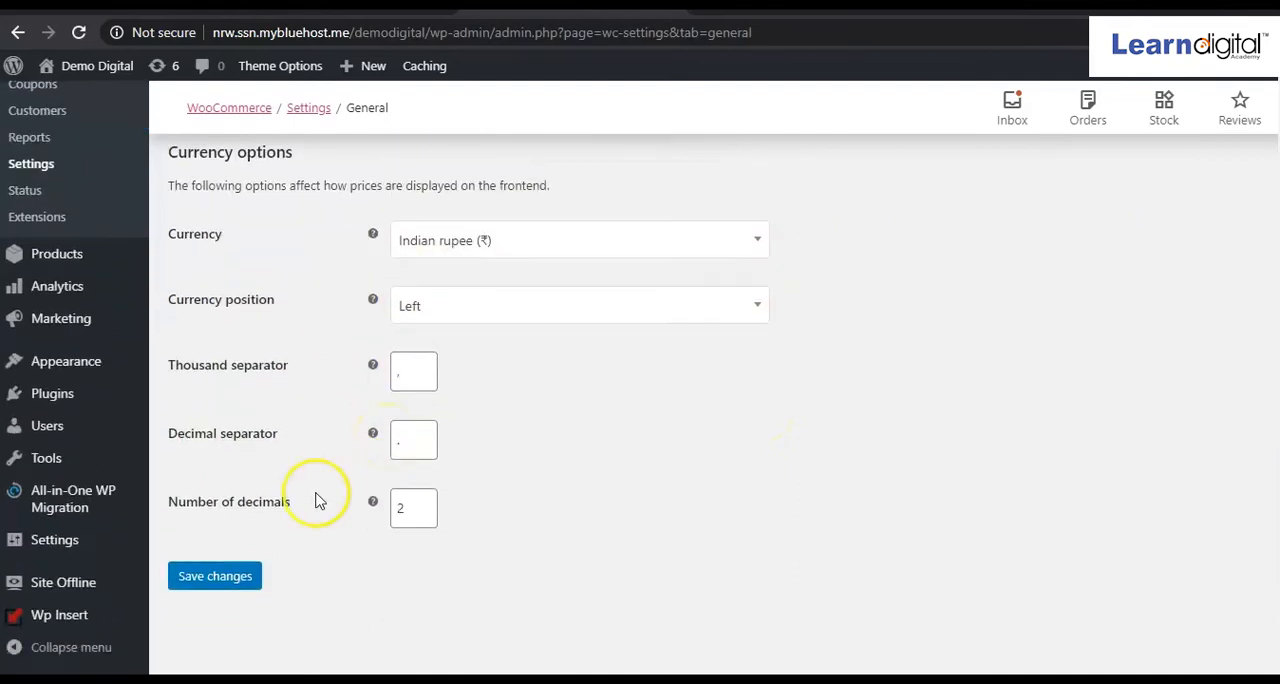
pyautogui.click(236, 587)
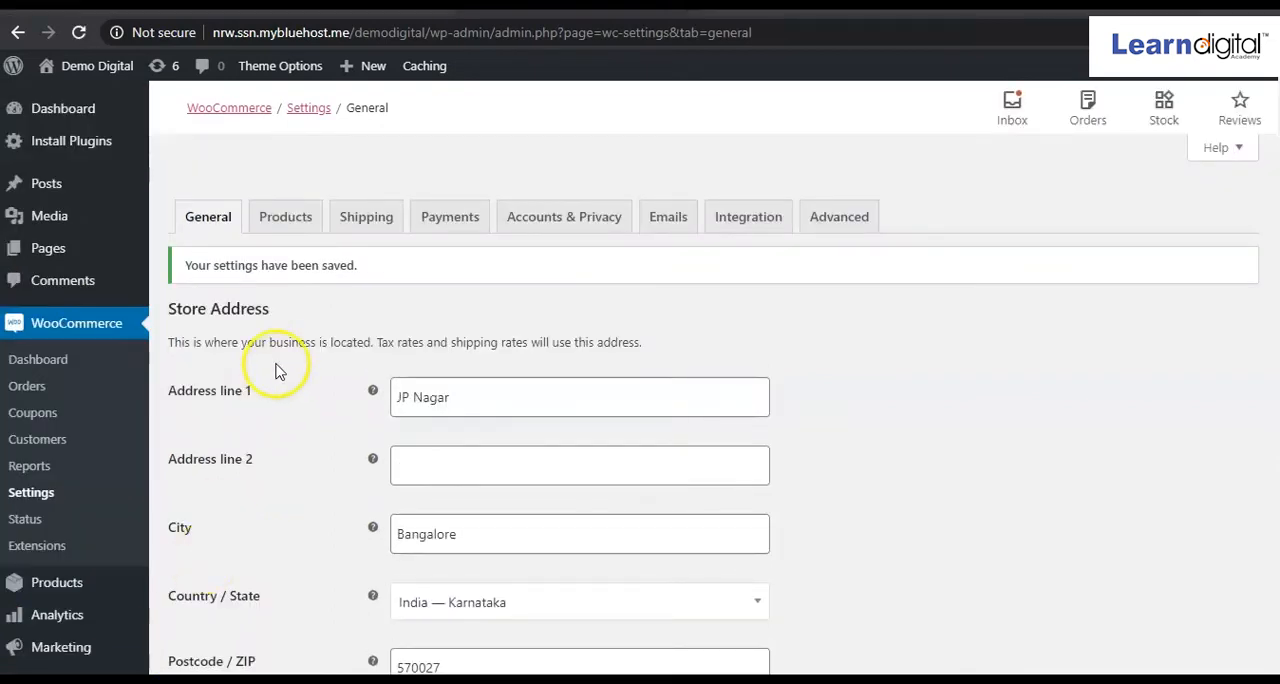
# Set the weight unit to g in the product settings, and check the dimensions unit choices without changing them.
pyautogui.click(296, 236)
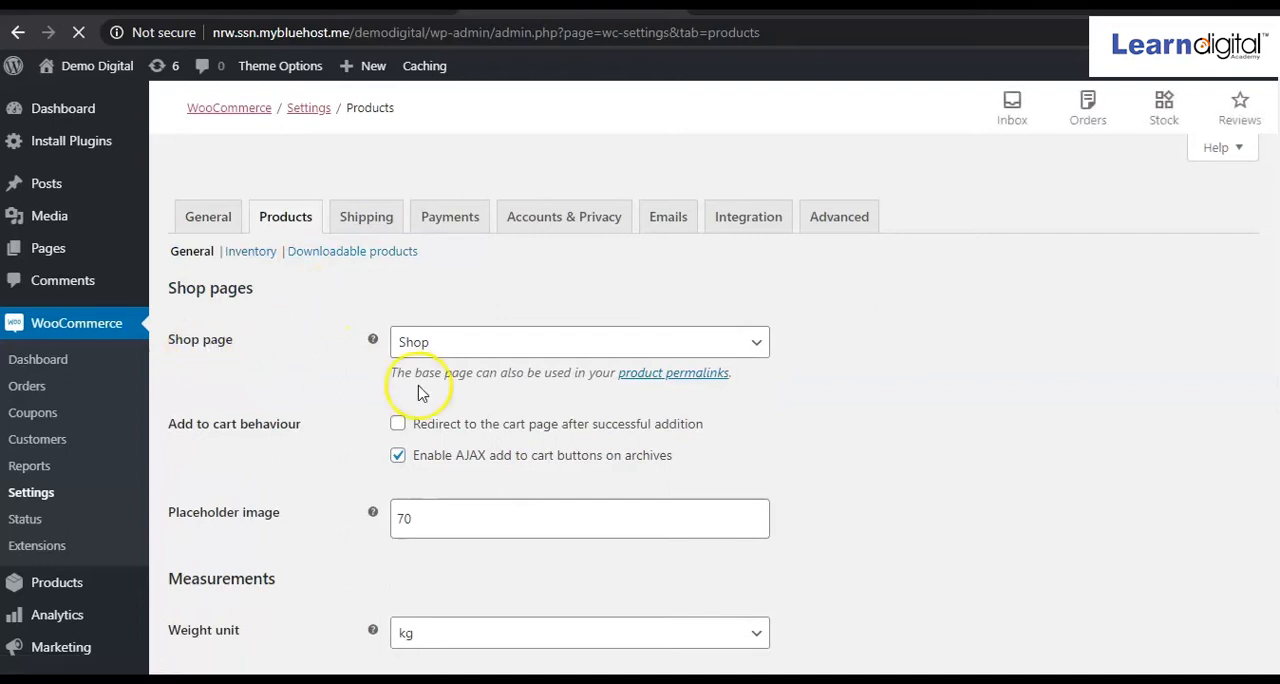
pyautogui.scroll(-2, 578, 420)
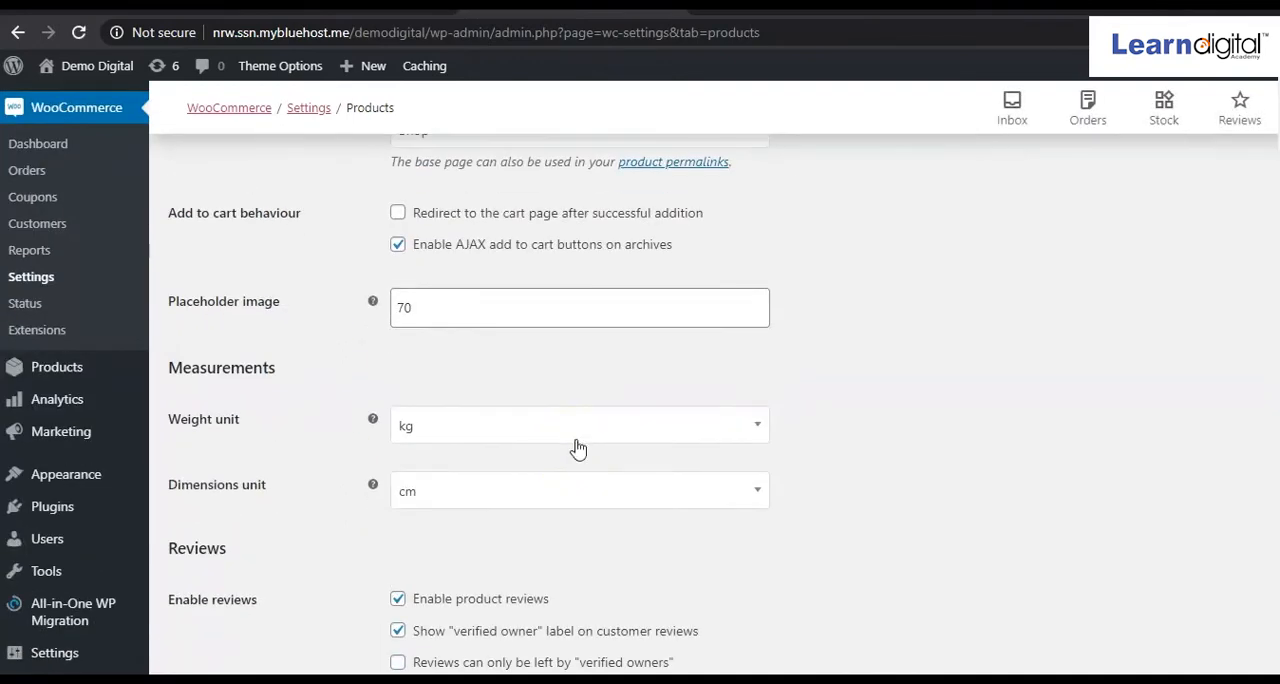
pyautogui.scroll(2, 578, 448)
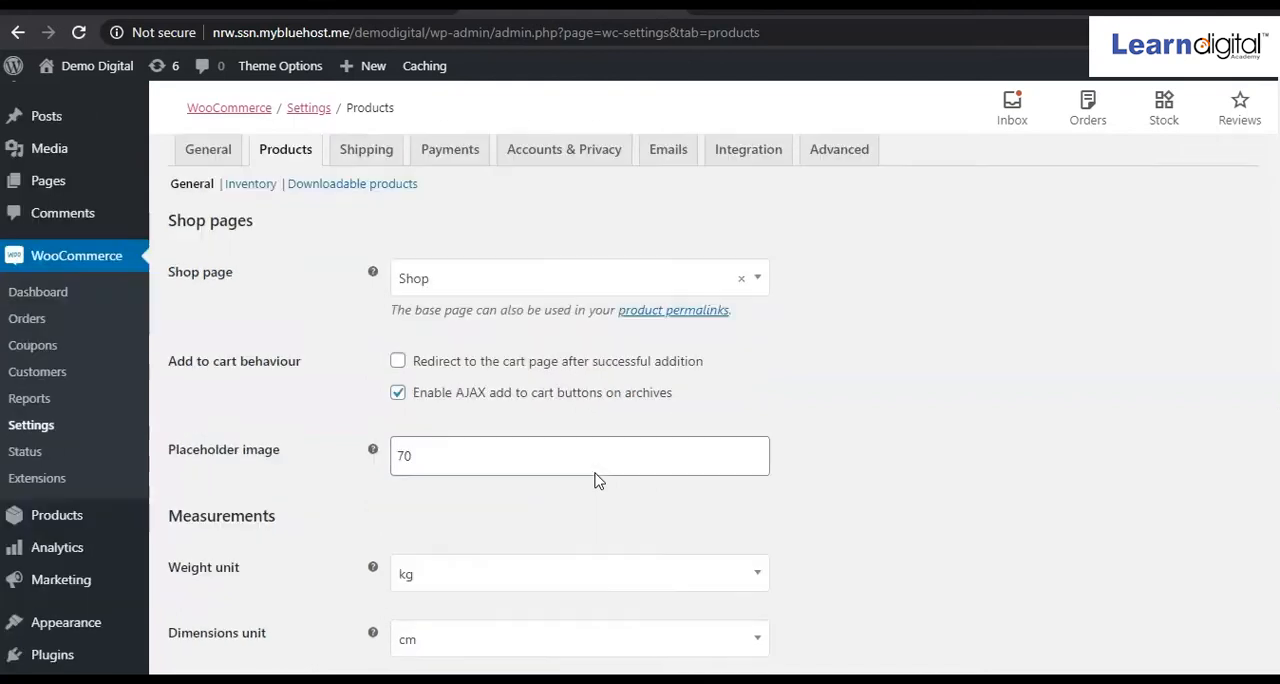
pyautogui.scroll(-2, 597, 480)
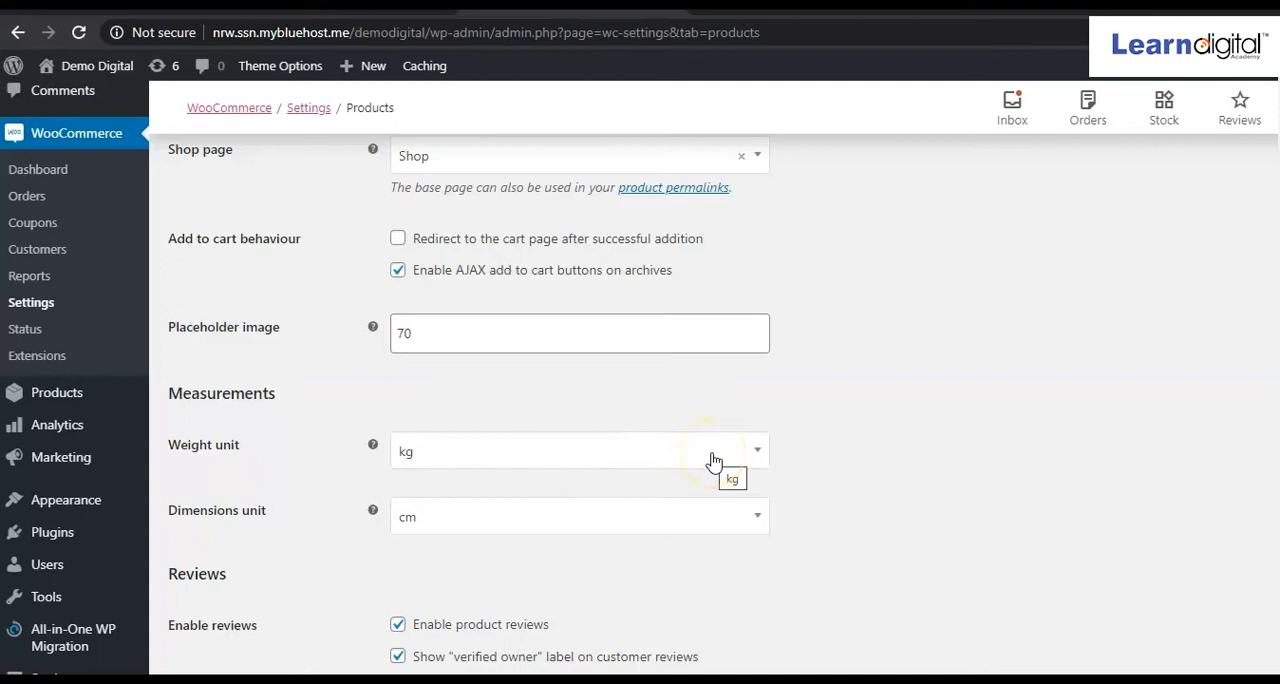
pyautogui.click(759, 452)
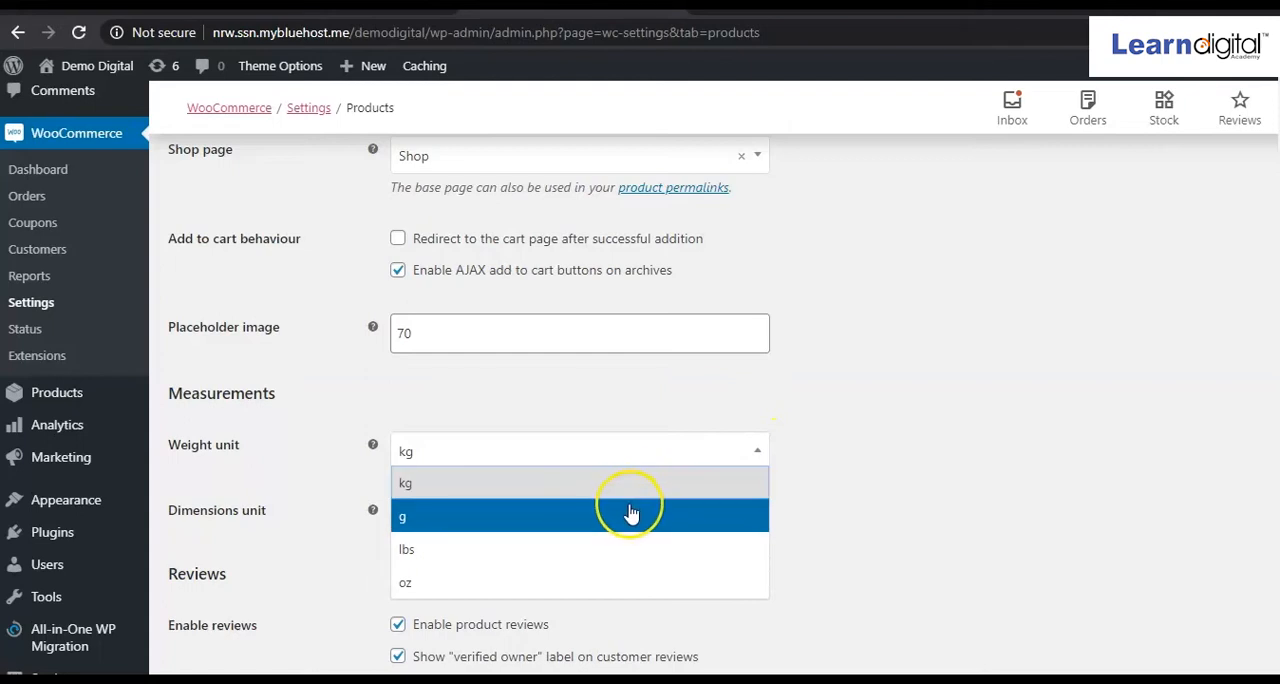
pyautogui.click(631, 514)
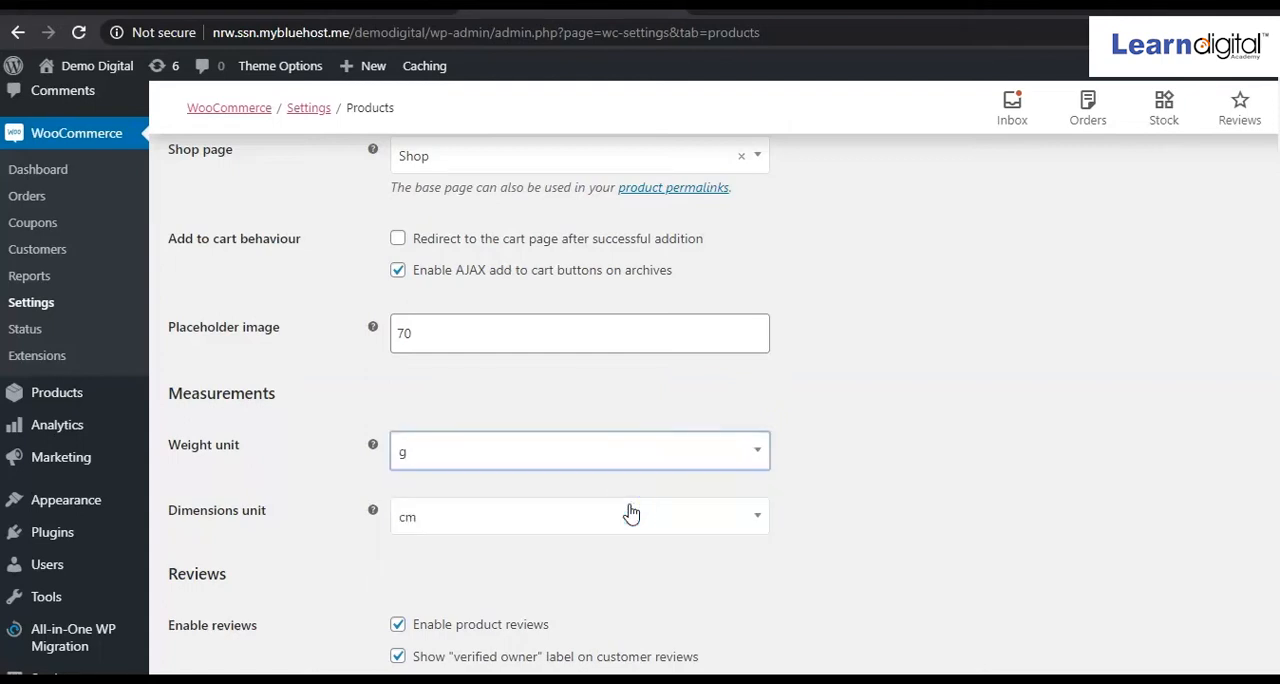
pyautogui.scroll(-1, 500, 549)
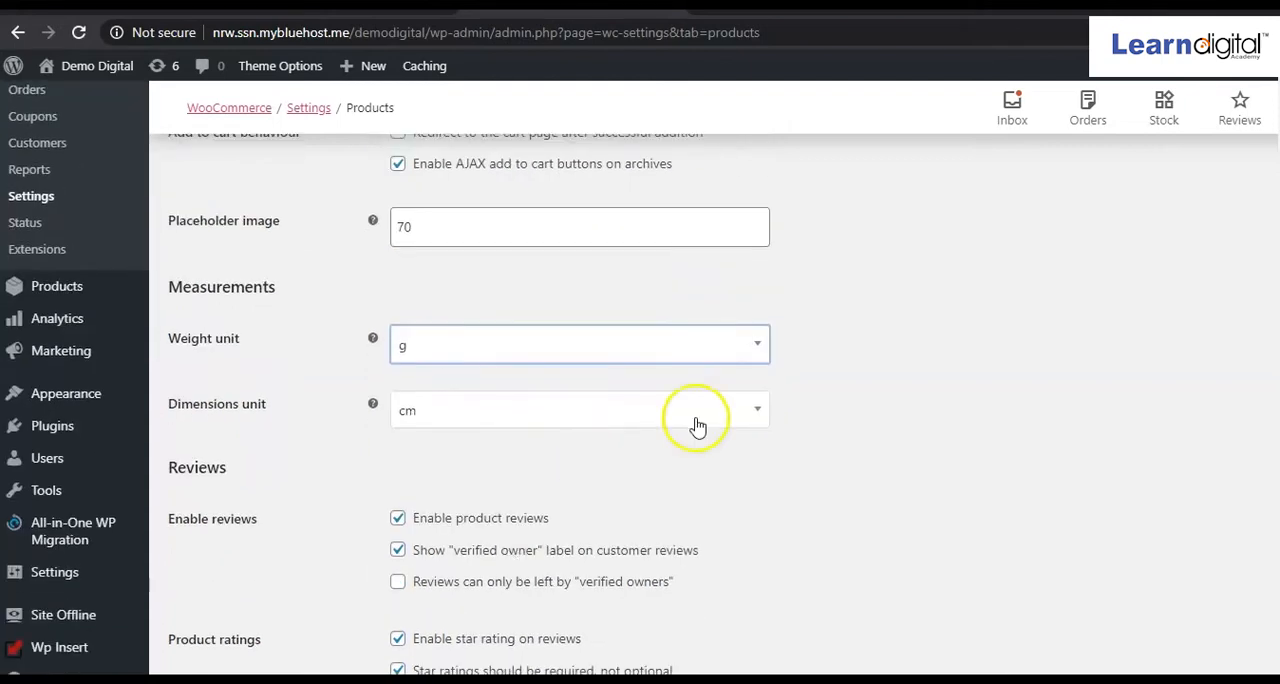
pyautogui.click(754, 420)
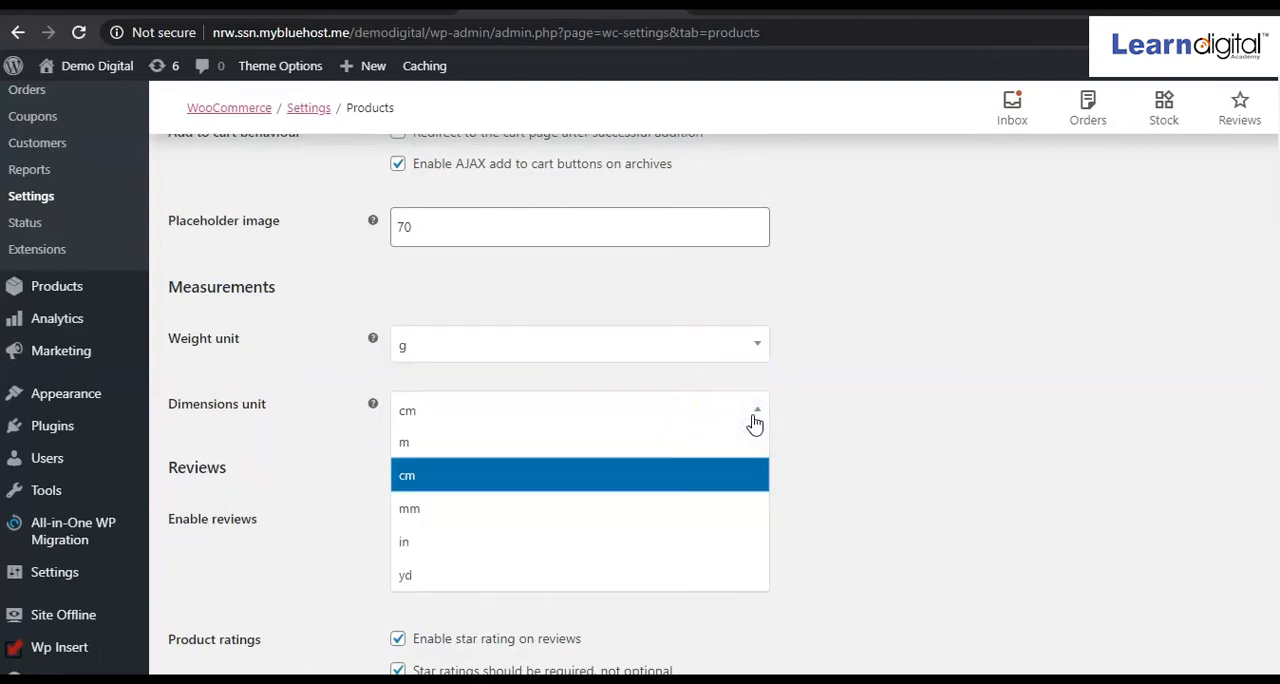
pyautogui.click(883, 415)
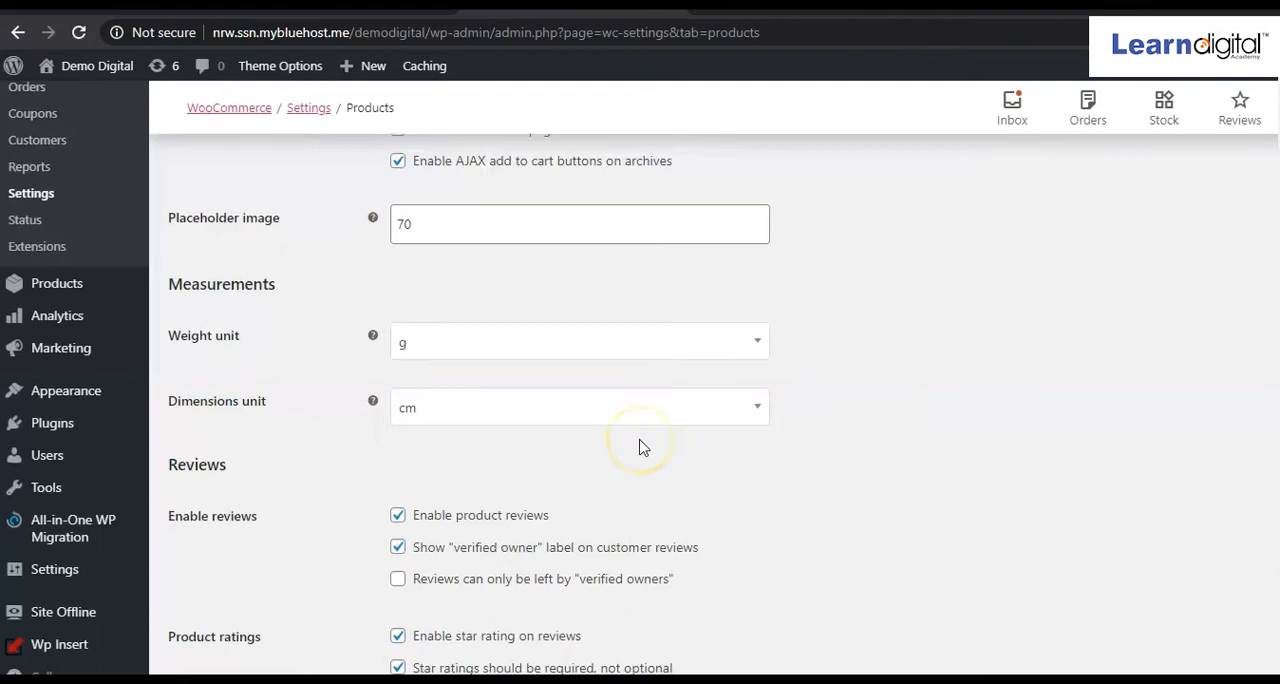
# Check the review and star rating options for products, and save the product settings.
pyautogui.scroll(-2, 640, 363)
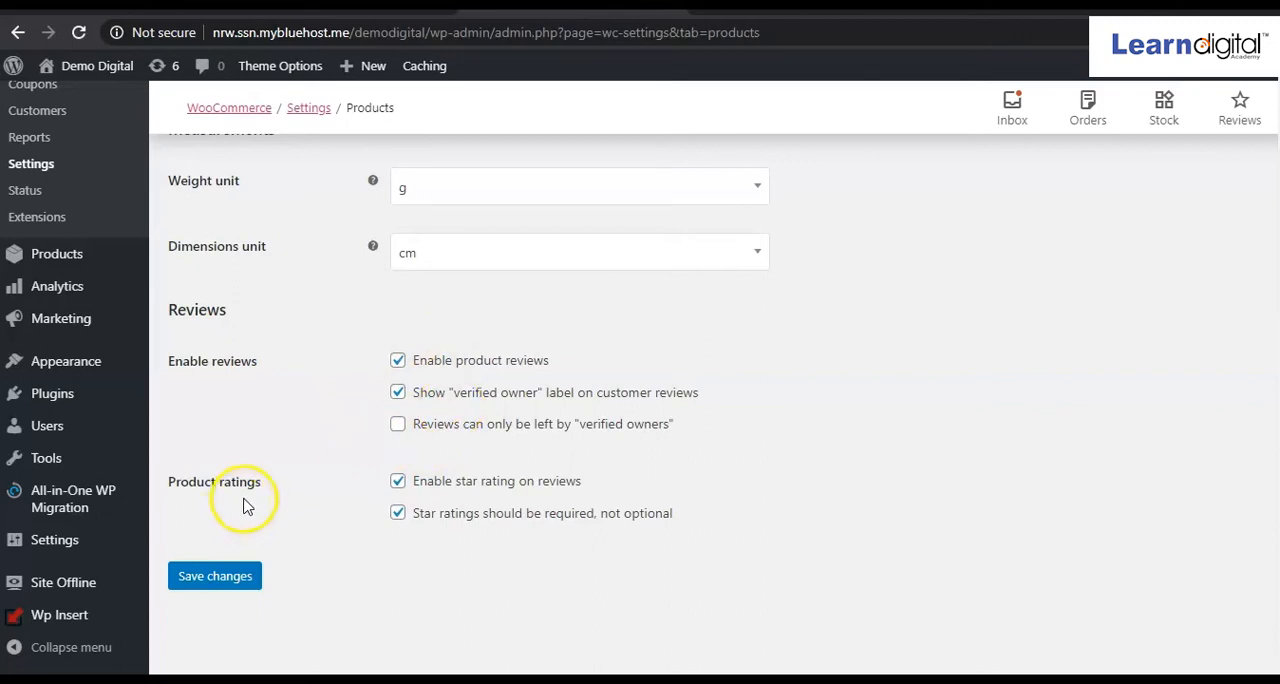
pyautogui.click(444, 537)
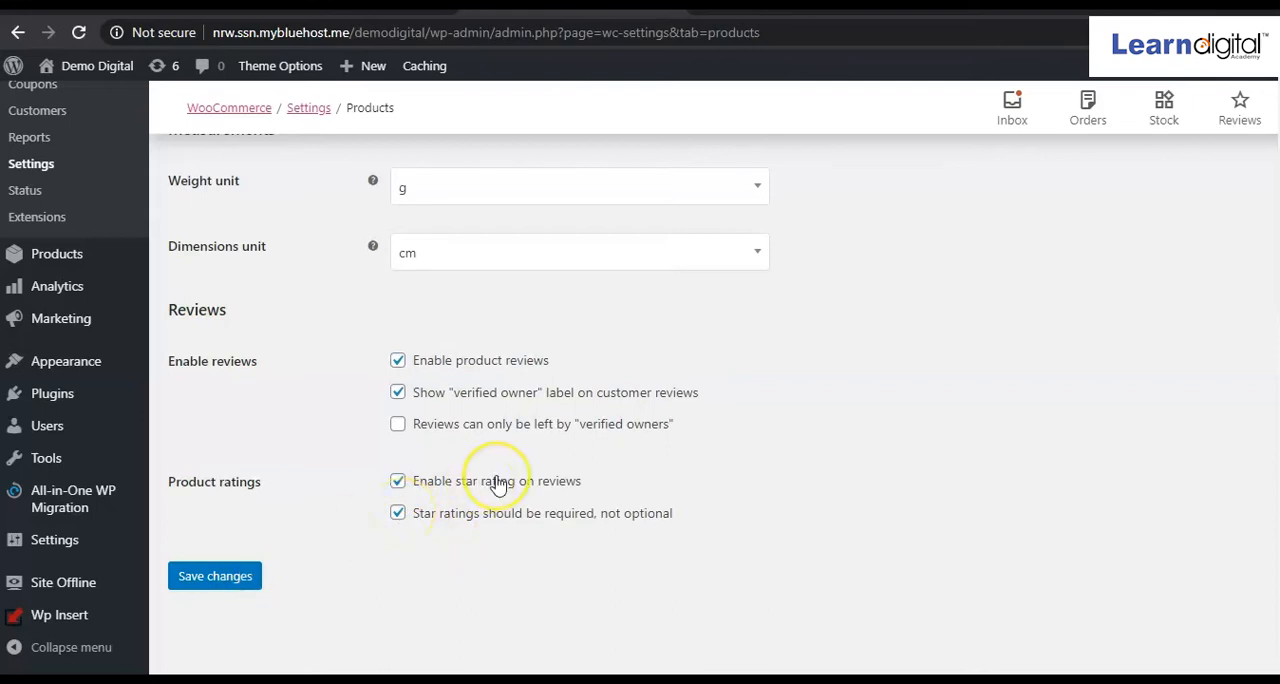
pyautogui.scroll(3, 494, 483)
pyautogui.scroll(-4, 500, 483)
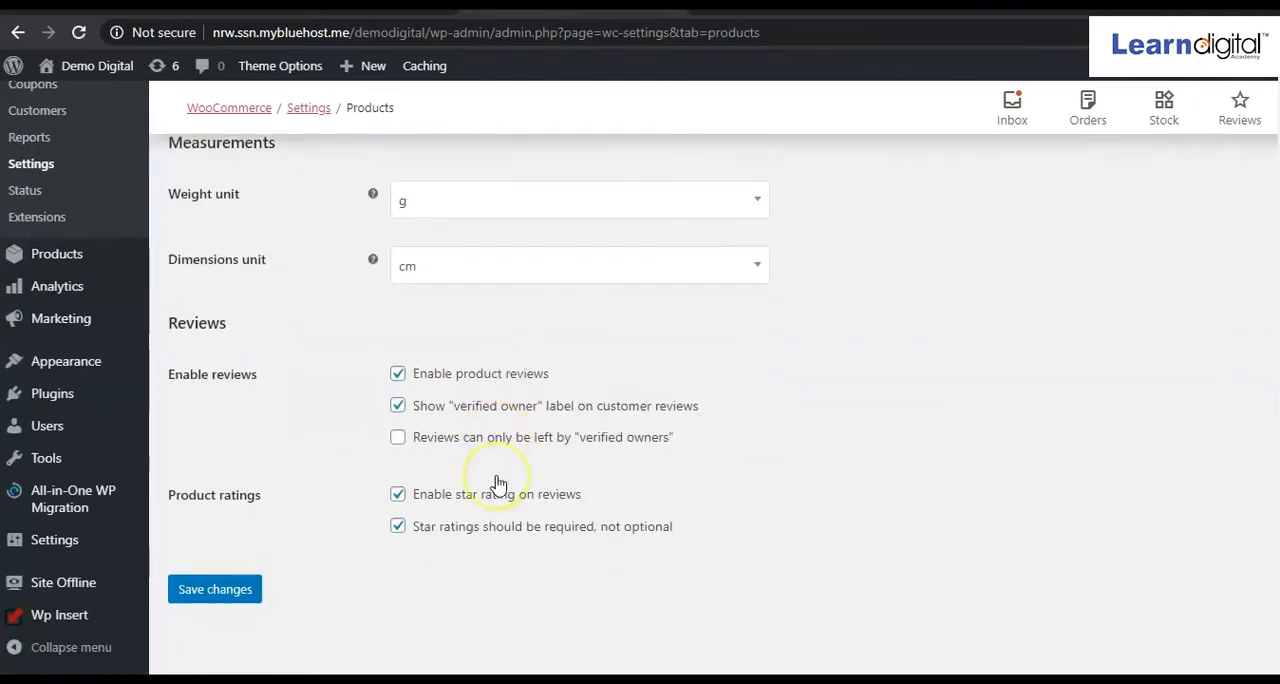
pyautogui.scroll(3, 498, 485)
pyautogui.scroll(-3, 498, 485)
pyautogui.click(238, 578)
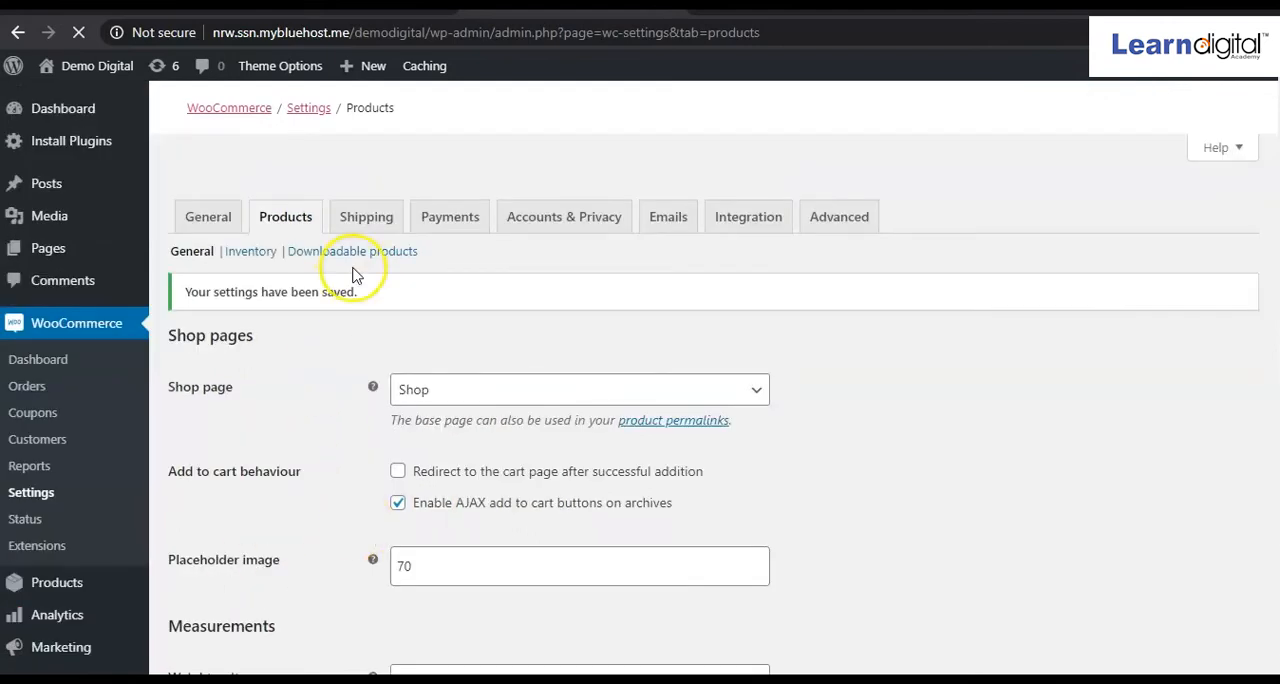
# Create a new shipping zone and name it India.
pyautogui.click(372, 220)
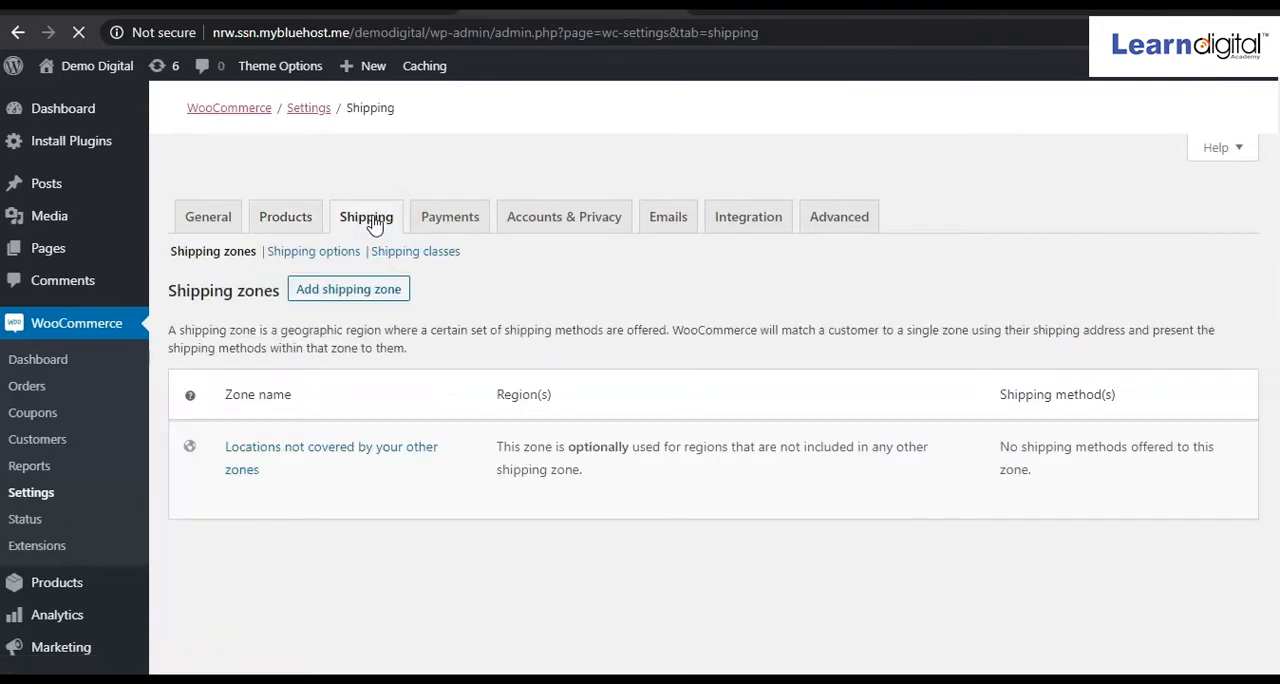
pyautogui.click(344, 298)
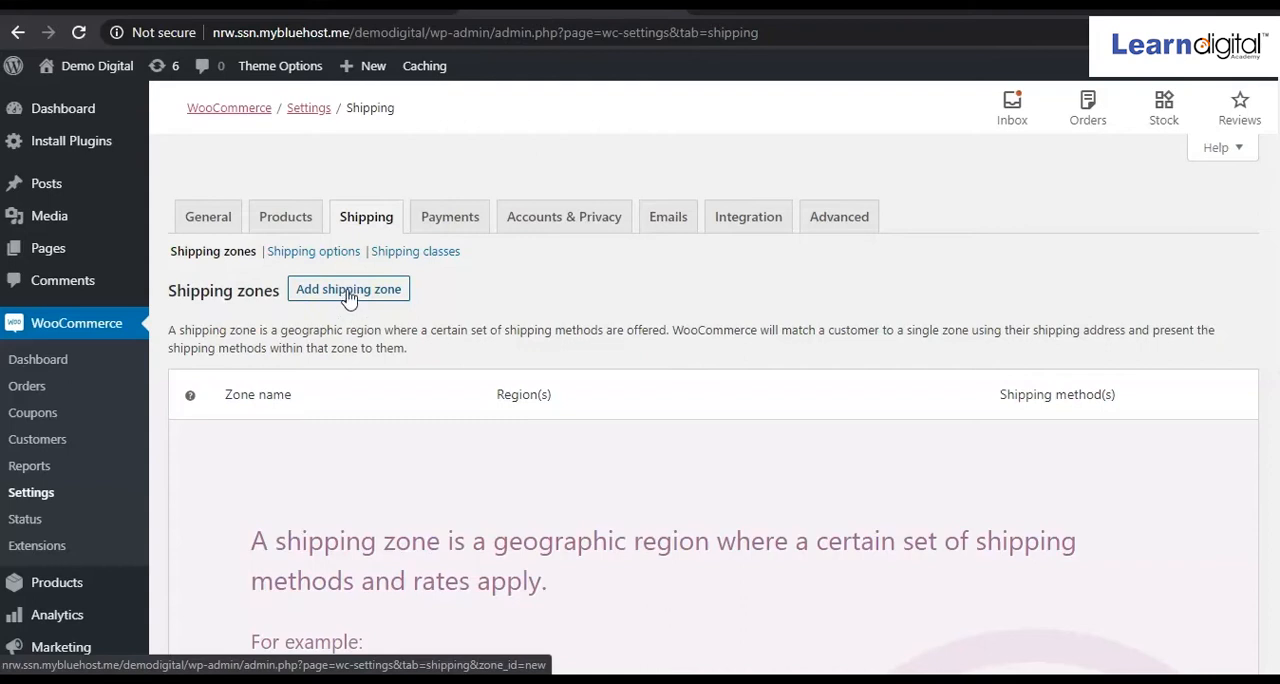
pyautogui.scroll(-2, 348, 297)
pyautogui.click(350, 145)
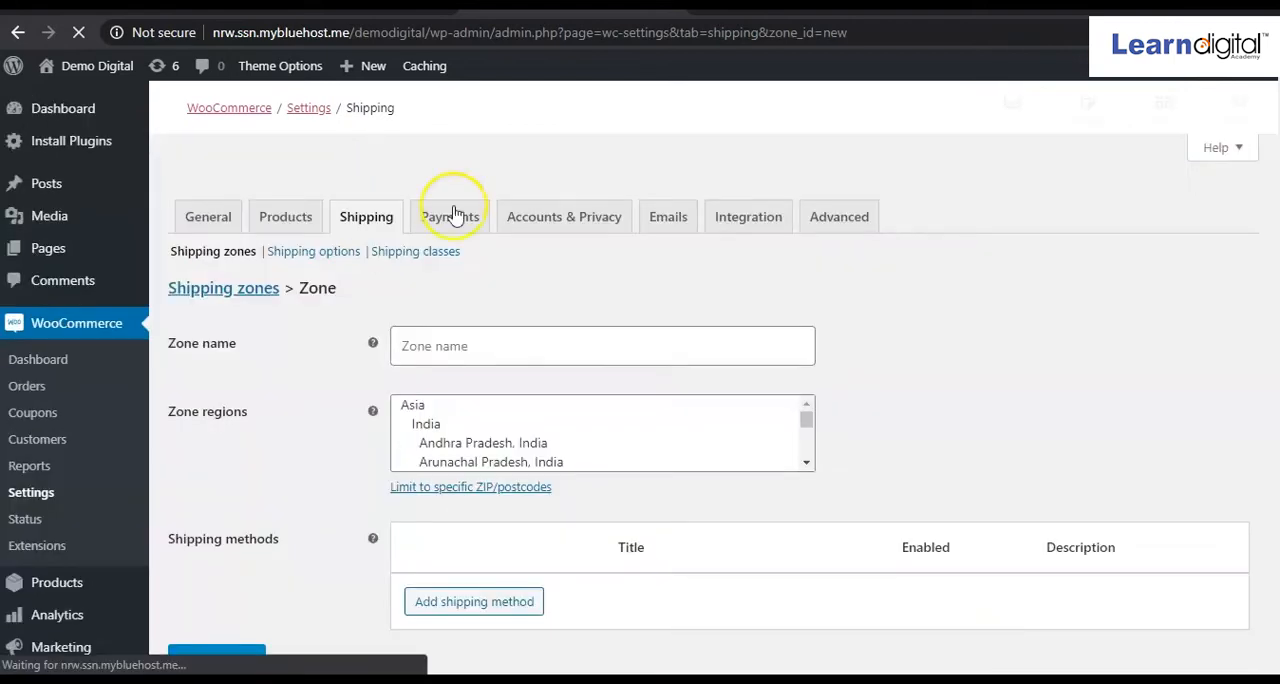
pyautogui.click(503, 341)
pyautogui.write('Indai')
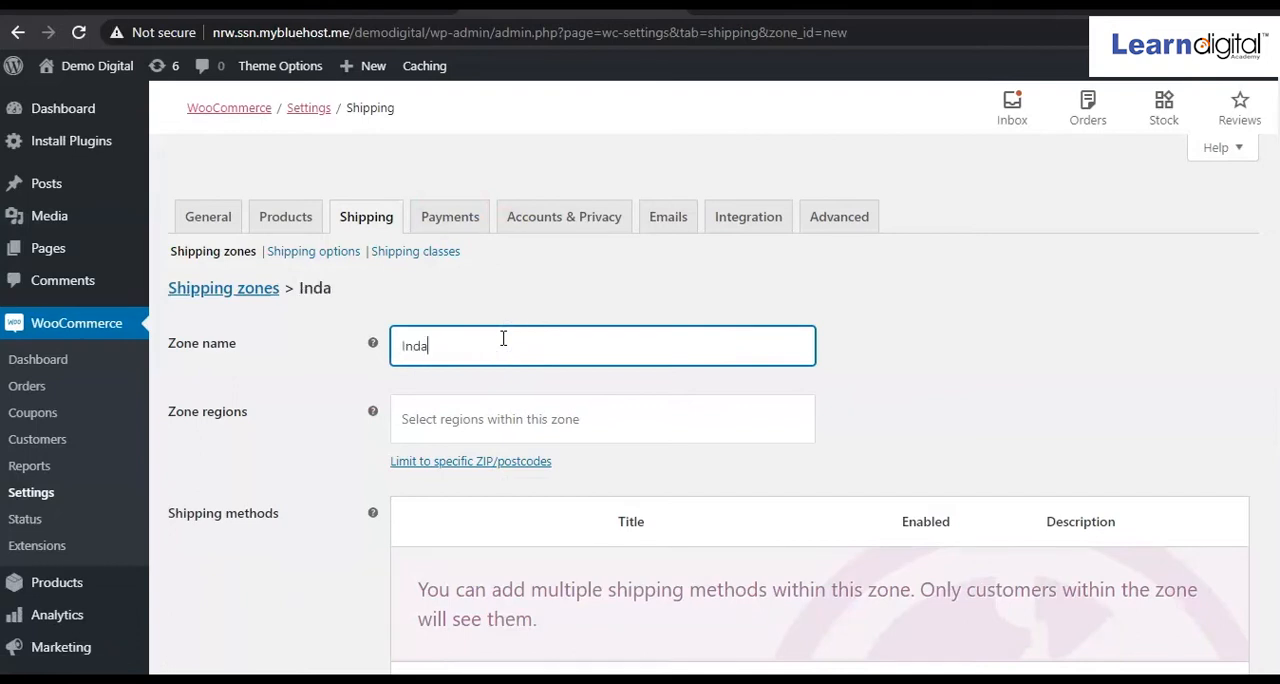
pyautogui.press('BackSpace')
pyautogui.press('BackSpace')
pyautogui.write('ia')
# Add Karnataka, India and Maharashtra, India as regions of the India shipping zone.
pyautogui.click(509, 418)
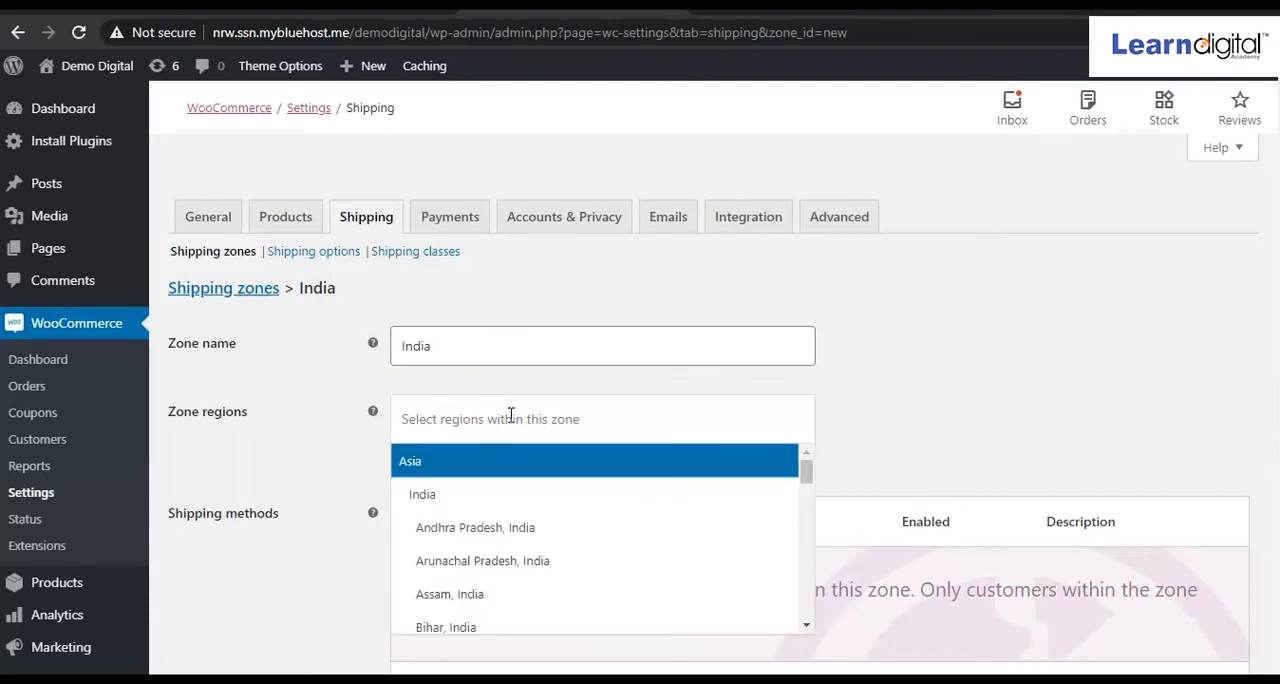
pyautogui.write('ka')
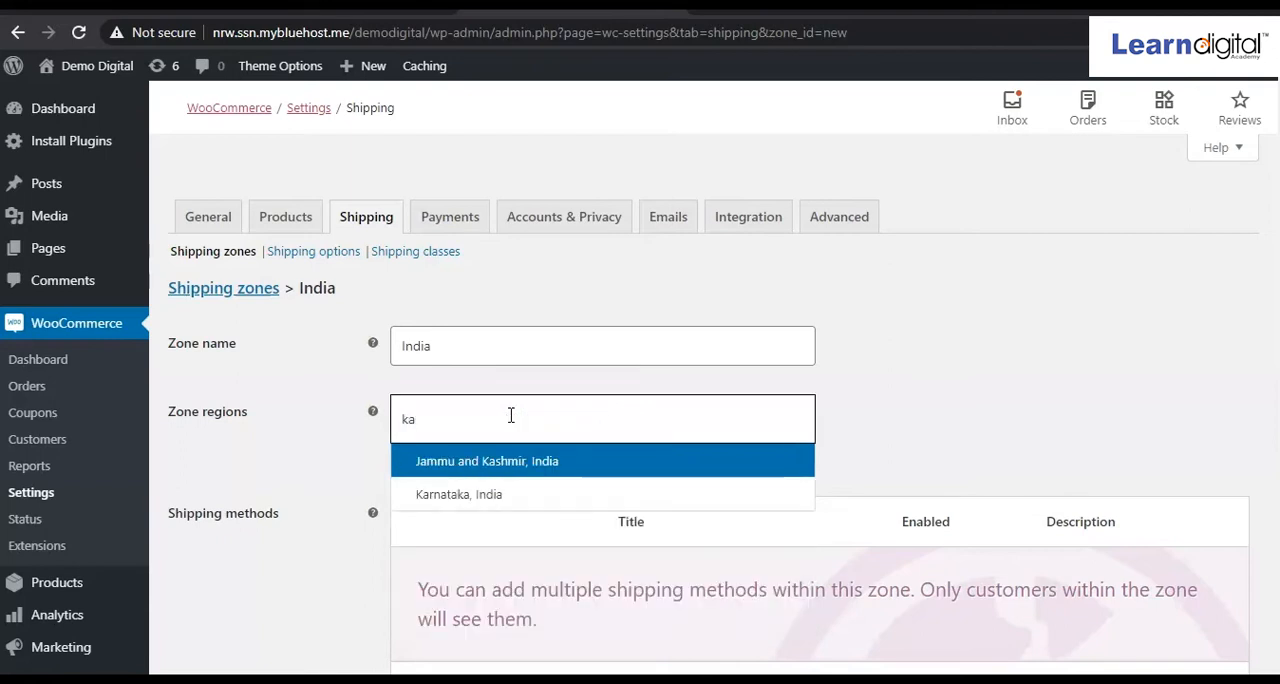
pyautogui.click(480, 493)
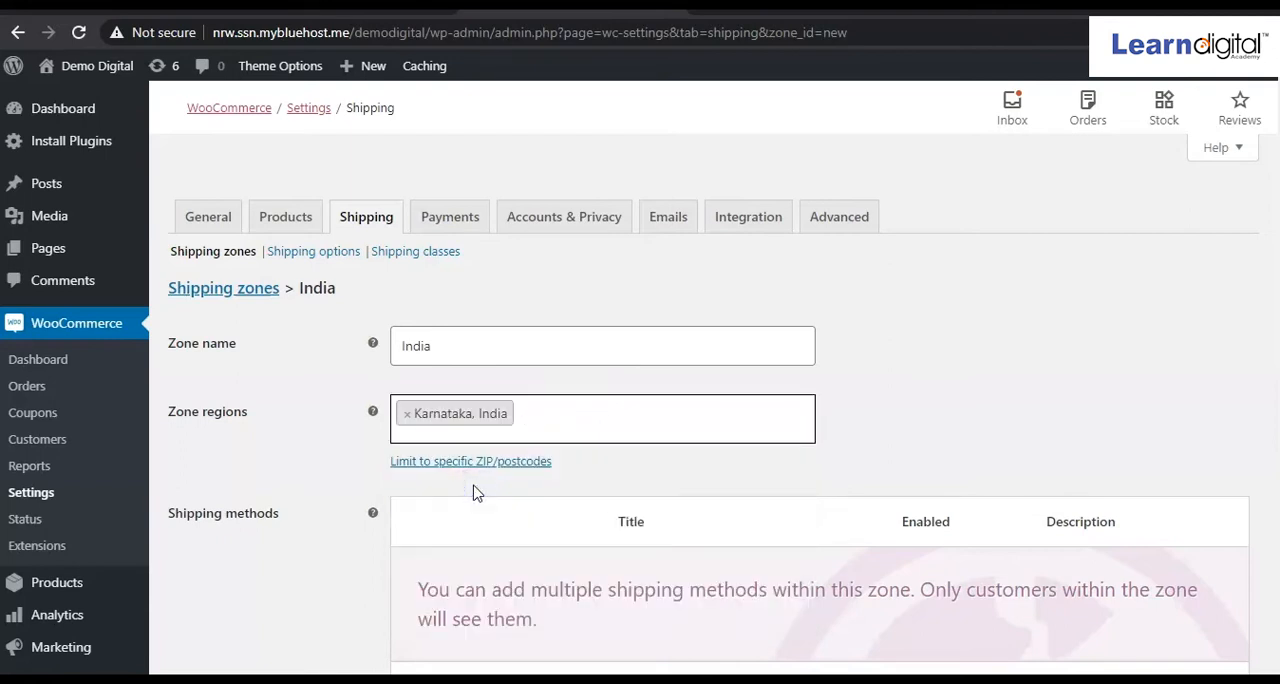
pyautogui.click(545, 441)
pyautogui.click(566, 422)
pyautogui.write('ma')
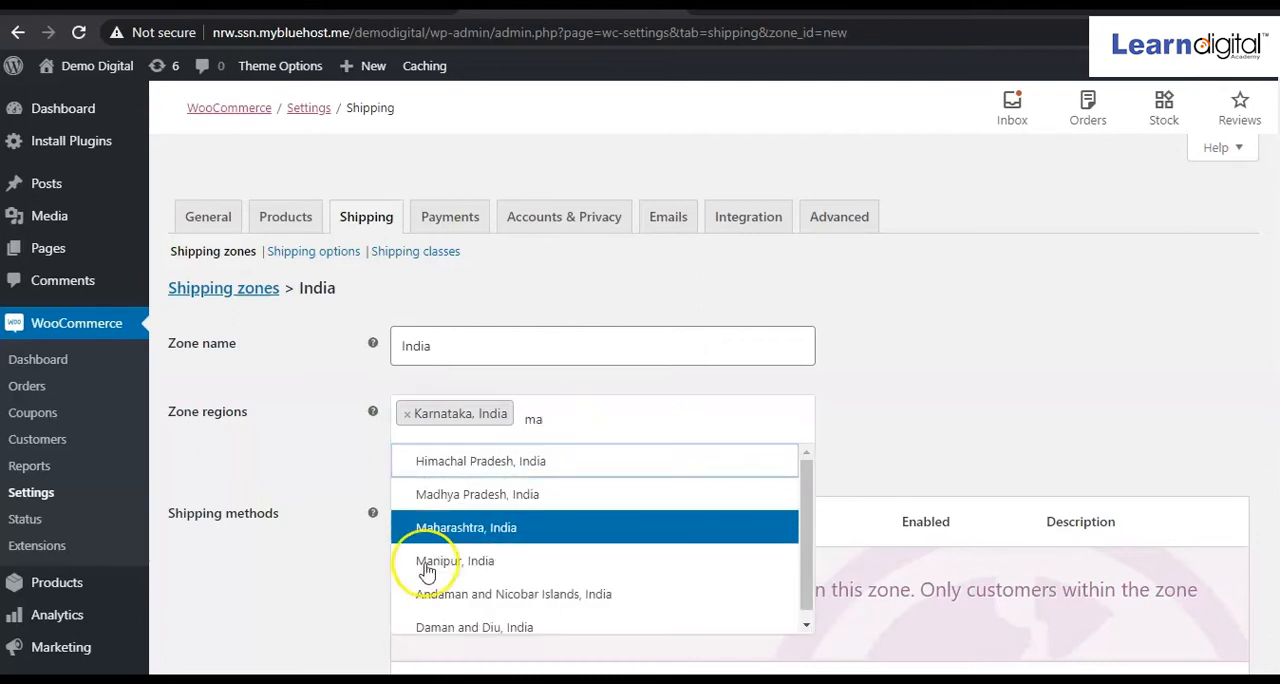
pyautogui.click(470, 527)
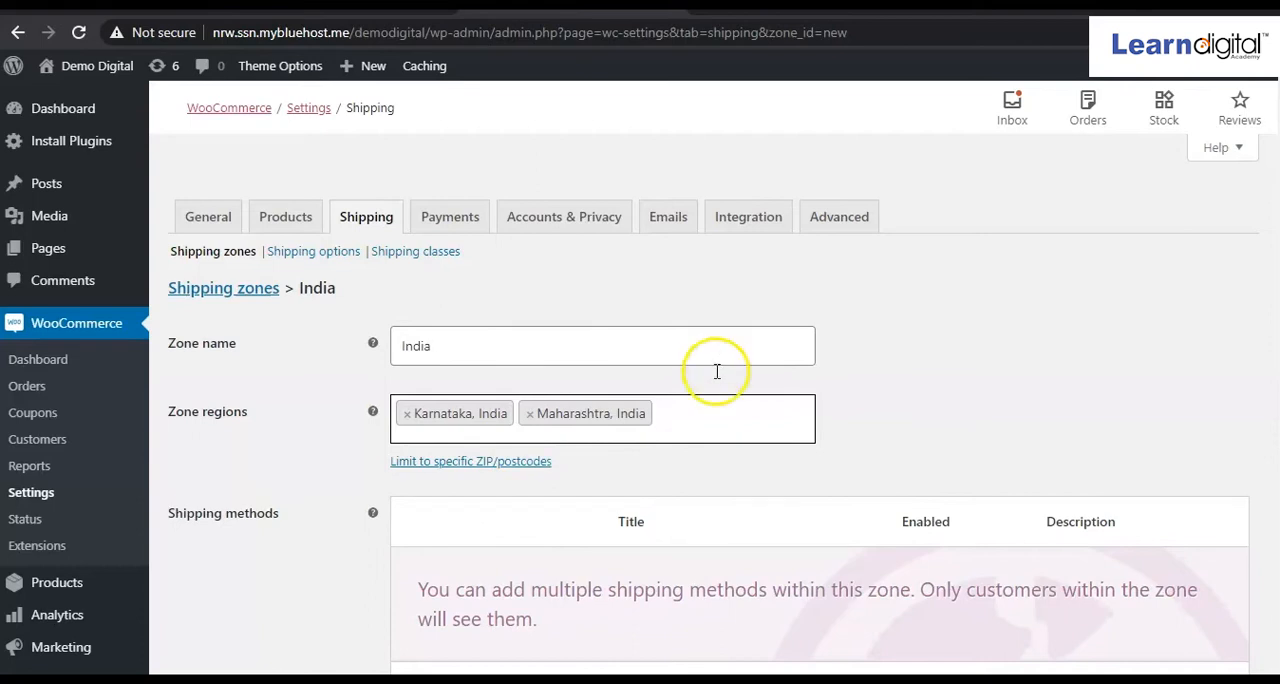
# Add a Flat rate shipping method to the India shipping zone.
pyautogui.scroll(-2, 463, 519)
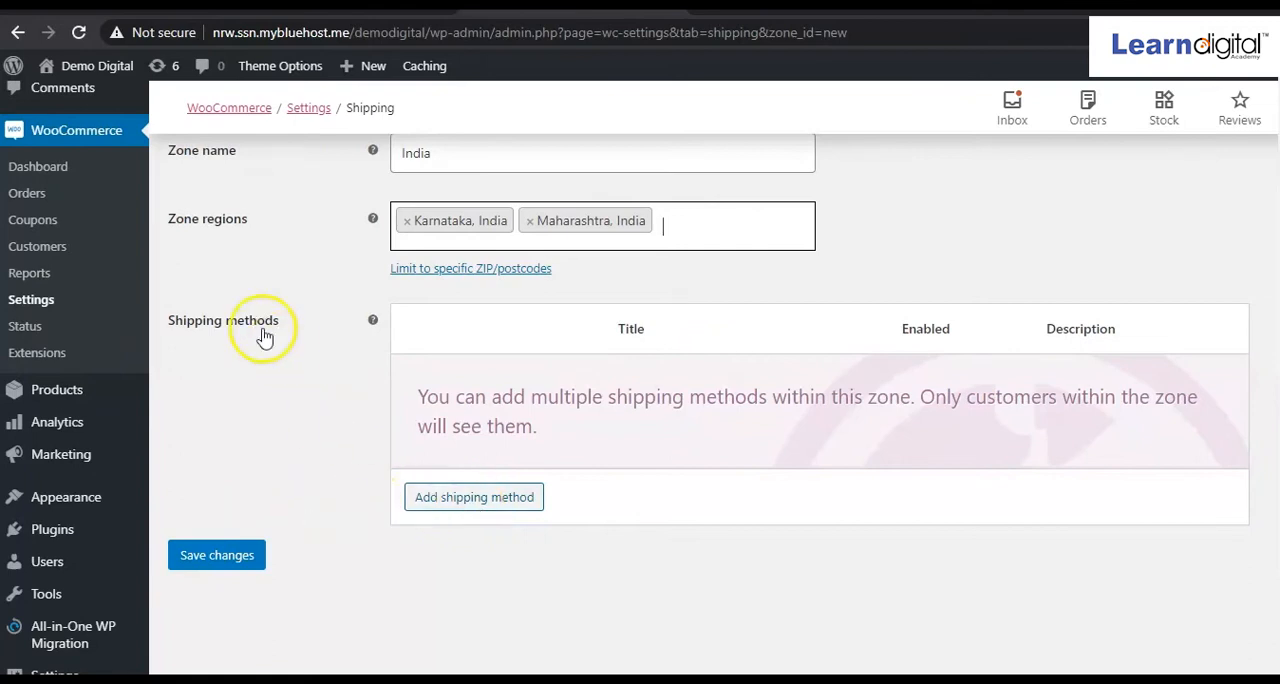
pyautogui.click(489, 507)
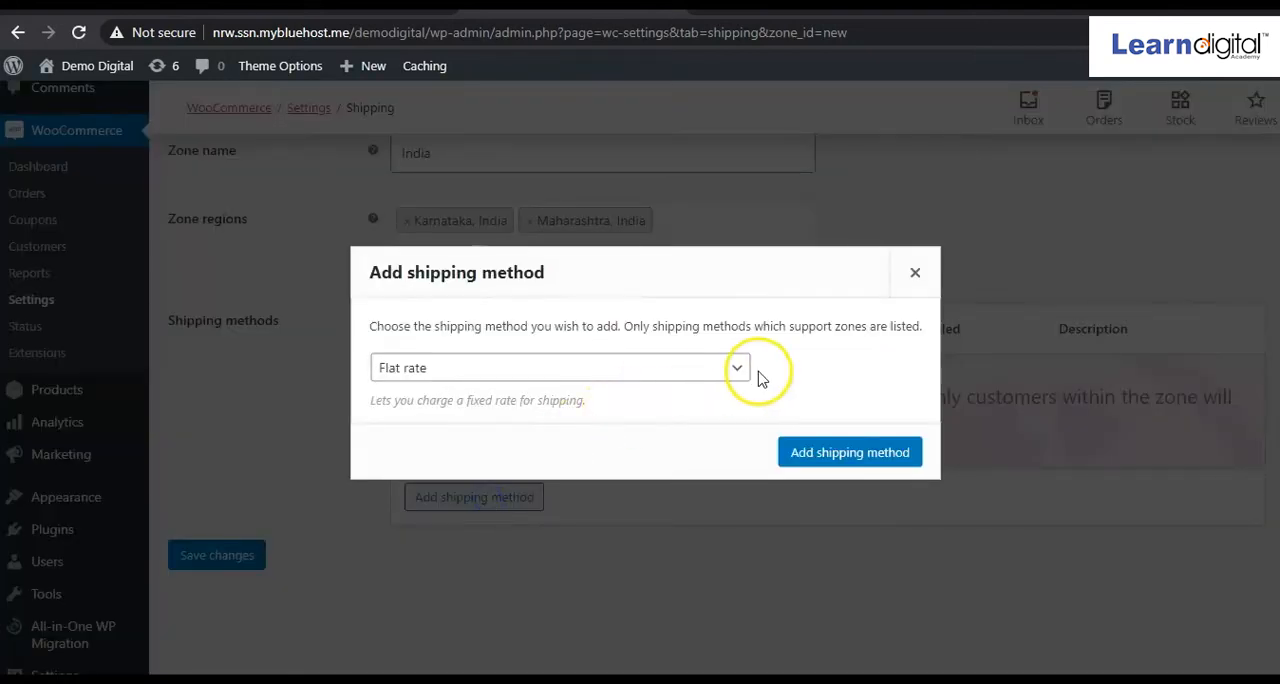
pyautogui.click(737, 373)
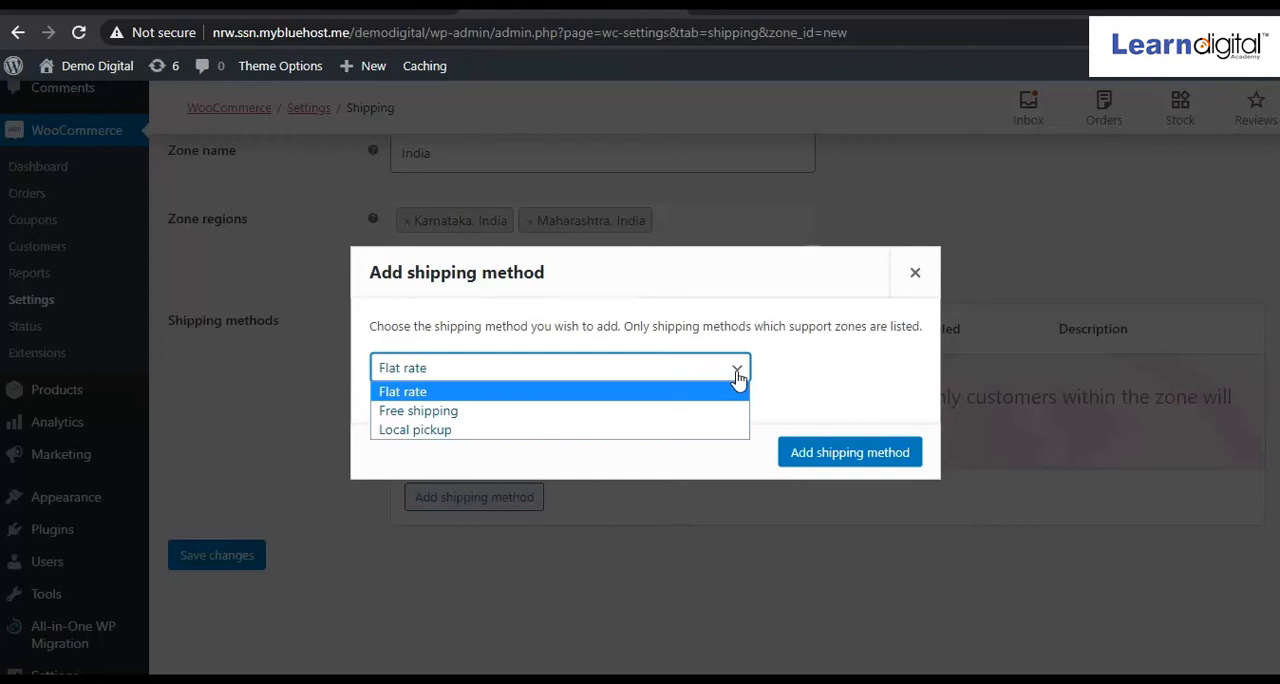
pyautogui.click(661, 516)
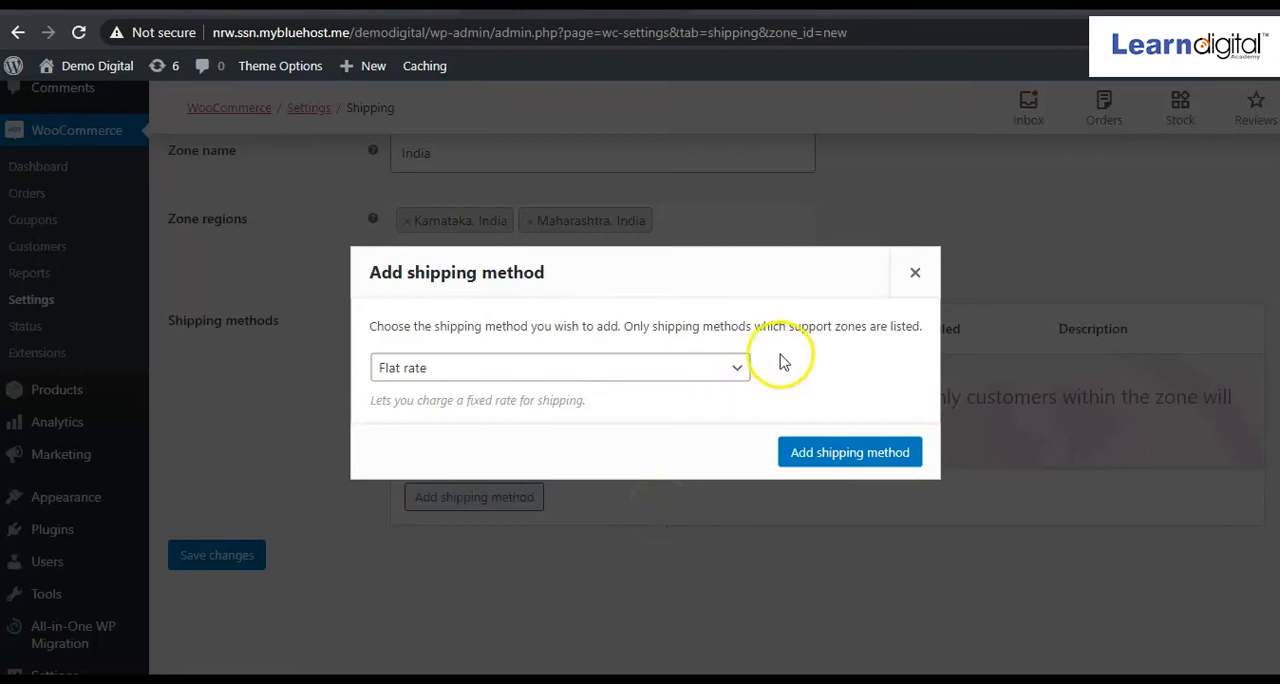
pyautogui.click(808, 458)
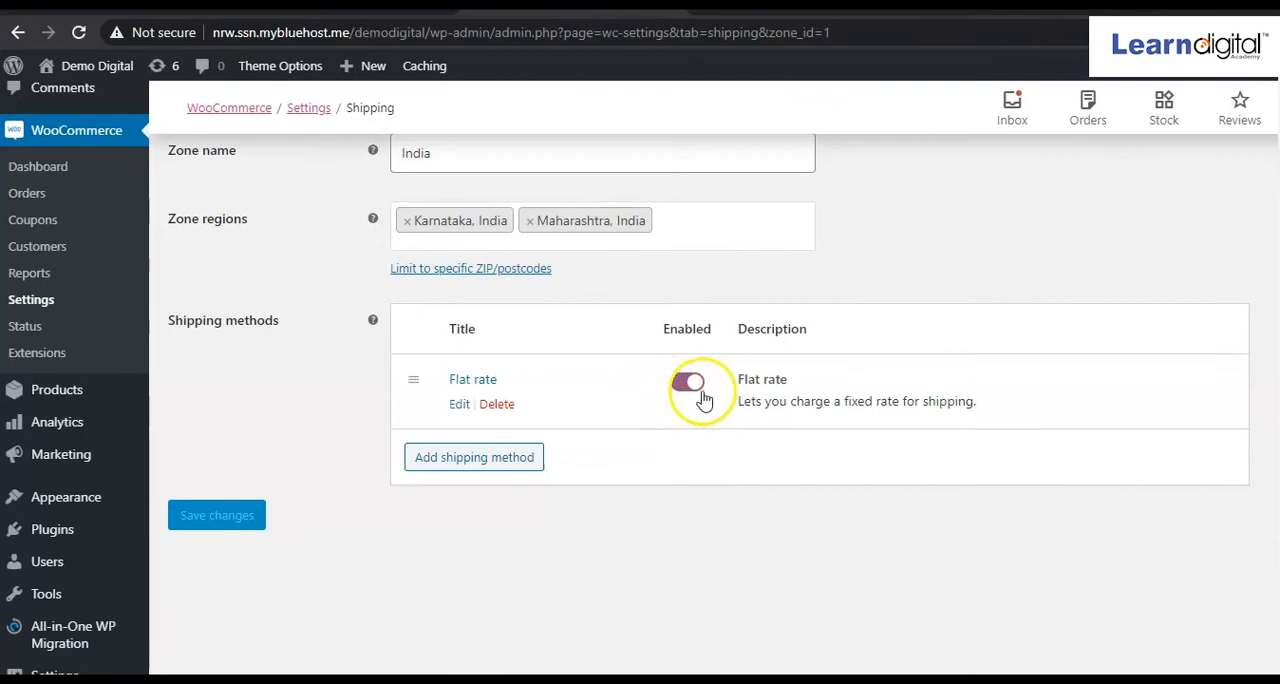
# Check the Flat rate method's tax status choices and cost field, and close its settings without changing them.
pyautogui.click(459, 410)
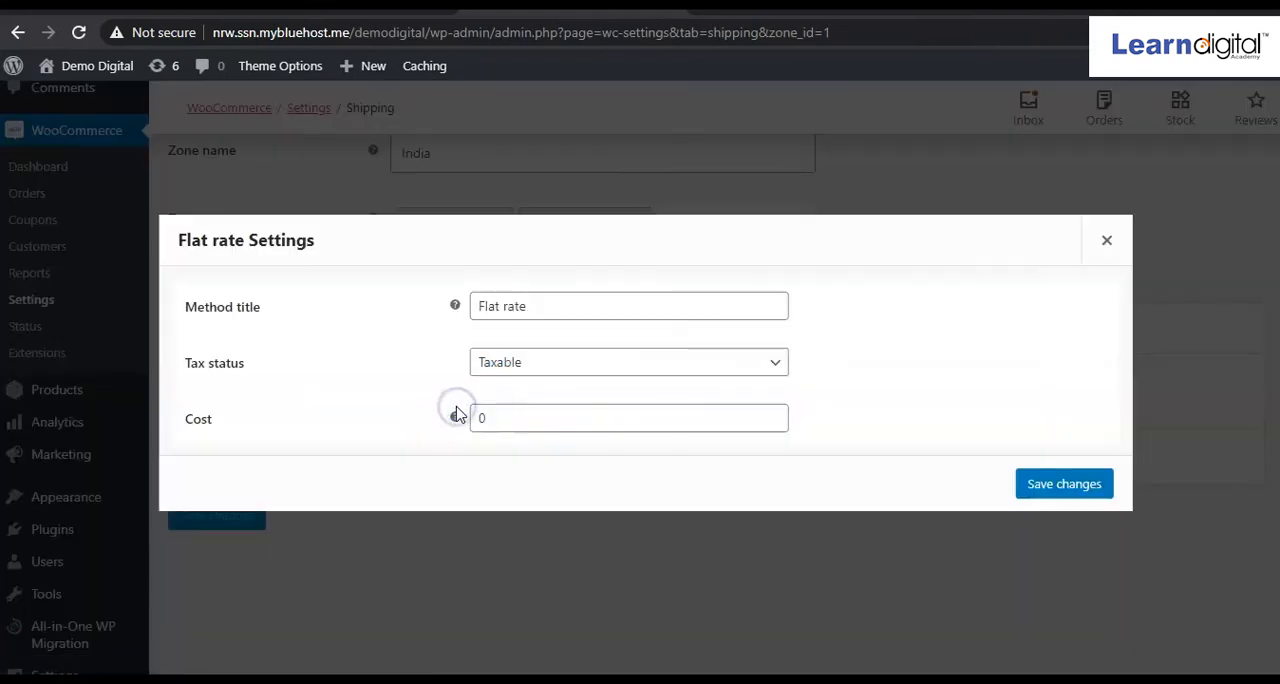
pyautogui.click(776, 366)
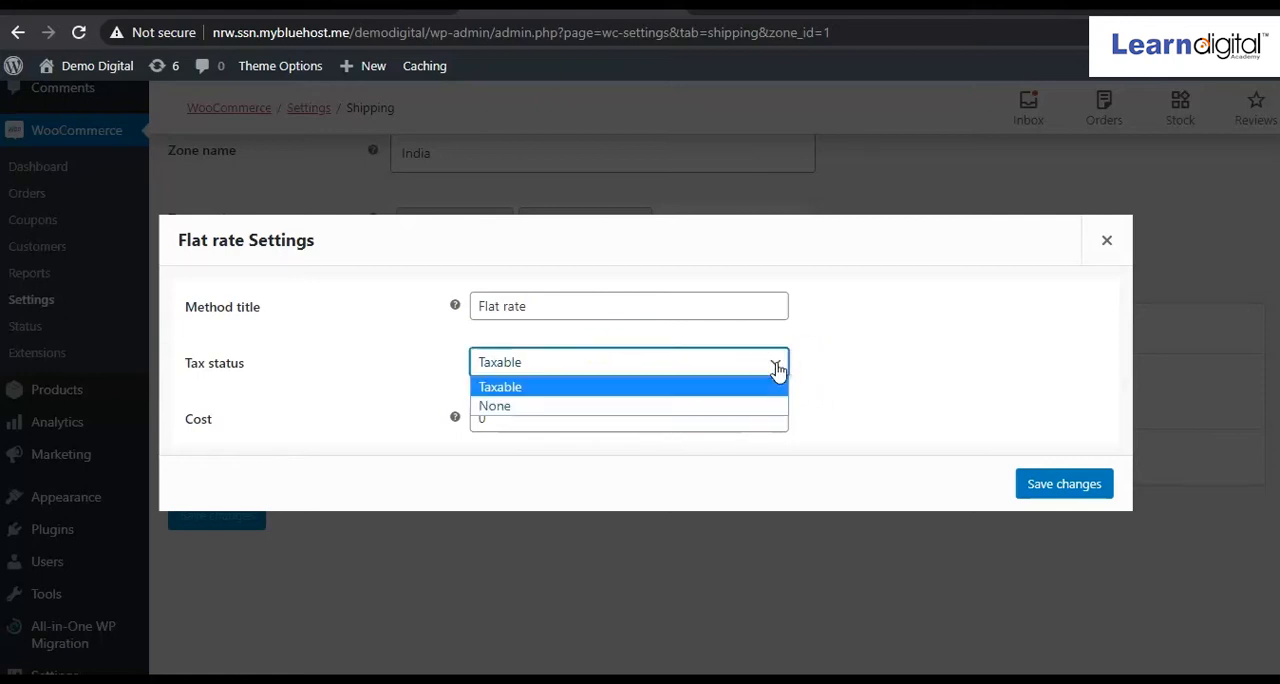
pyautogui.click(776, 367)
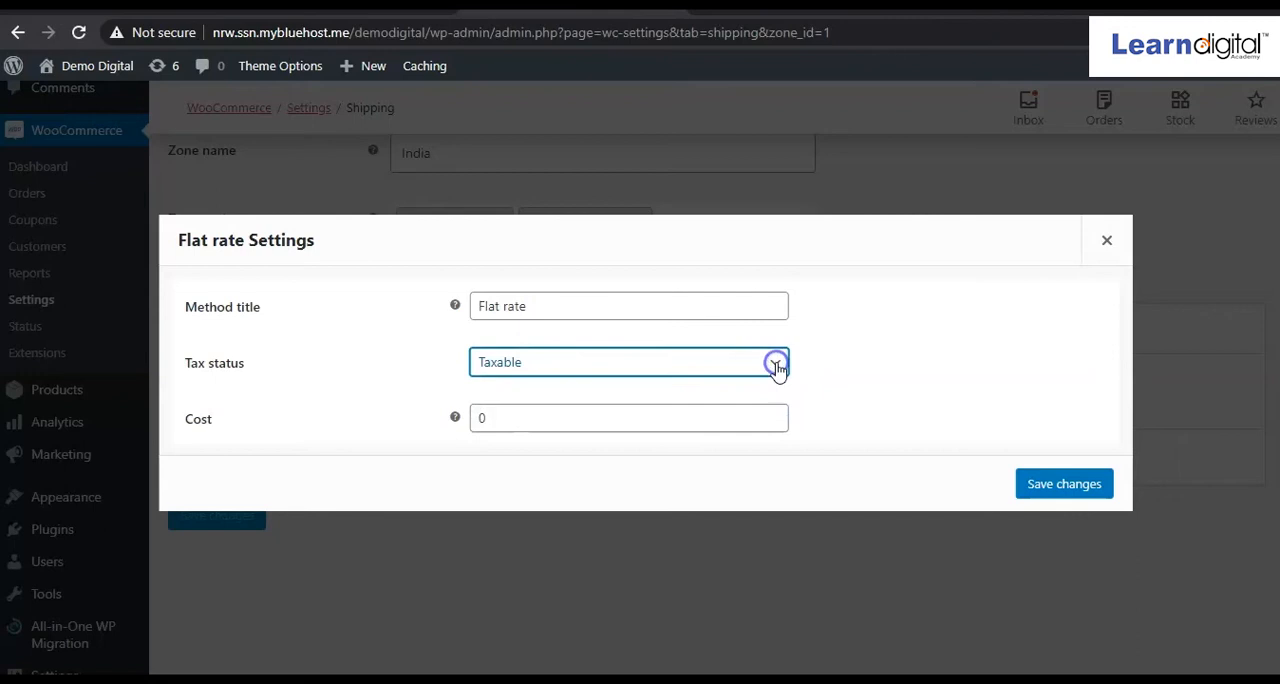
pyautogui.click(653, 405)
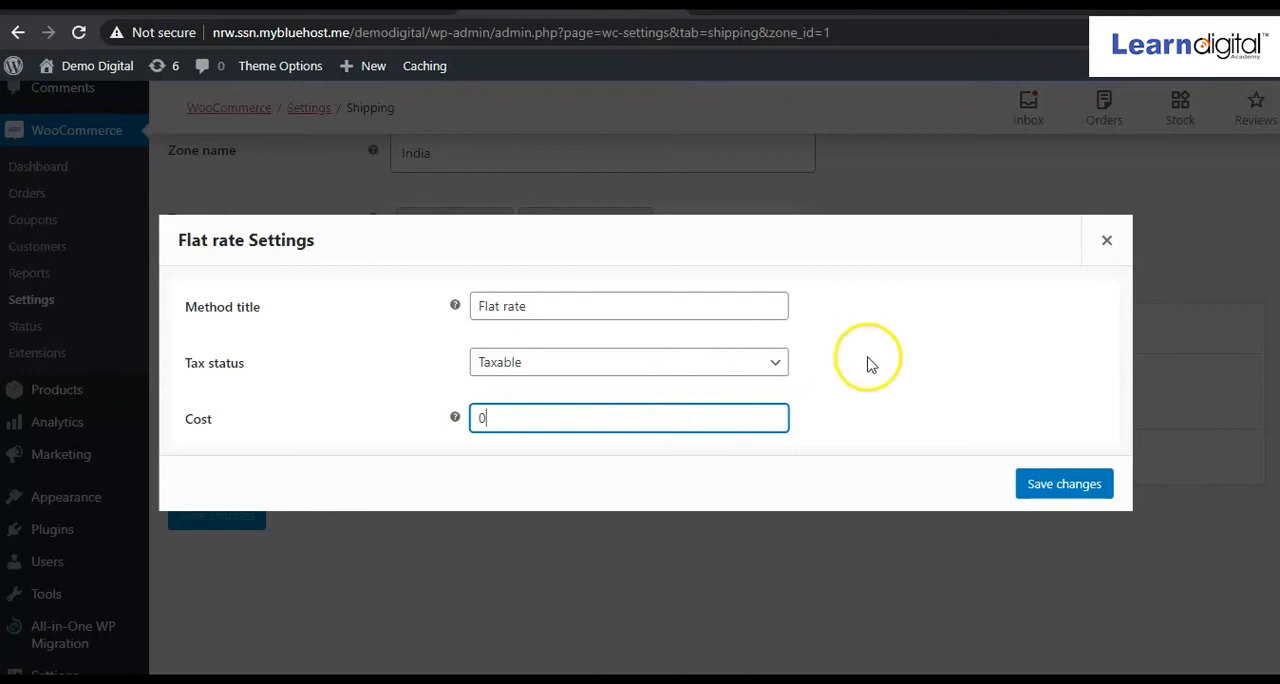
pyautogui.click(1107, 241)
# Review the India zone's name, regions and shipping method, and save the shipping zone.
pyautogui.scroll(2, 486, 521)
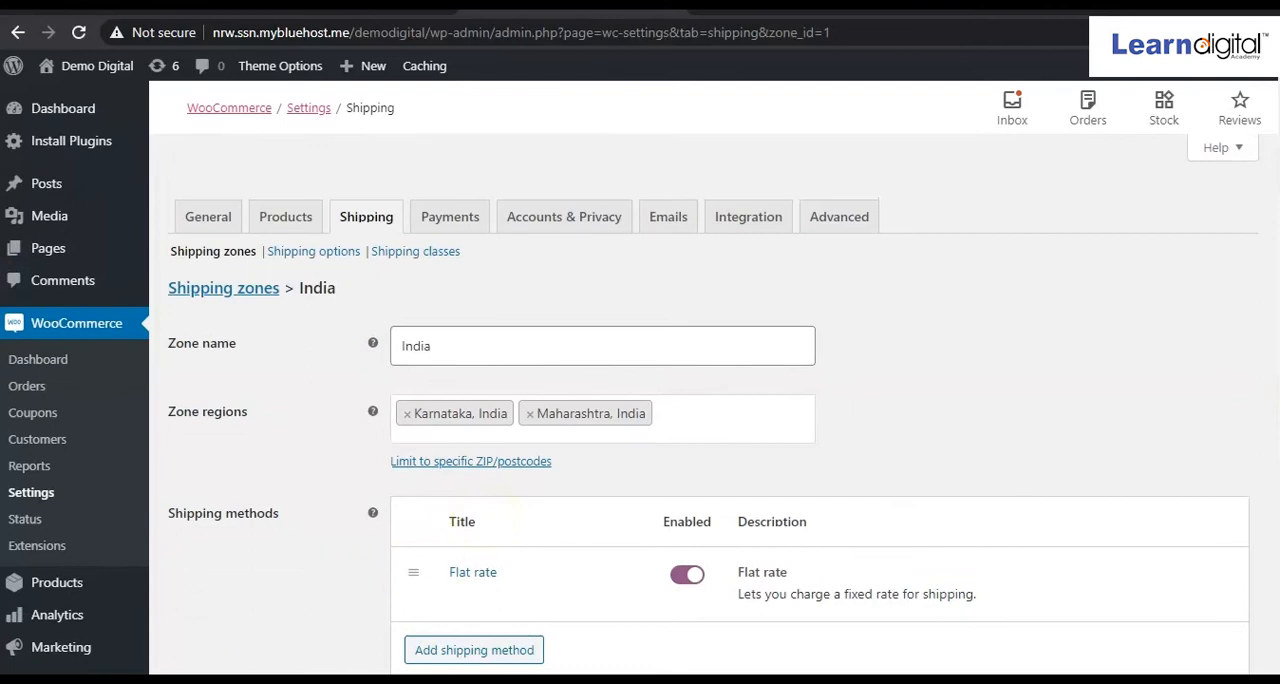
pyautogui.scroll(-1, 251, 606)
pyautogui.click(226, 626)
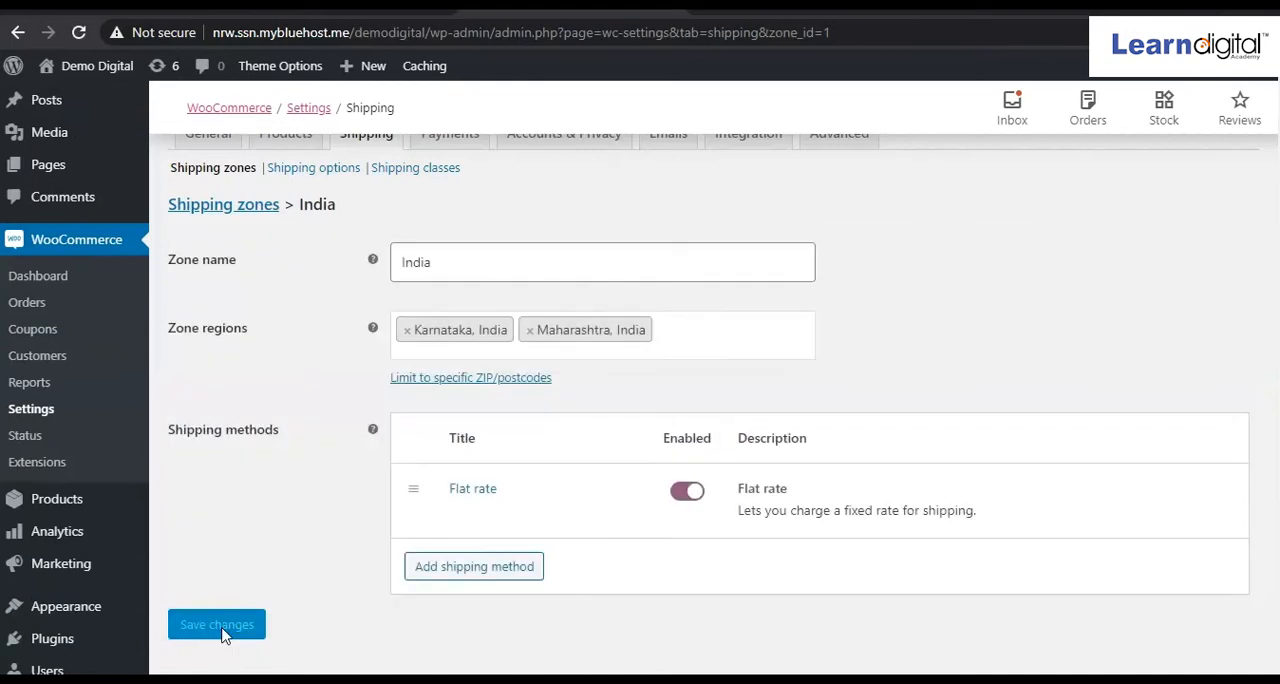
# In the shipping options, leave shipping costs unhidden, default the shipping destination to the customer billing address, and save.
pyautogui.scroll(1, 410, 356)
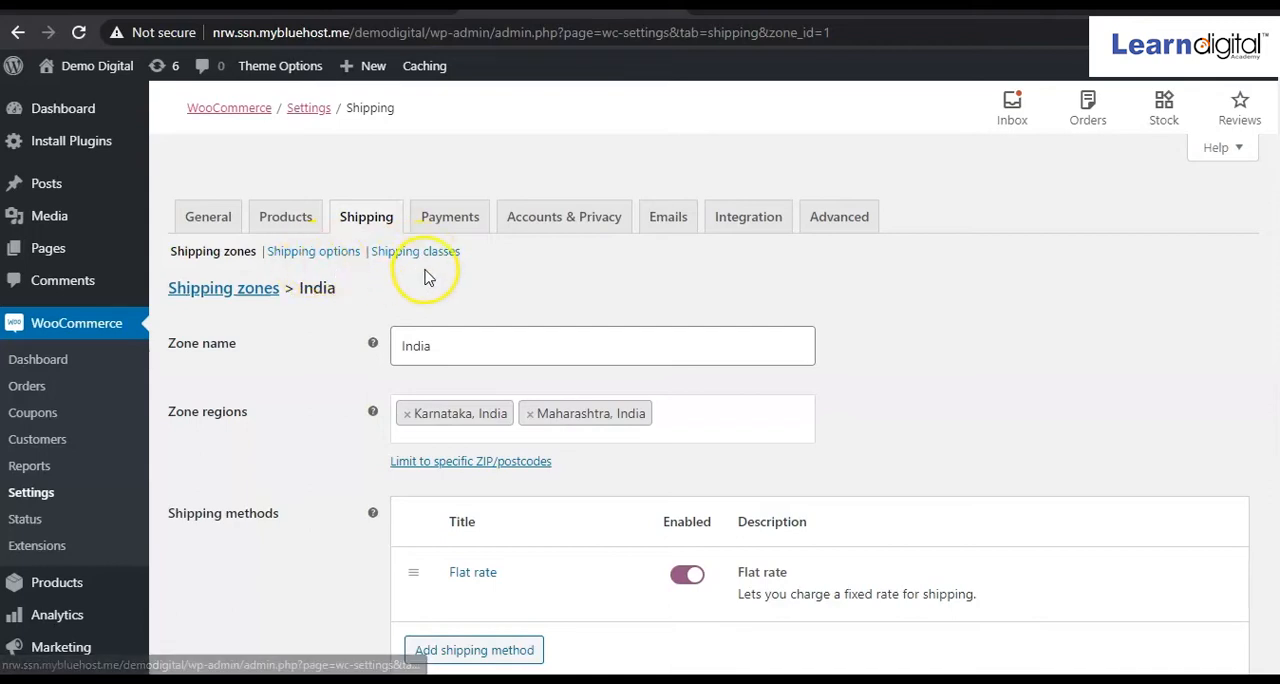
pyautogui.click(309, 256)
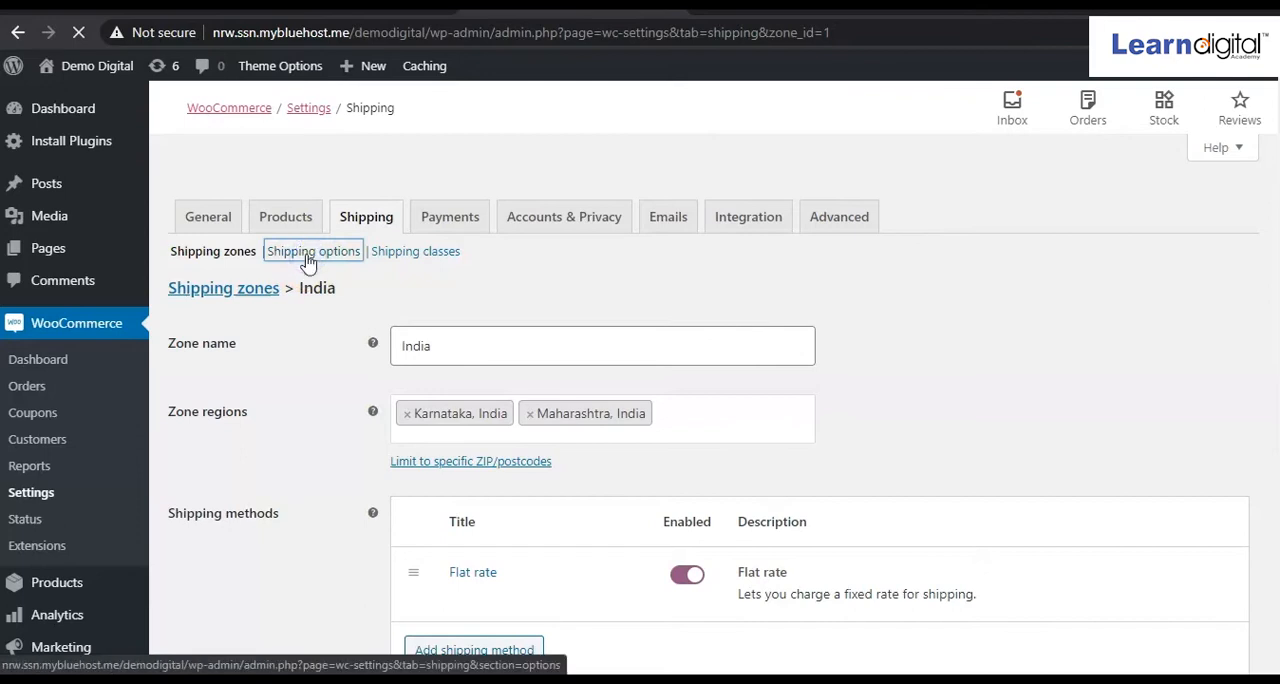
pyautogui.click(430, 300)
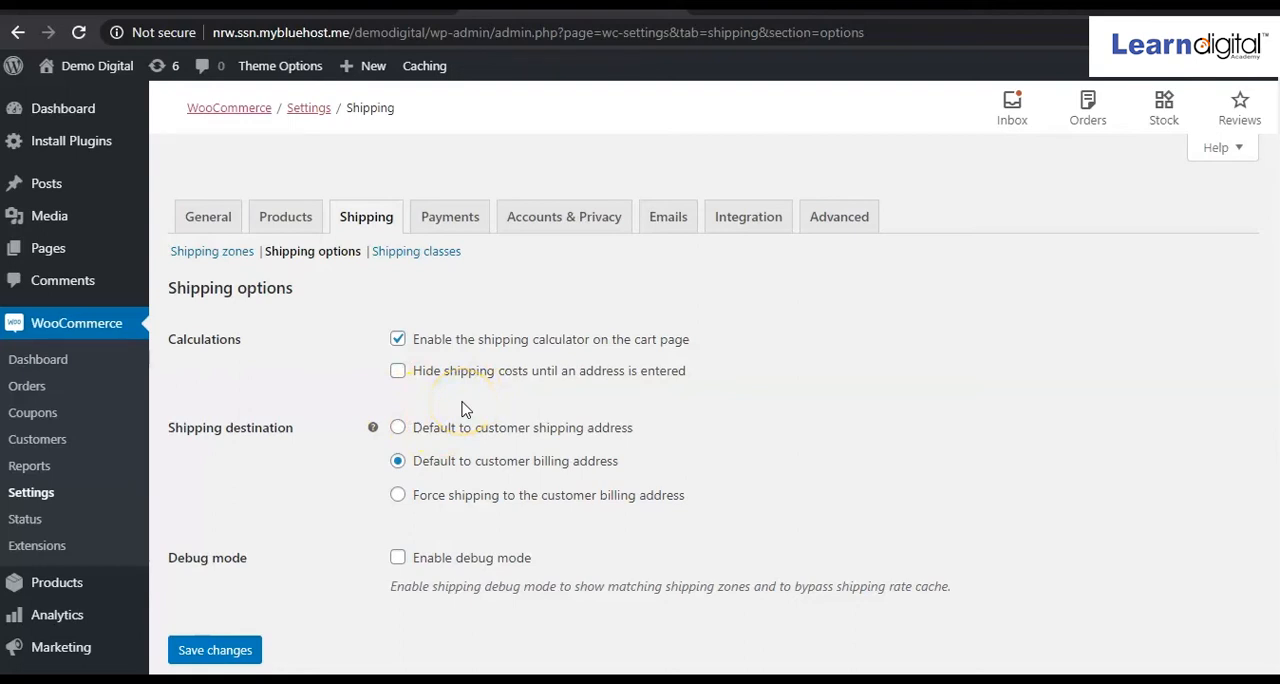
pyautogui.click(398, 372)
pyautogui.click(399, 376)
pyautogui.click(398, 372)
pyautogui.click(398, 372)
pyautogui.scroll(-2, 474, 400)
pyautogui.click(414, 320)
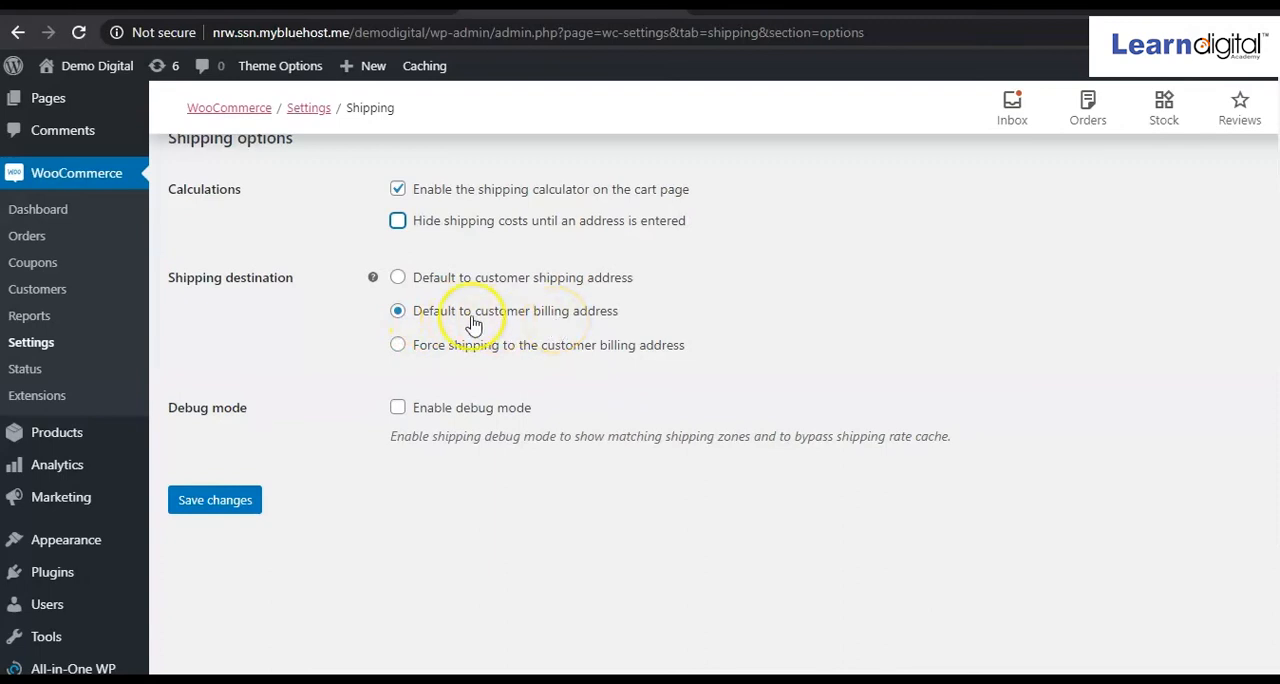
pyautogui.click(212, 502)
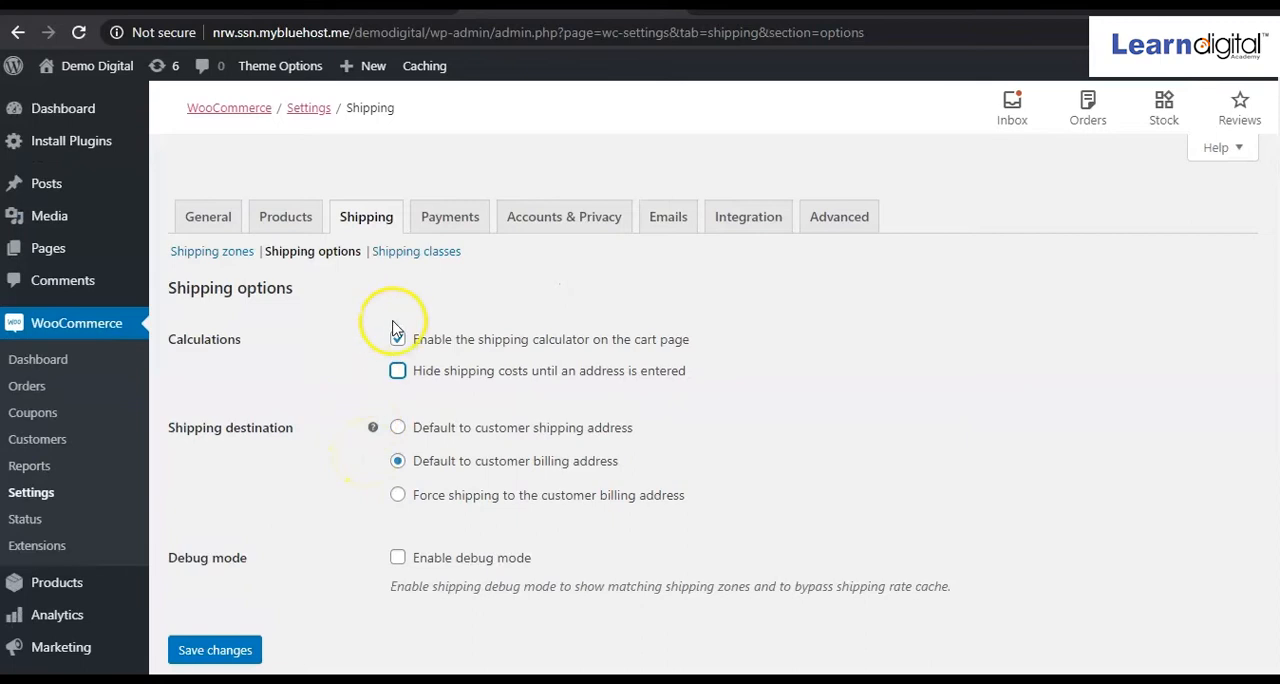
# Add a shipping class named Refrigerator without entering a slug or description, and save the shipping classes.
pyautogui.click(425, 257)
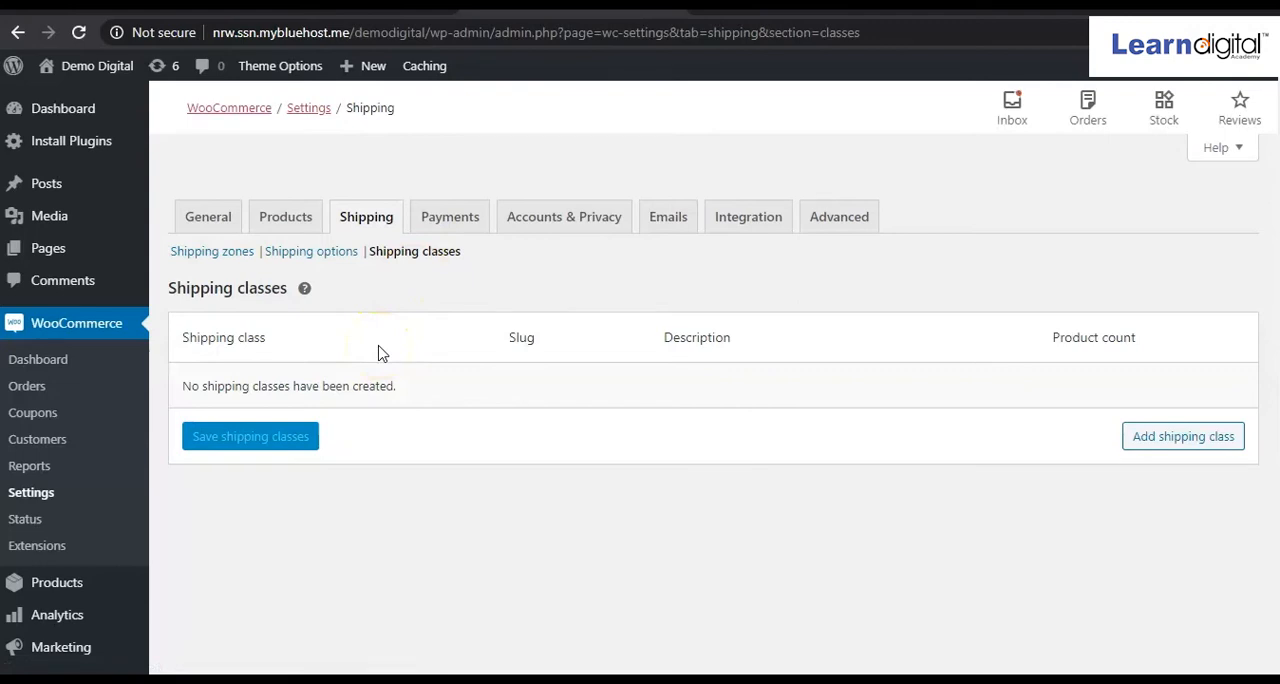
pyautogui.click(1160, 440)
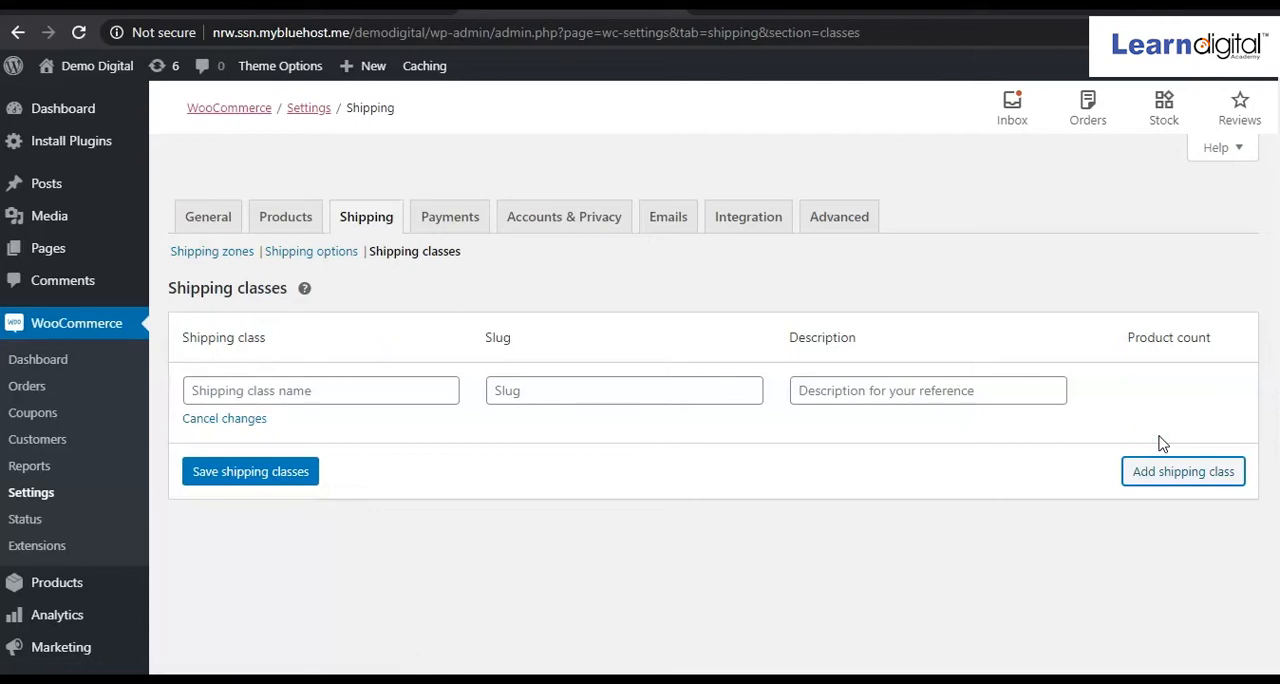
pyautogui.click(352, 390)
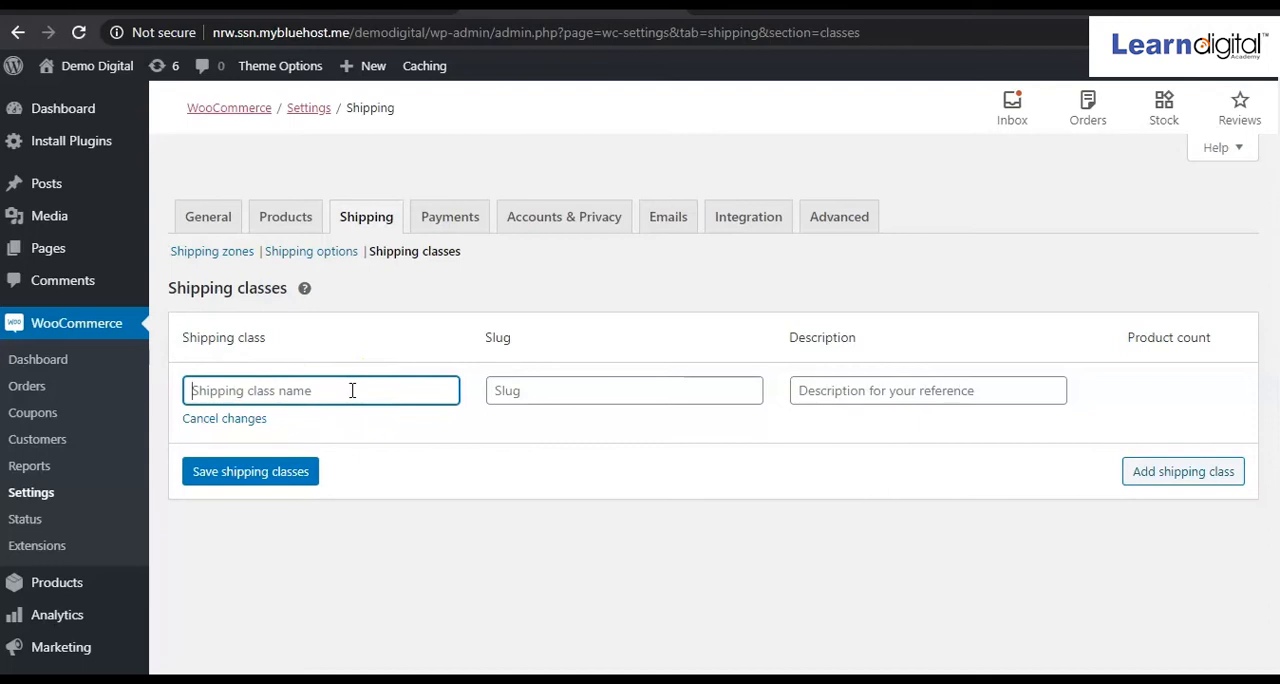
pyautogui.write('Ref')
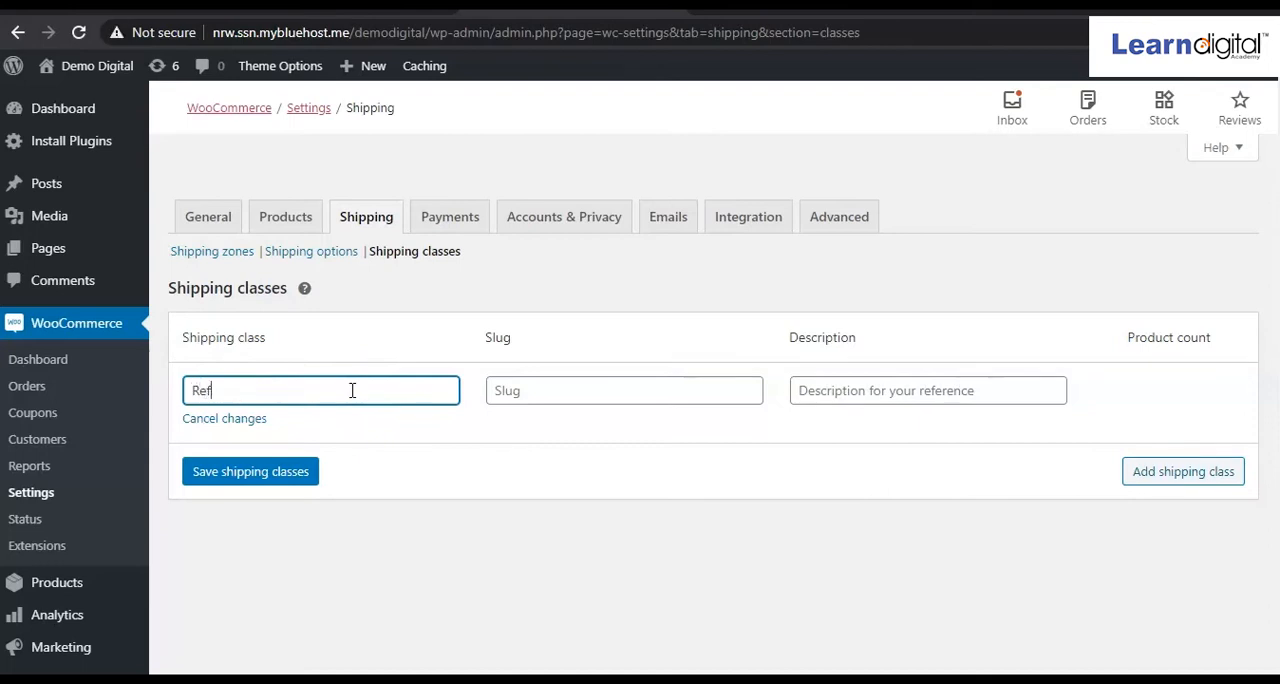
pyautogui.write('rigerator')
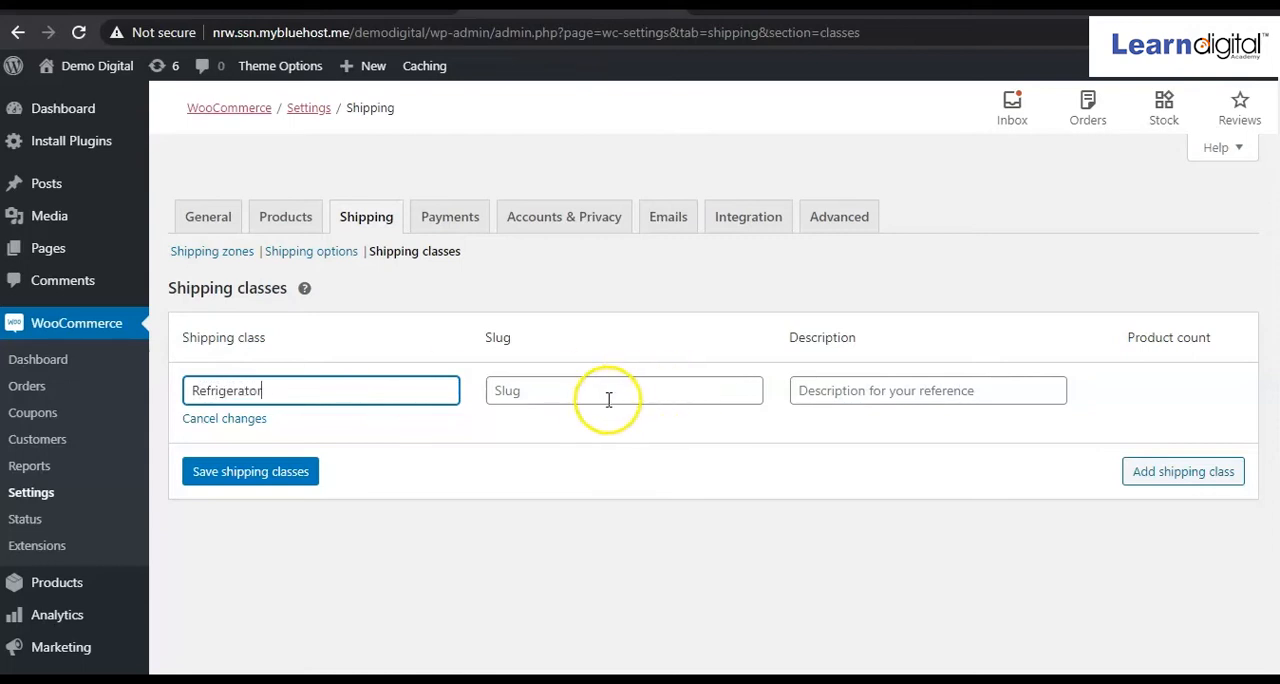
pyautogui.click(553, 395)
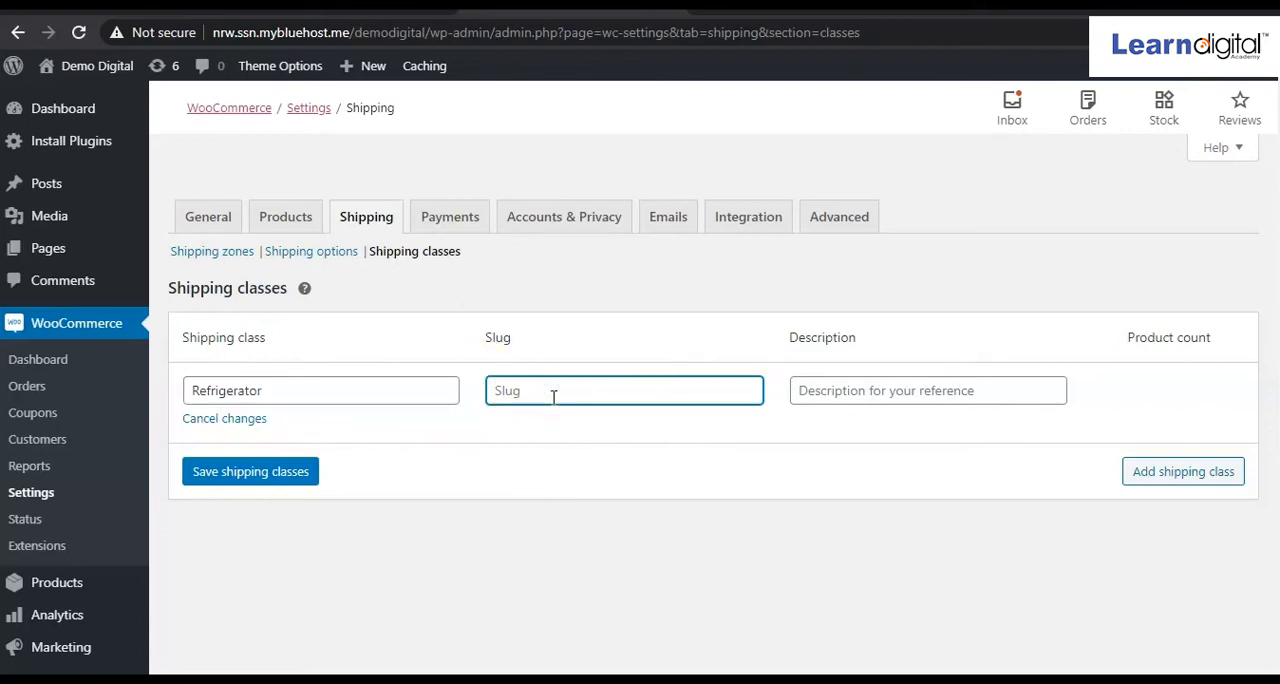
pyautogui.click(812, 390)
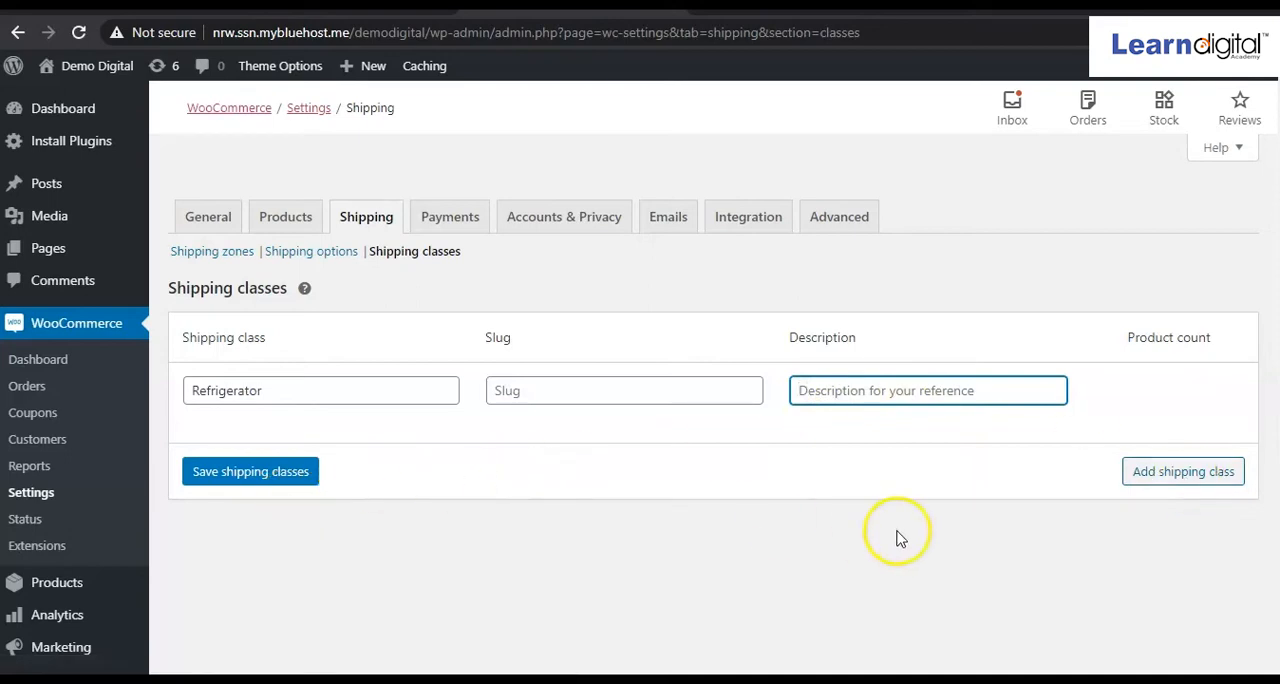
pyautogui.click(1162, 481)
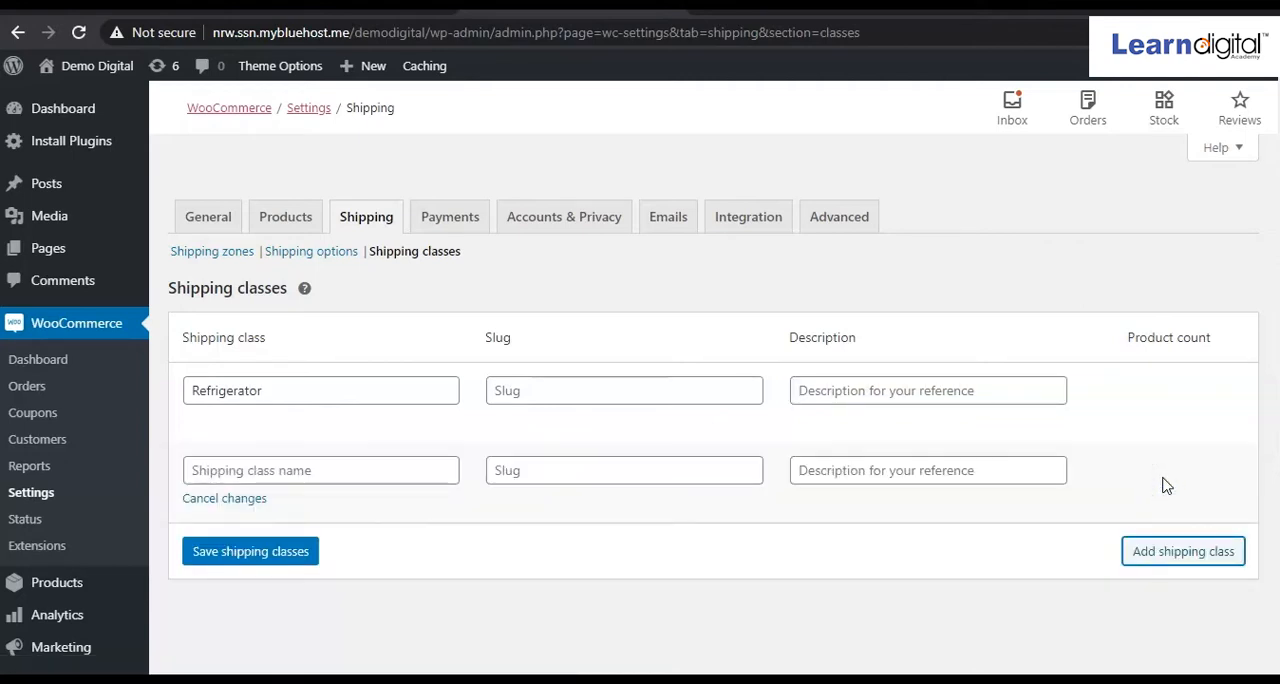
pyautogui.click(290, 563)
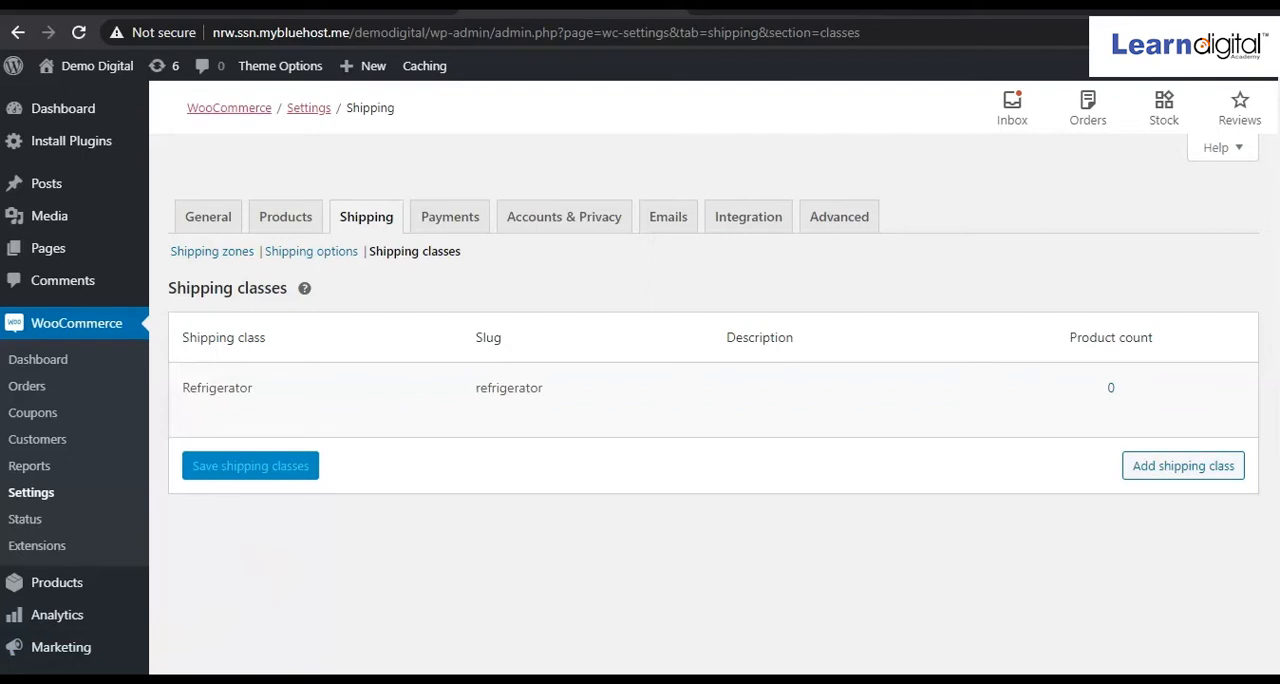
# Enable the Cash on delivery and PayPal payment methods for the store.
pyautogui.click(447, 230)
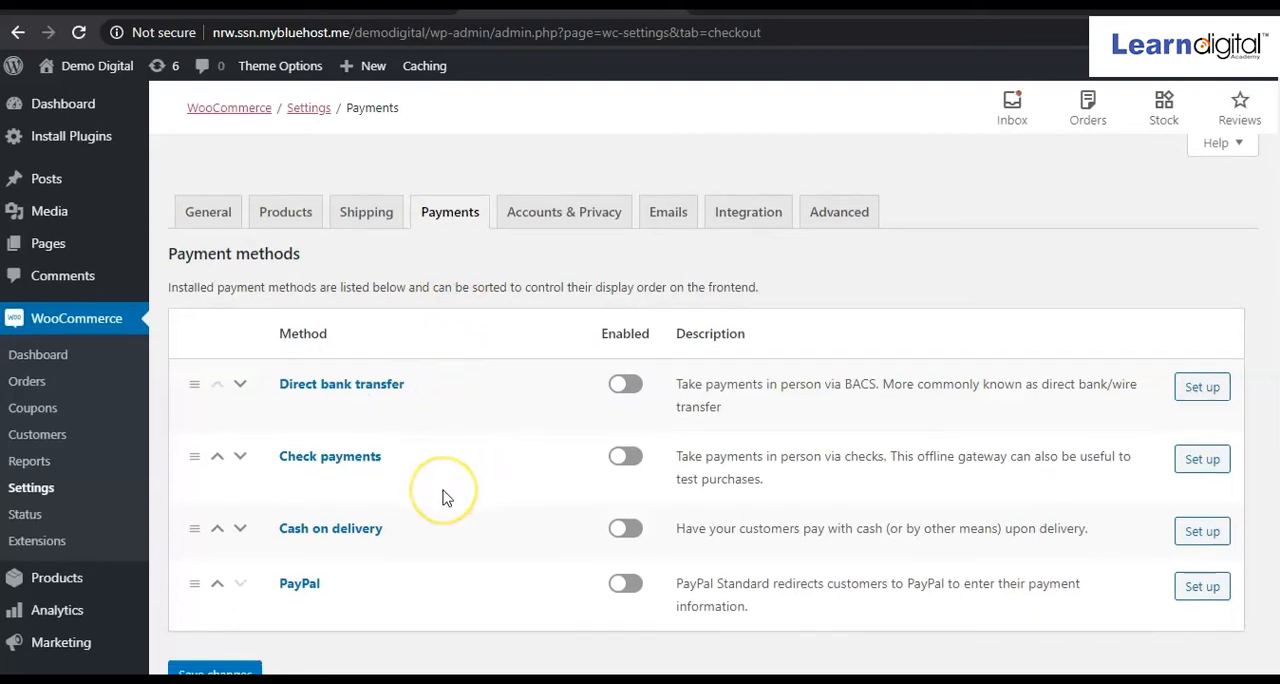
pyautogui.scroll(-2, 450, 497)
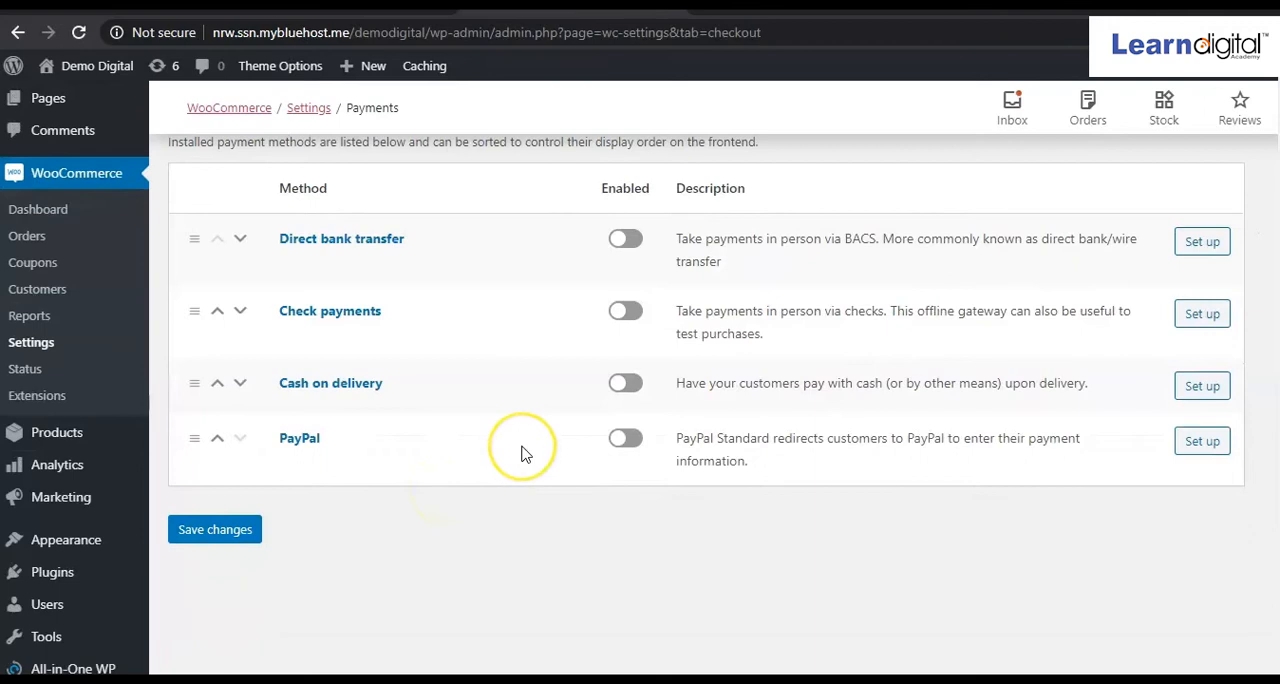
pyautogui.scroll(2, 522, 453)
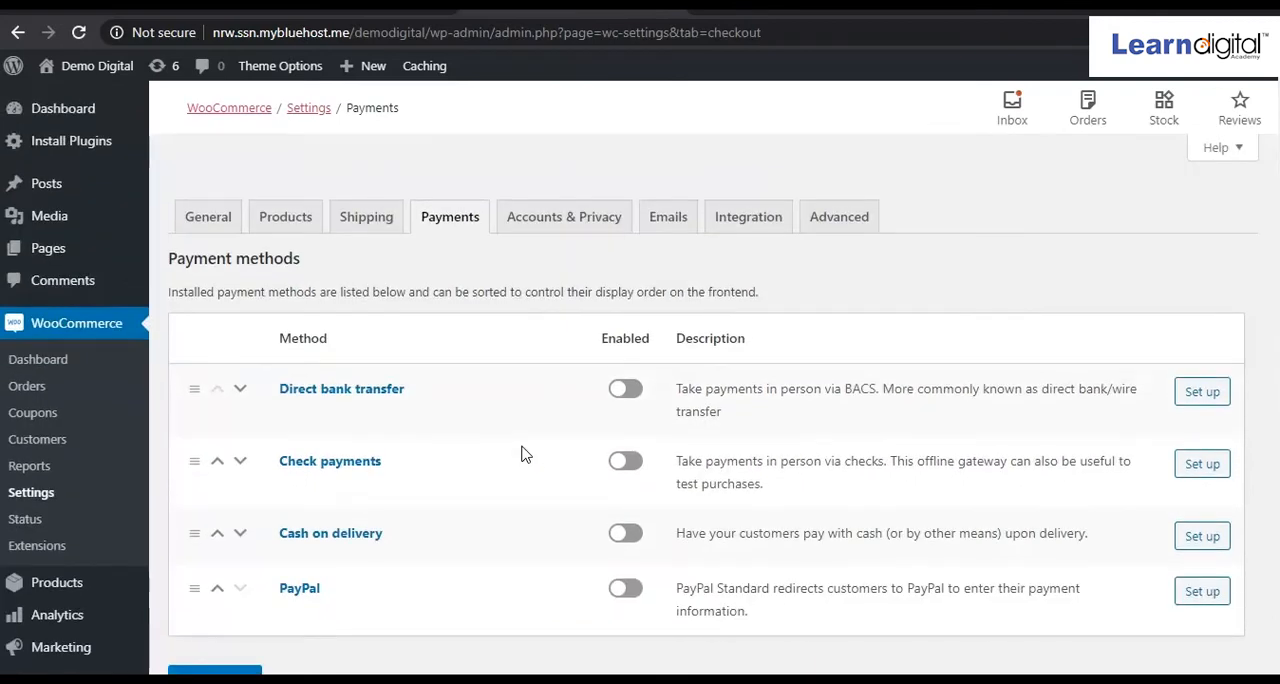
pyautogui.click(630, 538)
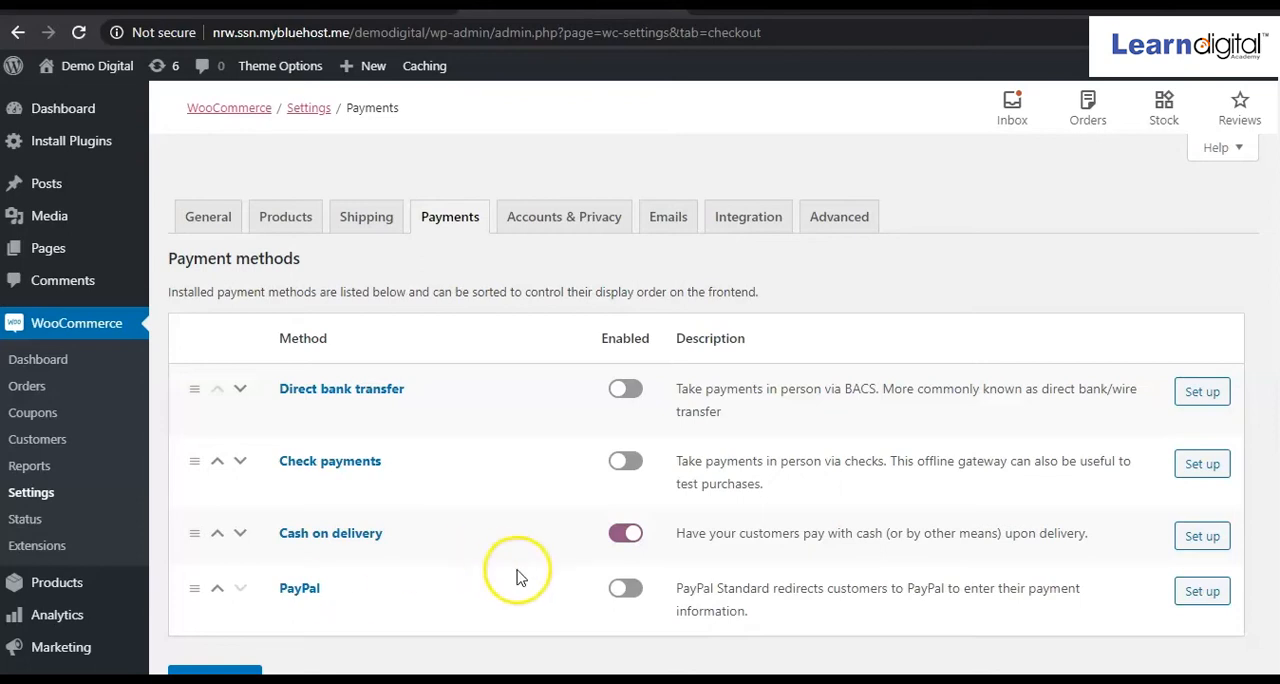
pyautogui.click(626, 591)
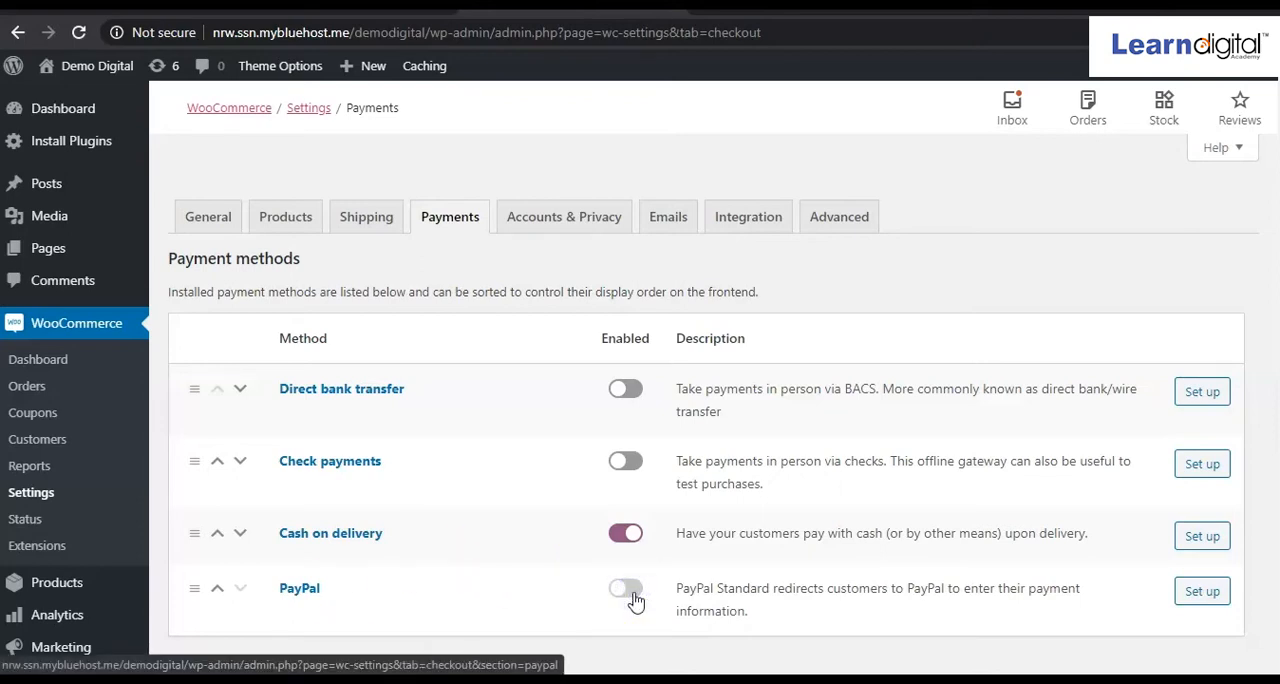
# Open the PayPal setup and examine its account, advanced, shipping detail and API credential options.
pyautogui.click(1210, 596)
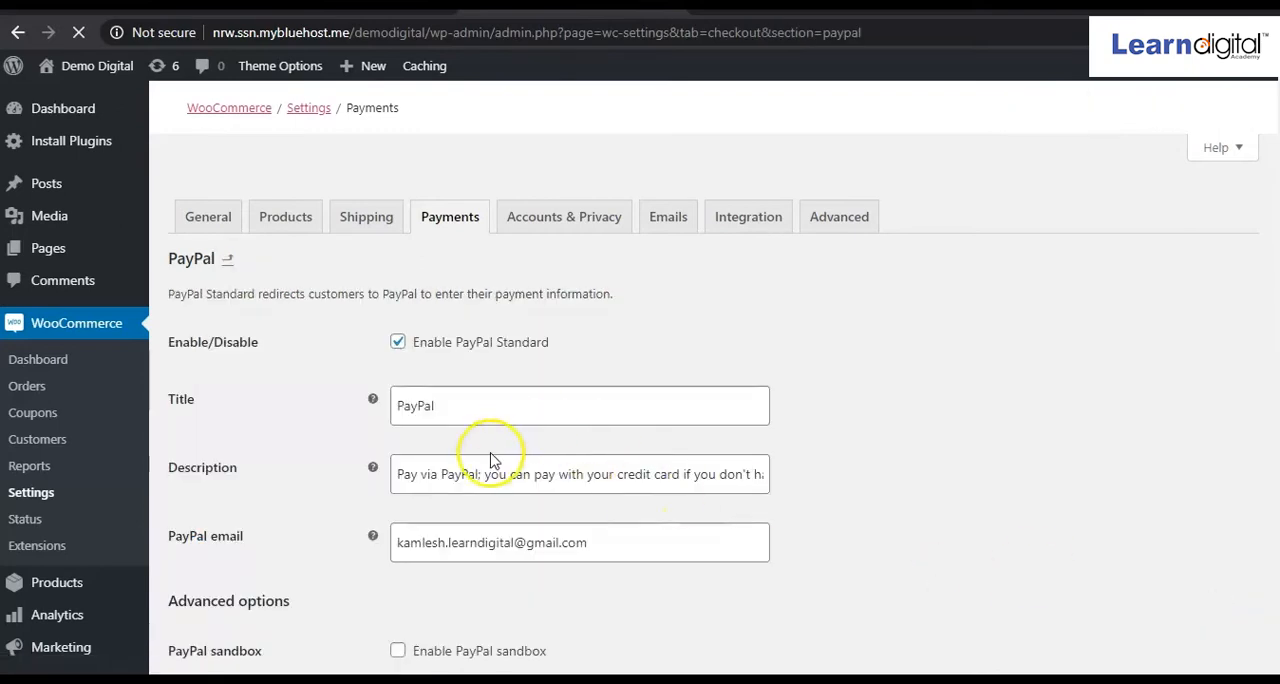
pyautogui.scroll(-3, 561, 465)
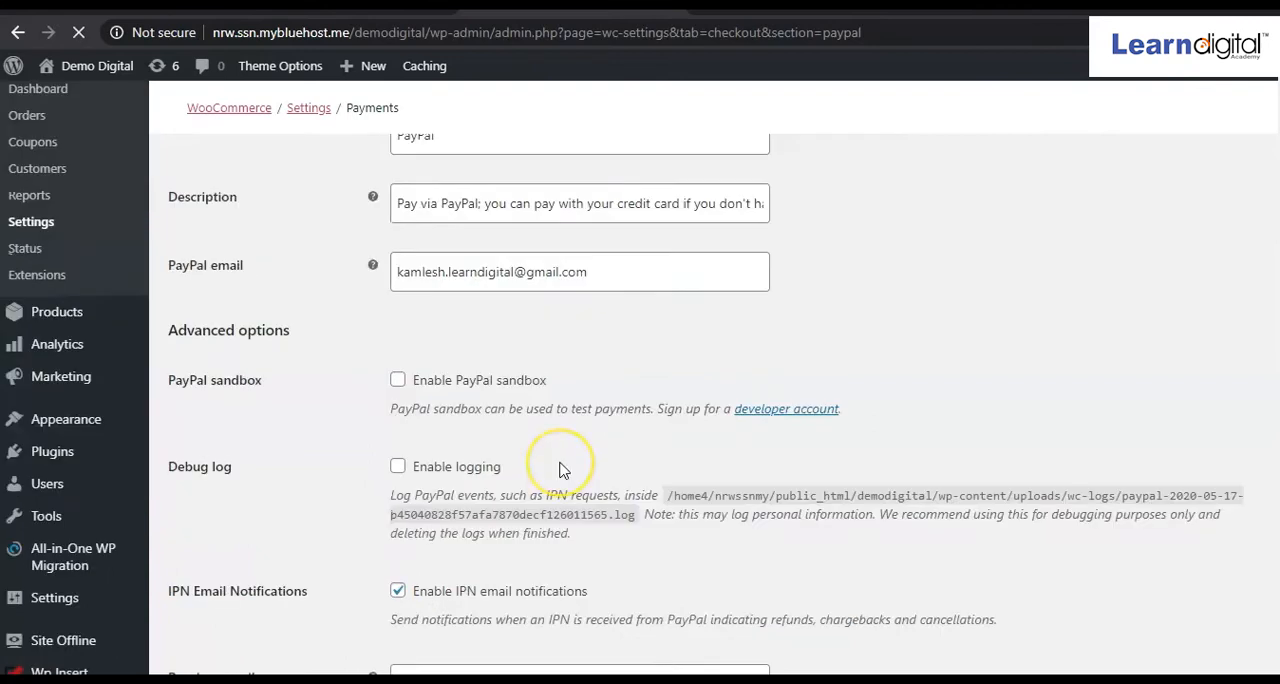
pyautogui.scroll(-3, 561, 470)
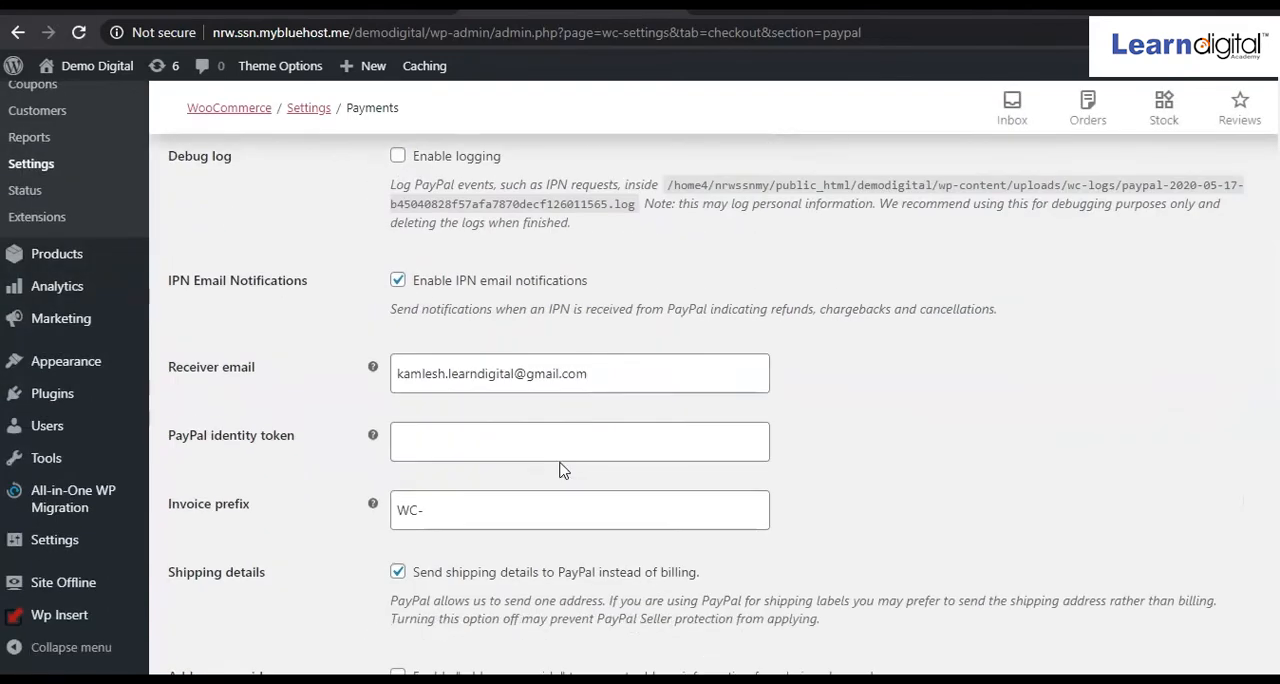
pyautogui.scroll(-2, 562, 469)
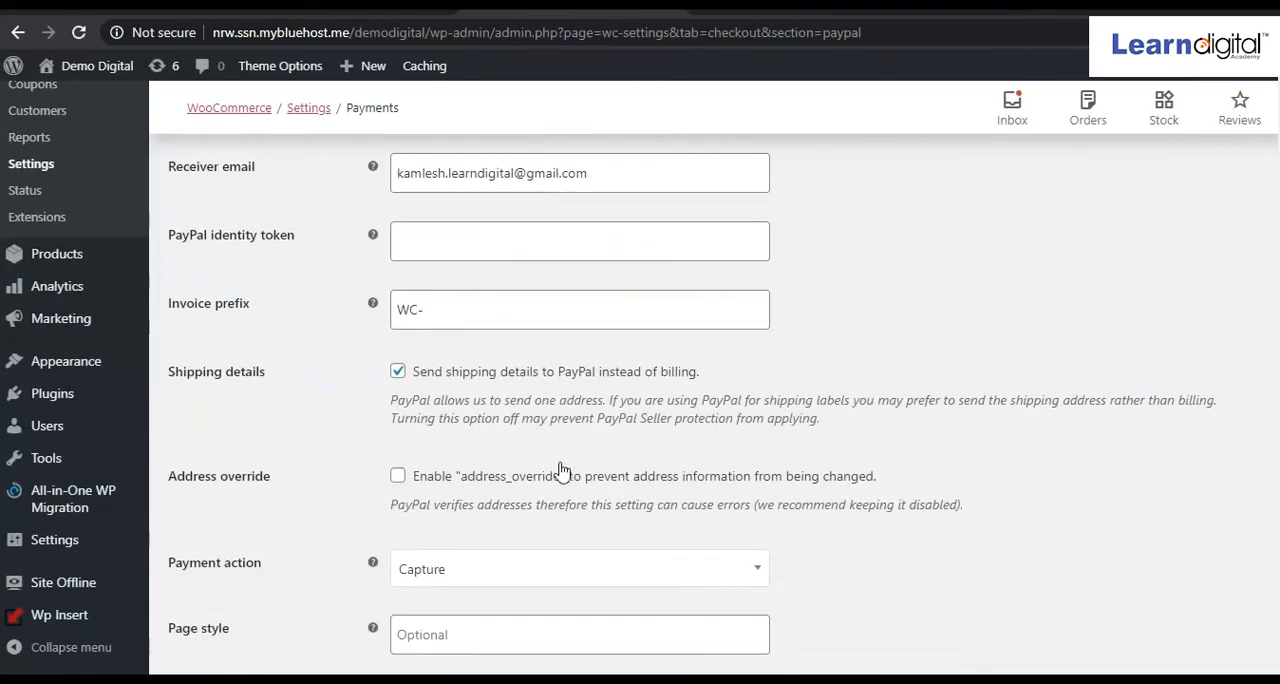
pyautogui.scroll(-2, 561, 470)
pyautogui.scroll(-3, 371, 588)
pyautogui.scroll(3, 371, 588)
pyautogui.scroll(-3, 381, 556)
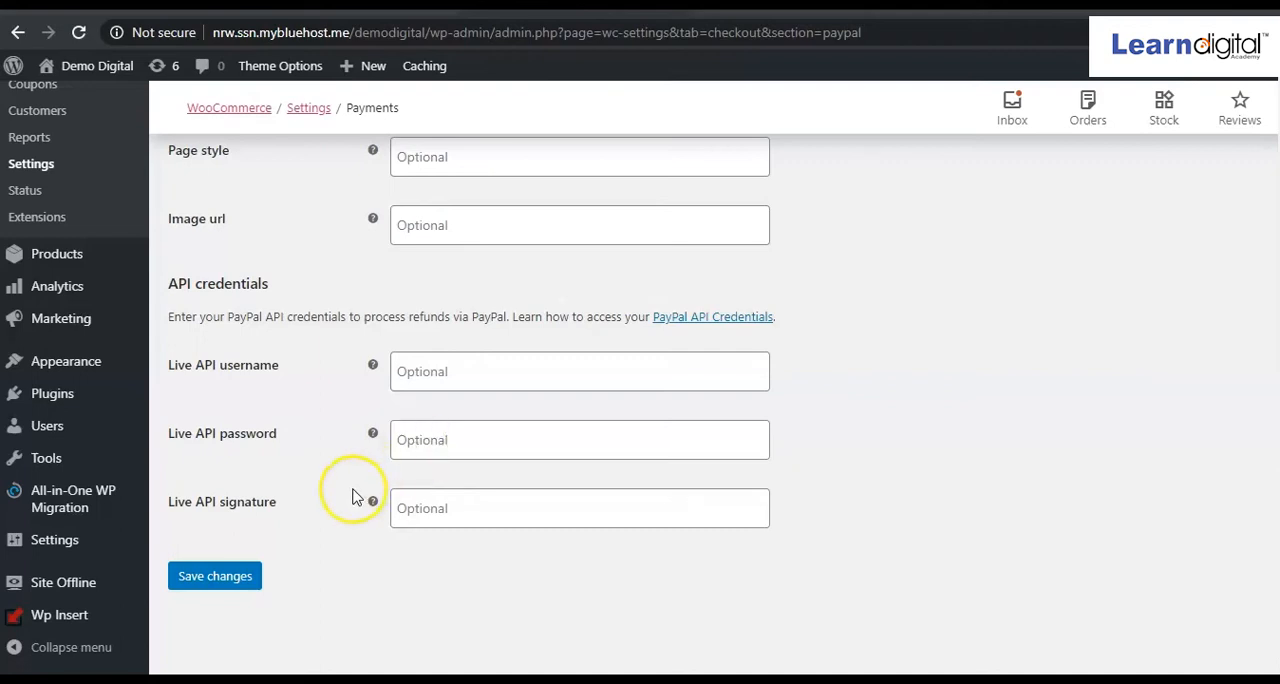
# Return to the payment methods, disable PayPal, and save the payment settings.
pyautogui.scroll(10, 352, 495)
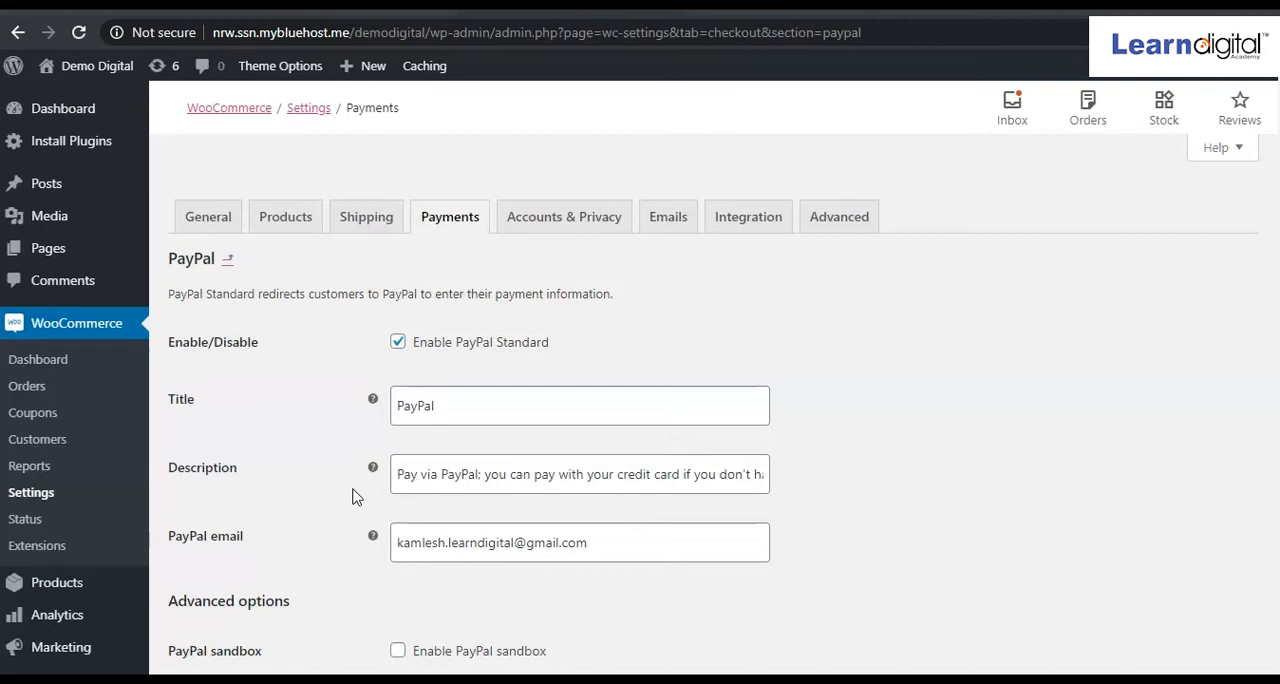
pyautogui.scroll(-10, 352, 495)
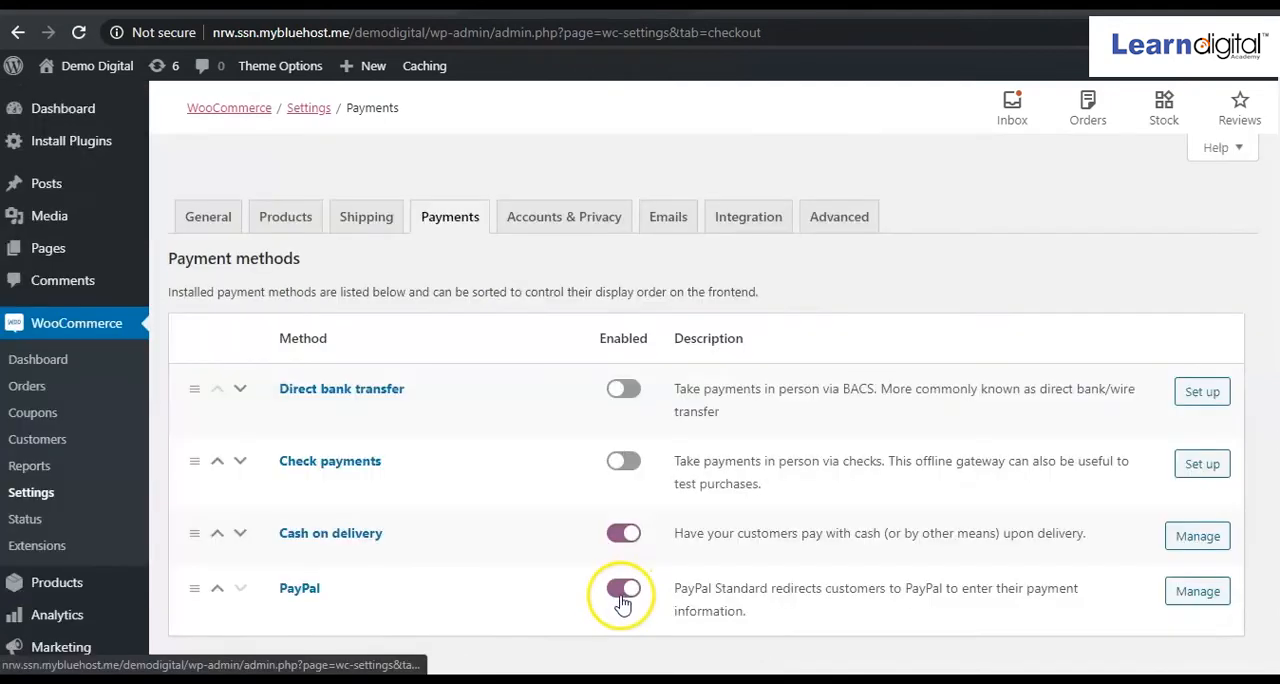
pyautogui.click(622, 602)
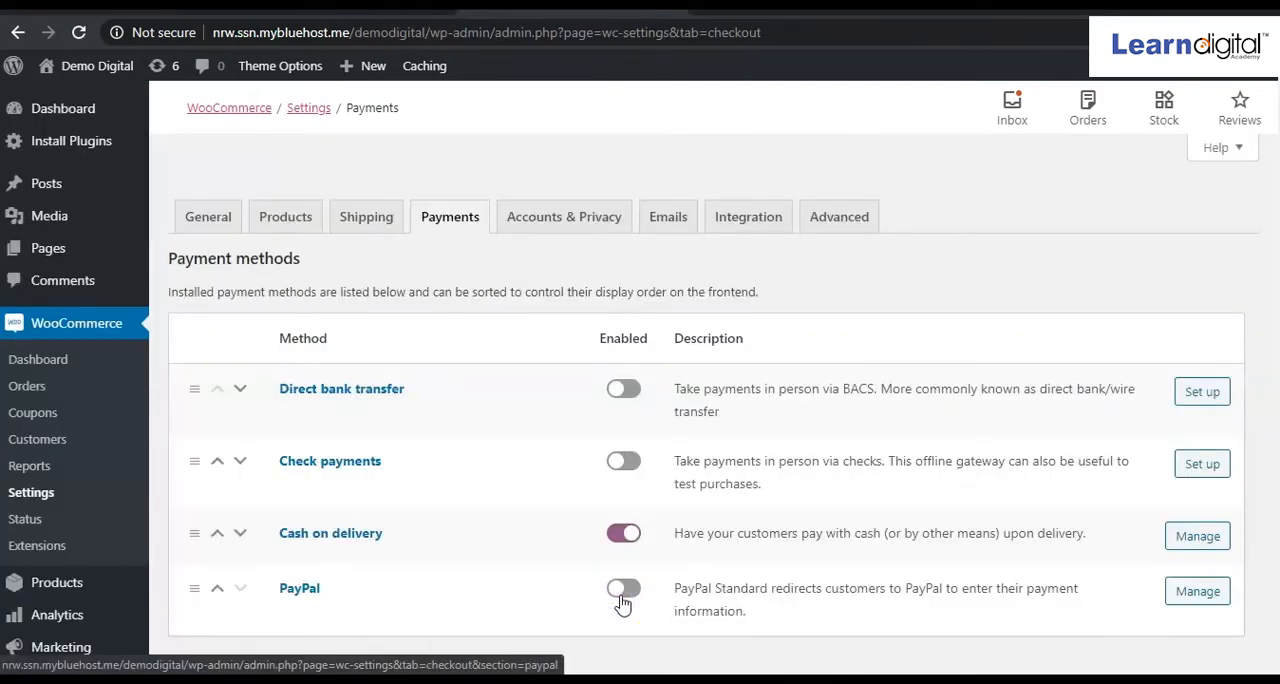
pyautogui.scroll(-3, 622, 602)
pyautogui.click(250, 362)
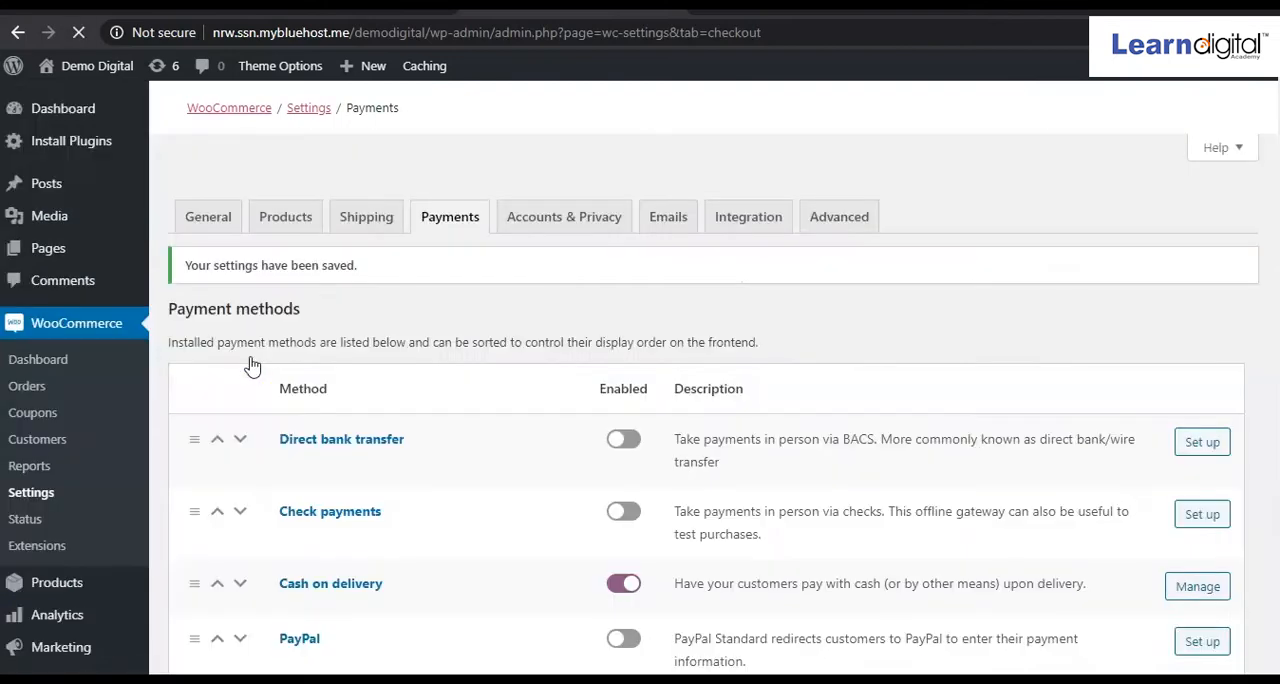
# In the accounts and privacy settings, disallow orders without an account and allow customers to log into an existing account during checkout.
pyautogui.click(549, 229)
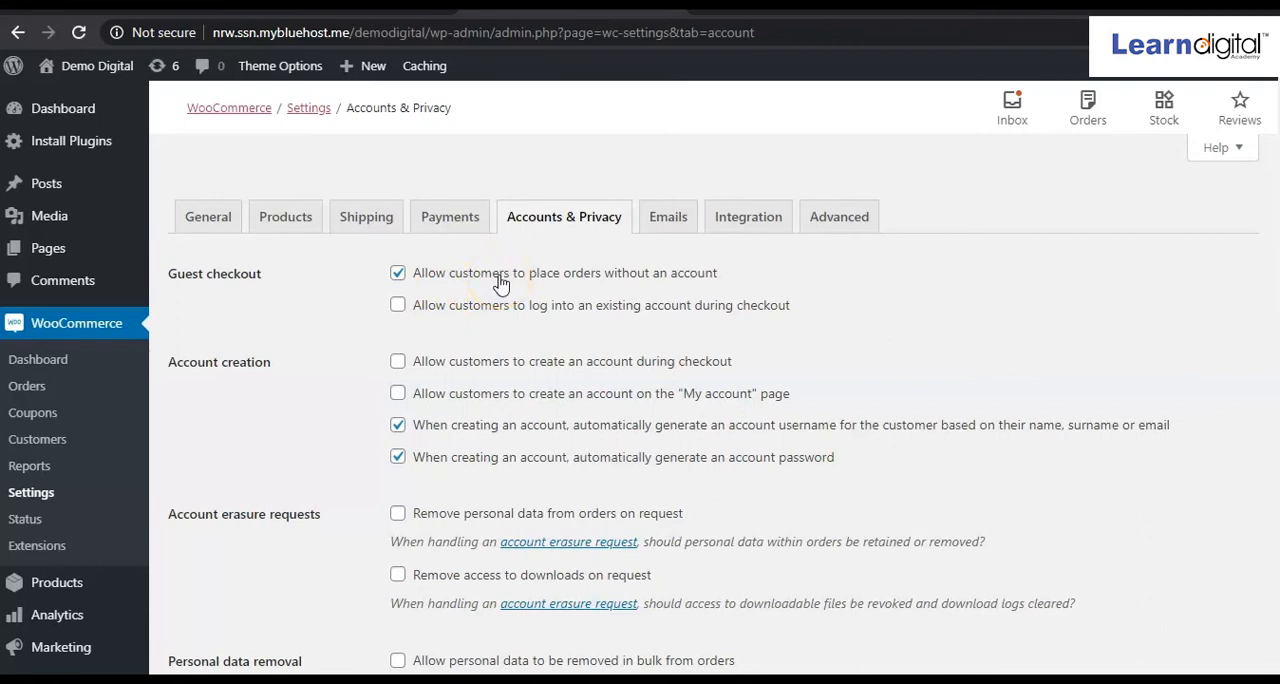
pyautogui.click(397, 273)
pyautogui.click(398, 305)
# Allow customers to create accounts during checkout and on the "My account" page, and turn off automatic account password generation.
pyautogui.click(402, 362)
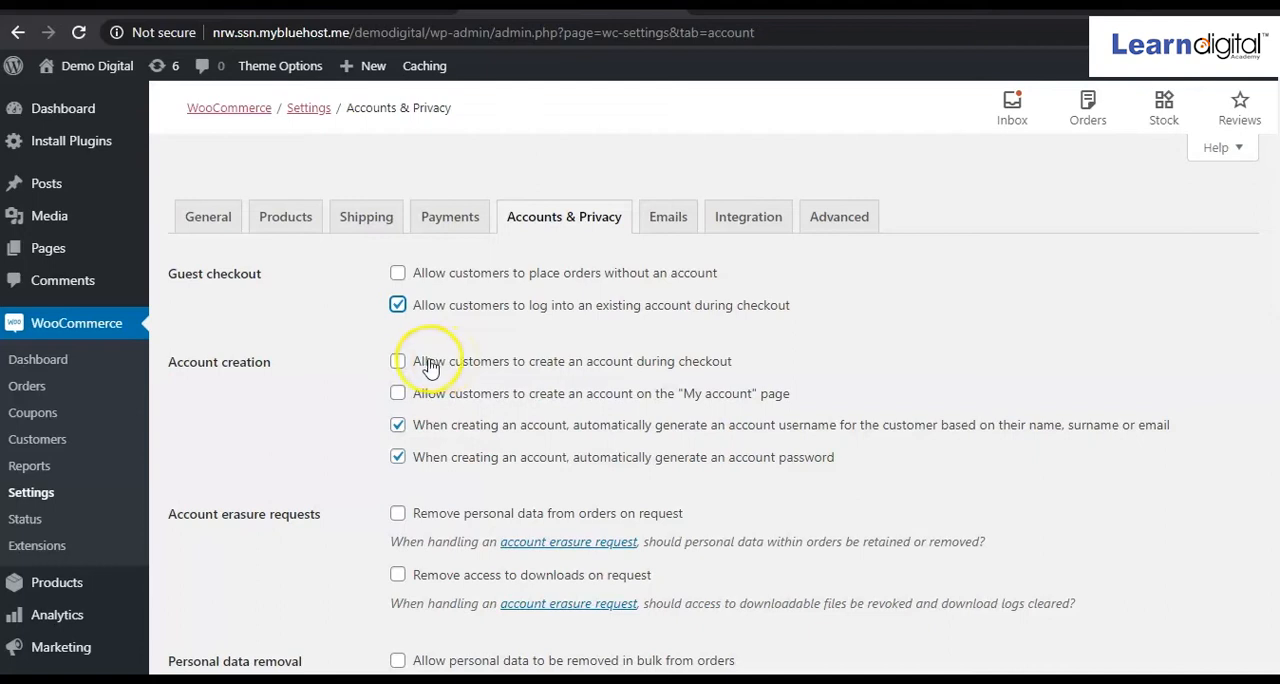
pyautogui.click(400, 364)
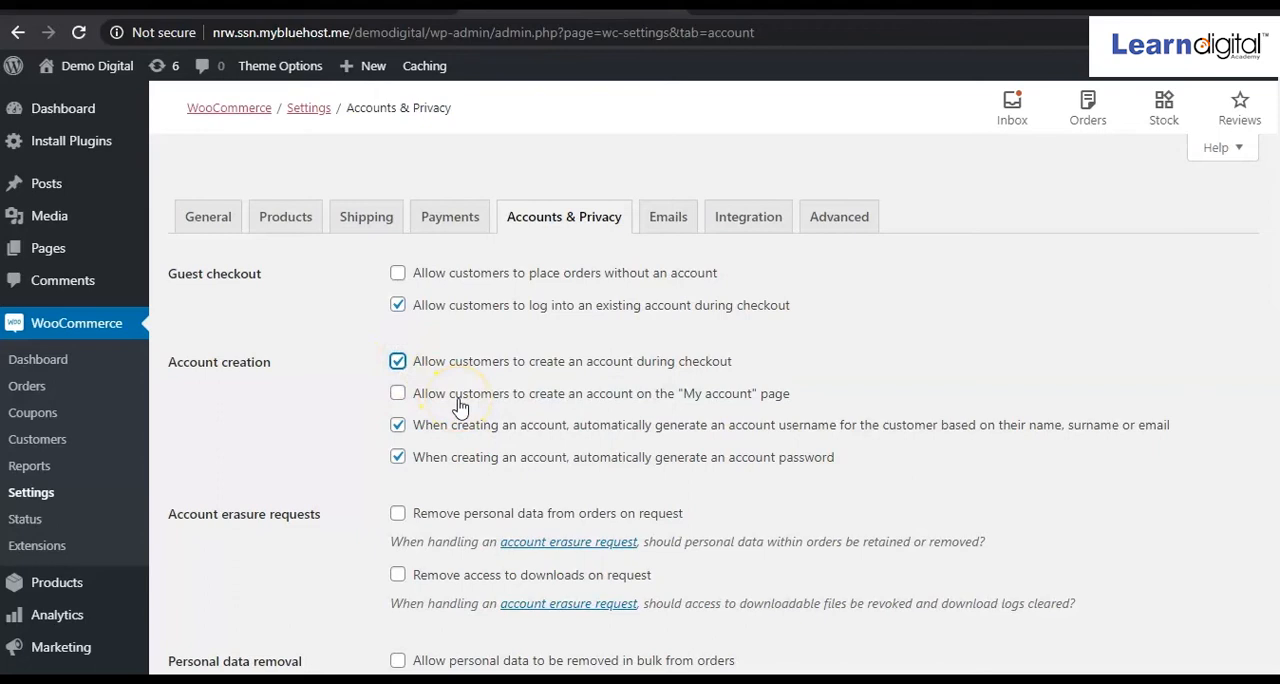
pyautogui.click(399, 395)
pyautogui.scroll(-1, 1025, 445)
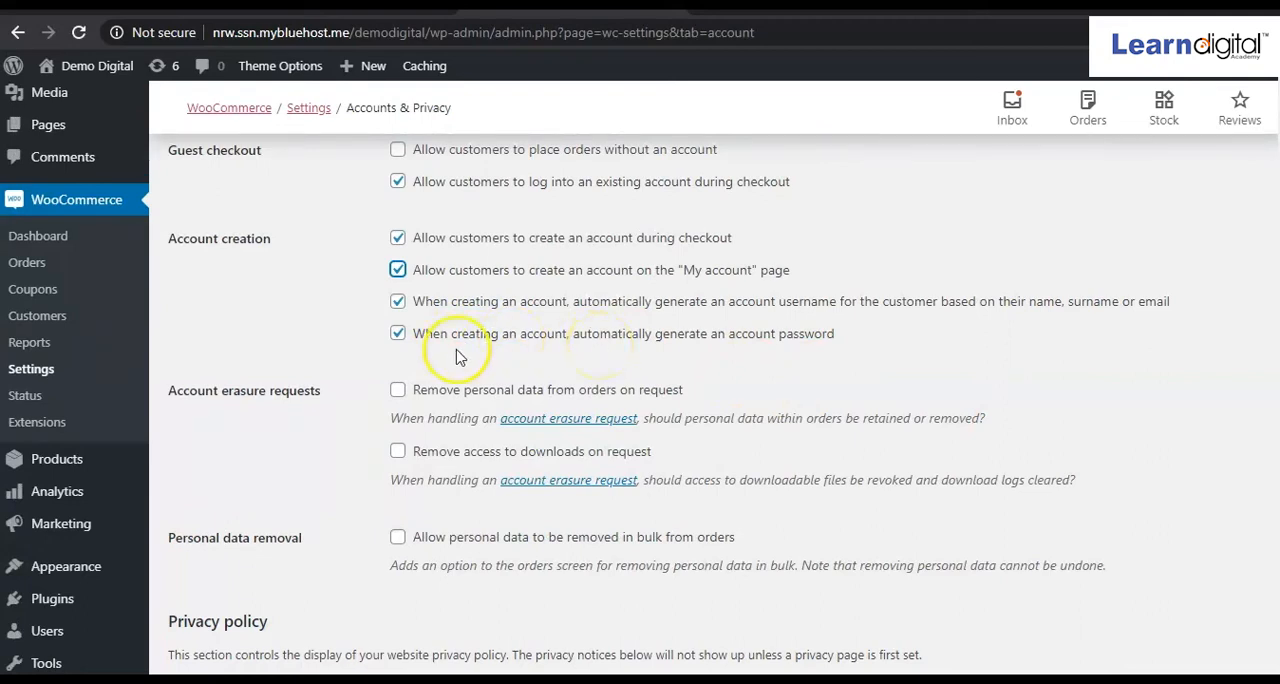
pyautogui.click(398, 336)
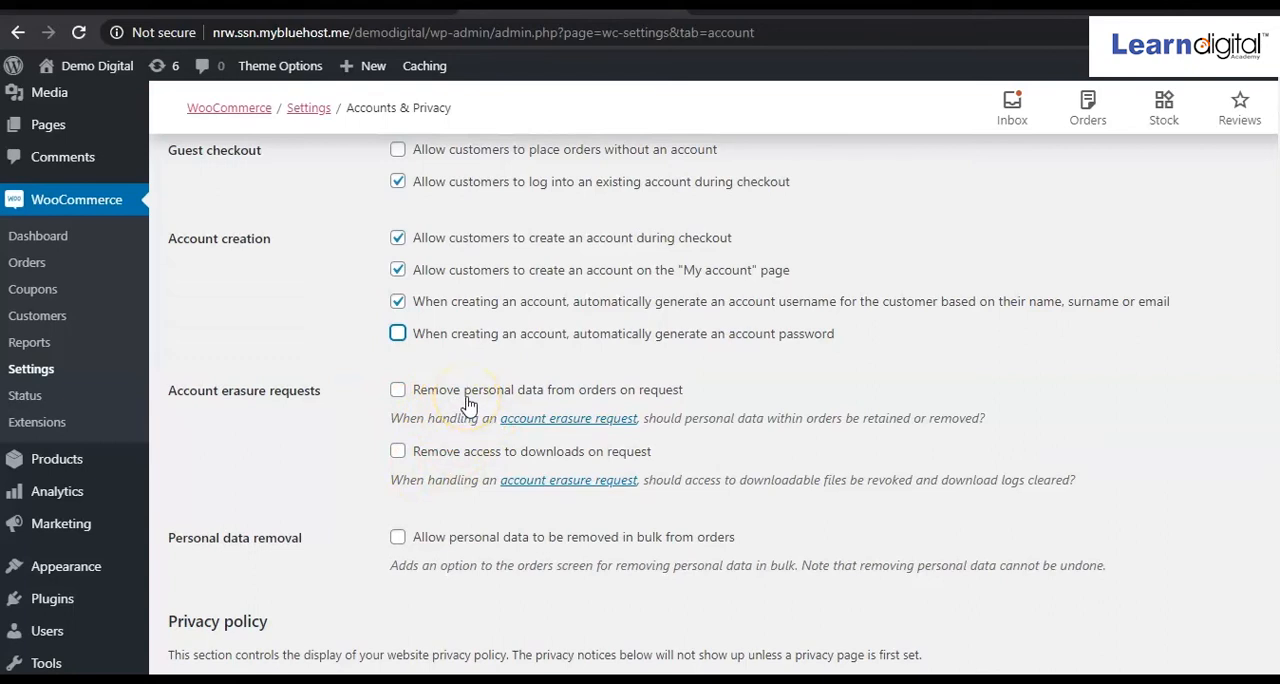
# Review the account erasure, privacy policy and personal data retention options, and save the accounts and privacy settings.
pyautogui.scroll(-1, 468, 403)
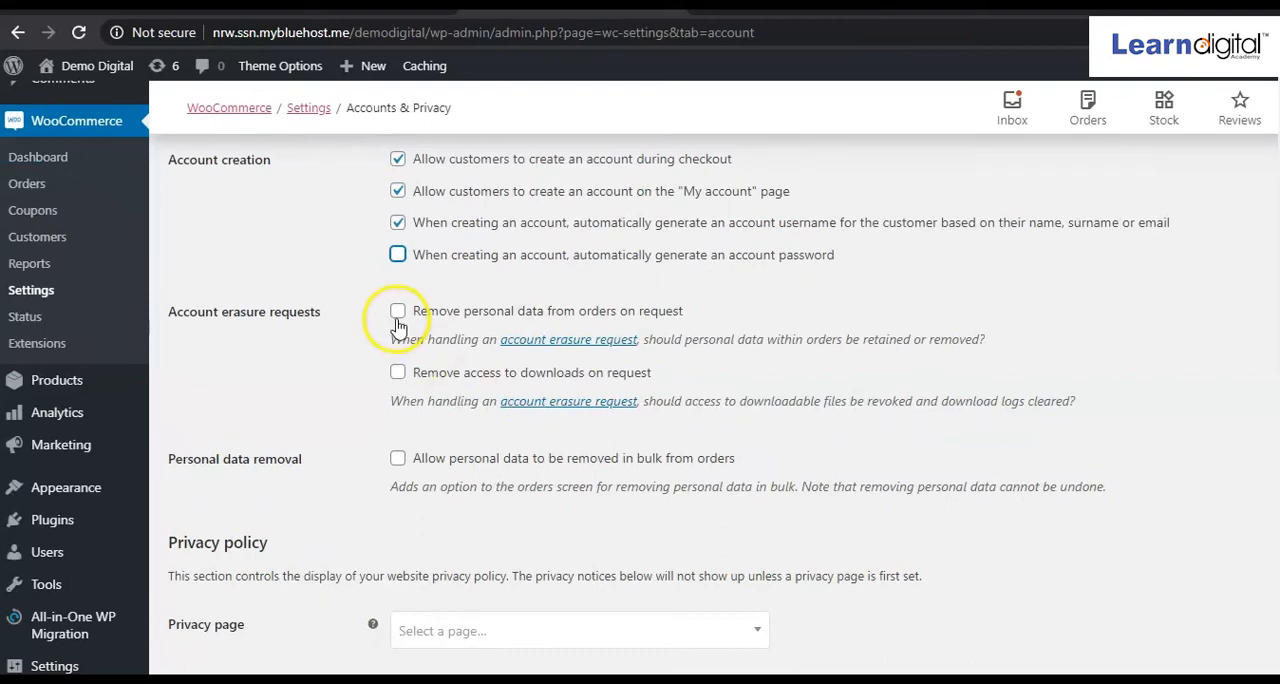
pyautogui.scroll(-3, 420, 405)
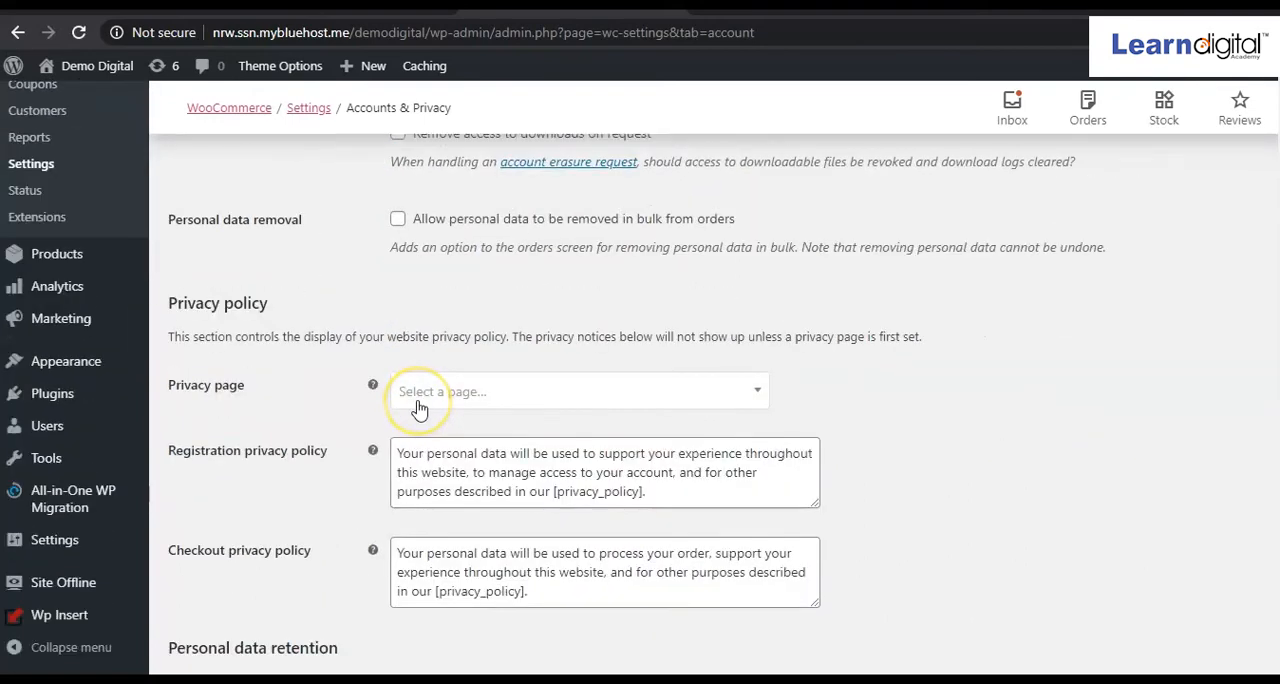
pyautogui.scroll(-1, 408, 497)
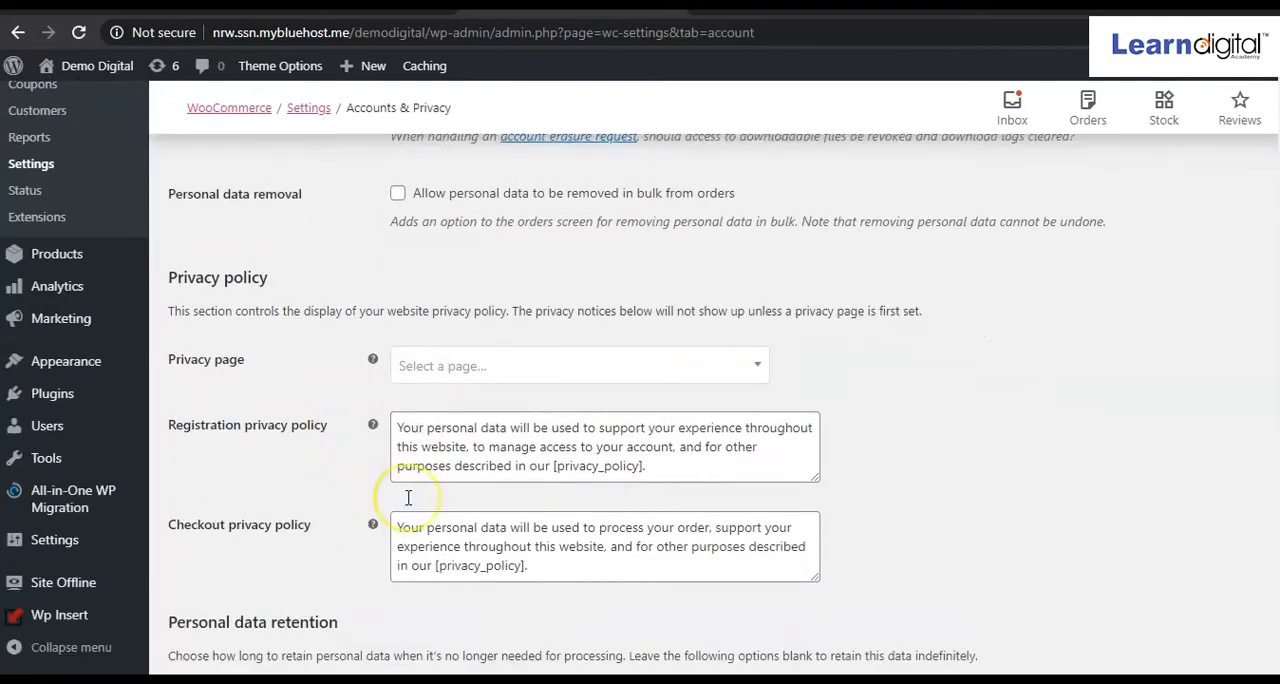
pyautogui.scroll(-3, 408, 497)
pyautogui.scroll(-2, 408, 505)
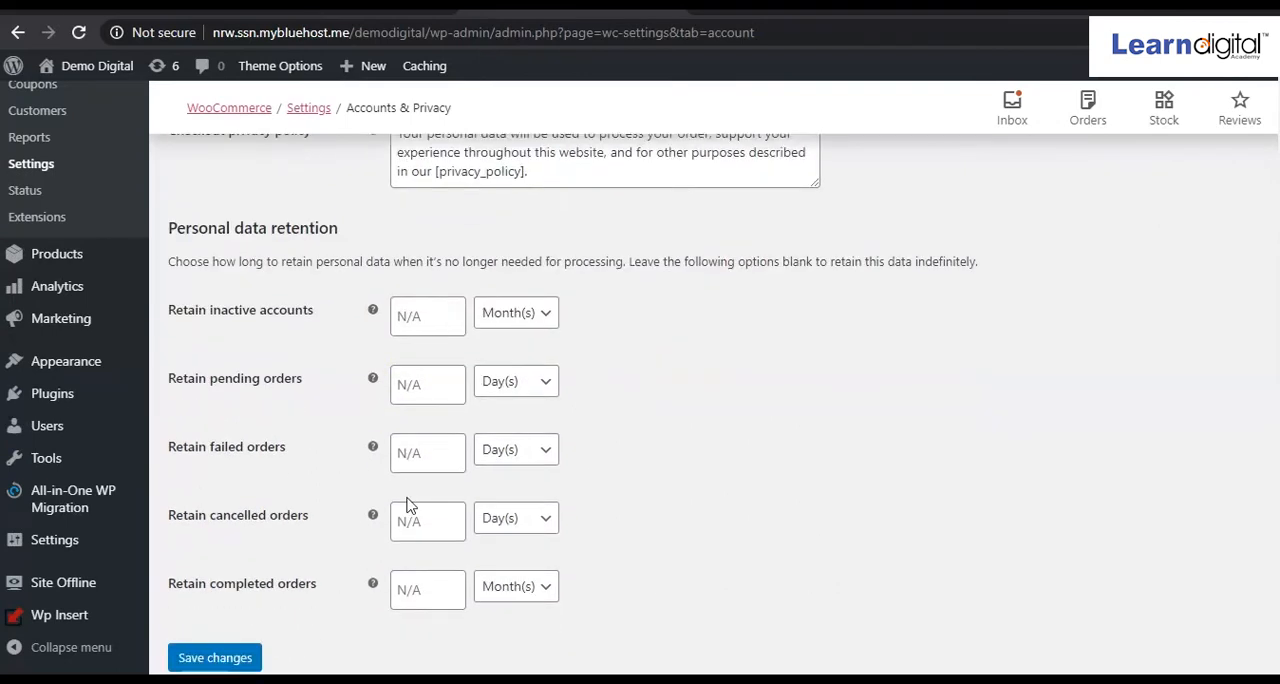
pyautogui.scroll(-1, 408, 505)
pyautogui.click(238, 580)
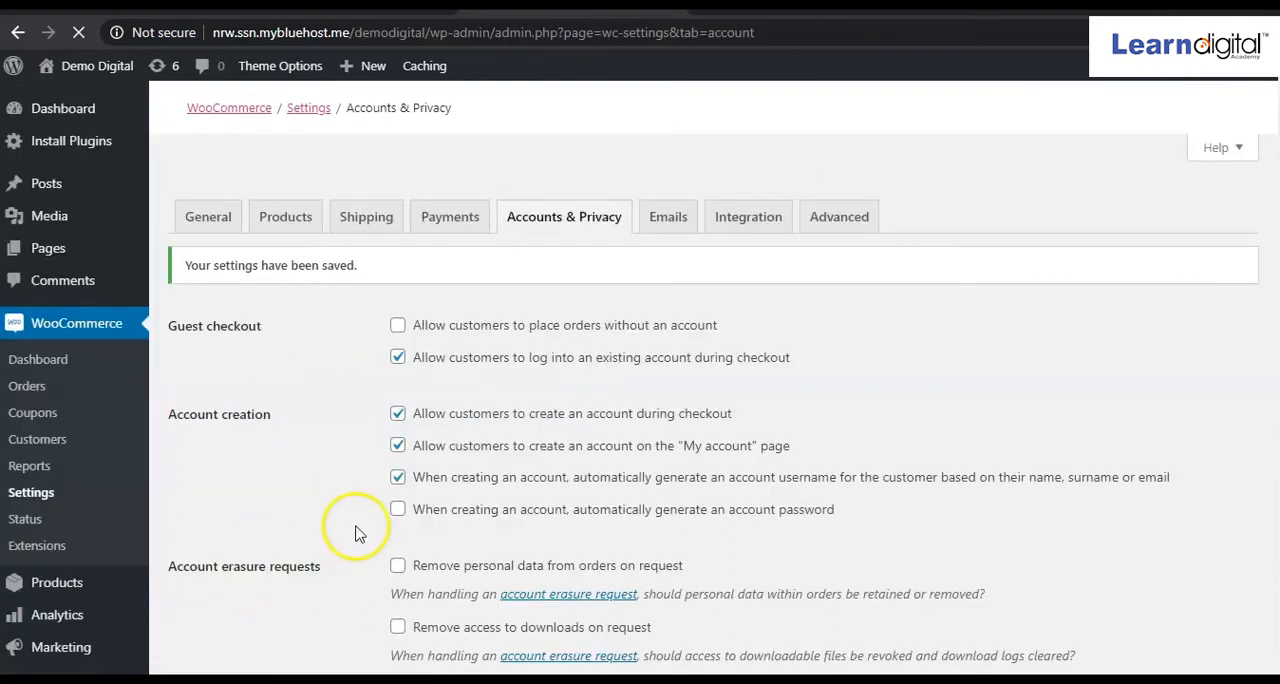
# Examine the email notifications and their recipients, the sender options, and the email template text and colors in the email settings.
pyautogui.click(663, 231)
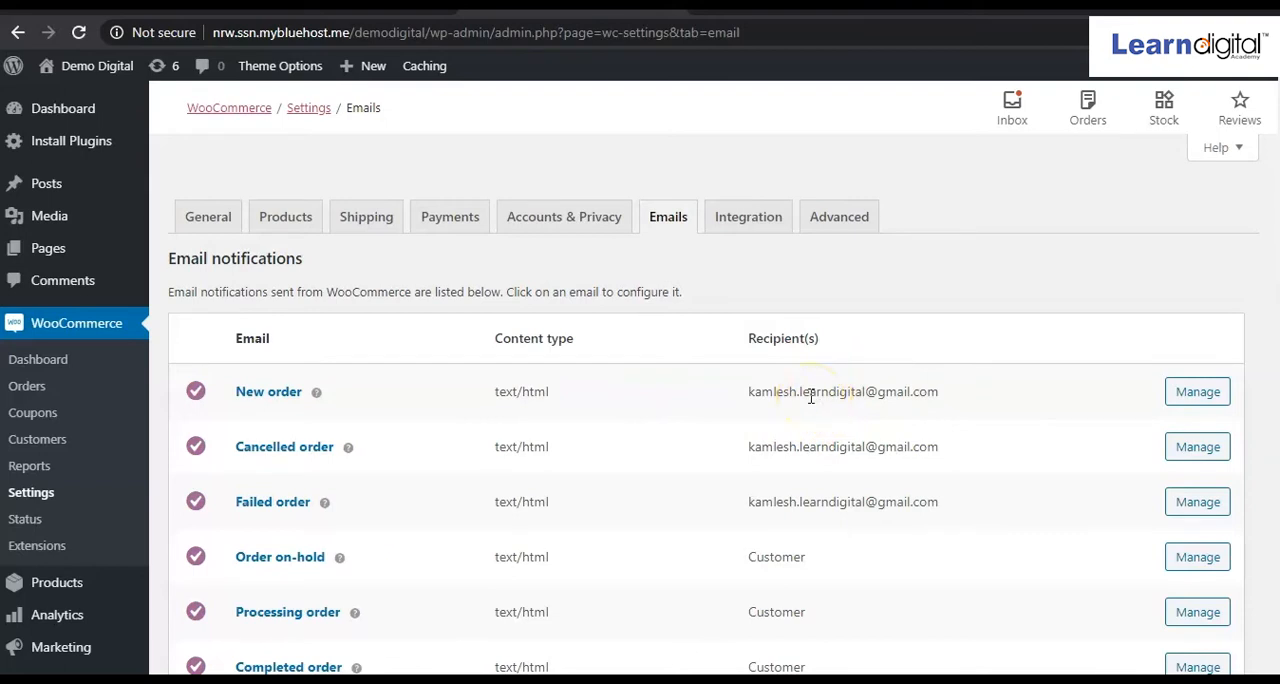
pyautogui.scroll(-3, 778, 489)
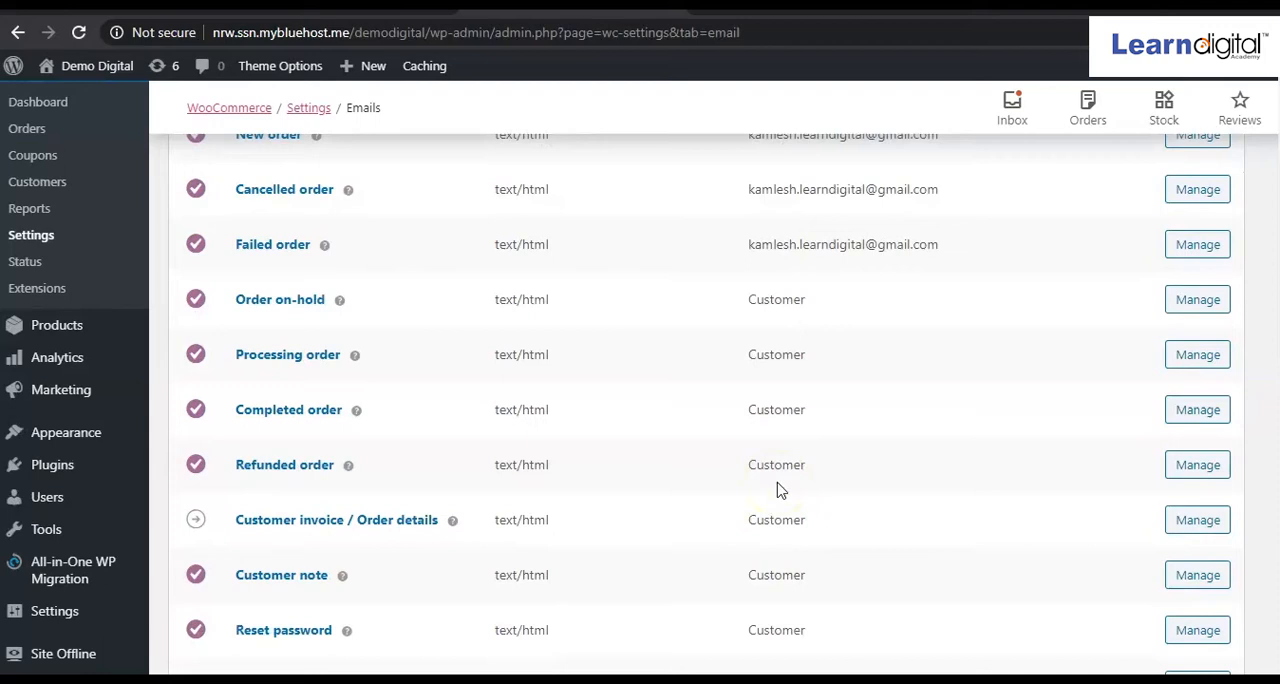
pyautogui.scroll(-2, 780, 486)
pyautogui.scroll(3, 780, 480)
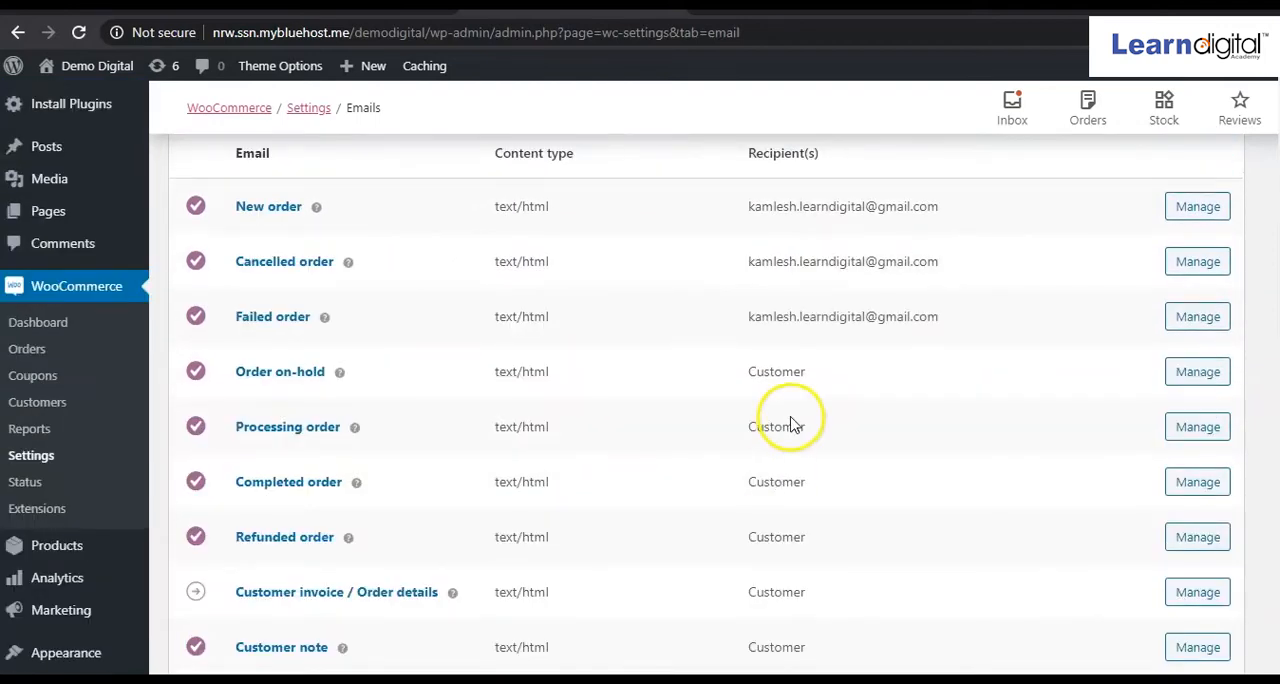
pyautogui.scroll(1, 779, 535)
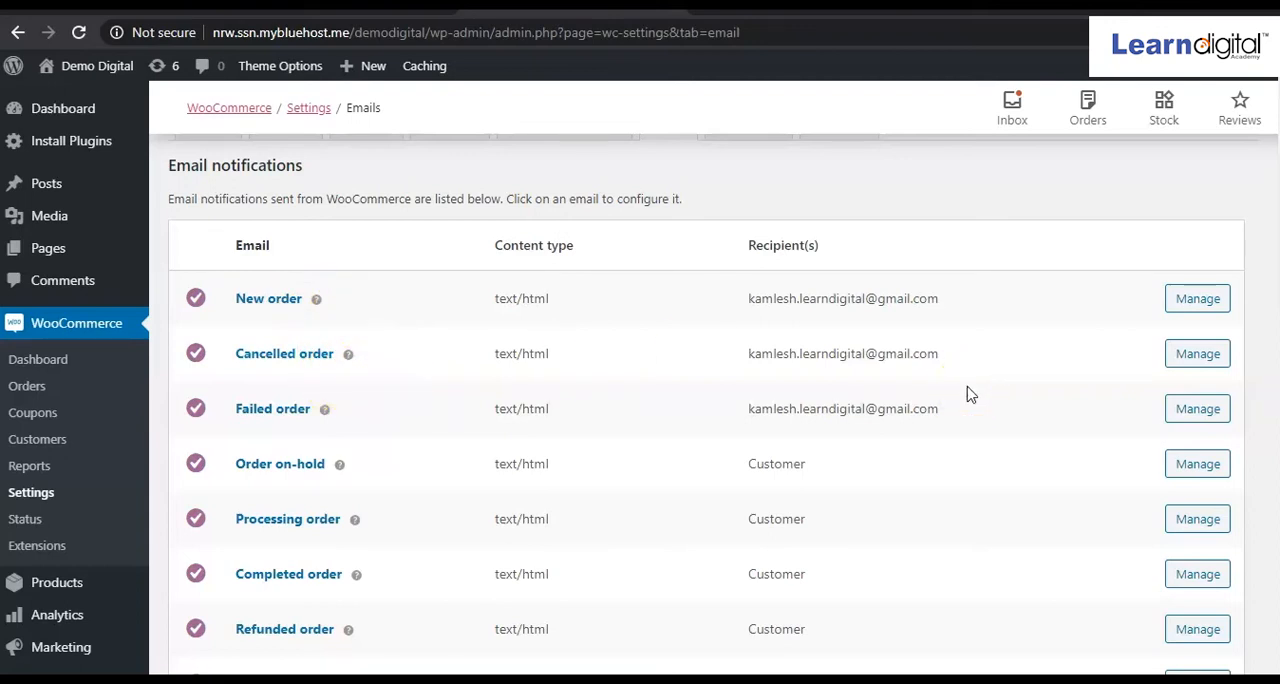
pyautogui.scroll(-5, 968, 393)
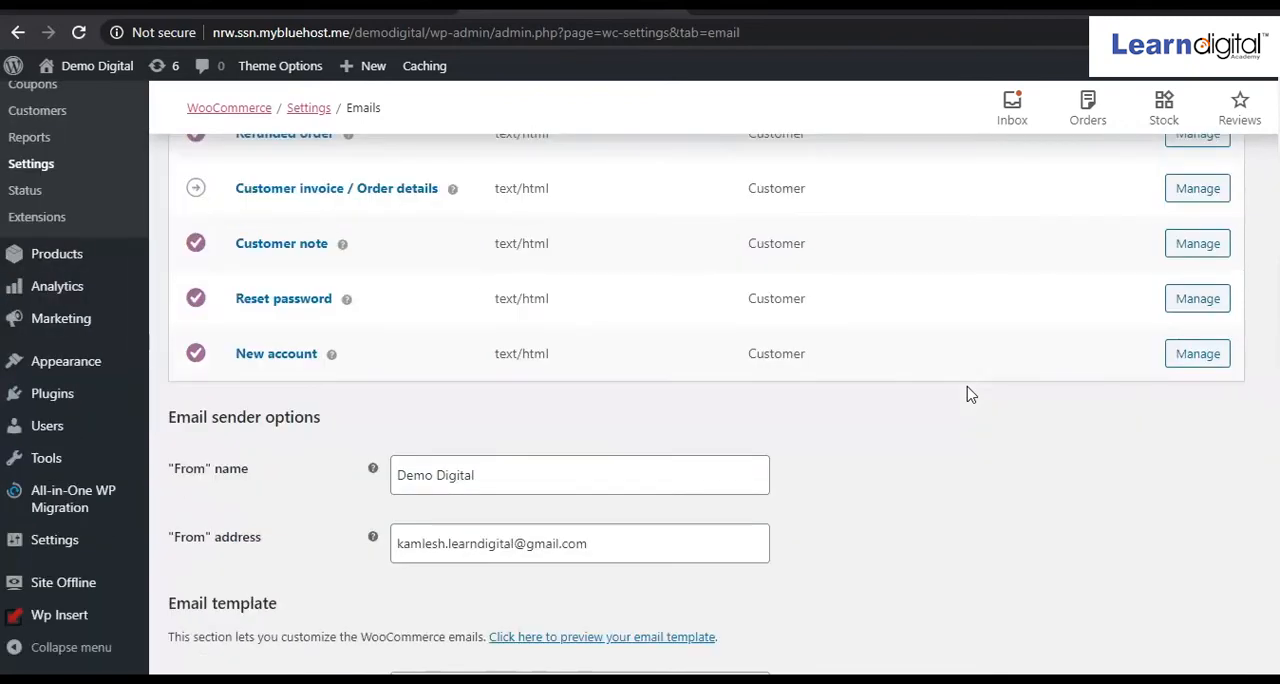
pyautogui.scroll(-2, 968, 393)
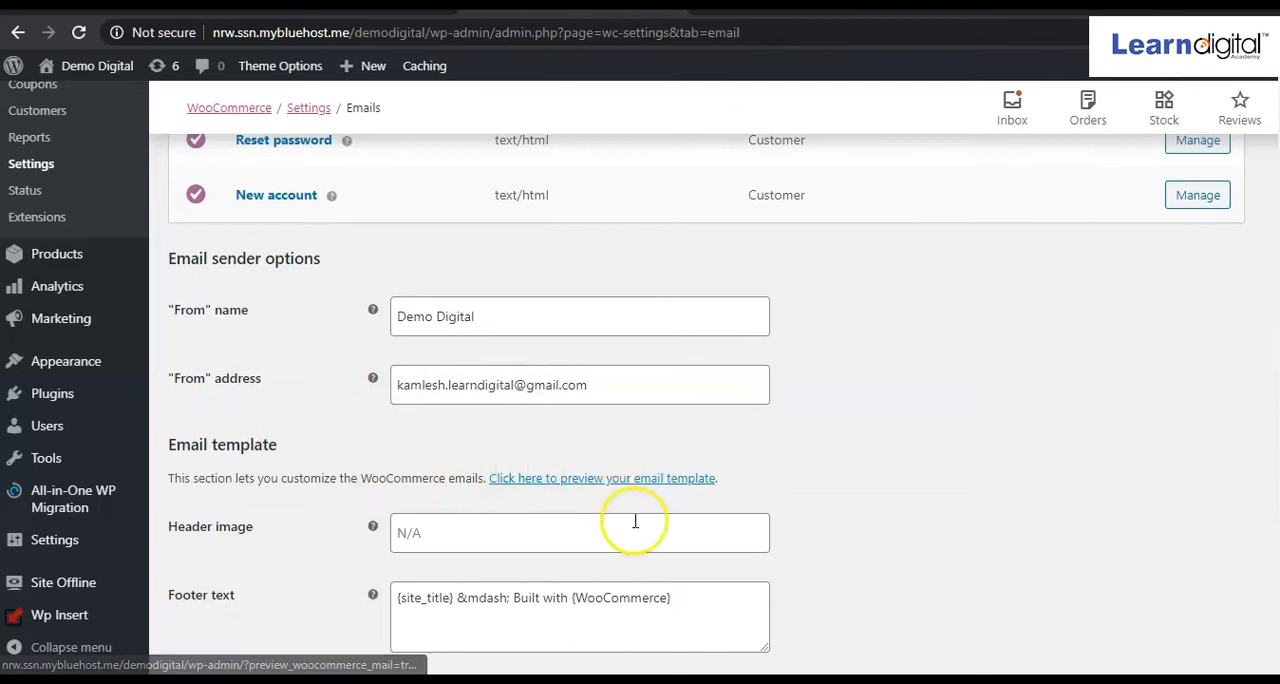
pyautogui.scroll(-4, 634, 523)
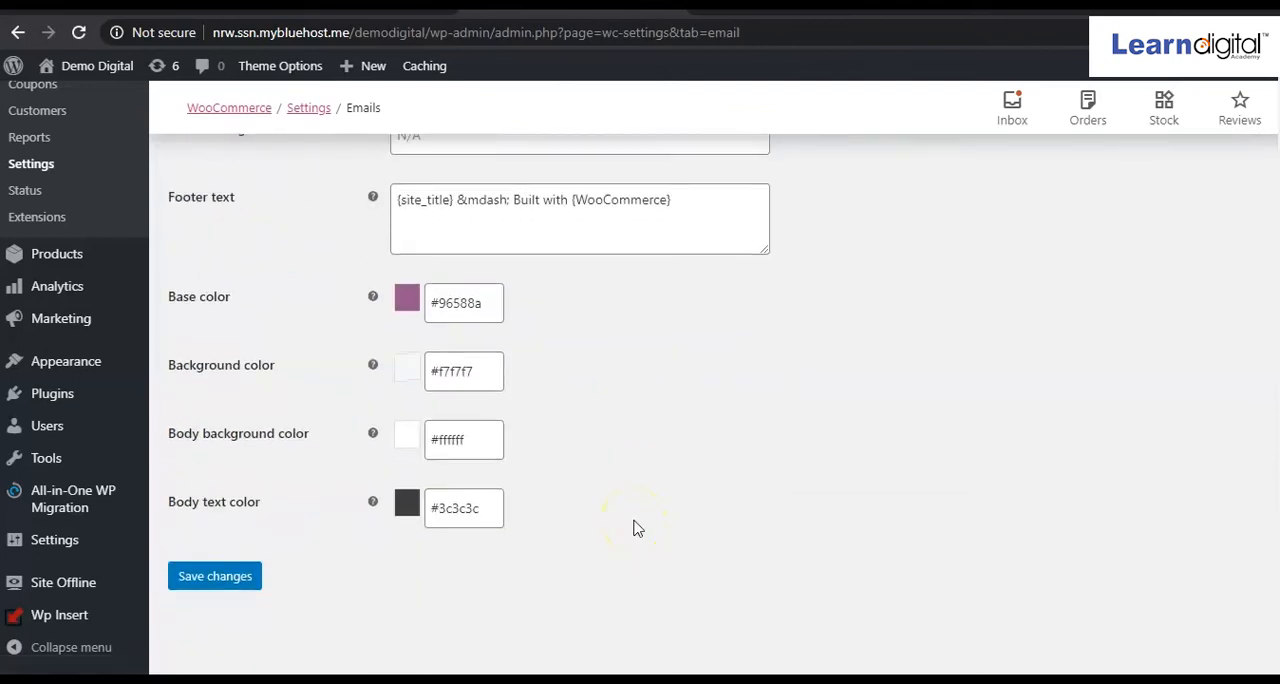
pyautogui.scroll(12, 634, 525)
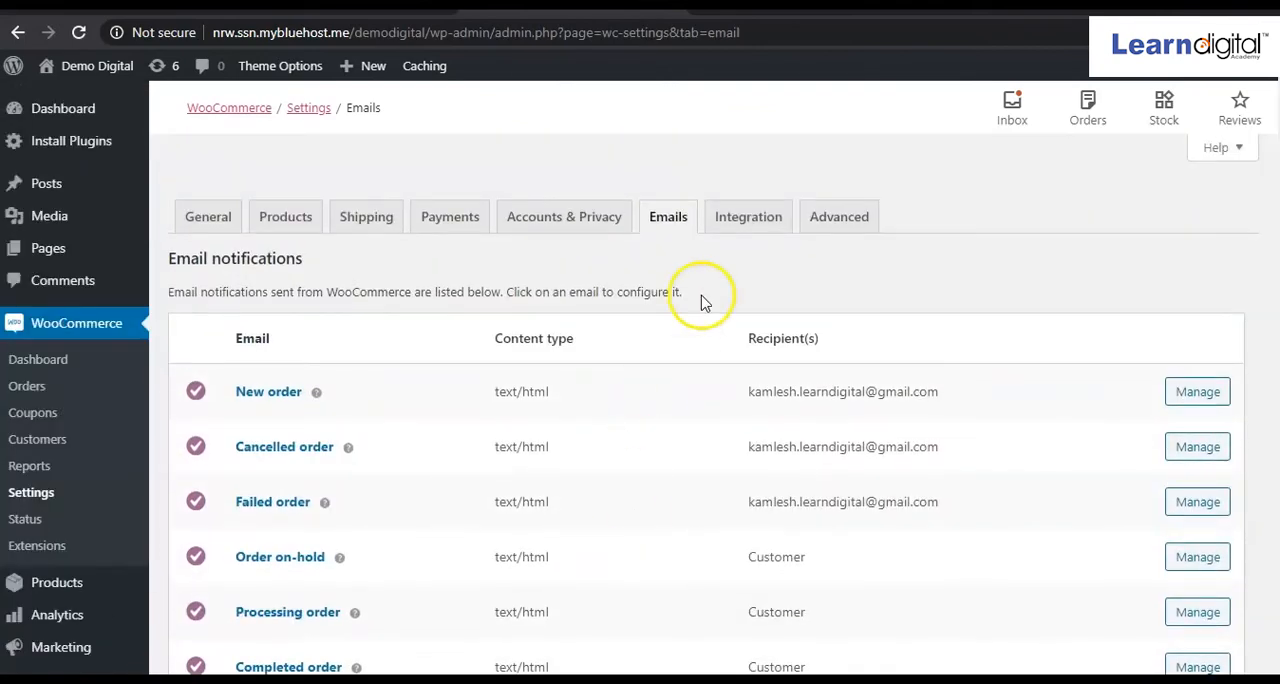
pyautogui.scroll(-12, 488, 522)
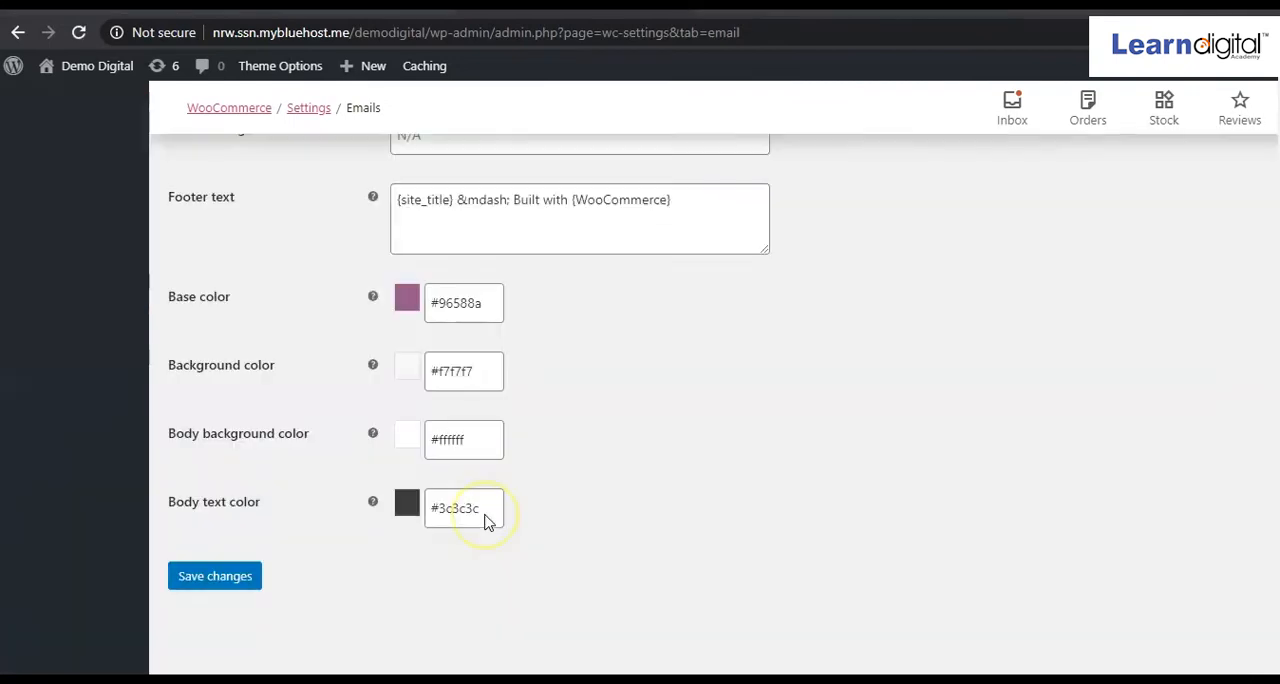
pyautogui.scroll(12, 488, 522)
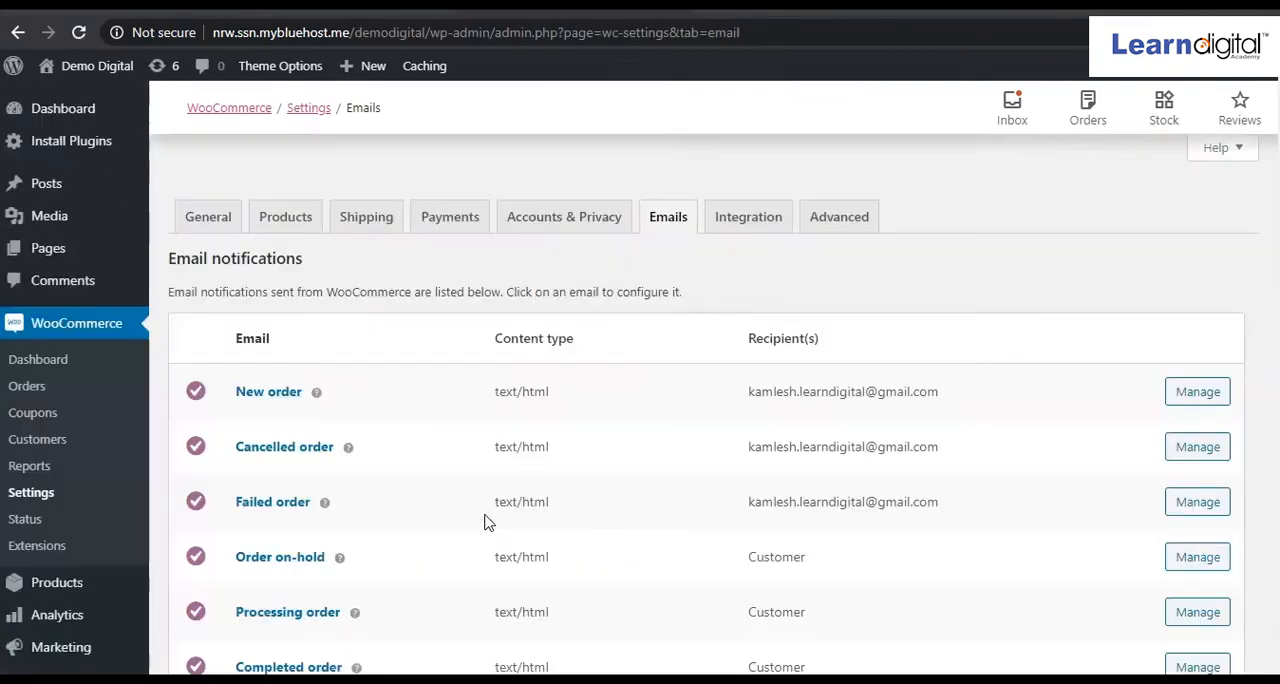
# Create the store's first coupon and enter "Get 20% discount" as its coupon code.
pyautogui.click(215, 227)
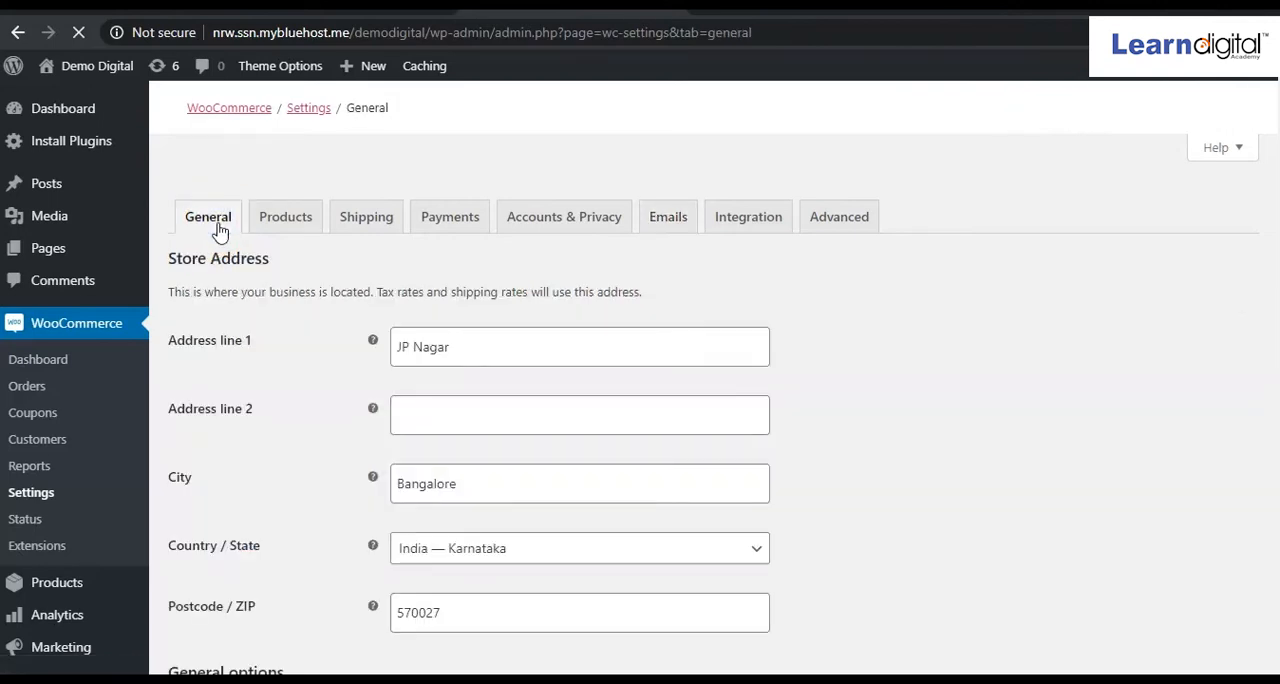
pyautogui.click(40, 419)
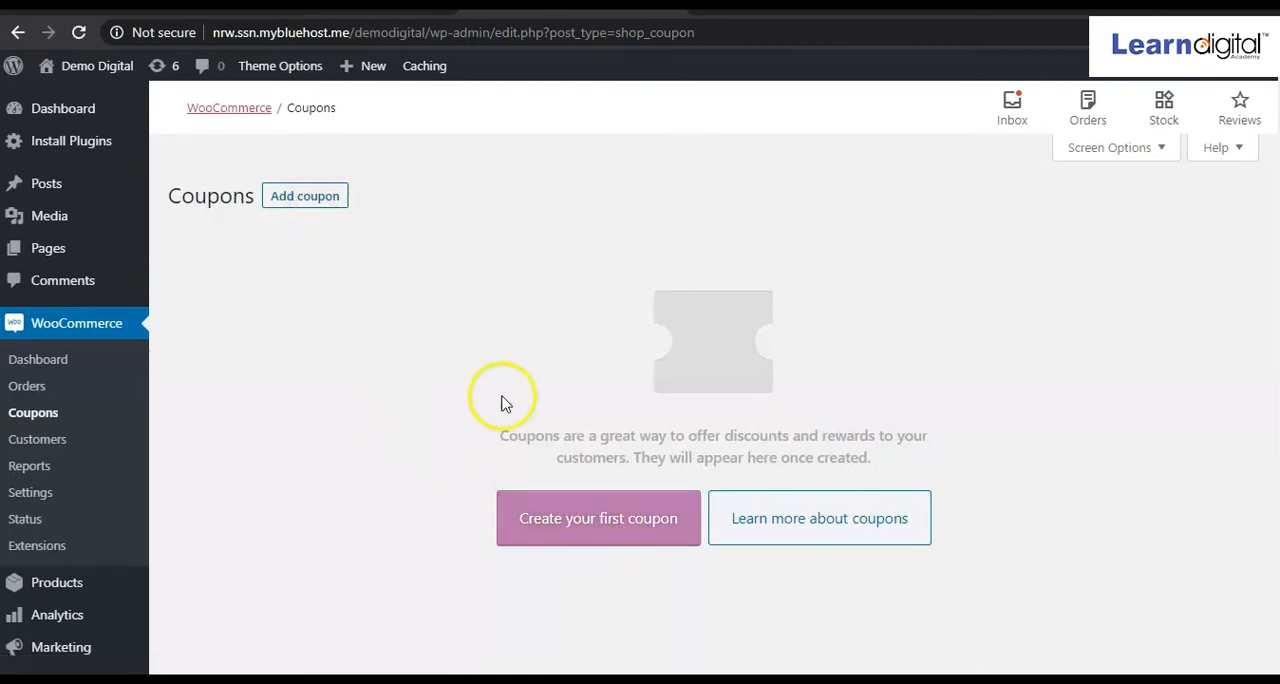
pyautogui.click(581, 523)
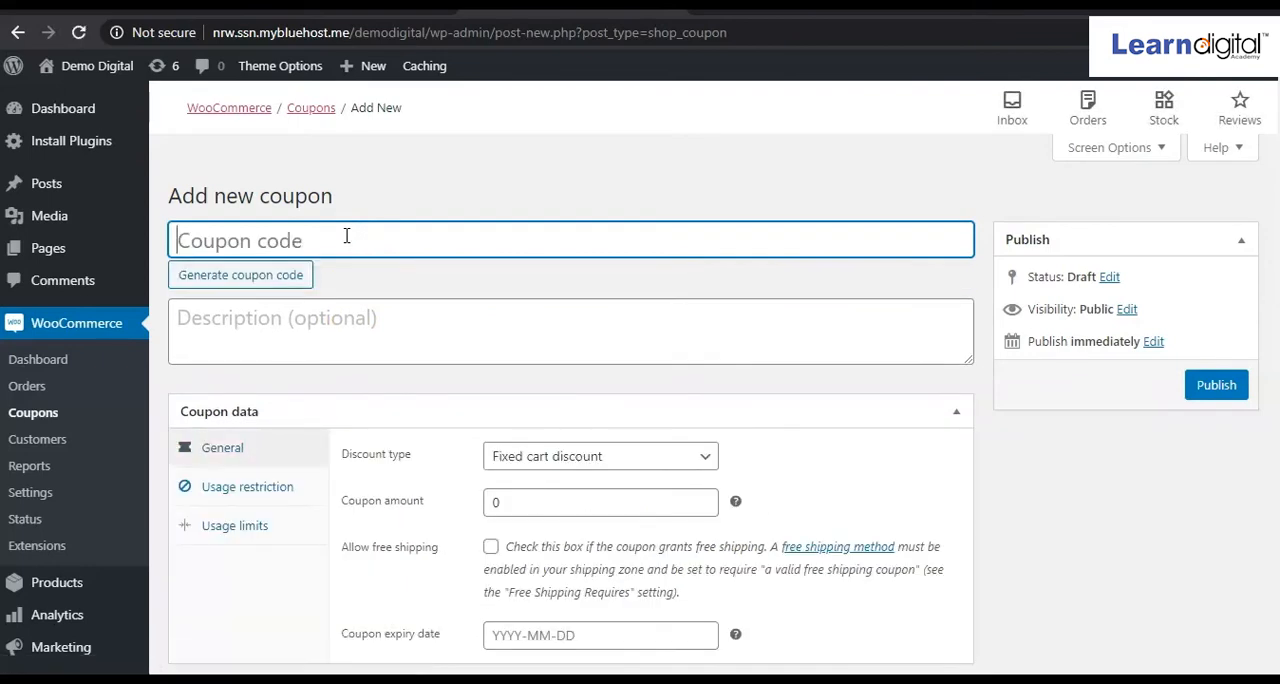
pyautogui.write('Get 1')
pyautogui.press('BackSpace')
pyautogui.write('20')
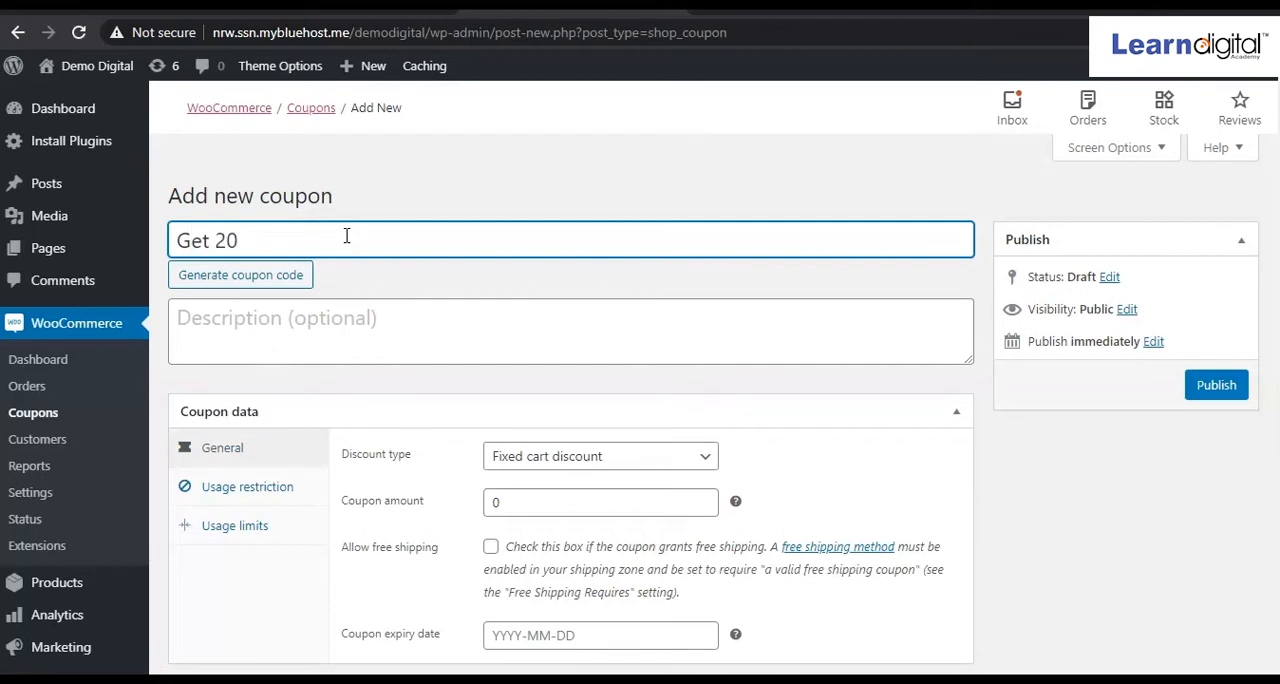
pyautogui.write('%')
pyautogui.write(' per')
pyautogui.press('BackSpace')
pyautogui.press('BackSpace')
pyautogui.press('BackSpace')
pyautogui.write('discount')
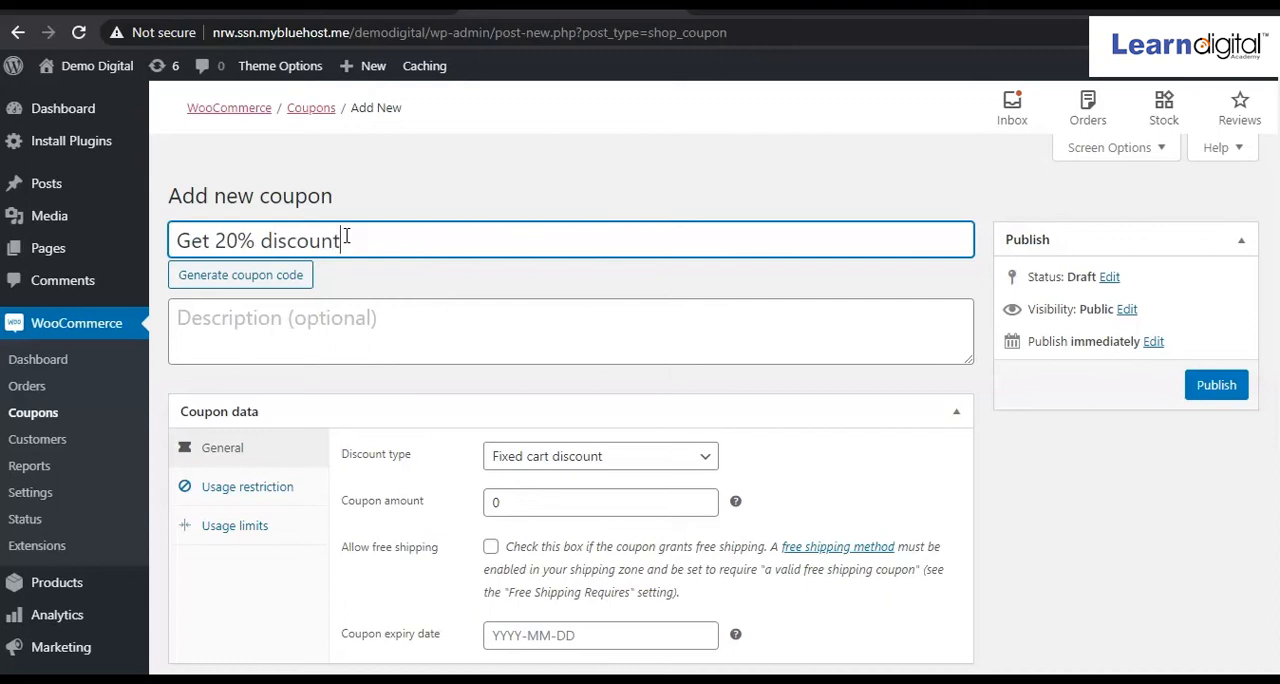
# Copy the coupon code text "Get 20% discount" into the coupon's description.
pyautogui.click(324, 318)
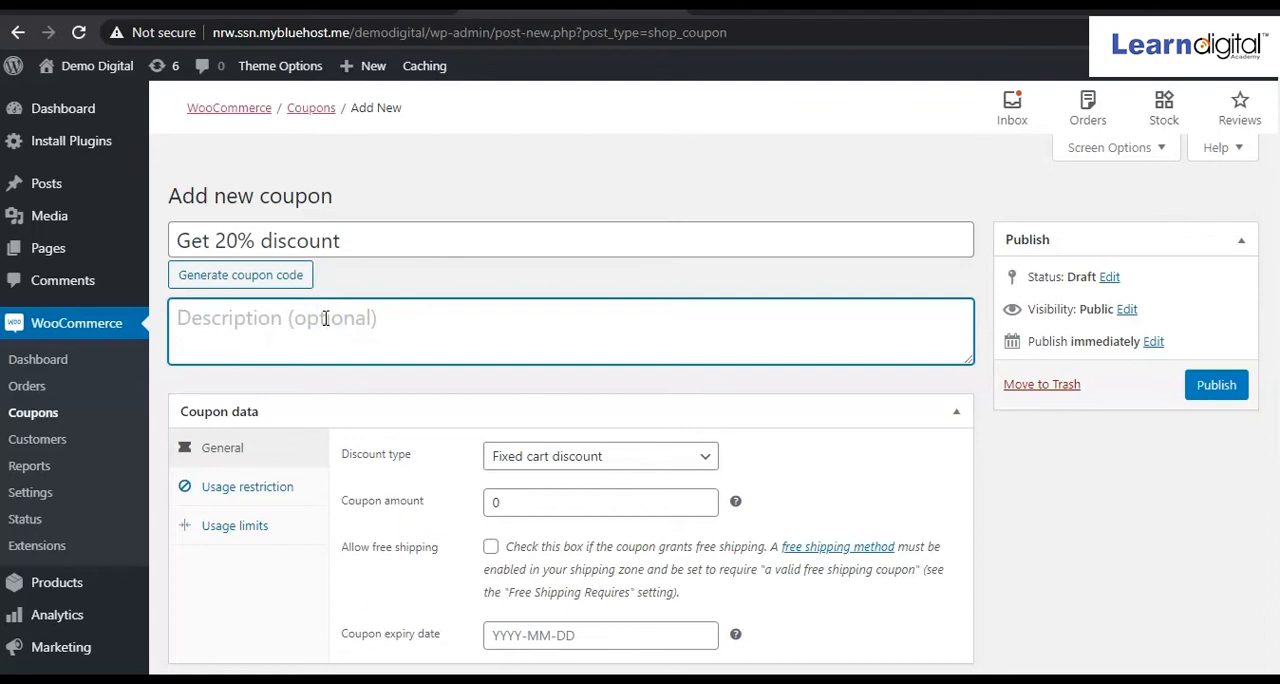
pyautogui.click(217, 449)
pyautogui.click(304, 318)
pyautogui.click(366, 246)
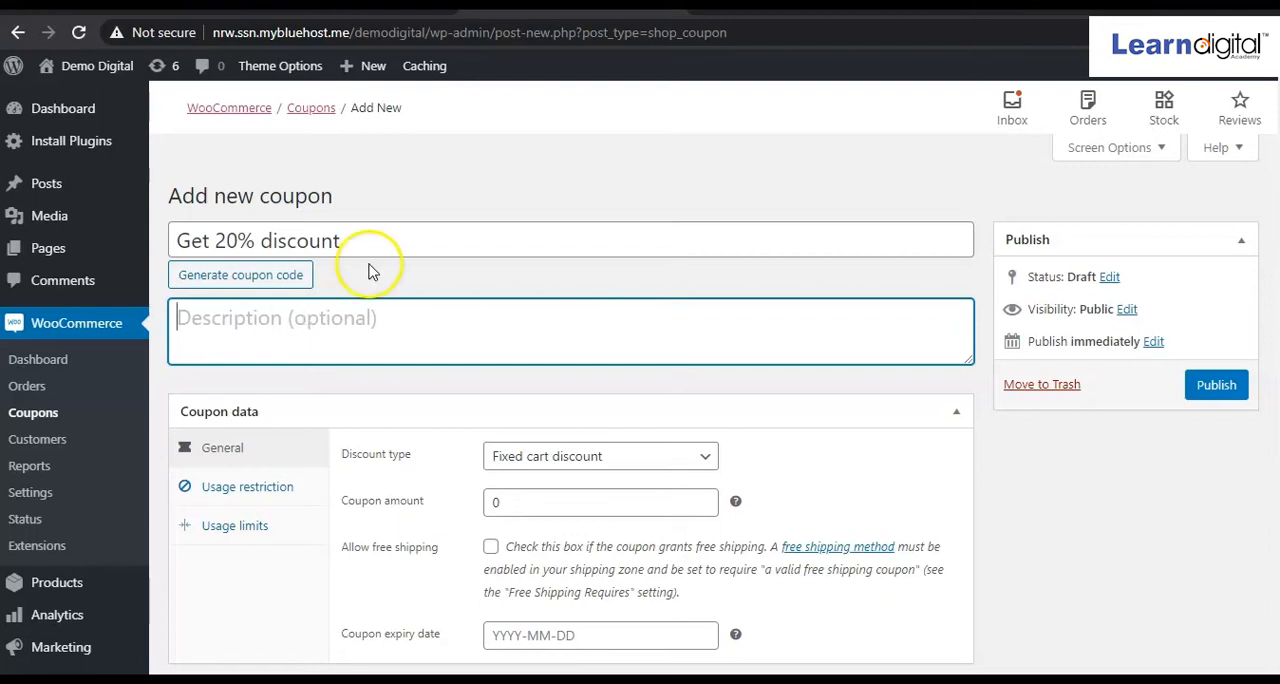
pyautogui.moveTo(363, 240); pyautogui.dragTo(178, 240)
pyautogui.hotkey('ctrl', 'c')
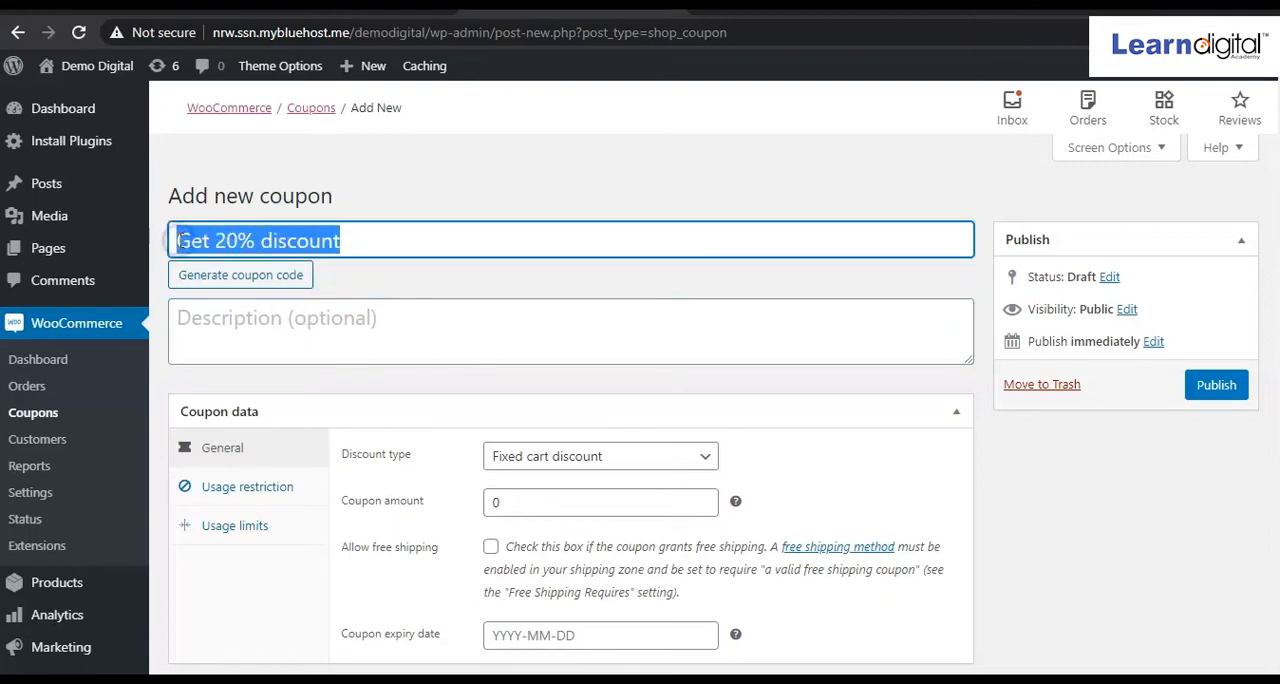
pyautogui.click(240, 334)
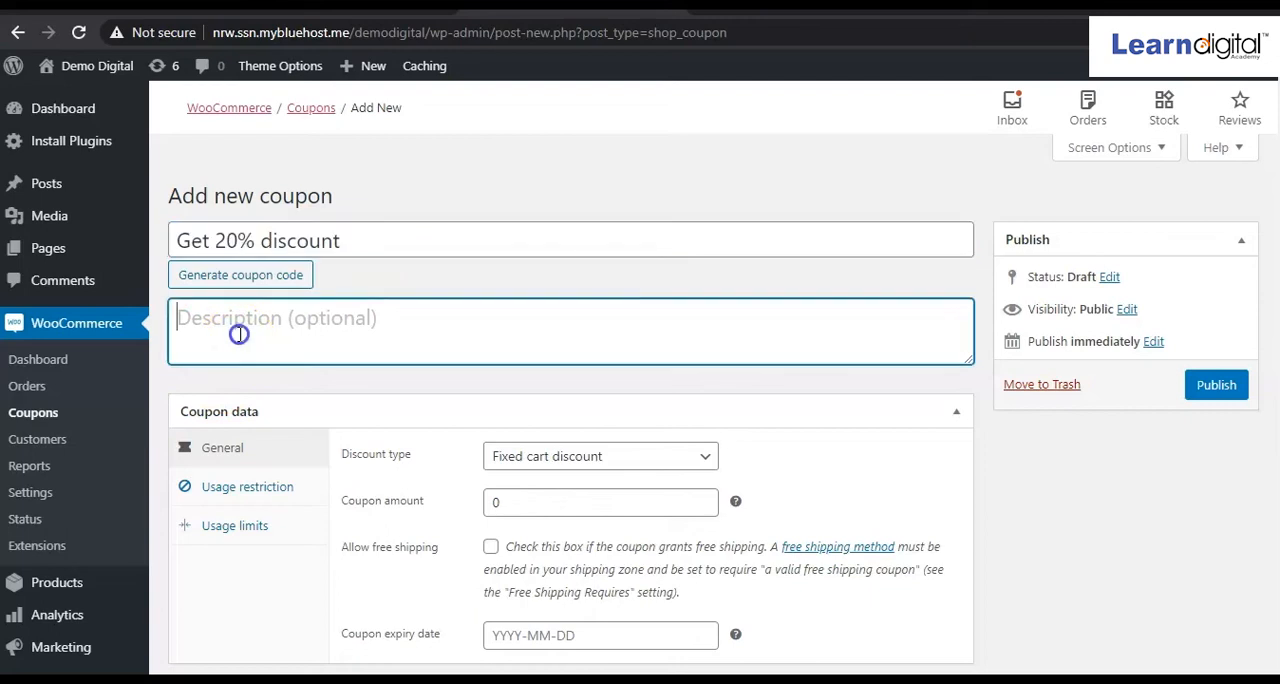
pyautogui.hotkey('ctrl', 'v')
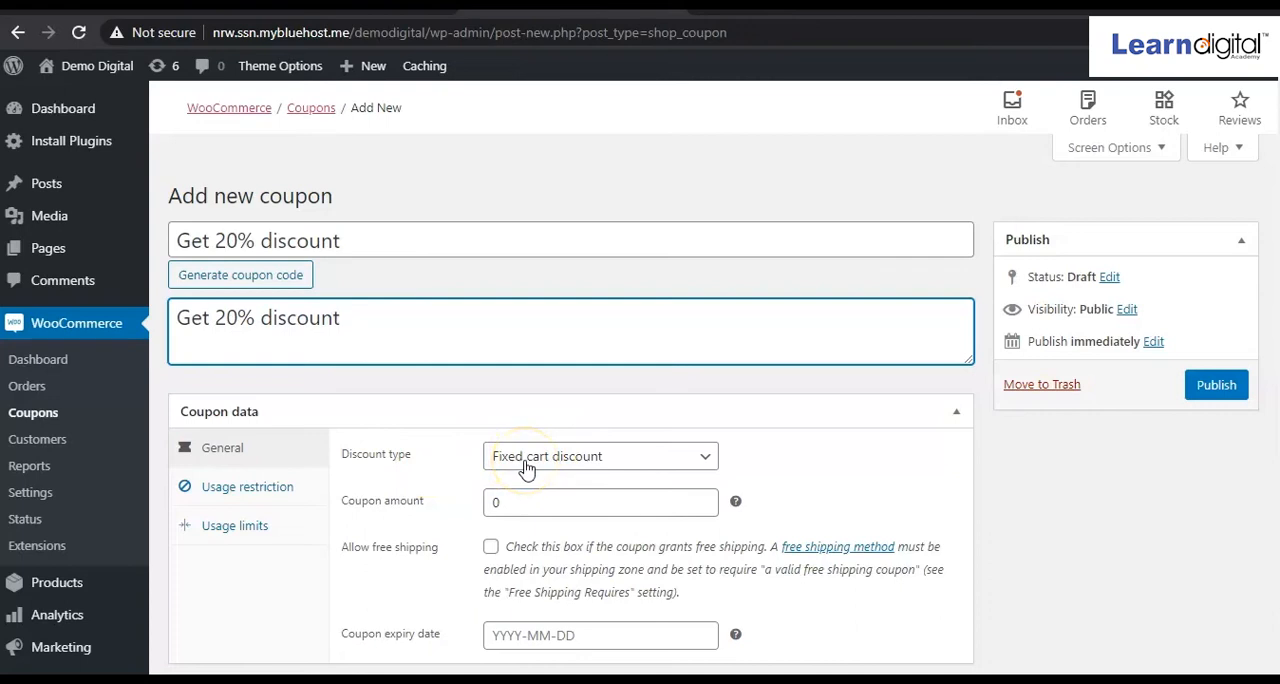
# Set the coupon's discount type to Percentage discount.
pyautogui.click(706, 458)
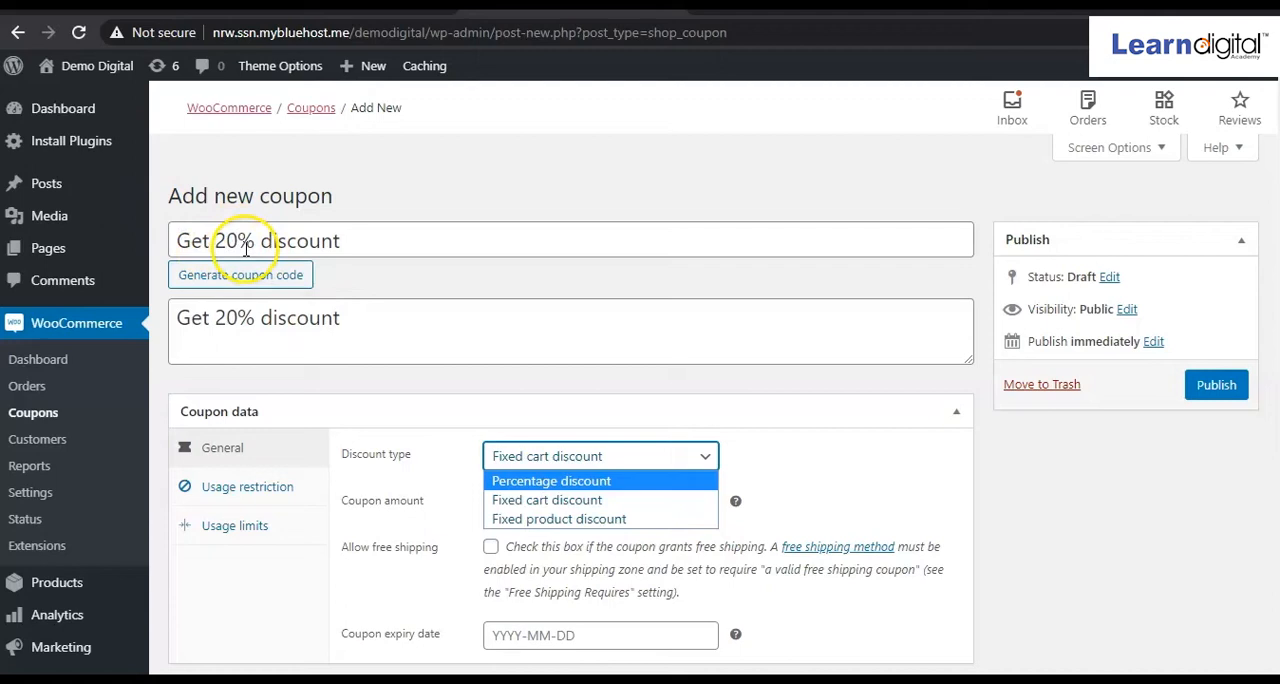
pyautogui.click(548, 460)
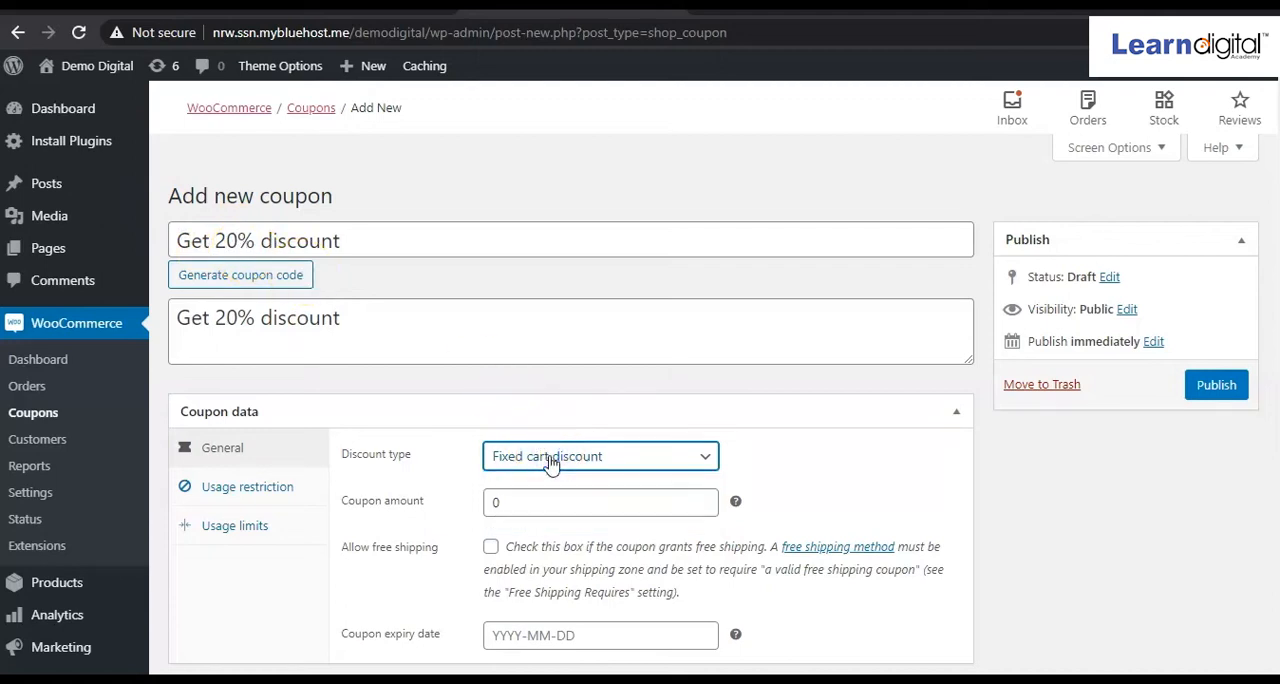
pyautogui.click(705, 456)
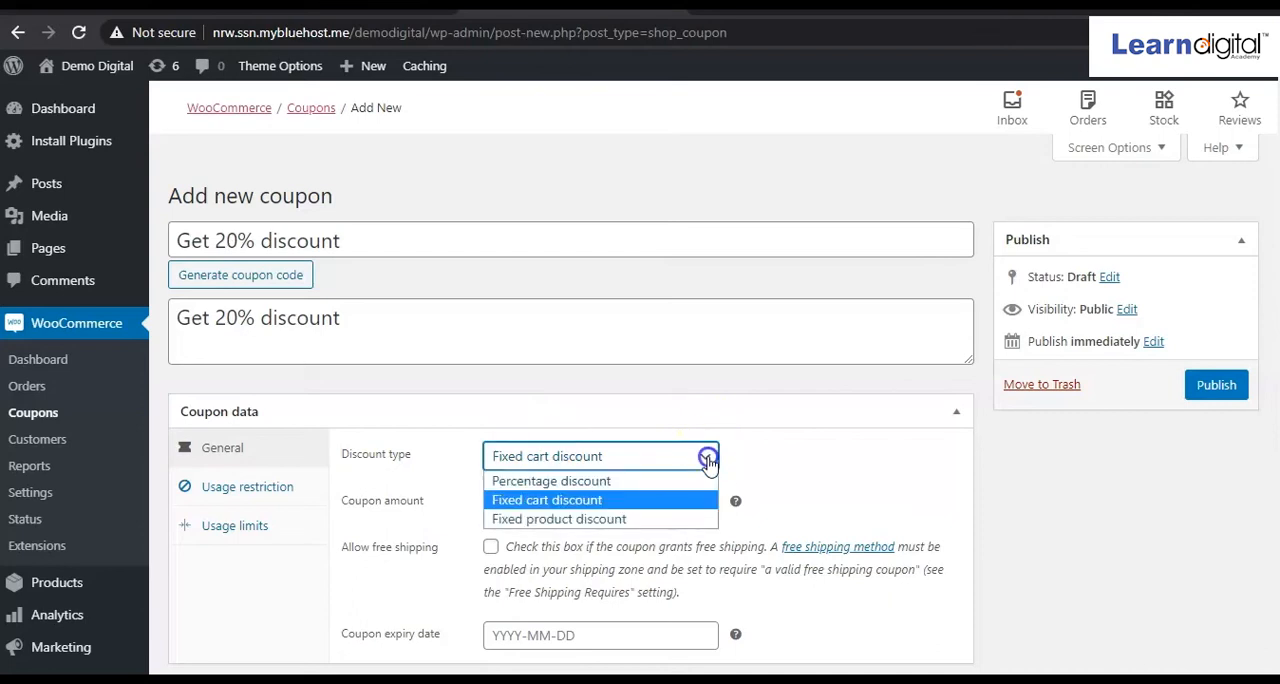
pyautogui.click(630, 481)
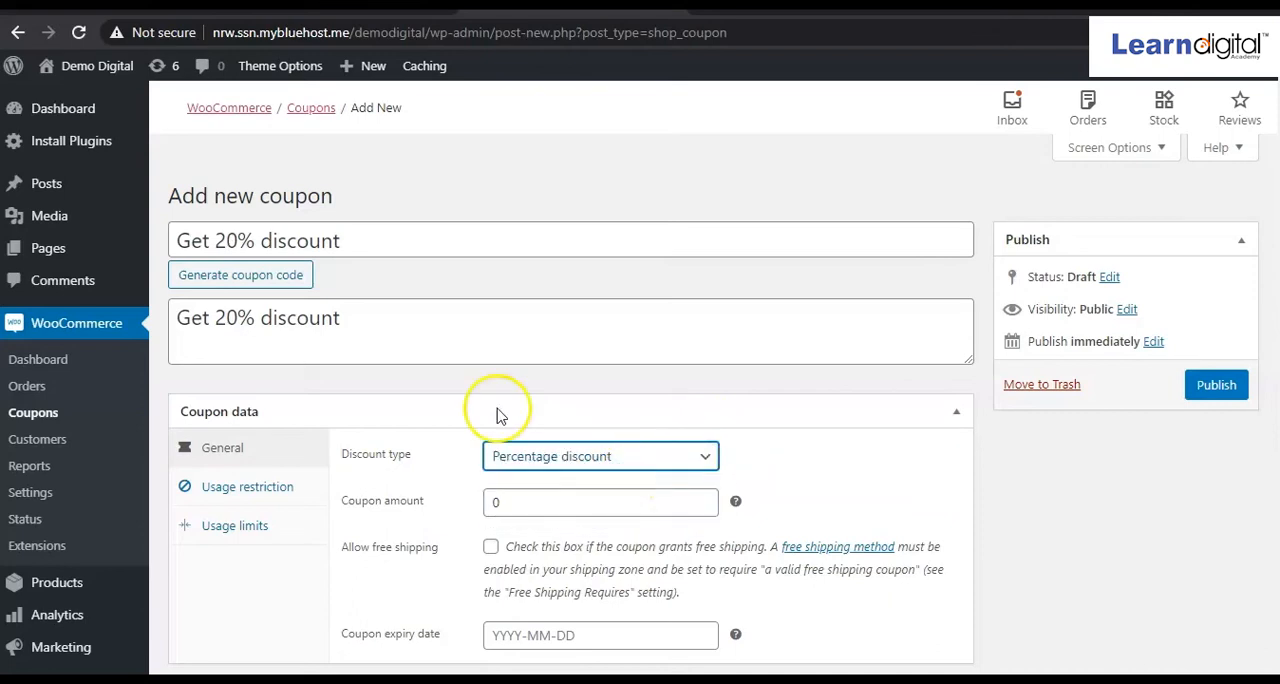
# Replace the coupon code text with "demo20", keeping the description as it is.
pyautogui.click(343, 241)
pyautogui.press('BackSpace')
pyautogui.press('BackSpace')
pyautogui.press('BackSpace')
pyautogui.press('BackSpace')
pyautogui.press('BackSpace')
pyautogui.press('BackSpace')
pyautogui.press('BackSpace')
pyautogui.press('BackSpace')
pyautogui.press('BackSpace')
pyautogui.press('BackSpace')
pyautogui.press('BackSpace')
pyautogui.press('BackSpace')
pyautogui.press('BackSpace')
pyautogui.press('BackSpace')
pyautogui.press('BackSpace')
pyautogui.press('BackSpace')
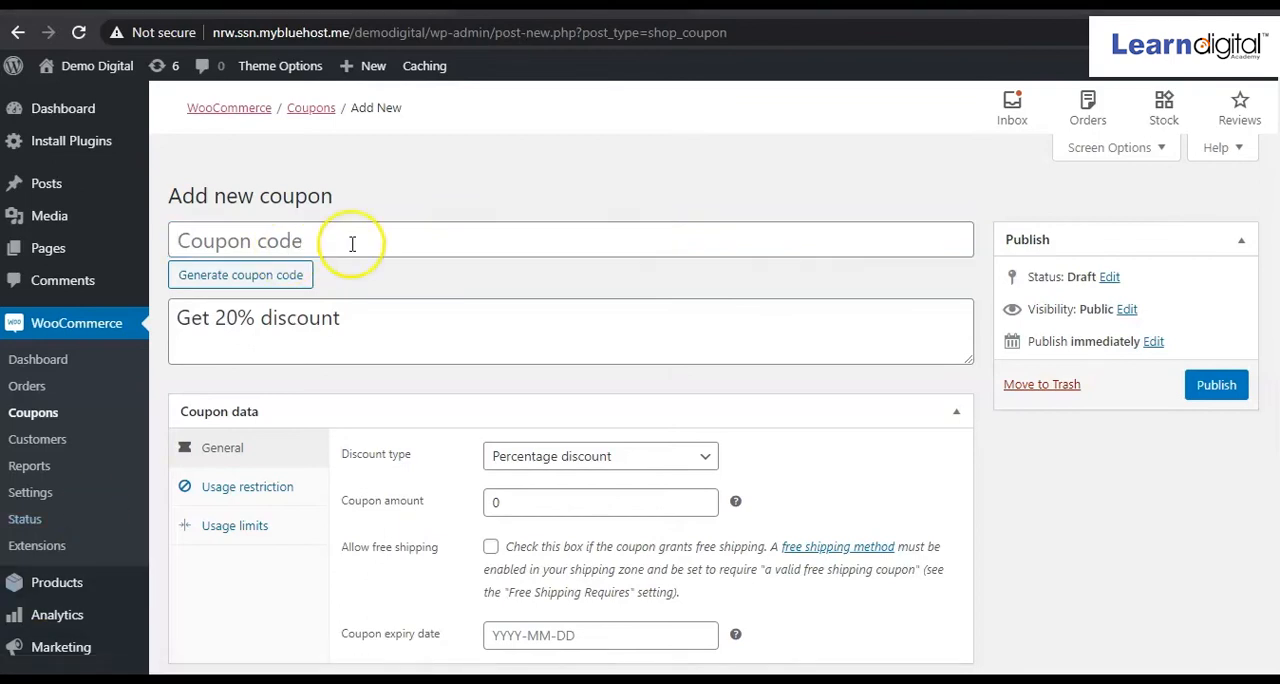
pyautogui.click(351, 244)
pyautogui.write('de')
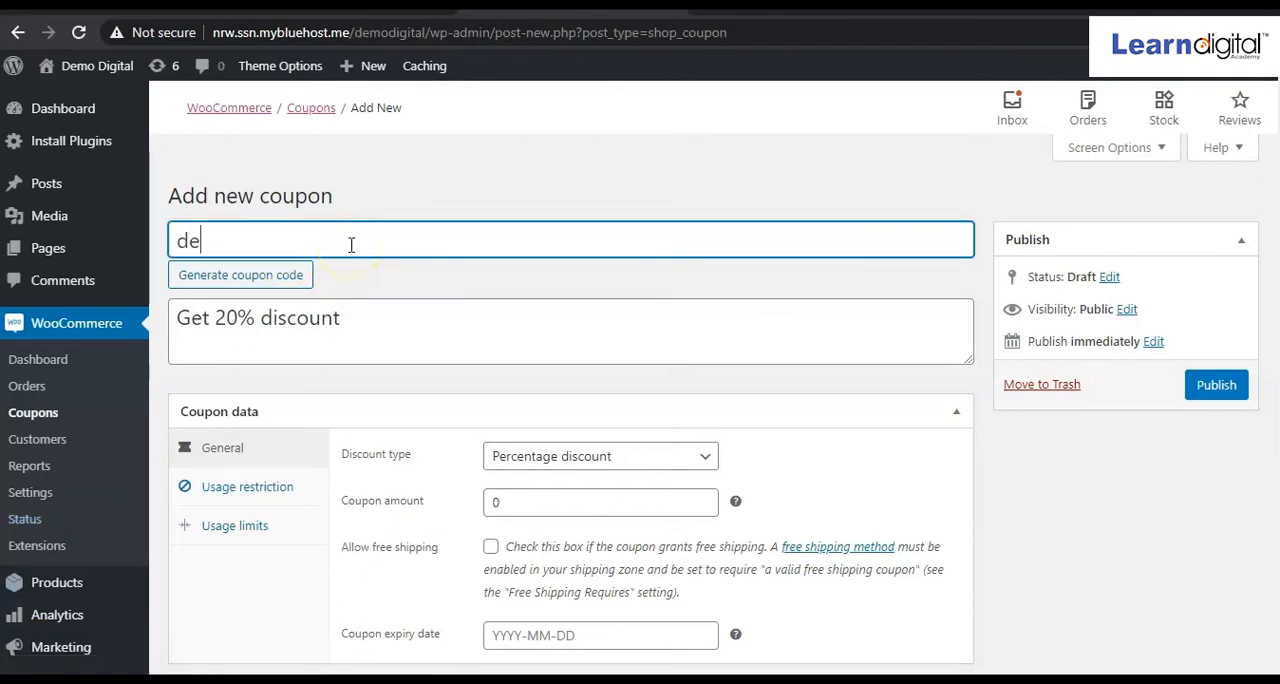
pyautogui.write('mo20')
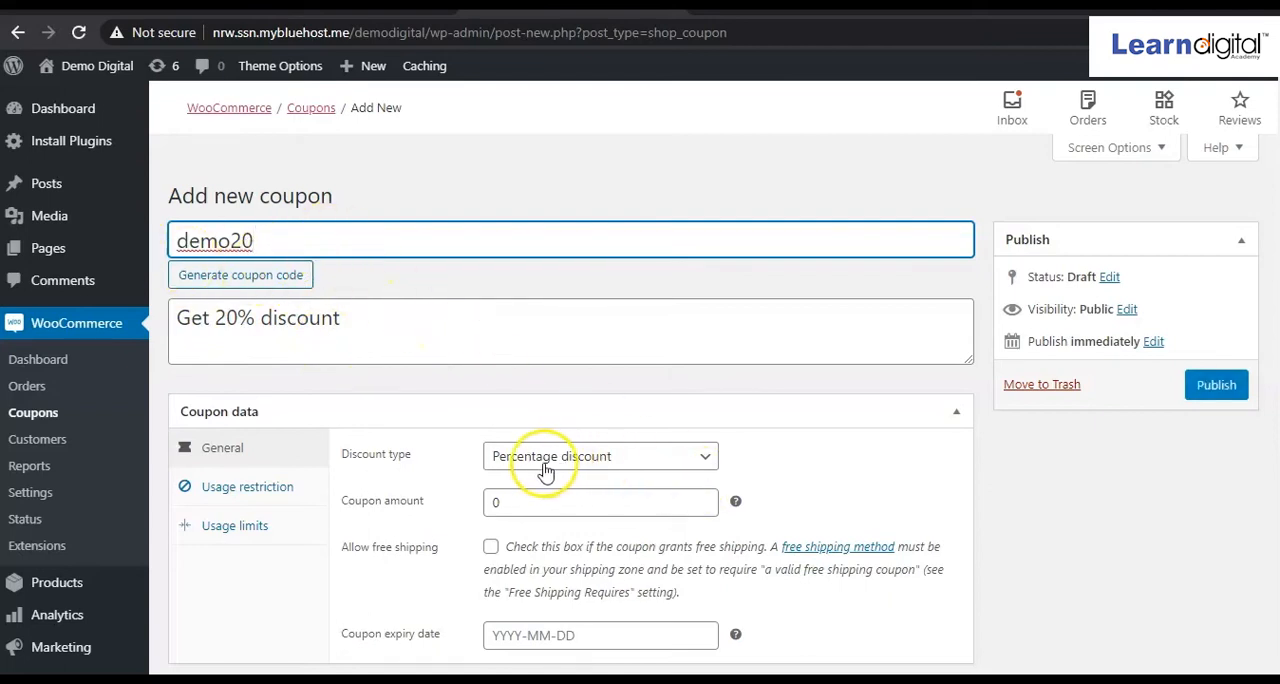
# Keep Percentage discount as the discount type and set the coupon amount to 20.
pyautogui.click(650, 507)
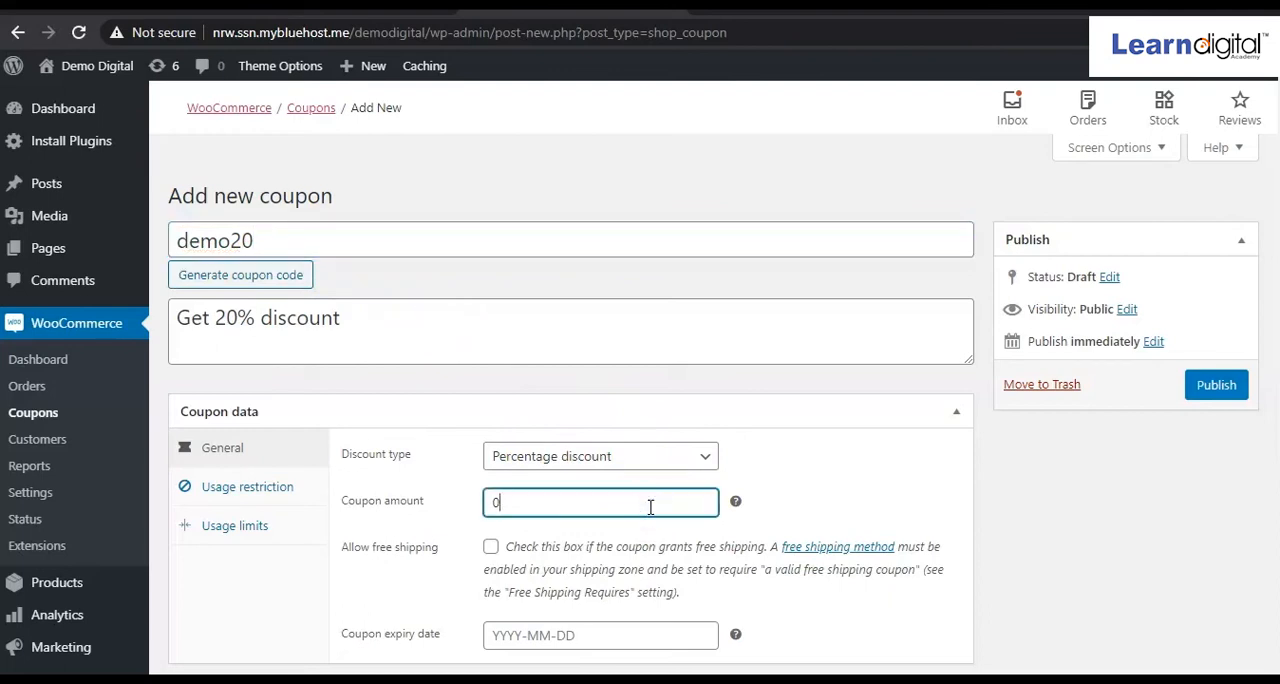
pyautogui.click(705, 460)
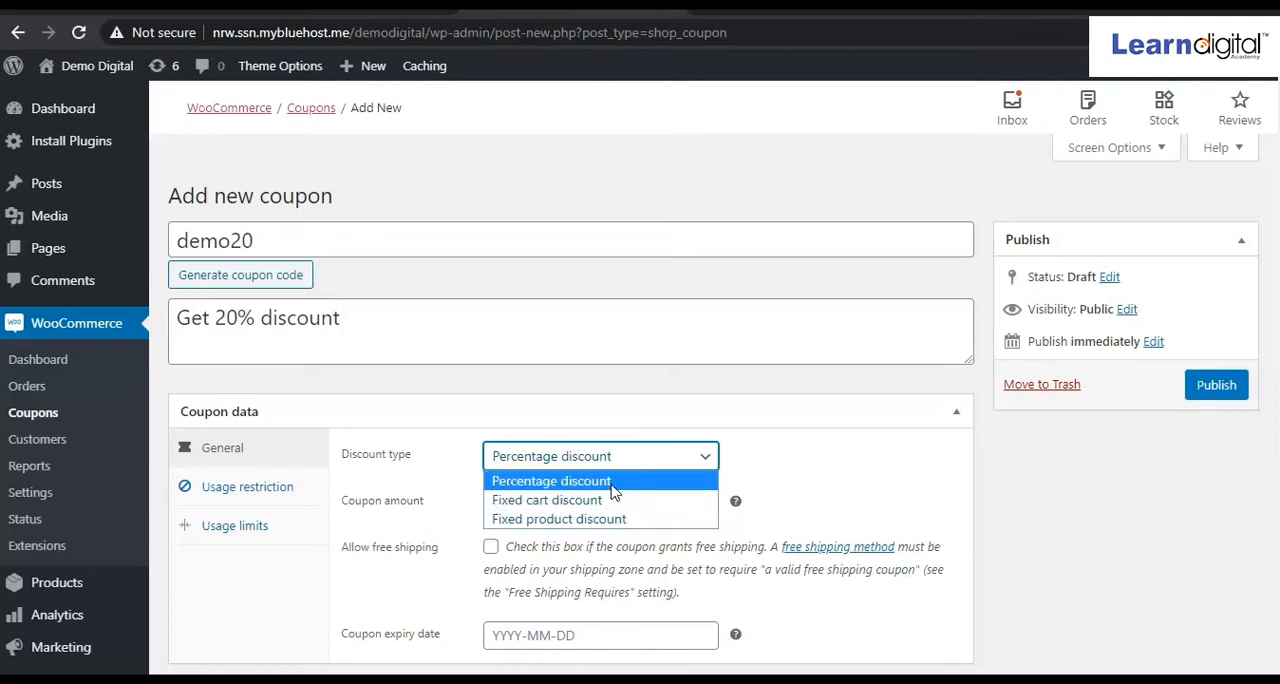
pyautogui.click(551, 481)
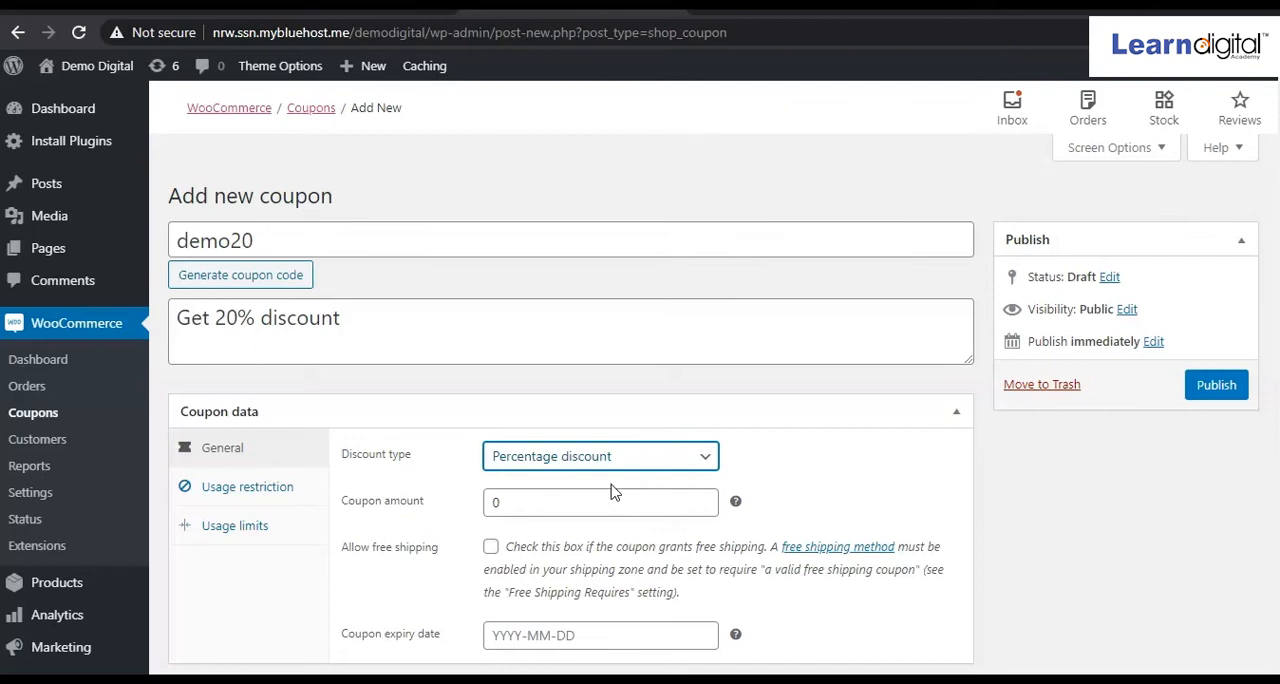
pyautogui.click(703, 458)
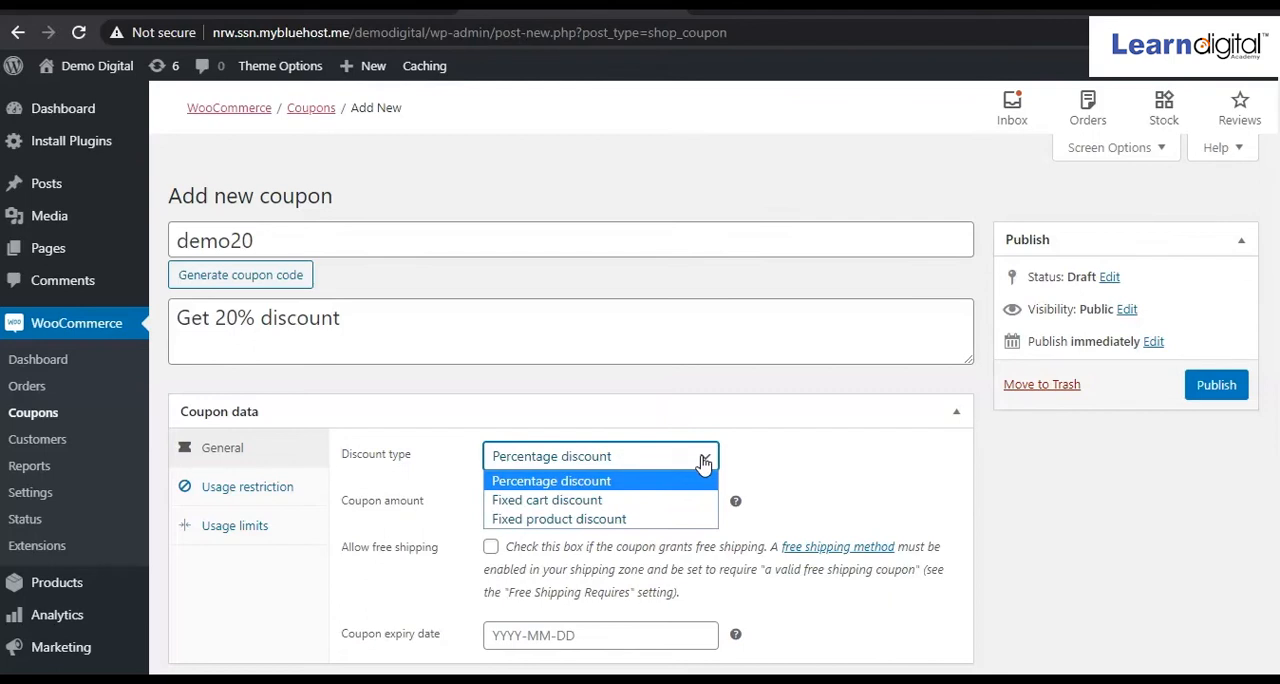
pyautogui.click(703, 458)
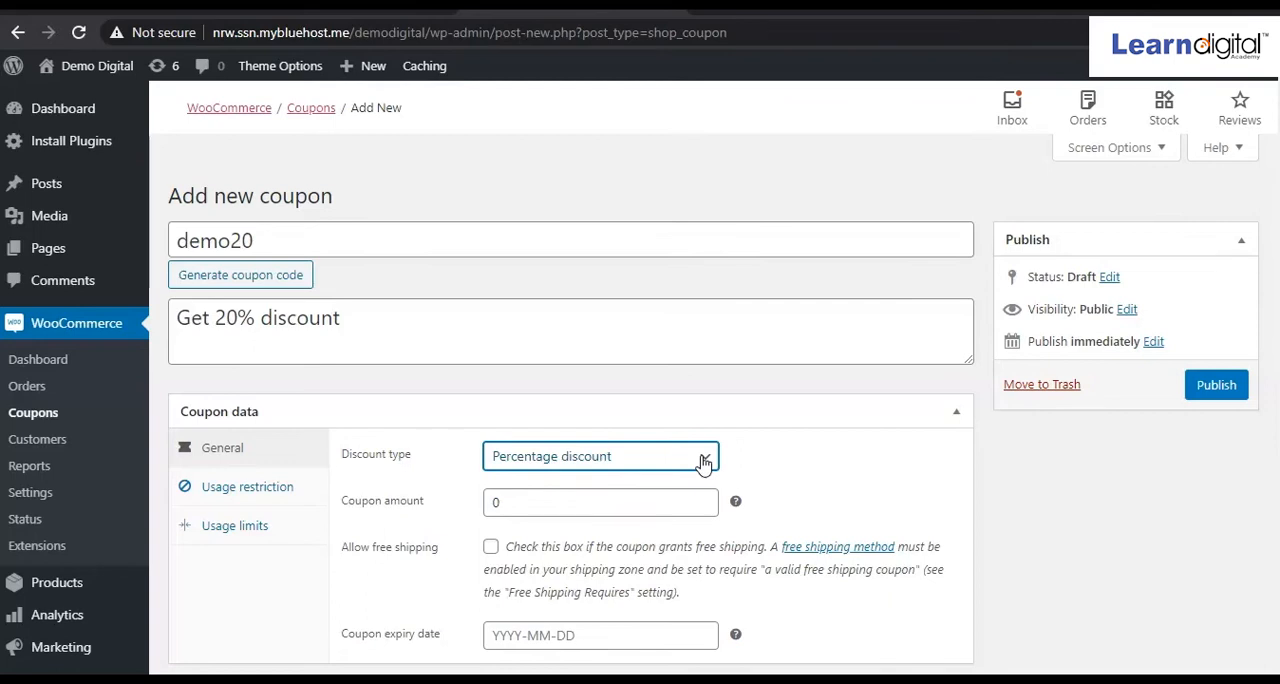
pyautogui.click(651, 502)
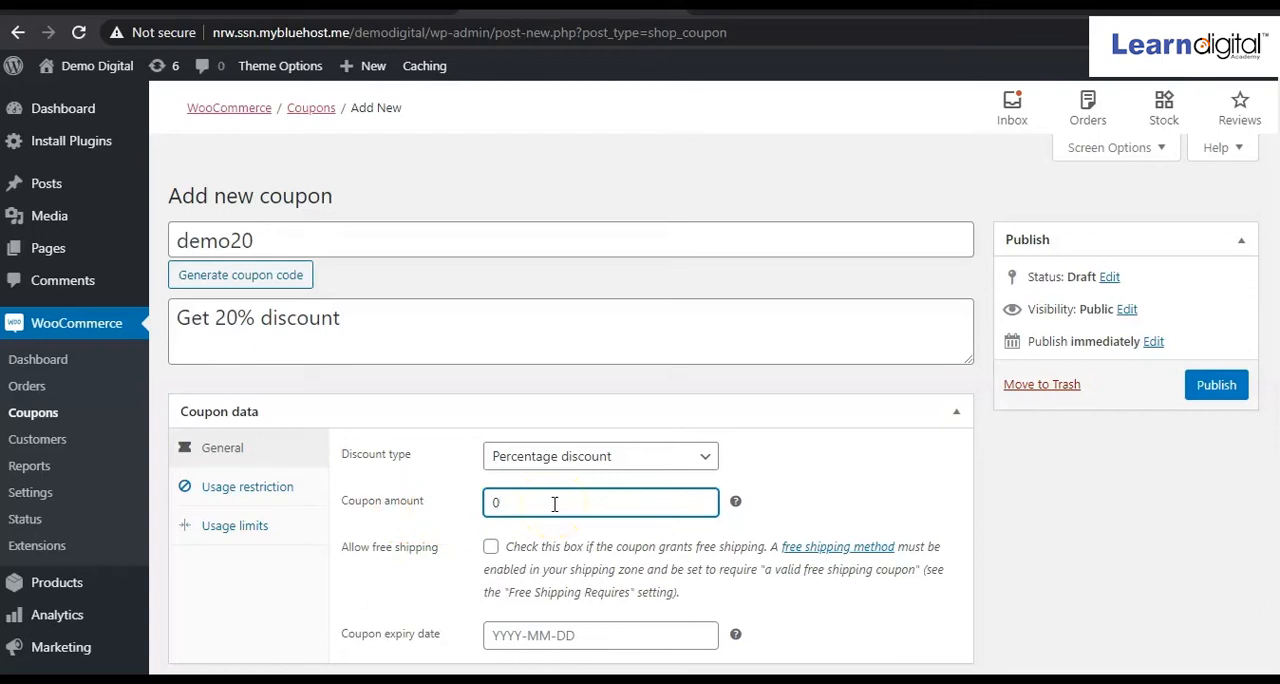
pyautogui.press('BackSpace')
pyautogui.press('BackSpace')
pyautogui.write('20')
pyautogui.moveTo(554, 504); pyautogui.dragTo(509, 511)
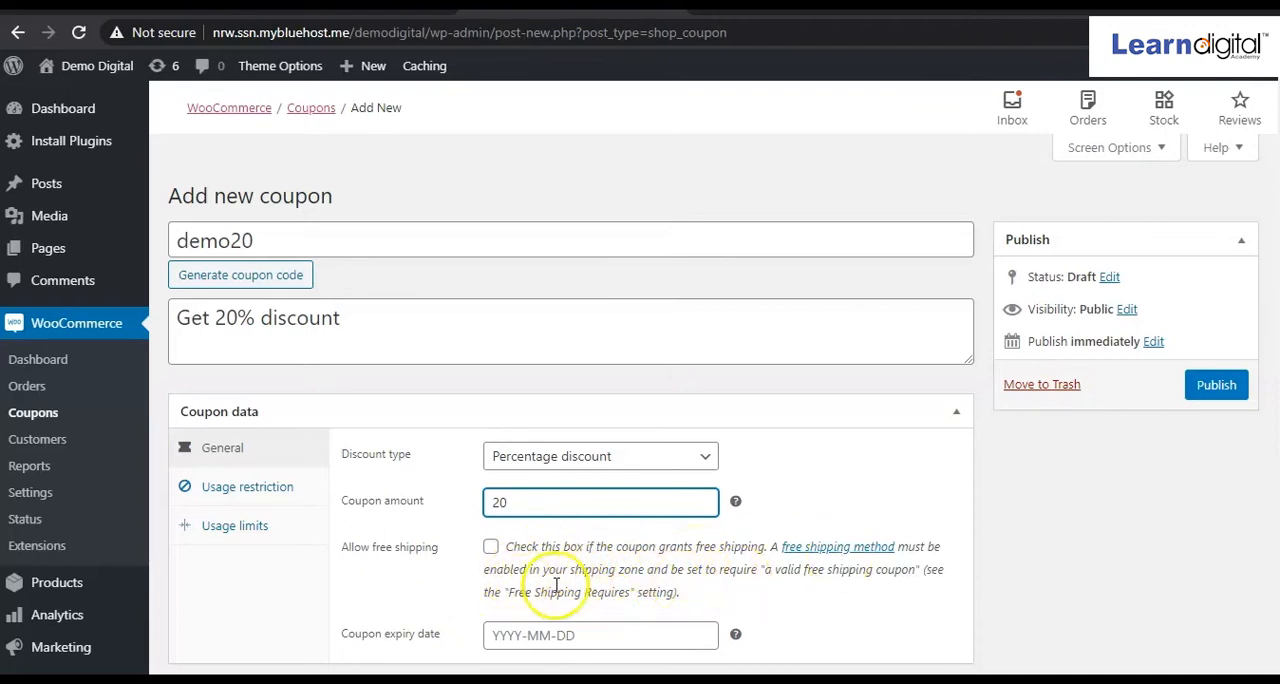
# Look at the coupon expiry date calendar and close it without choosing a date.
pyautogui.scroll(-3, 560, 580)
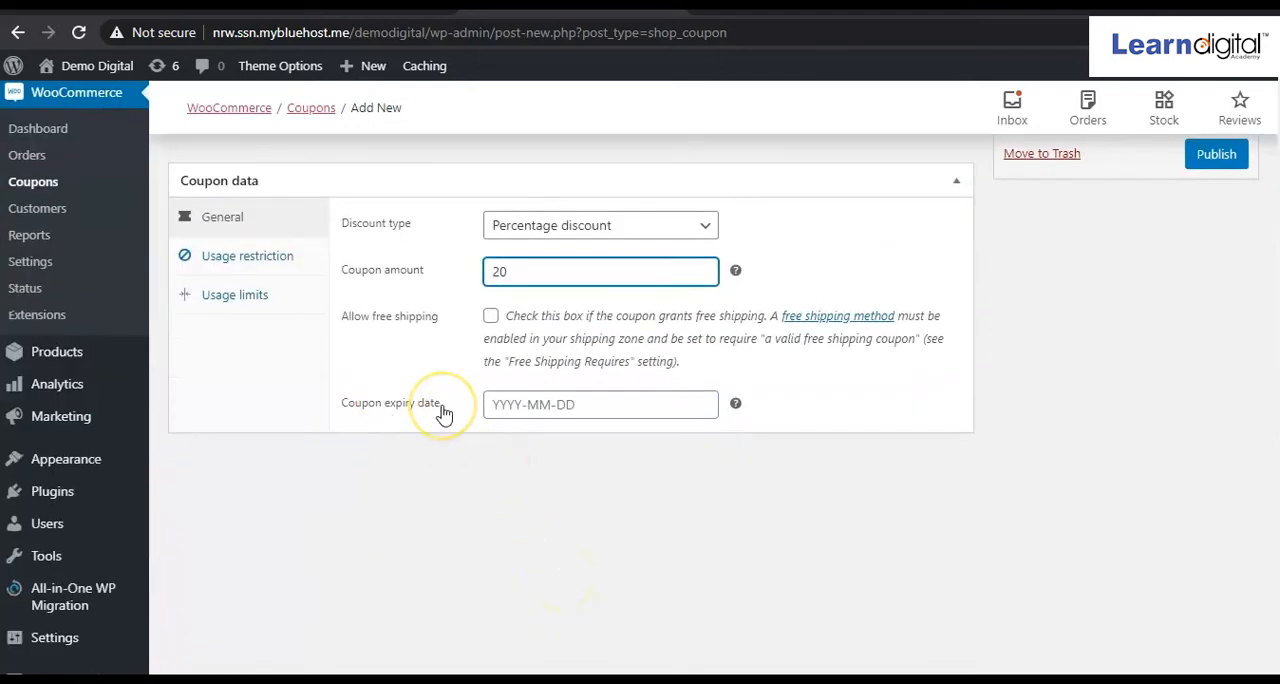
pyautogui.scroll(2, 443, 414)
pyautogui.click(681, 559)
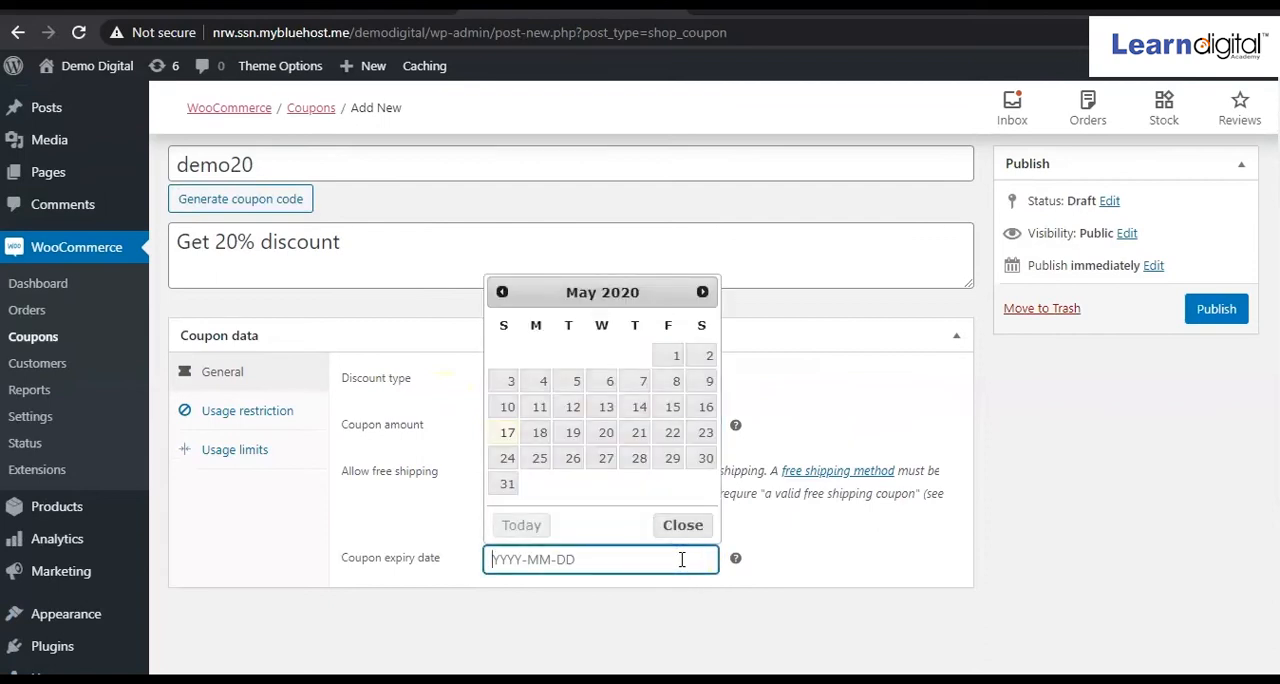
pyautogui.click(812, 576)
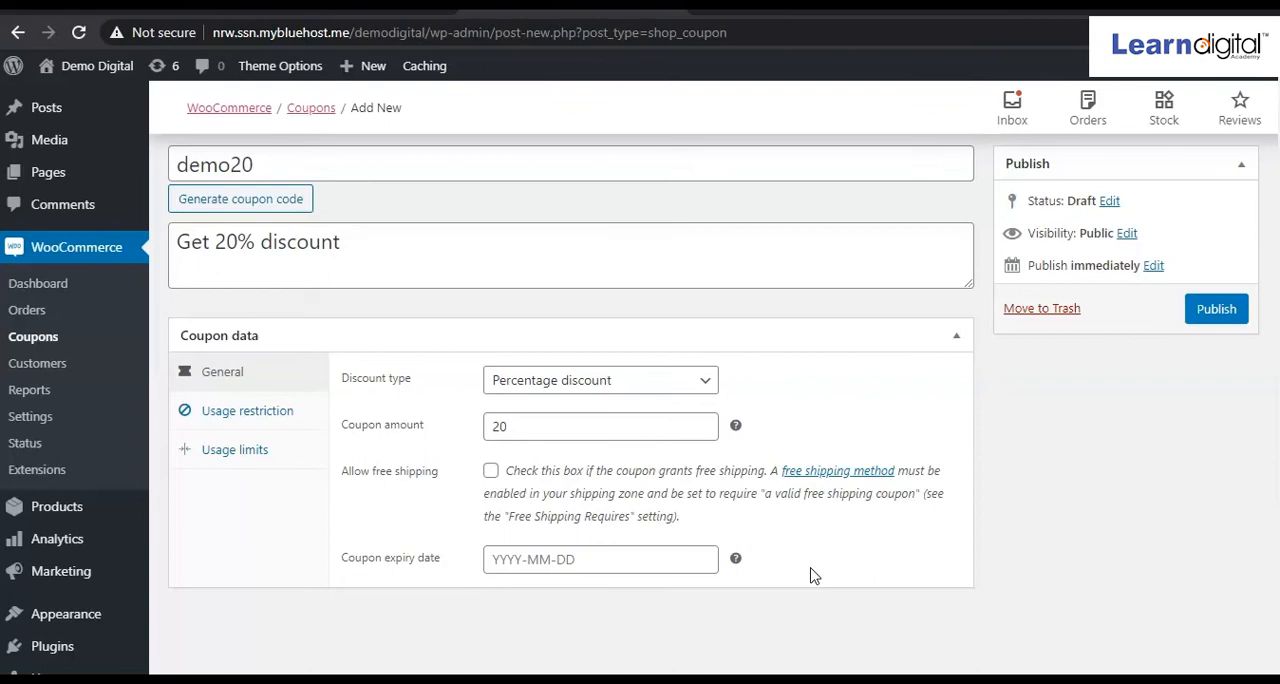
# In the coupon's usage restrictions, set the minimum spend to 500 and enable individual use only.
pyautogui.click(247, 420)
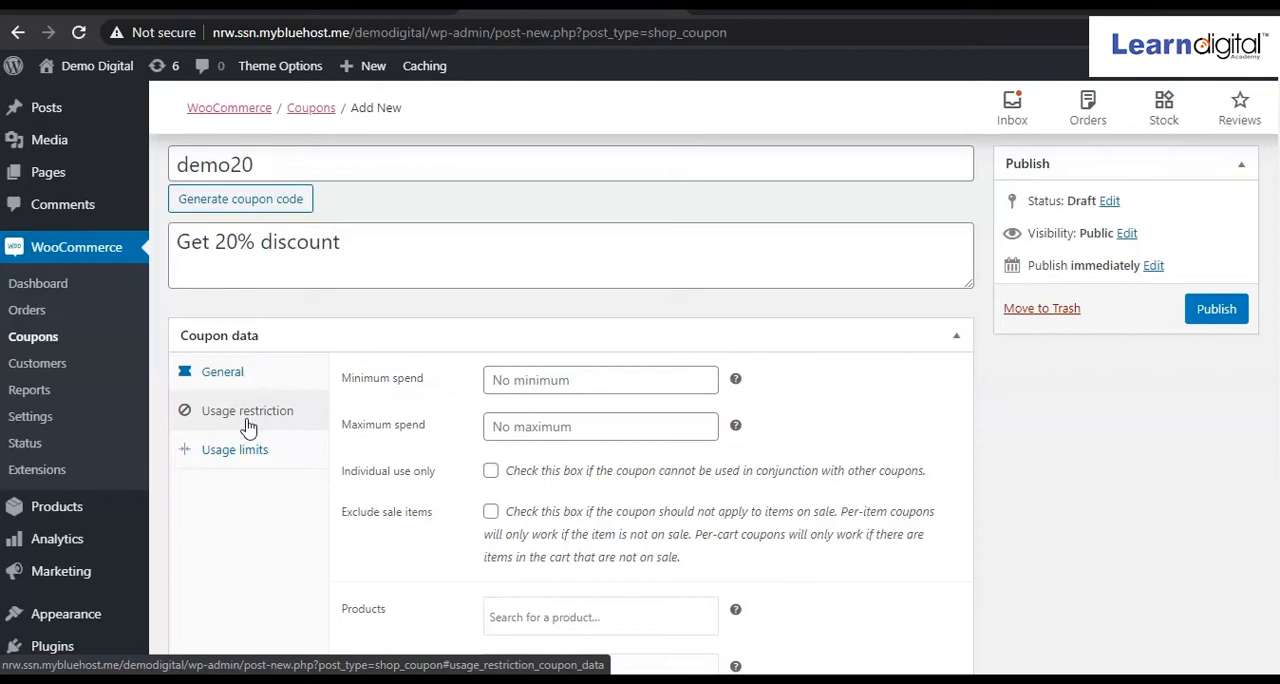
pyautogui.click(503, 380)
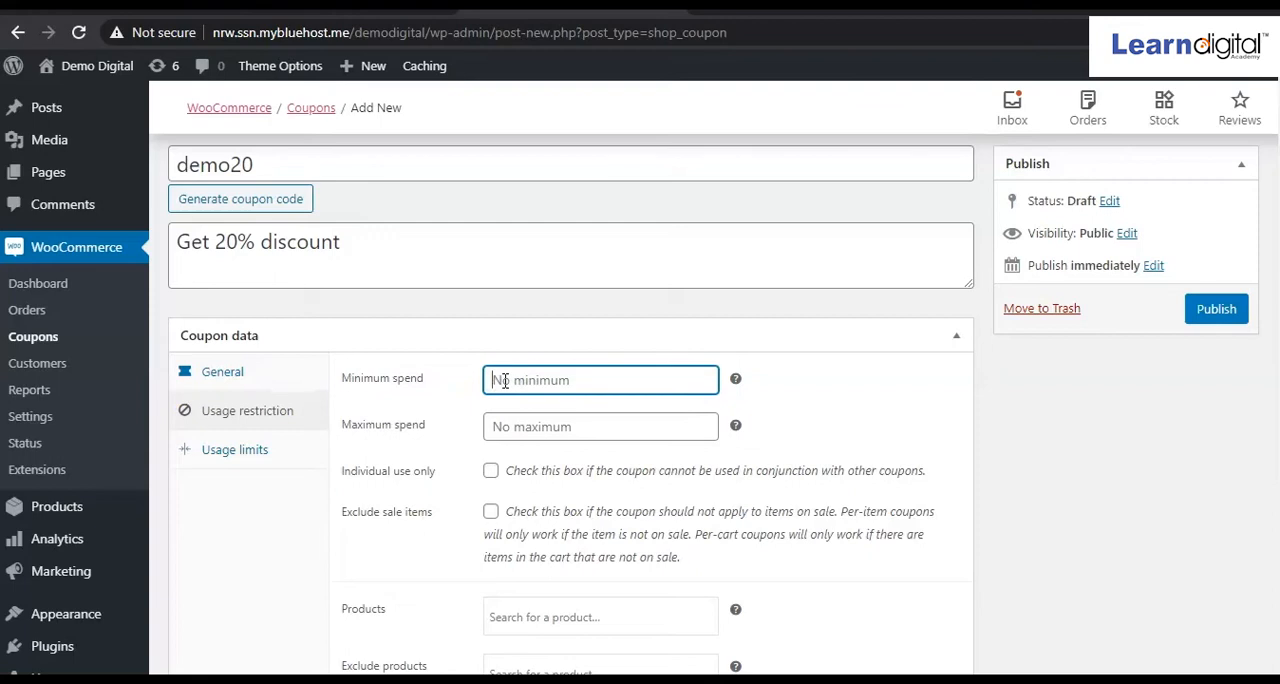
pyautogui.write('500')
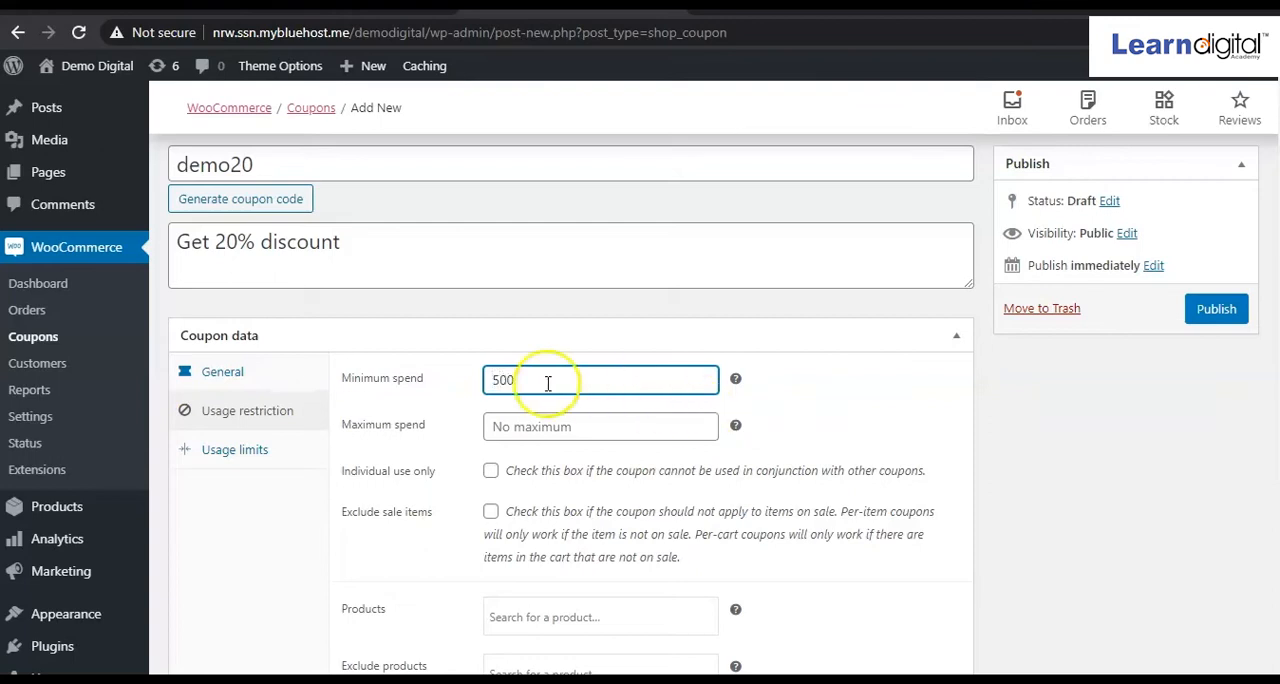
pyautogui.click(489, 385)
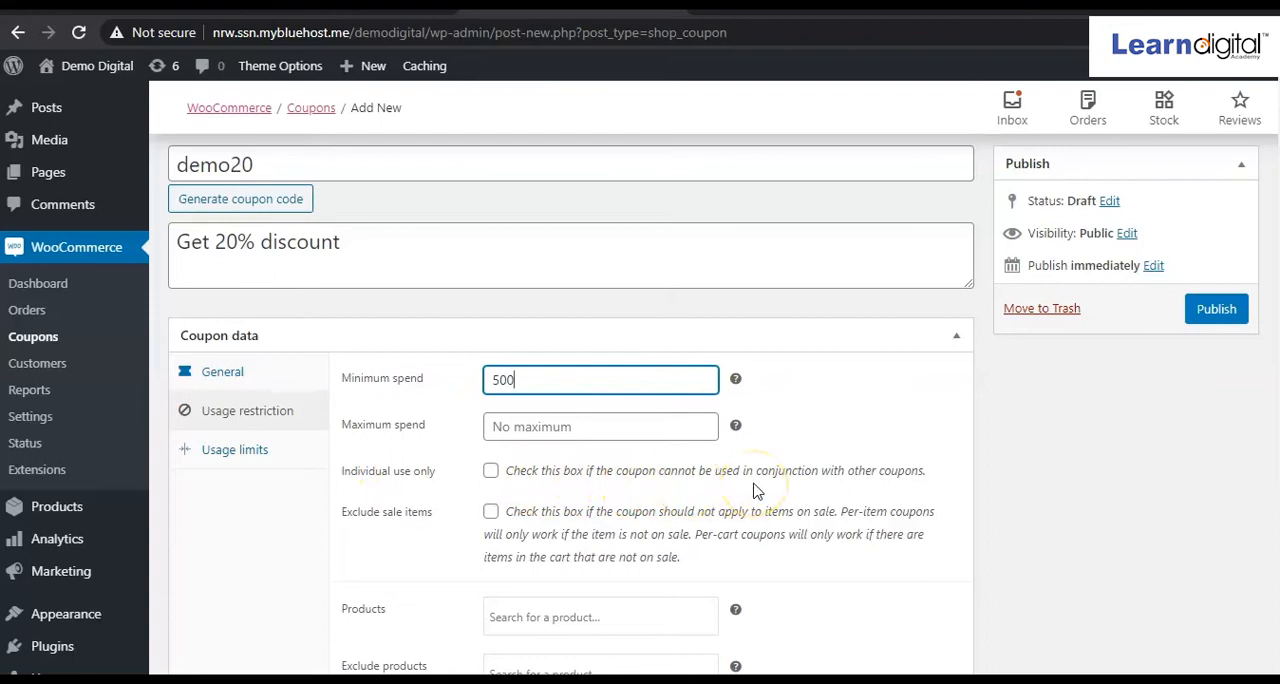
pyautogui.click(493, 473)
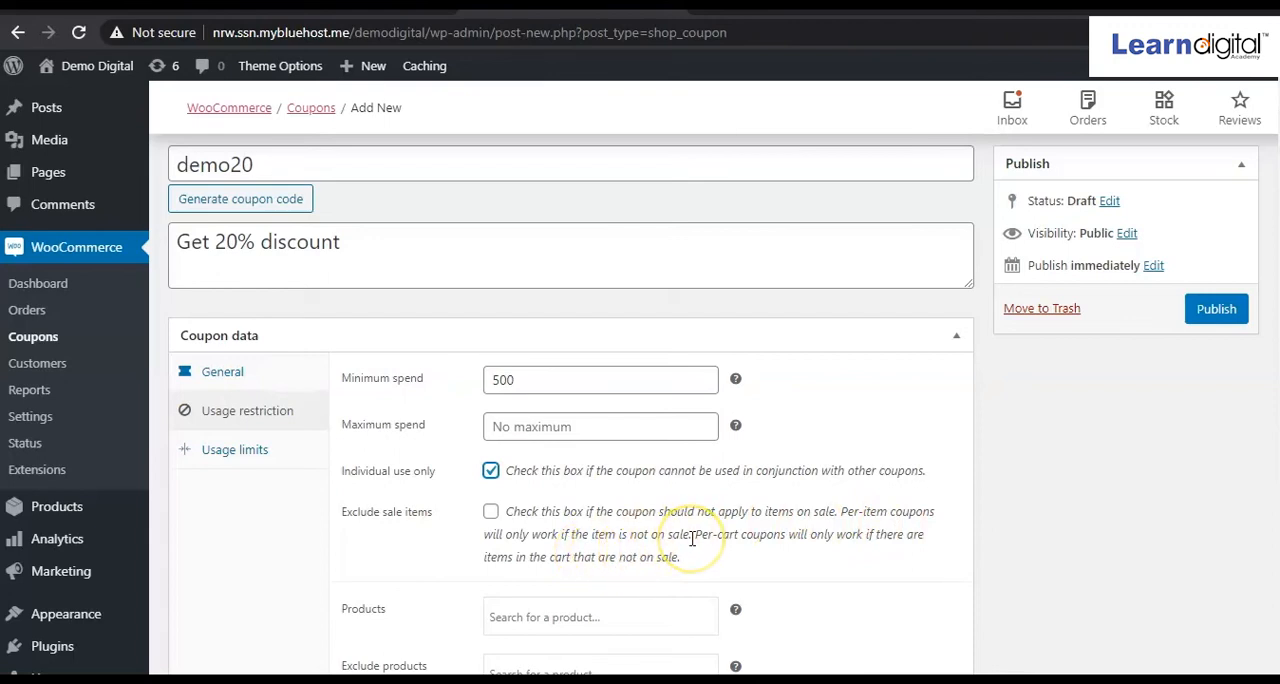
pyautogui.scroll(-3, 691, 538)
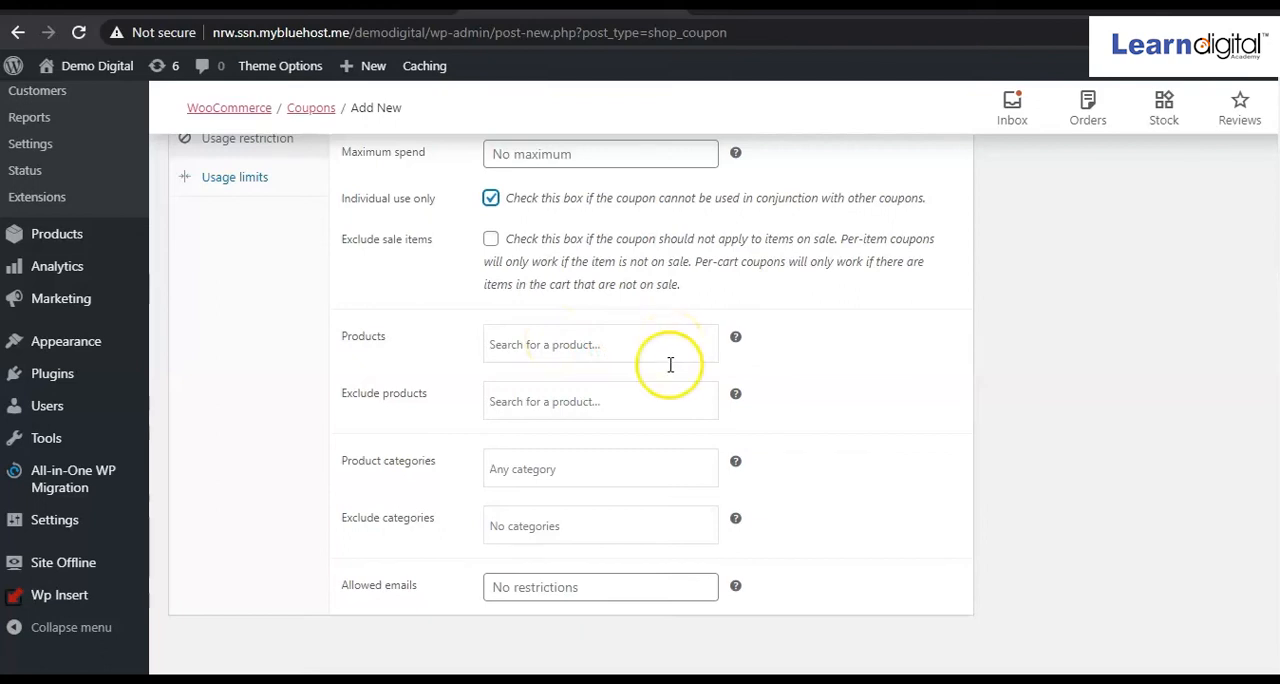
pyautogui.scroll(5, 670, 364)
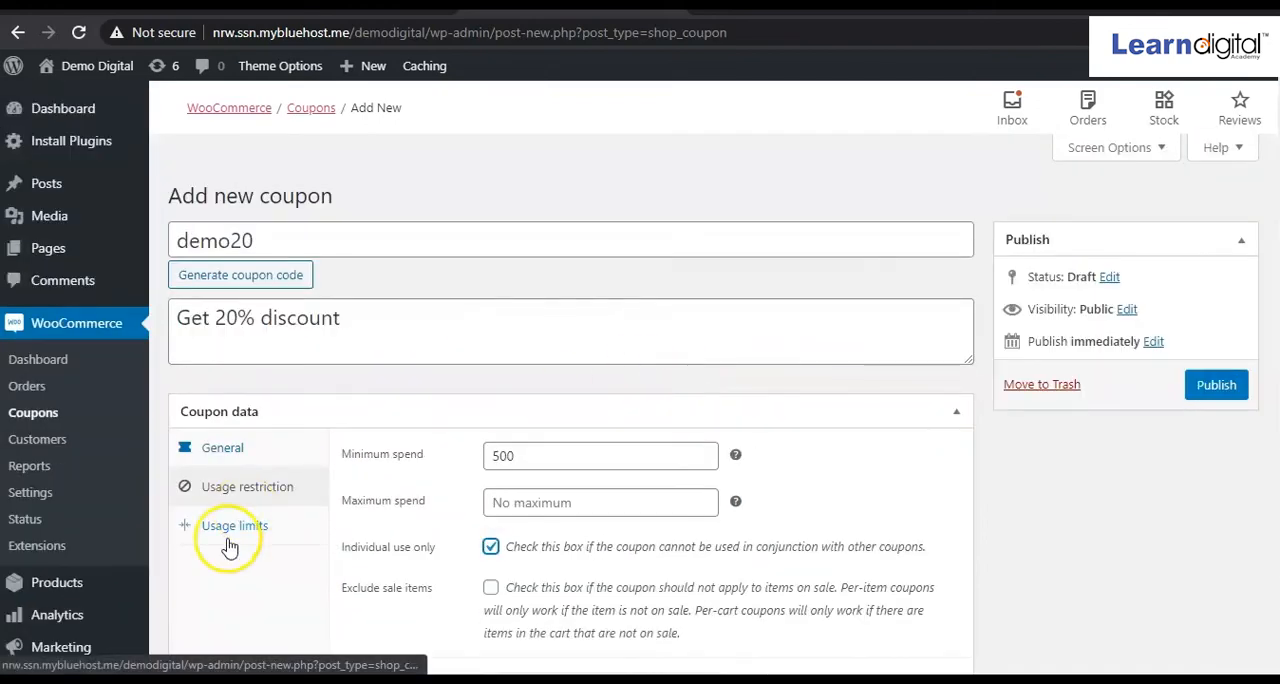
# Set the usage limit per coupon to 10 and leave the limit on the number of items empty.
pyautogui.click(230, 536)
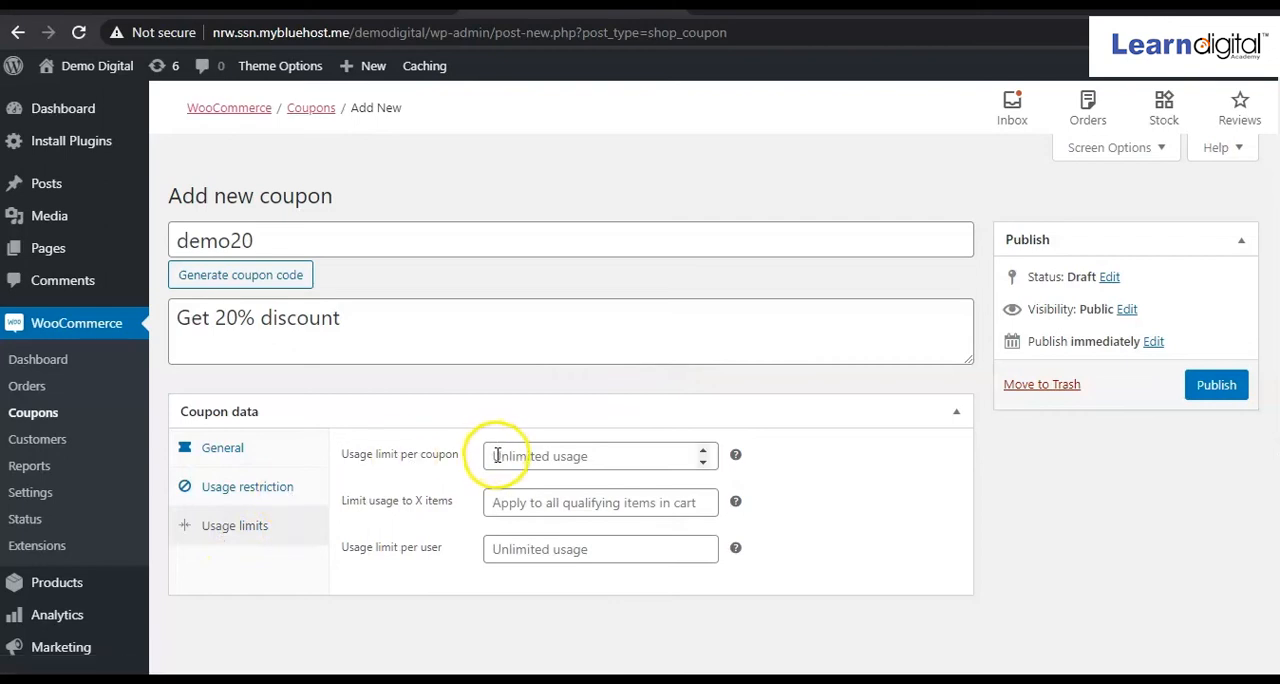
pyautogui.click(536, 455)
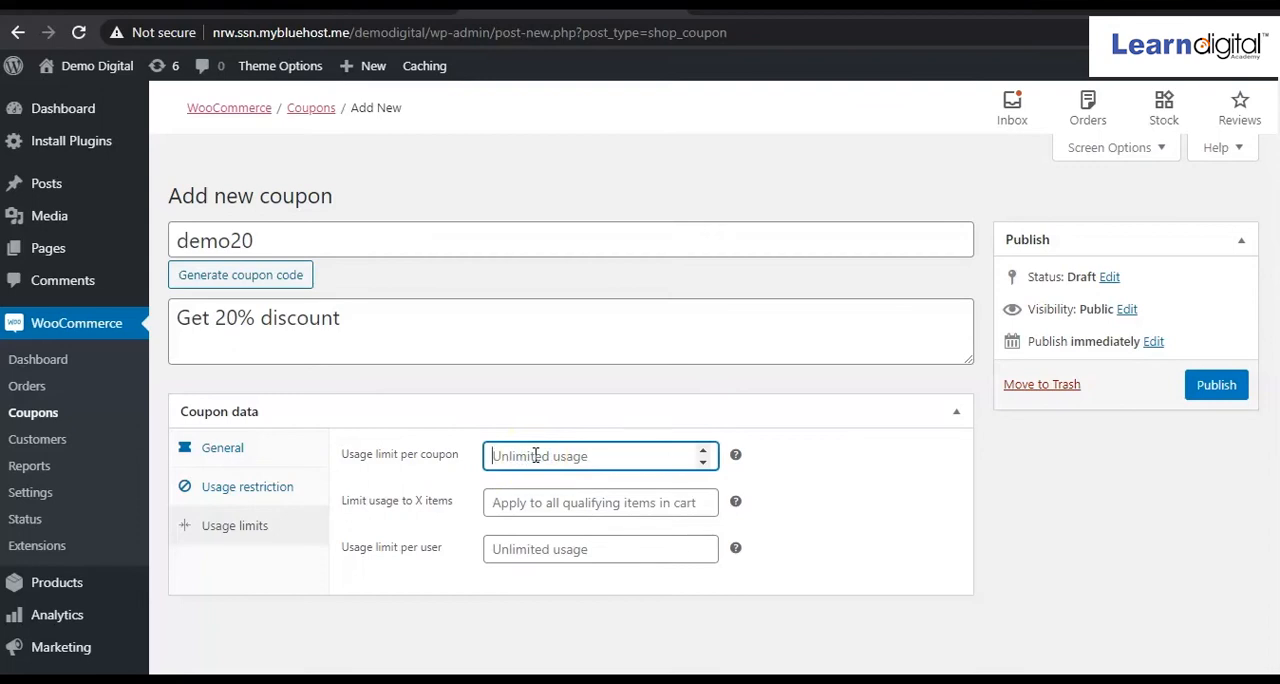
pyautogui.write('10')
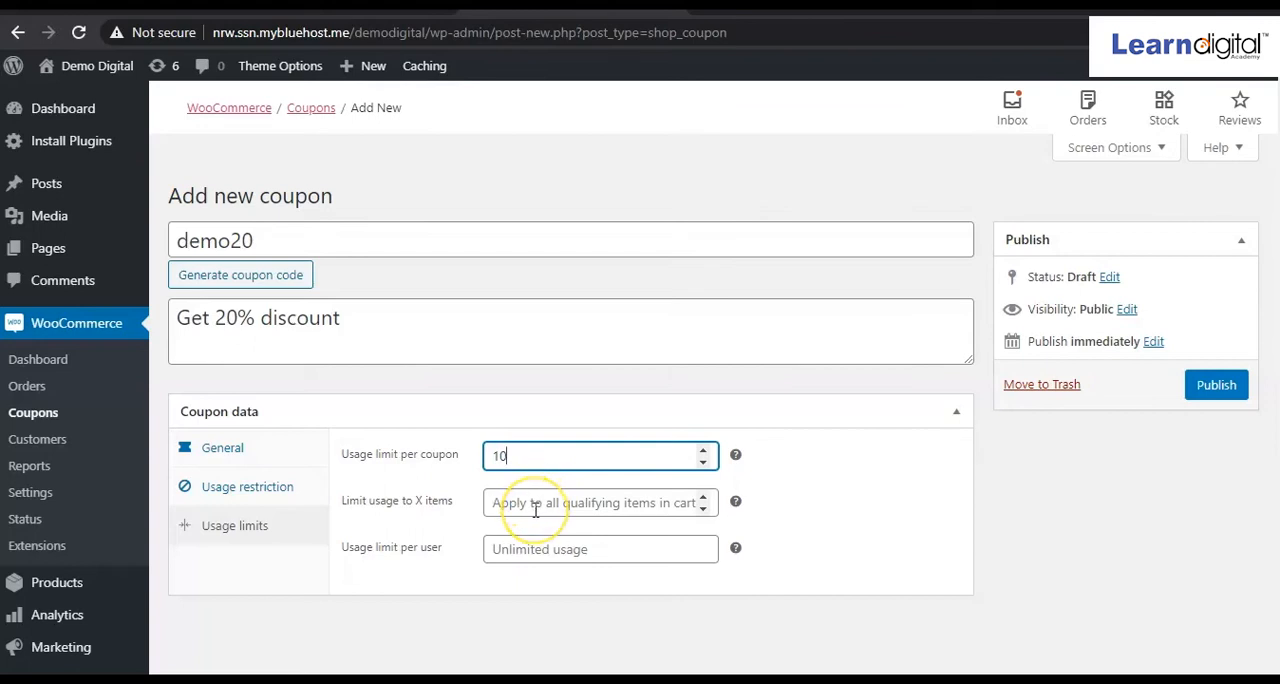
pyautogui.click(703, 510)
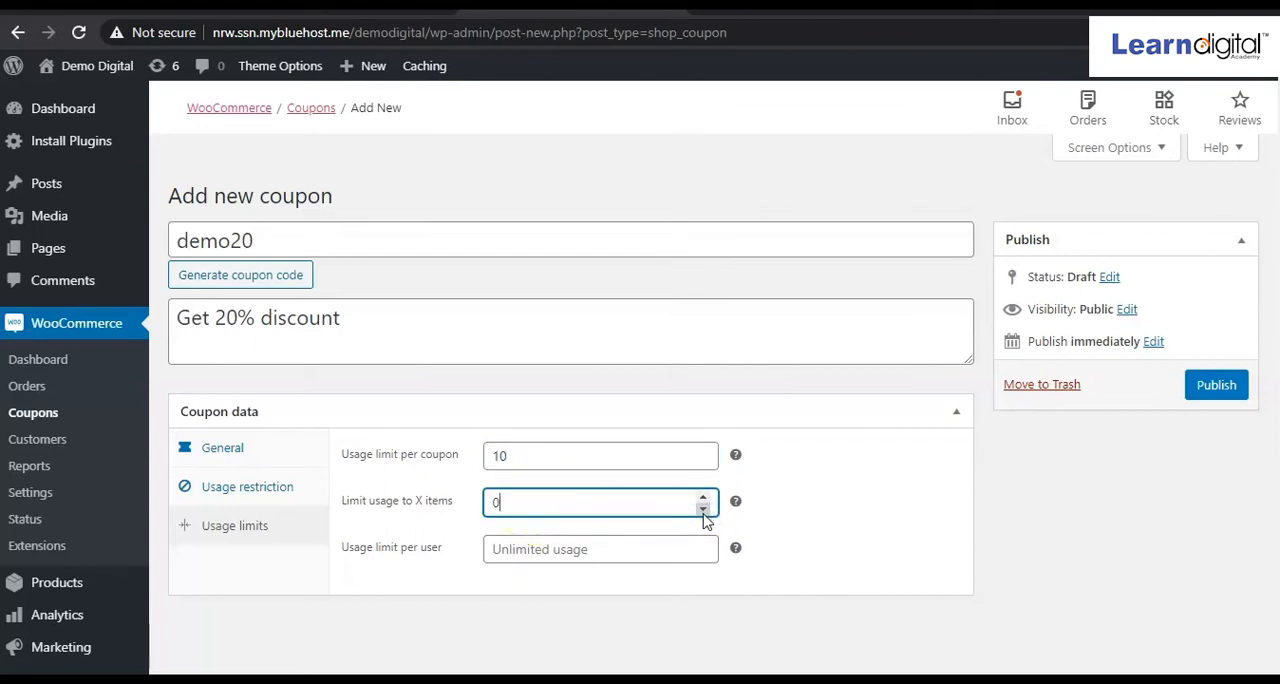
pyautogui.click(703, 496)
pyautogui.press('BackSpace')
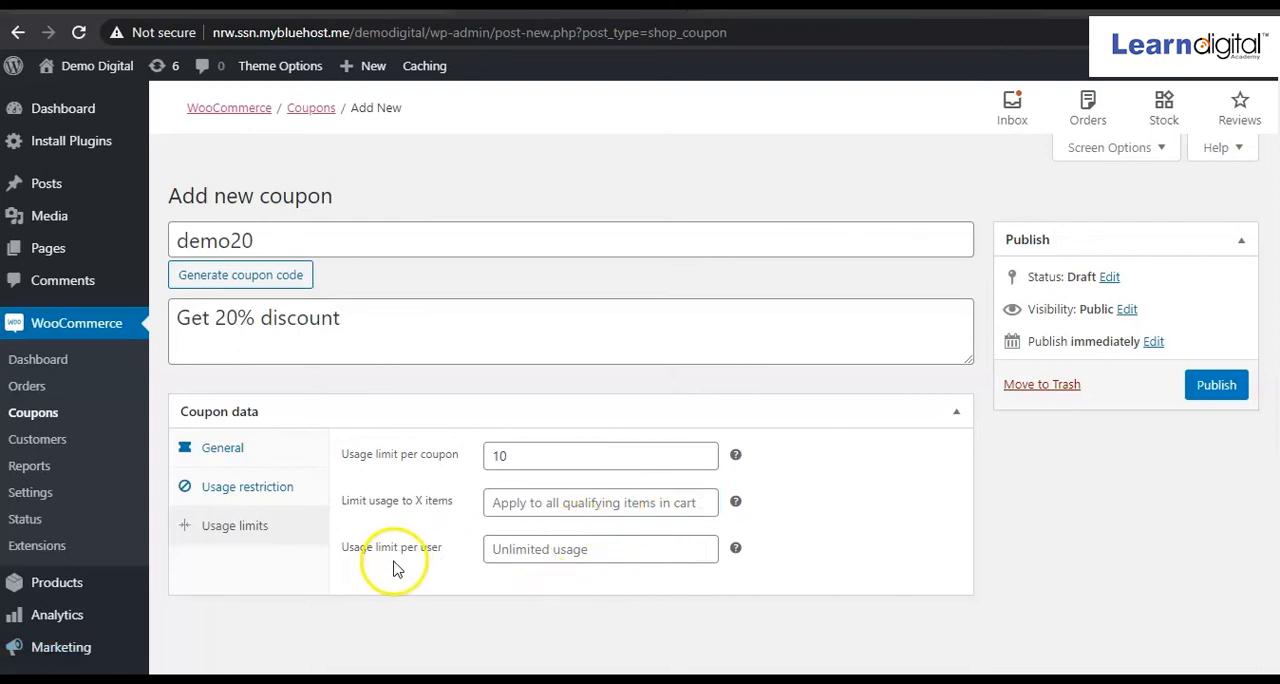
# Set the usage limit per user to 1 and publish the coupon.
pyautogui.click(582, 546)
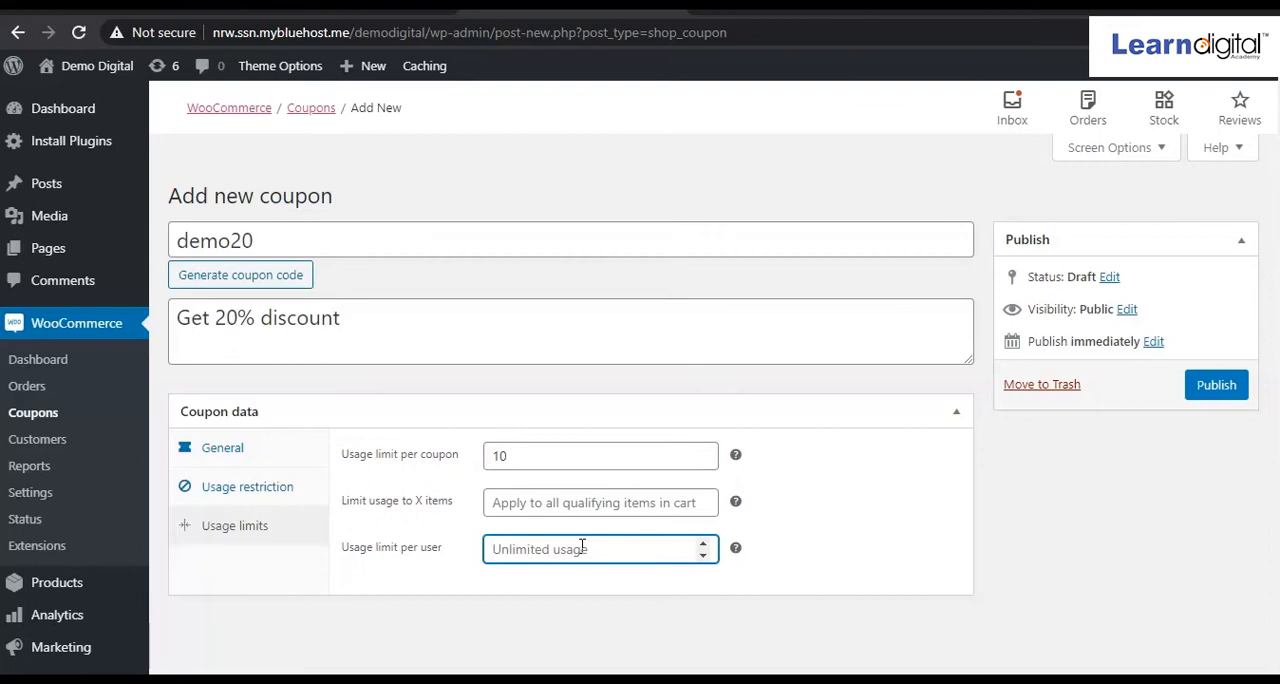
pyautogui.write('1')
pyautogui.click(780, 595)
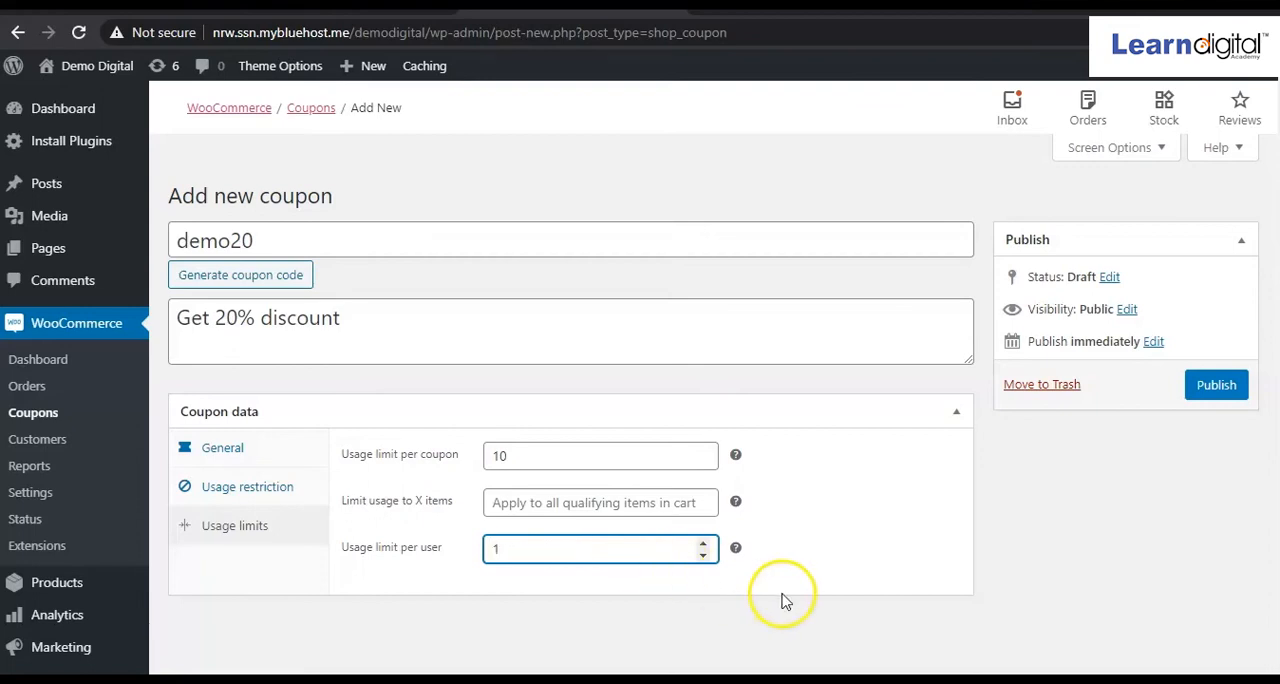
pyautogui.click(507, 617)
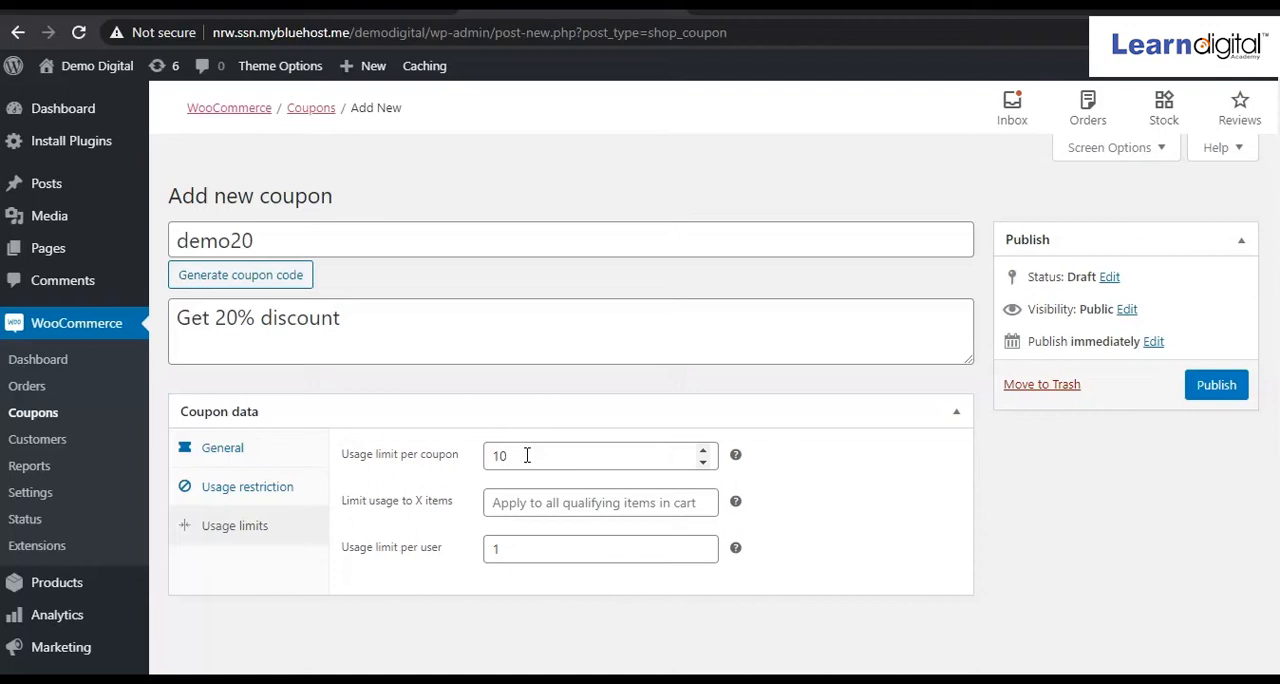
pyautogui.click(757, 468)
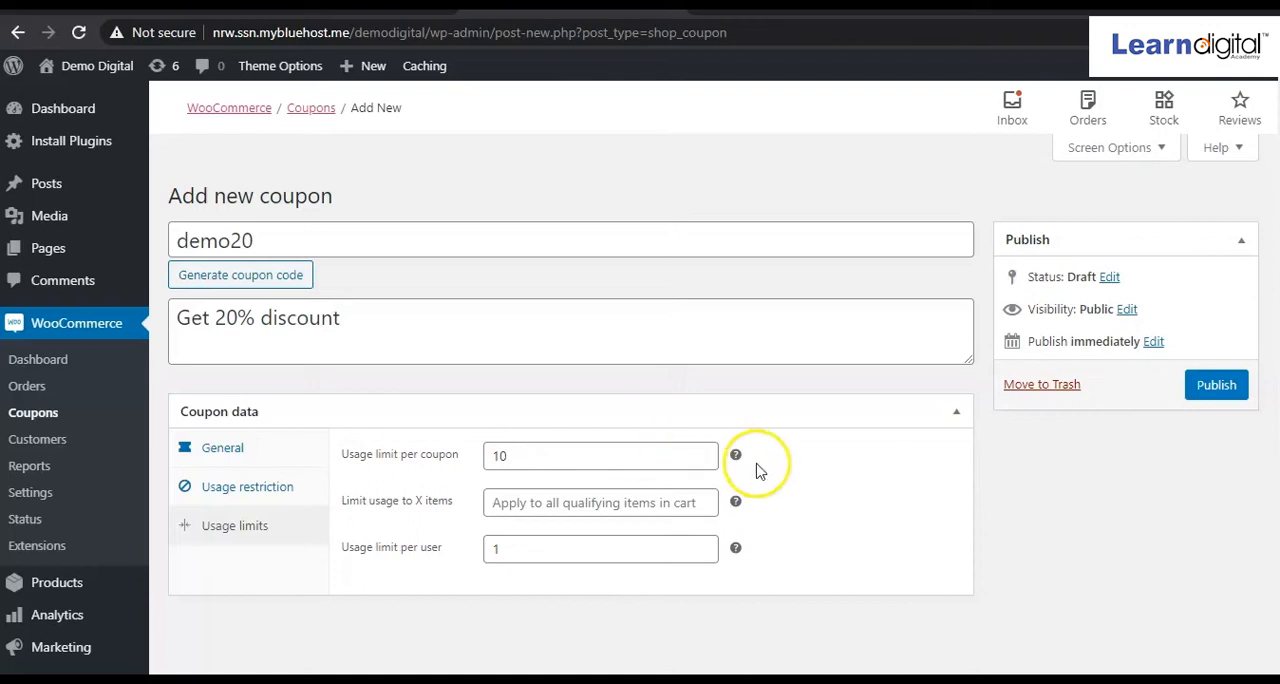
pyautogui.click(1215, 389)
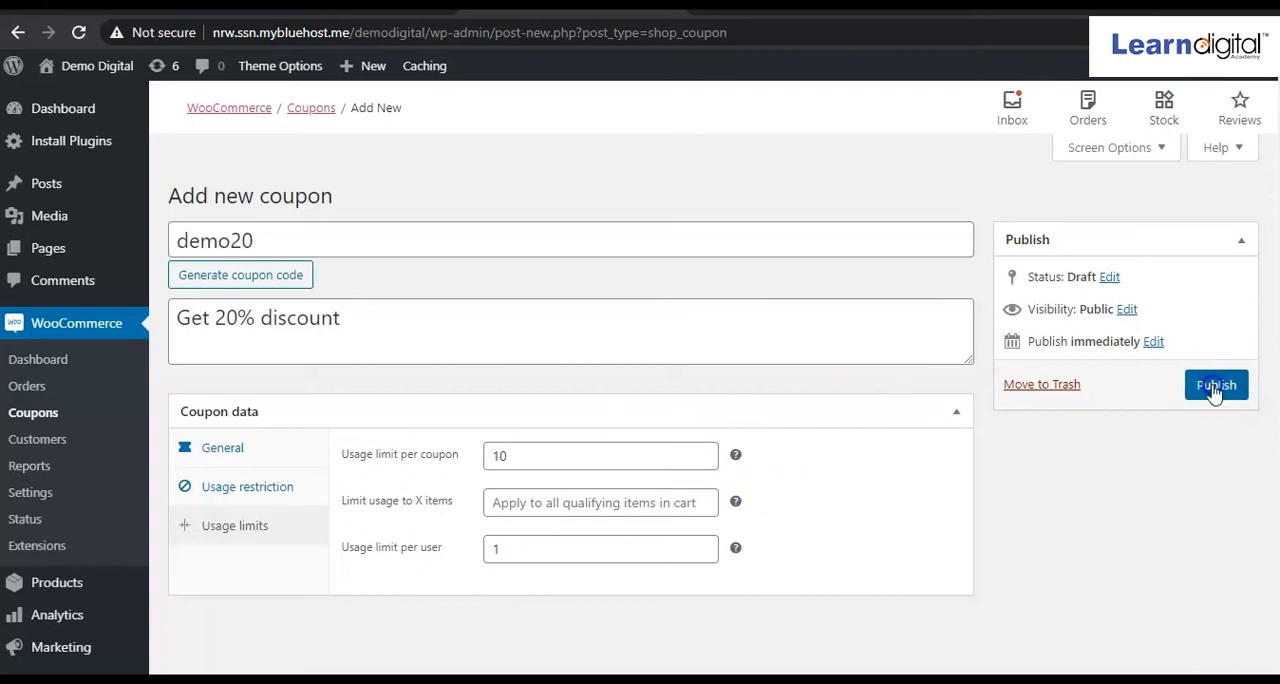
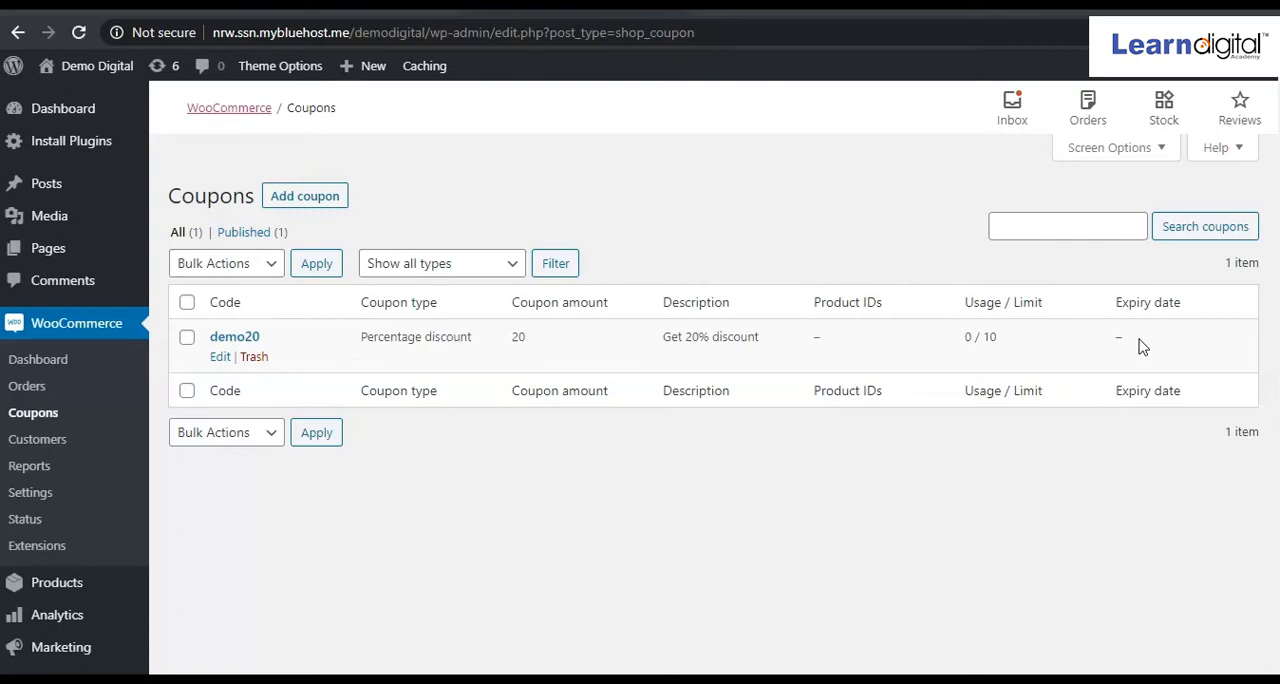
# Leave the coupon list and start creating a new product in the store.
pyautogui.click(490, 492)
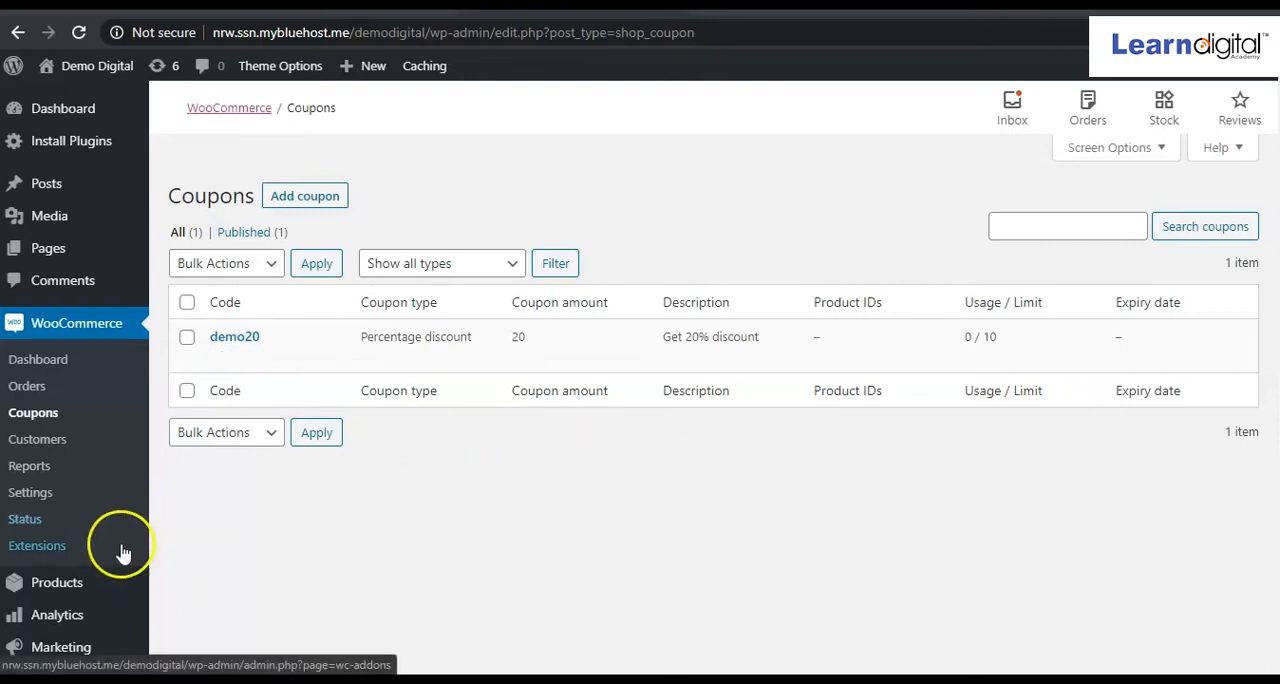
pyautogui.click(68, 588)
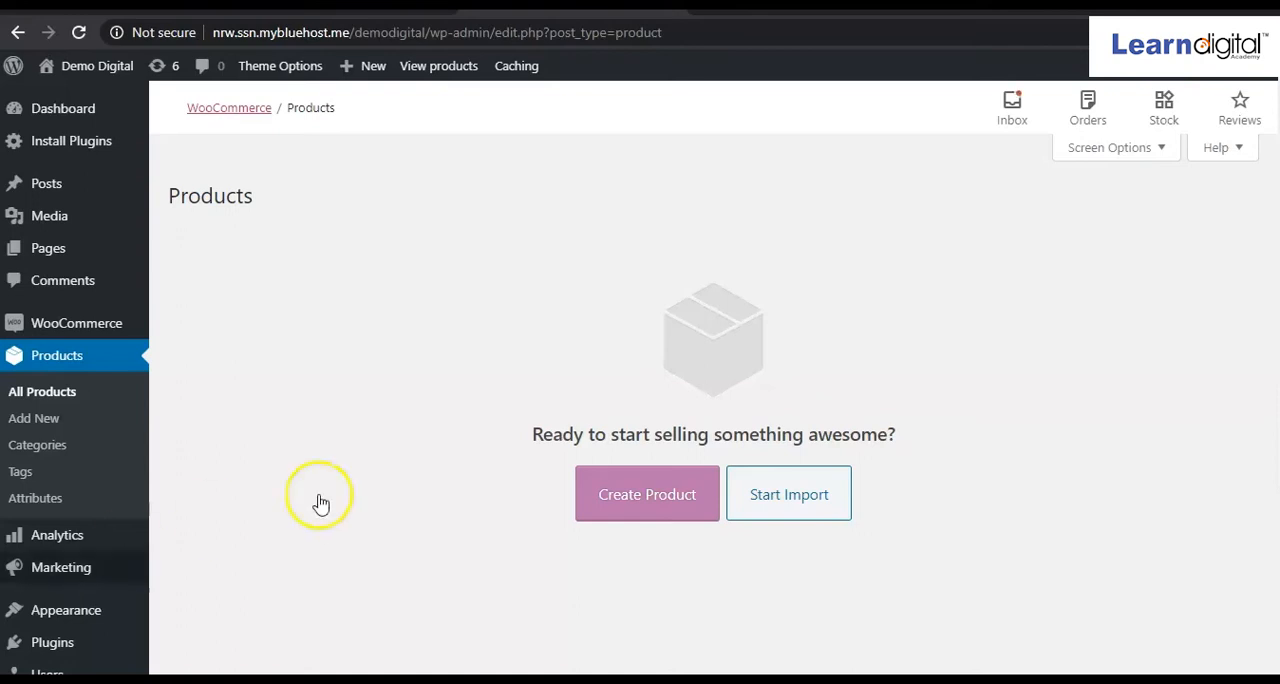
pyautogui.click(658, 516)
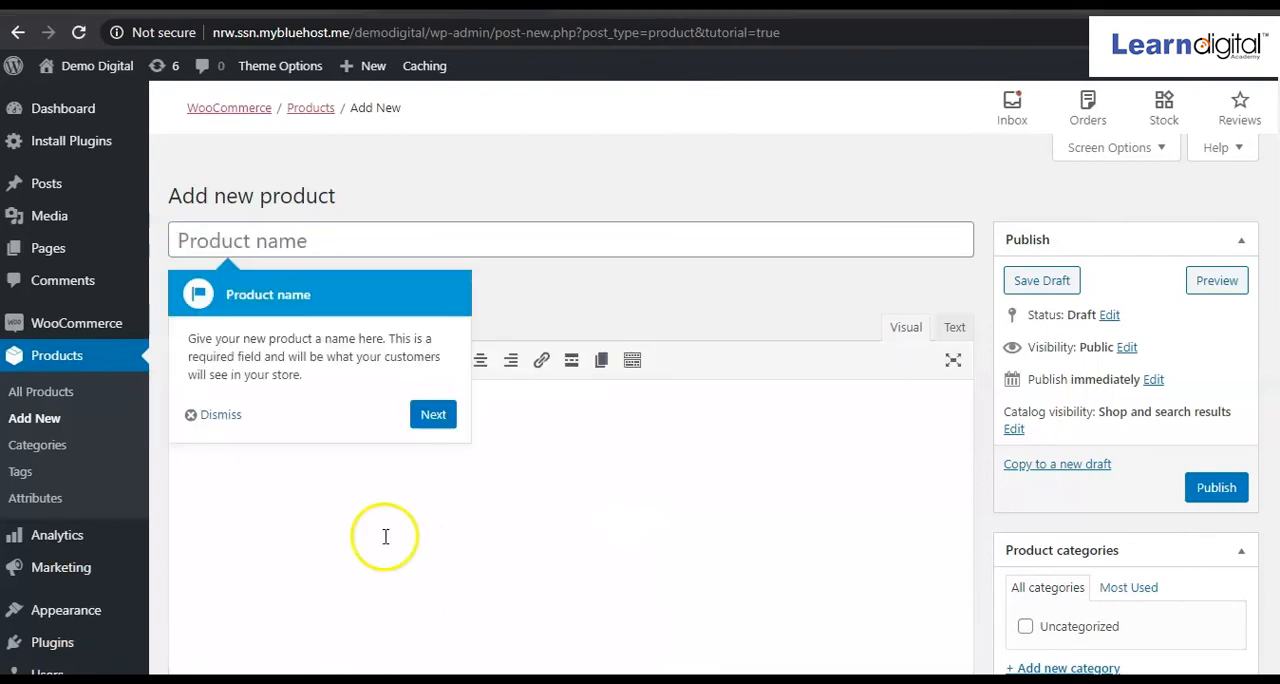
# Name the new product "Samsung Note" and dismiss the guided product tips.
pyautogui.click(292, 252)
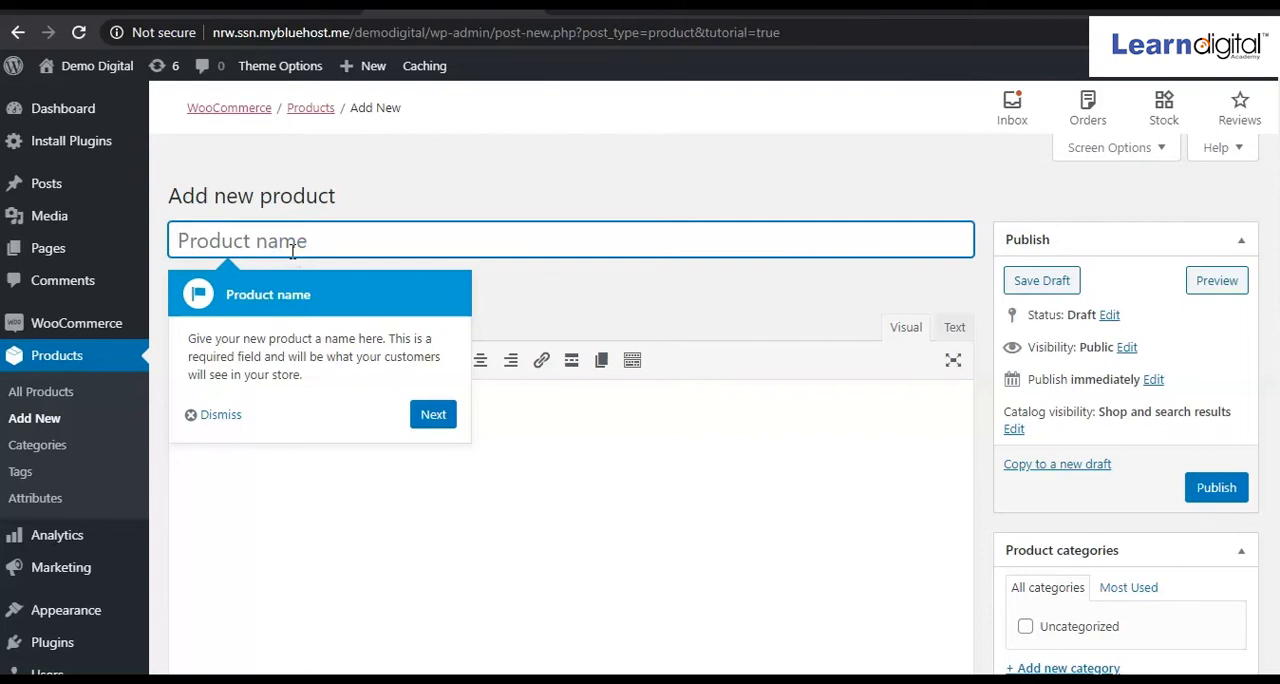
pyautogui.write('Mobile')
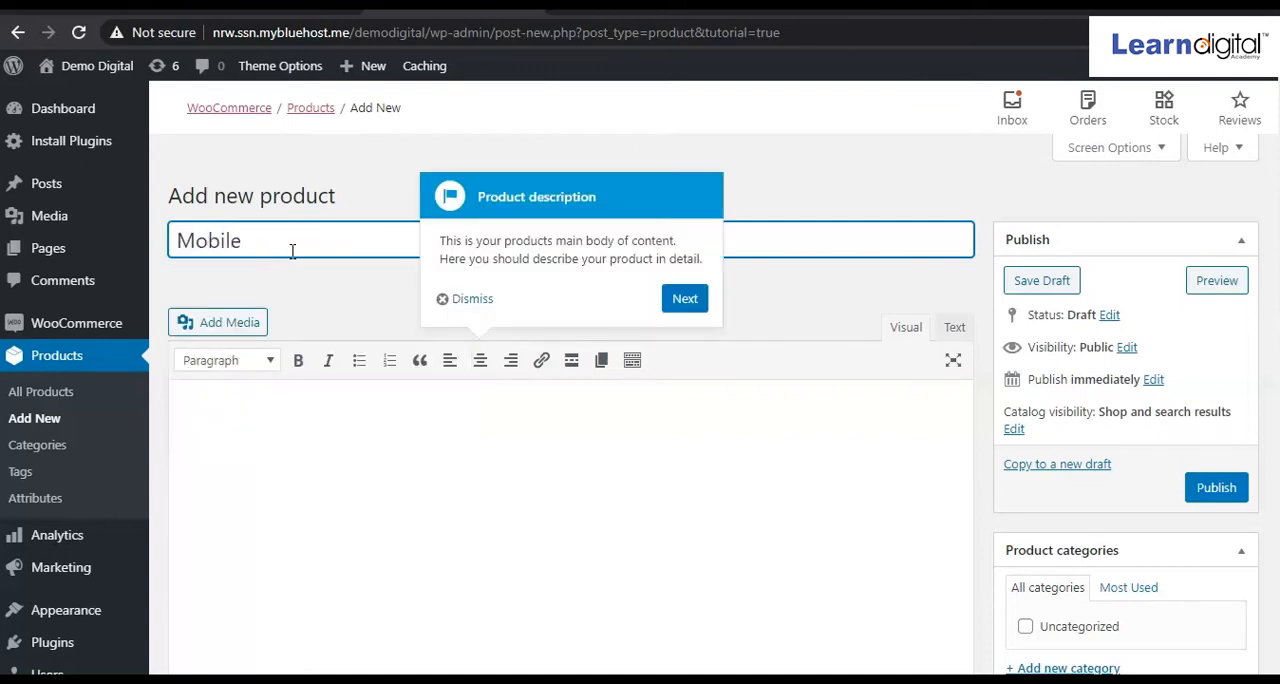
pyautogui.press('BackSpace')
pyautogui.press('BackSpace')
pyautogui.press('BackSpace')
pyautogui.press('BackSpace')
pyautogui.press('BackSpace')
pyautogui.press('BackSpace')
pyautogui.write('Samsung')
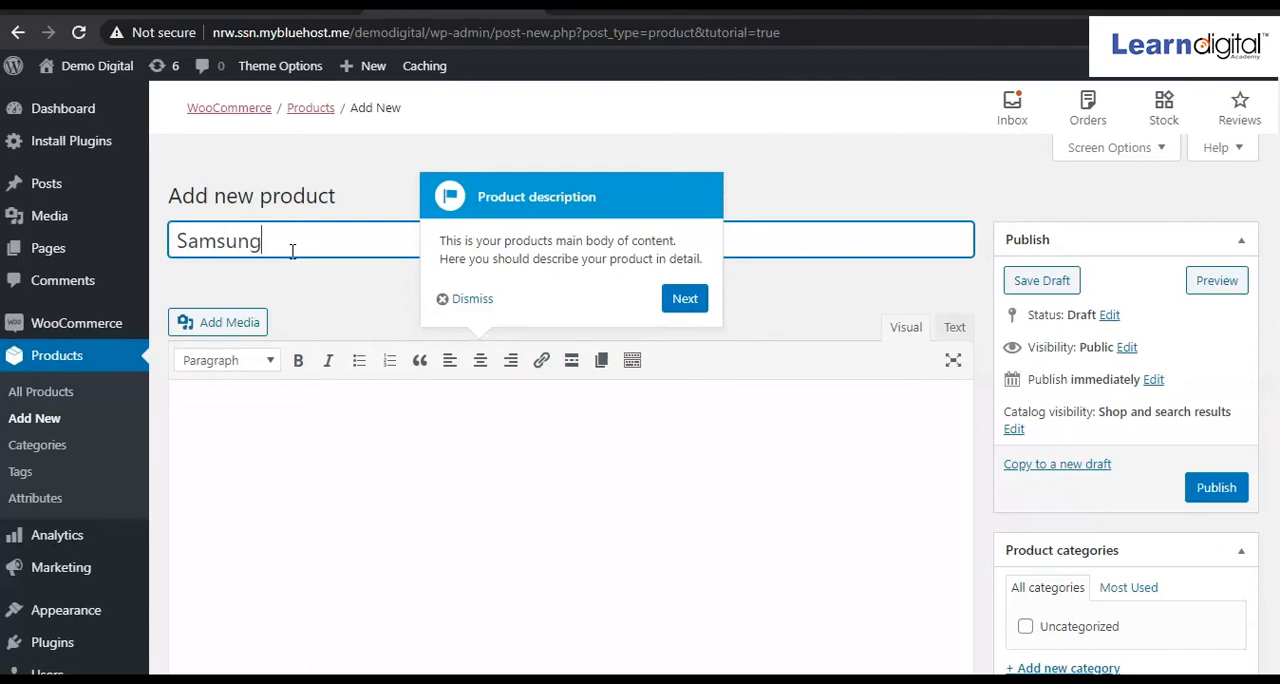
pyautogui.write(' Note')
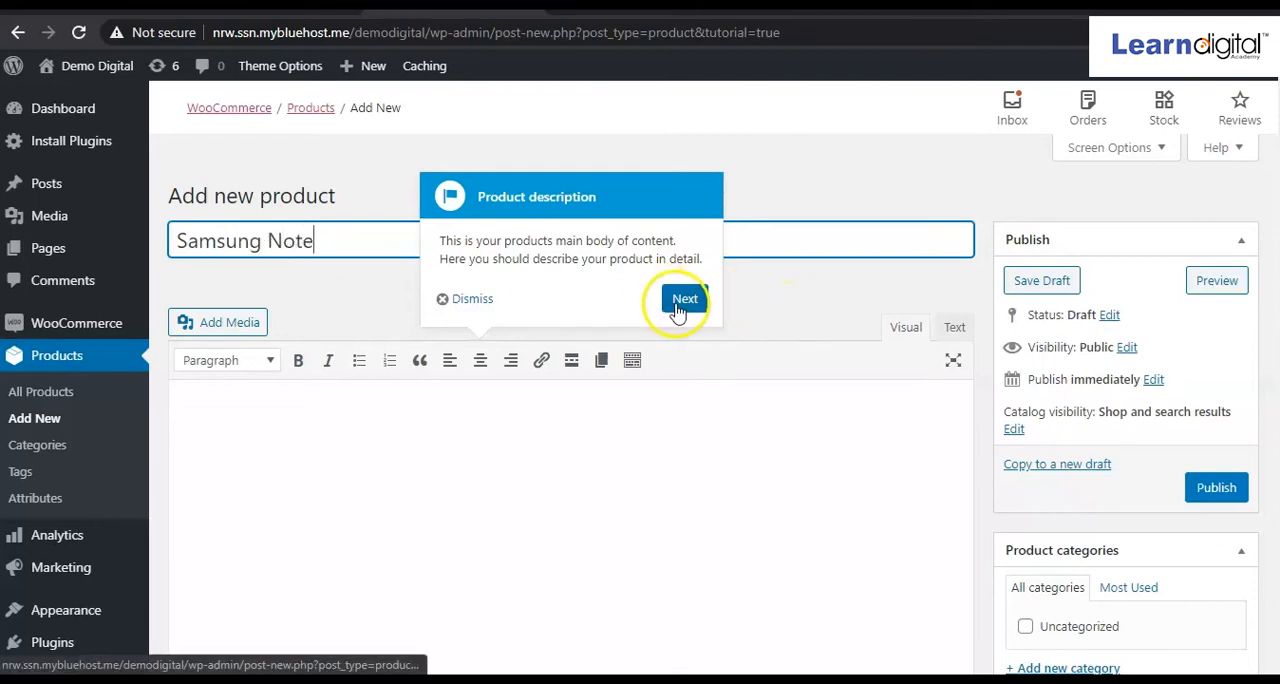
pyautogui.click(460, 312)
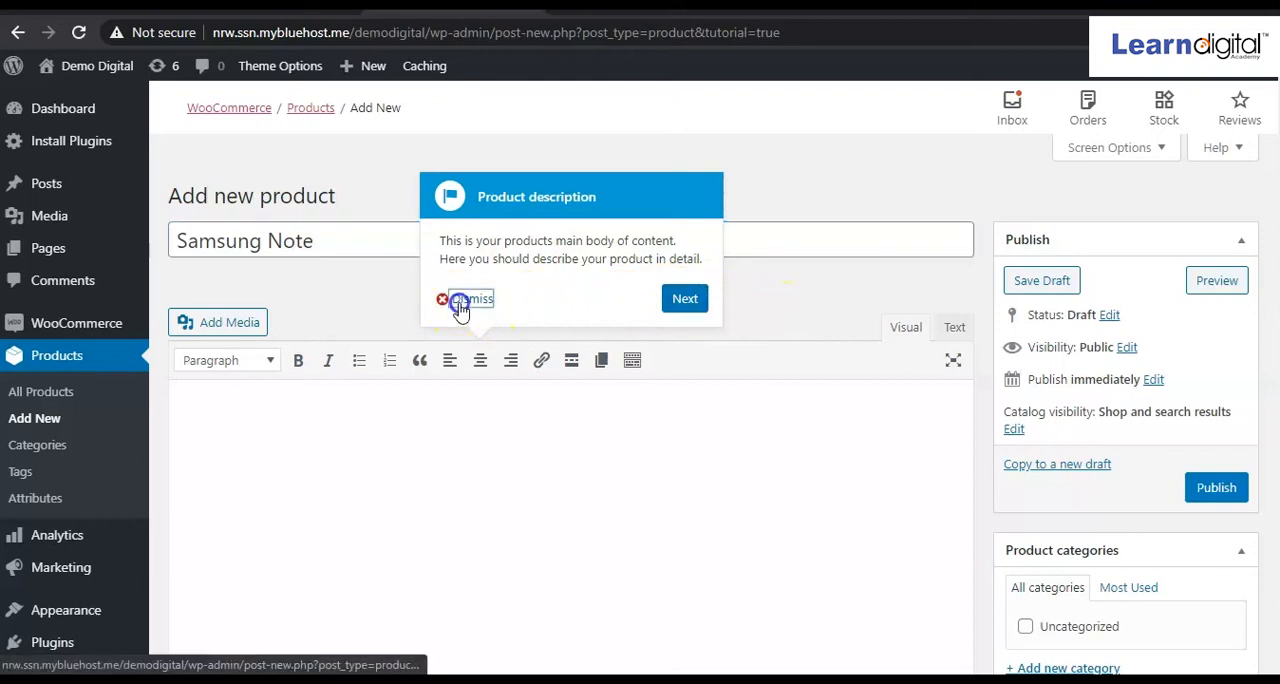
# Paste the phone's bulleted specifications, from "4 GB RAM | 64 GB ROM" to "Qualcomm Snapdragon 439 Processor", into the product short description.
pyautogui.scroll(-3, 434, 434)
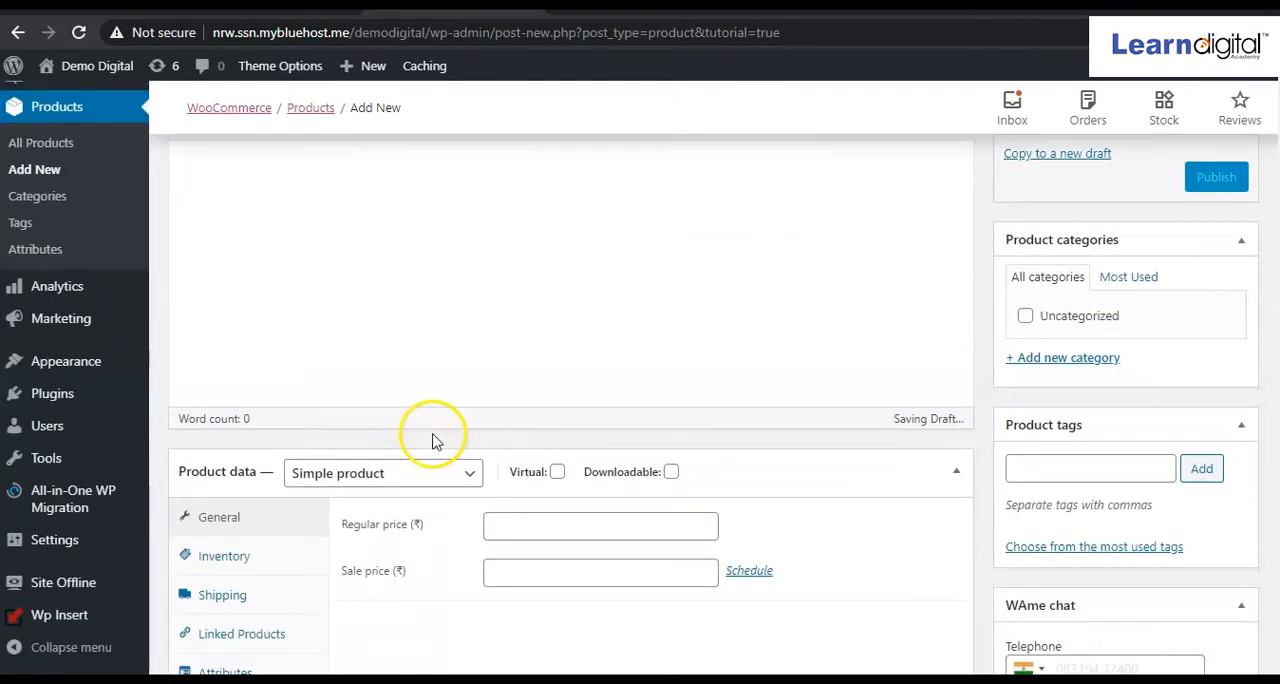
pyautogui.scroll(3, 434, 434)
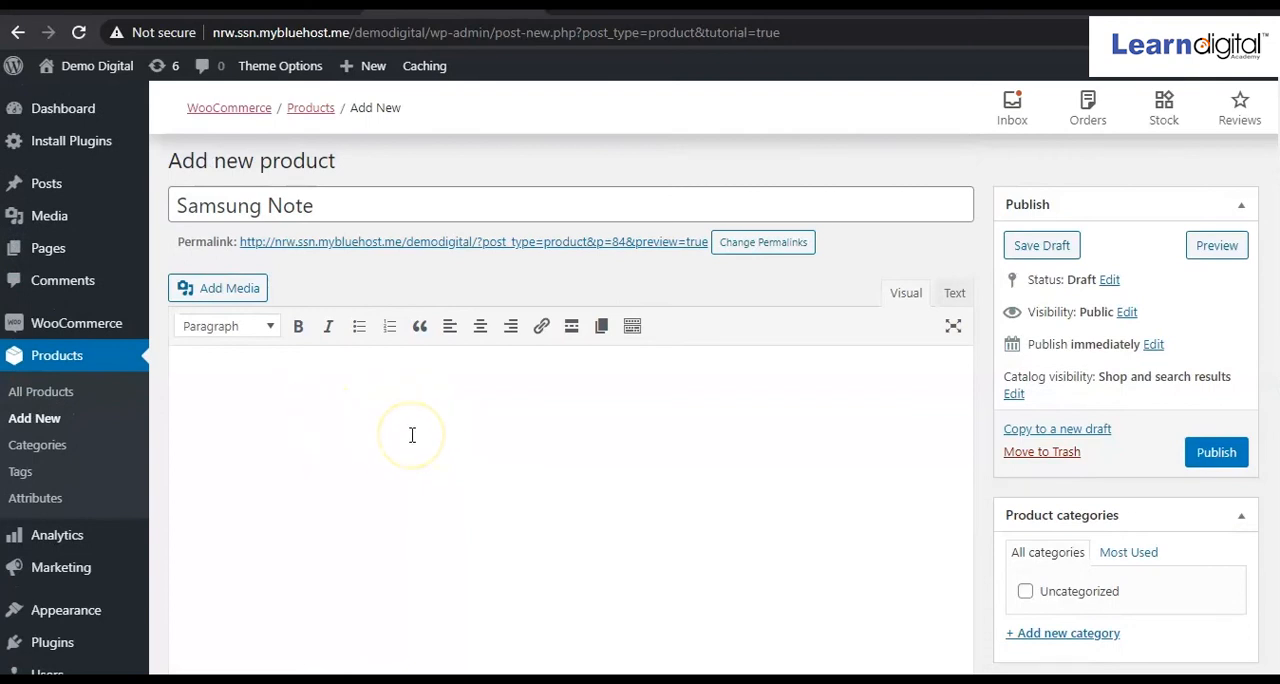
pyautogui.scroll(-5, 411, 434)
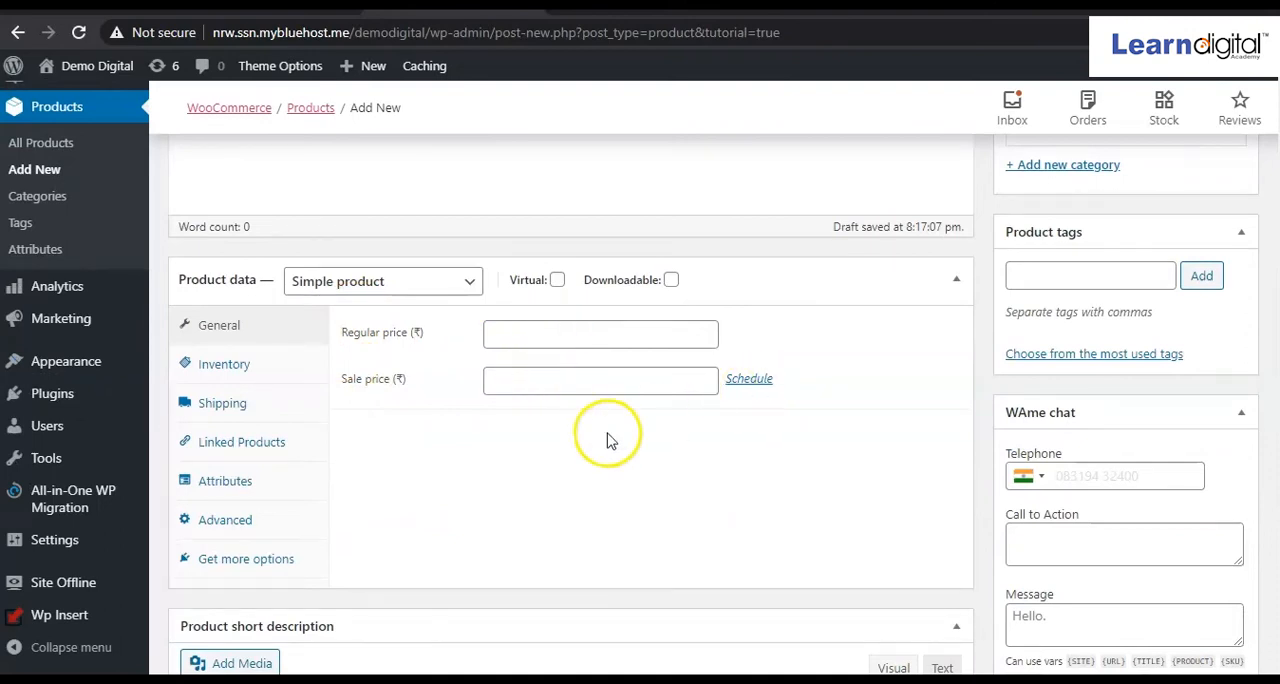
pyautogui.scroll(-4, 606, 437)
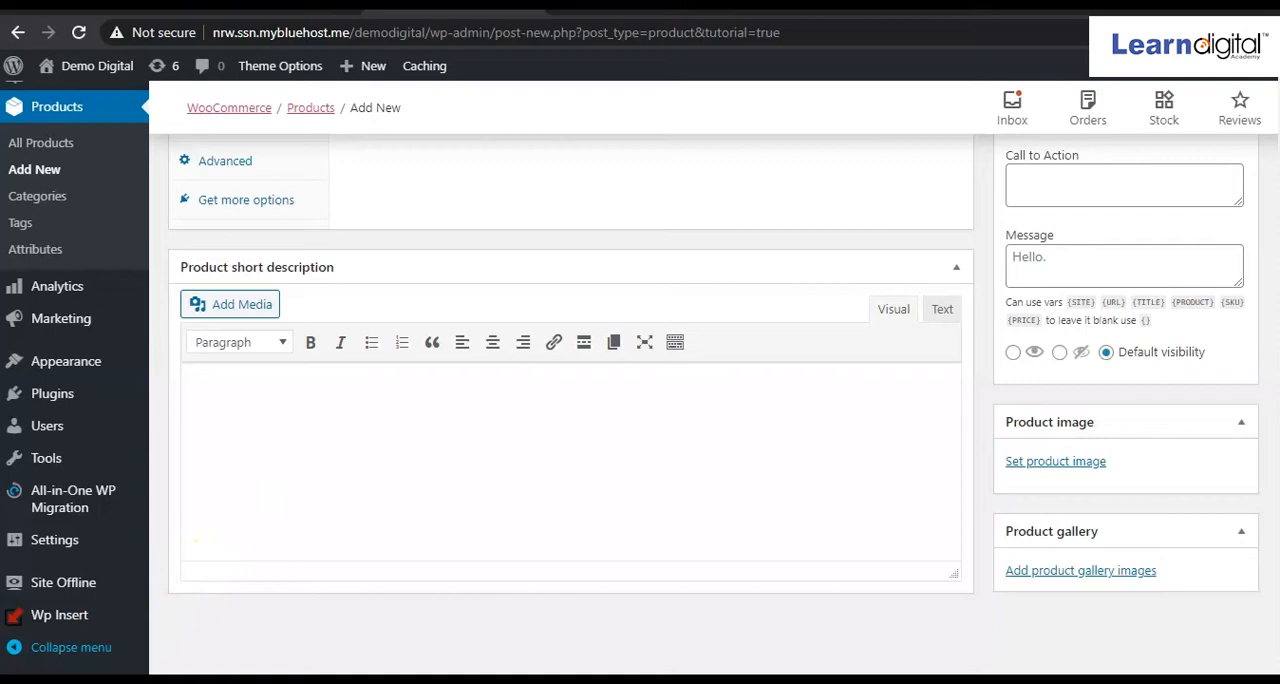
pyautogui.click(309, 407)
pyautogui.write('4 GB RAM | 64 GB ROM | Expandable Upto 512 GB 15.8 cm (6.22 inch) HD+ Display 12MP + 2MP | 8MP Front Camera 5000 mAh Battery Qualcomm Snapdragon 439 Processor')
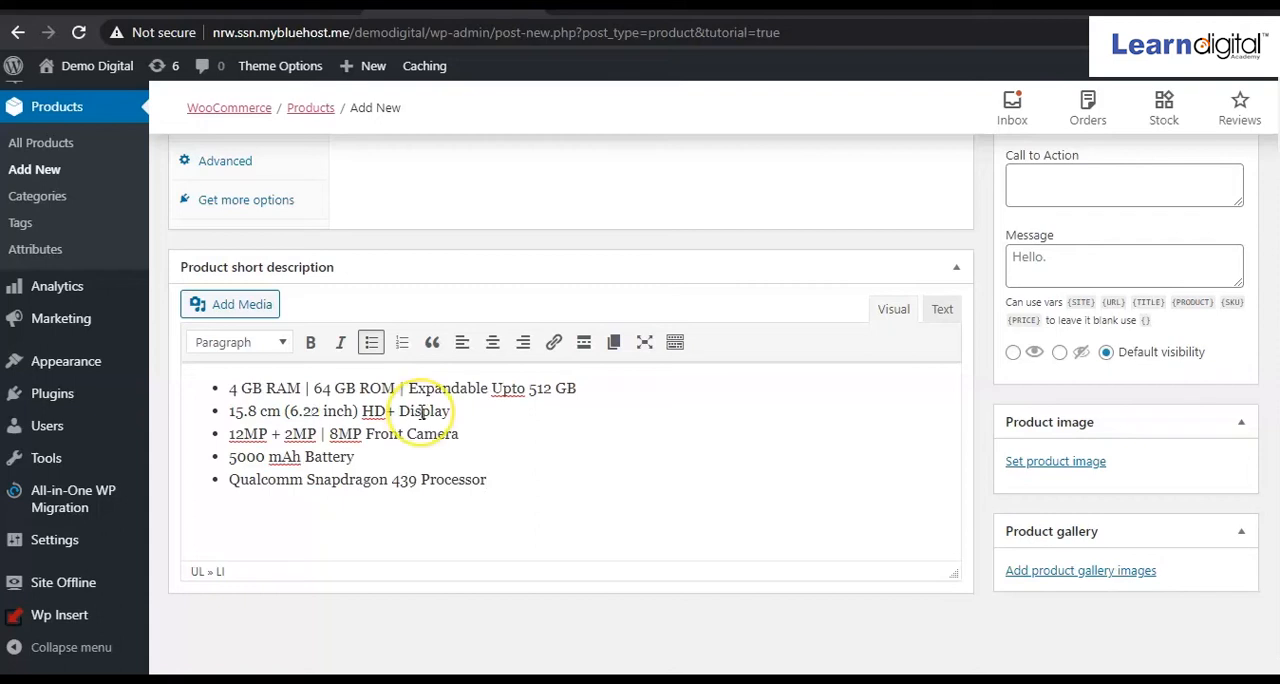
# Paste the Redmi 8 paragraph beginning "If you are a travel blogger, gamer" into the main product description.
pyautogui.scroll(6, 421, 411)
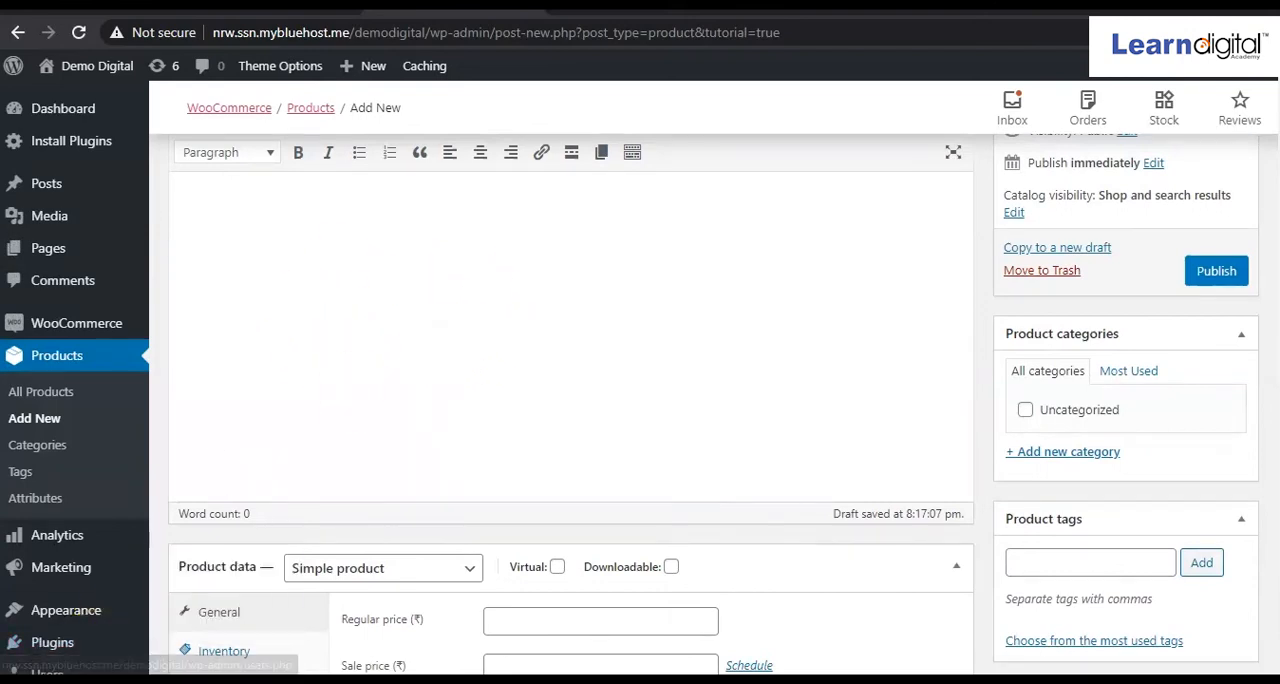
pyautogui.click(311, 252)
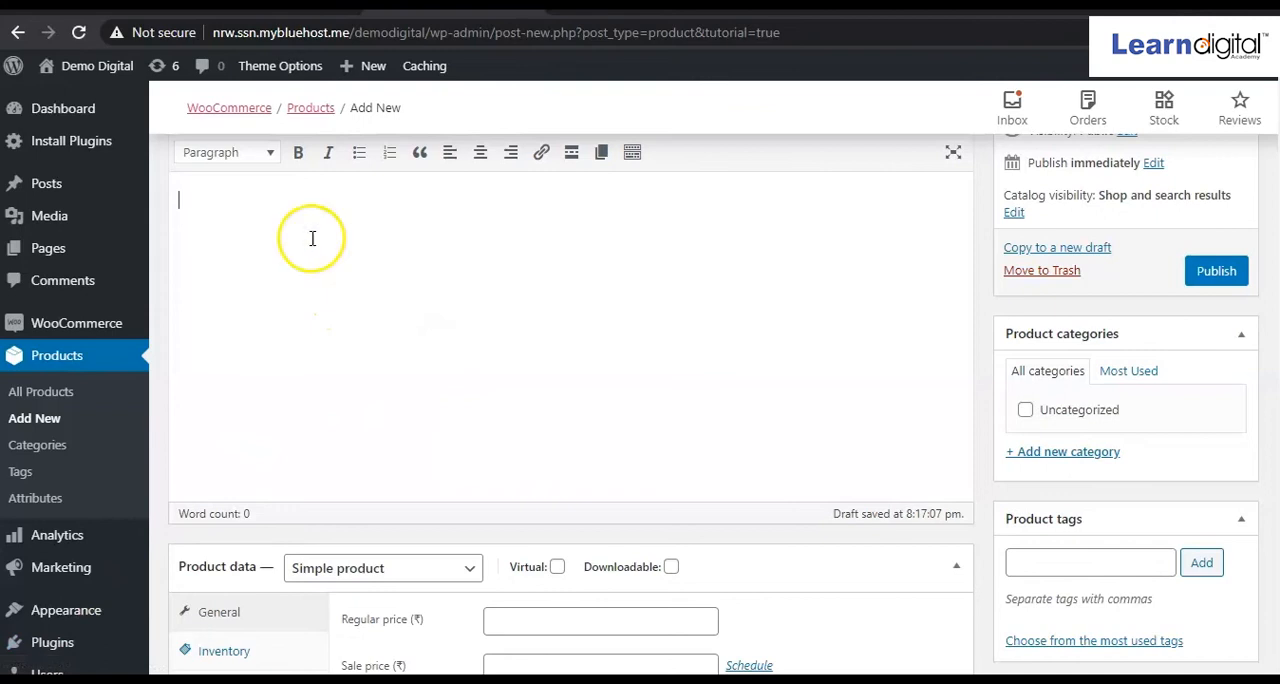
pyautogui.write('If you are a travel blogger, gamer, entertainment seeker, or a person who loves a high-end personal device, then the Redmi 8 has been created to meet your needs. This smartphone features a 15.8-cm (6.22) Dot Notch Display, a 12 MP + 2 MP AI Dual Camera, and a 5000 mAh High-capacity Battery to offer detailed views of the stunning photos that you can click all day long without running out of battery life.')
pyautogui.click(421, 322)
pyautogui.scroll(3, 421, 322)
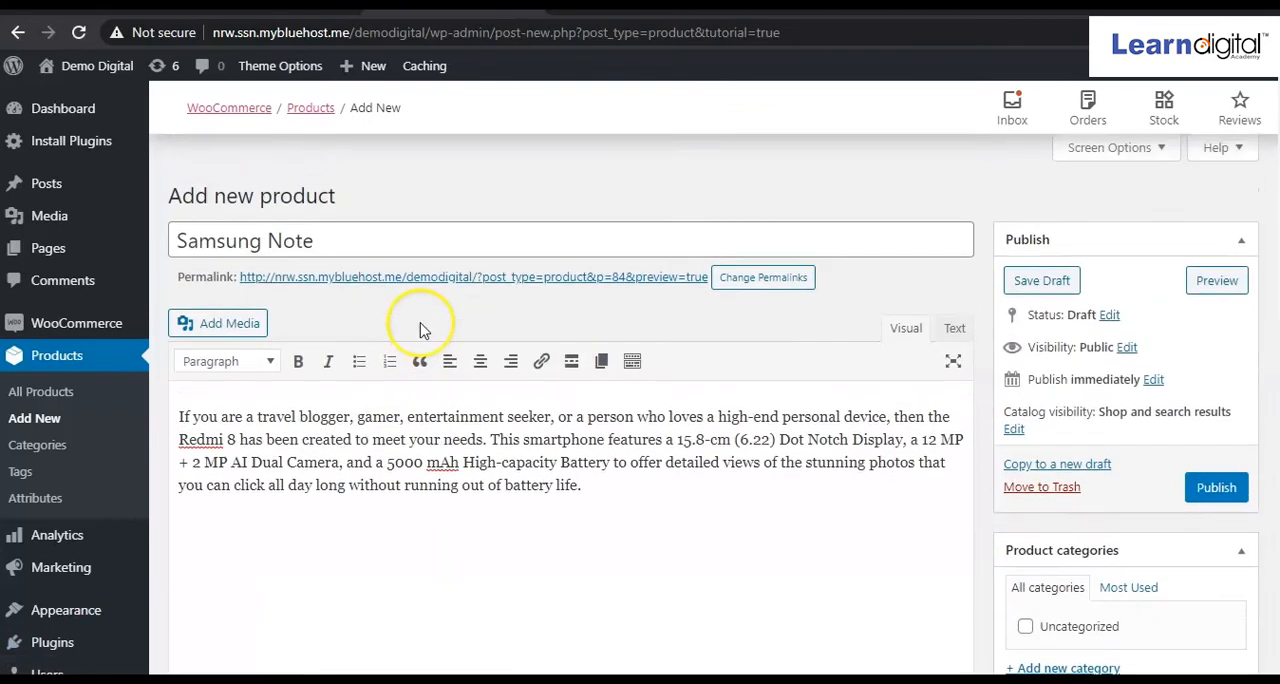
# Set the simple product's regular price to 10000 and its sale price to 9000 rupees.
pyautogui.scroll(-5, 421, 330)
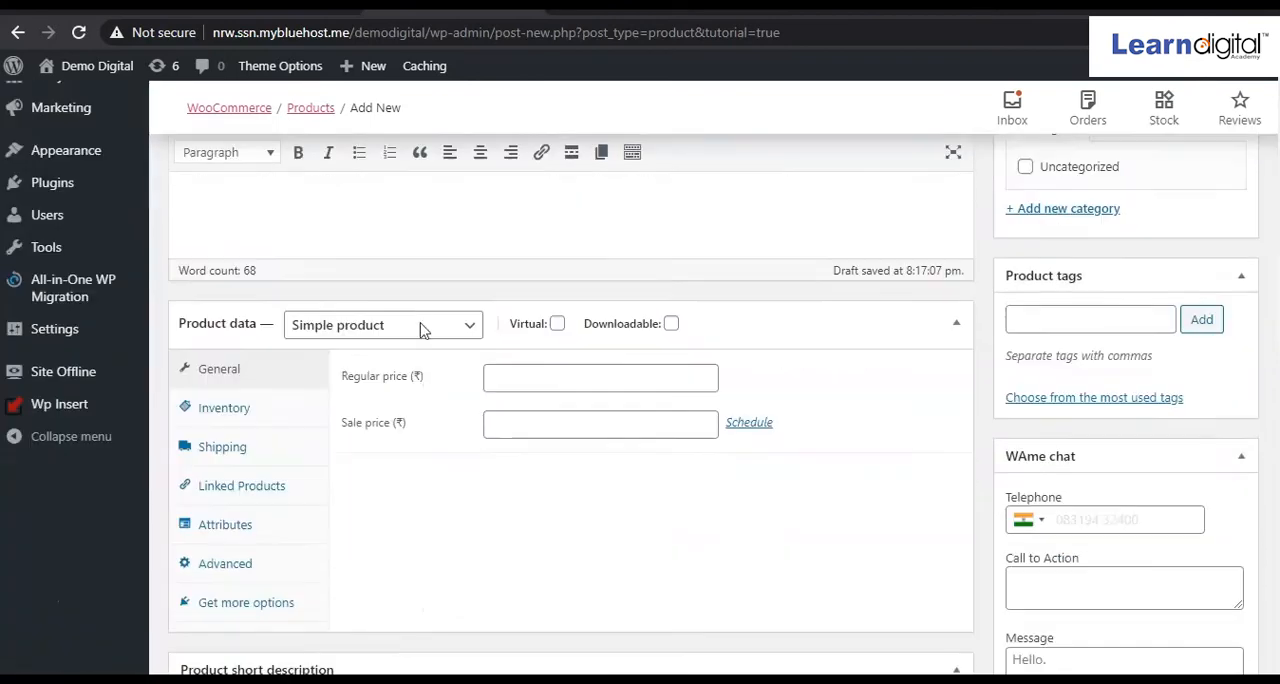
pyautogui.click(546, 291)
pyautogui.click(569, 303)
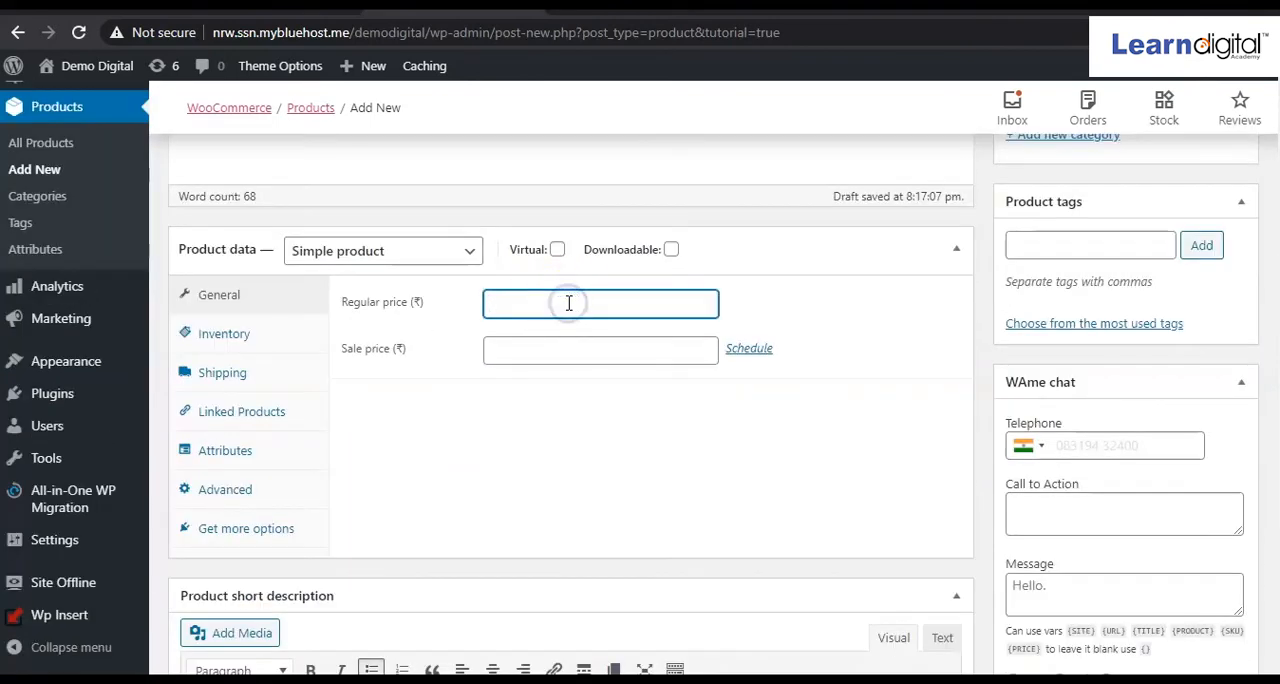
pyautogui.write('10000')
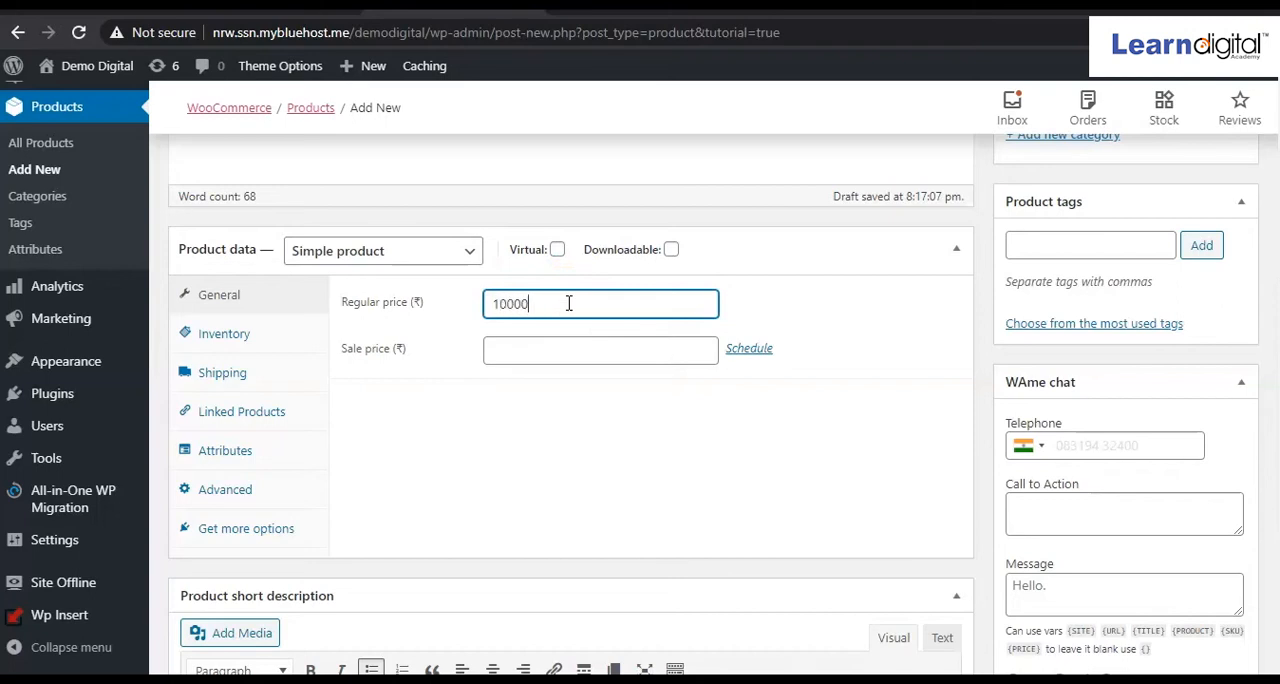
pyautogui.click(557, 347)
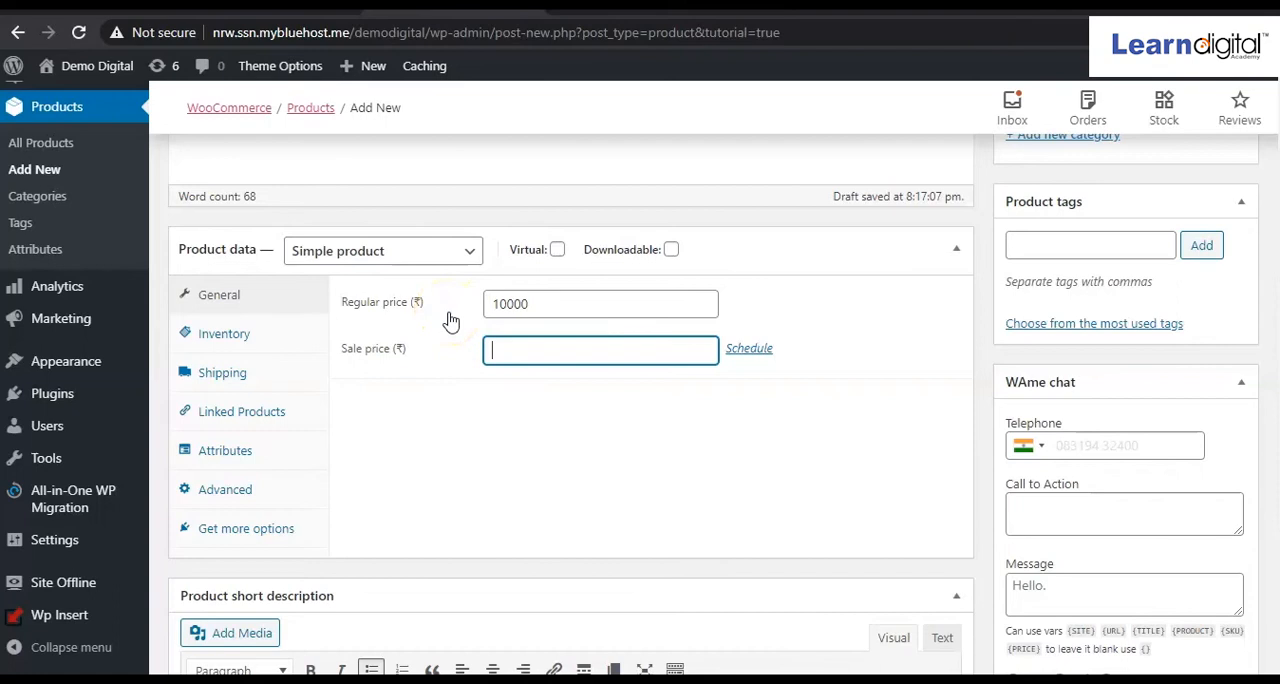
pyautogui.click(543, 342)
pyautogui.write('9000')
pyautogui.click(448, 369)
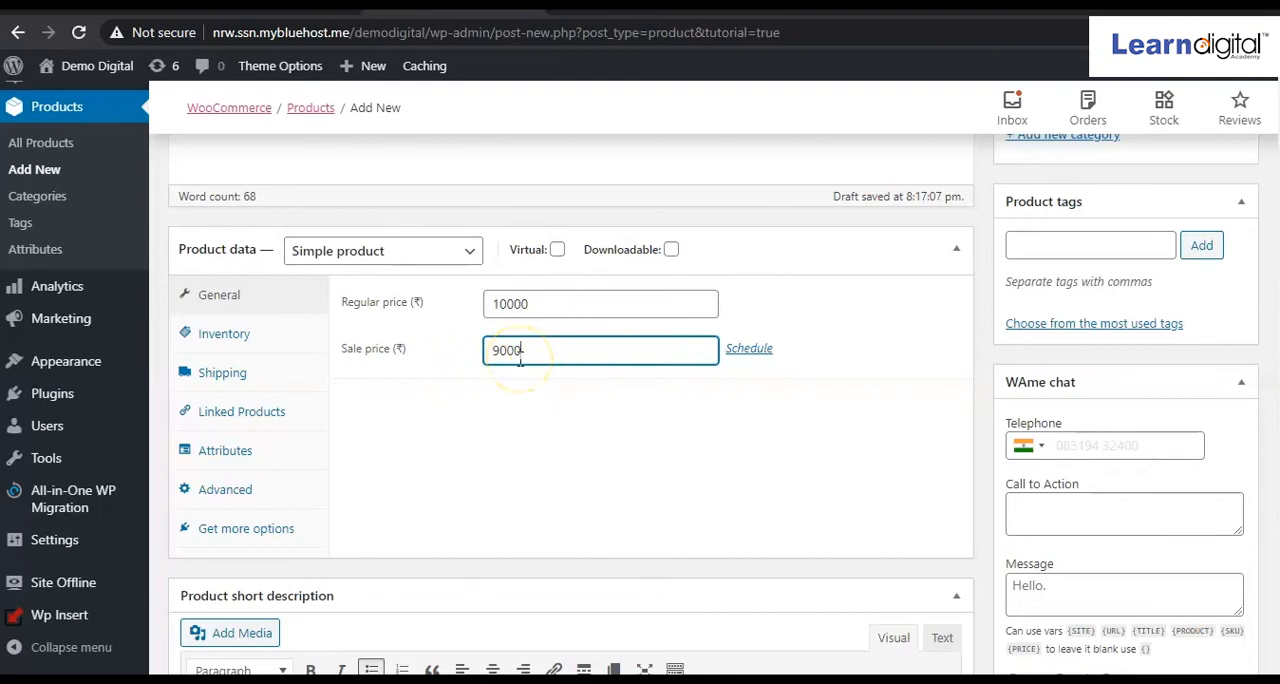
# Look at the sale price schedule's date fields and cancel the schedule without entering dates.
pyautogui.click(746, 352)
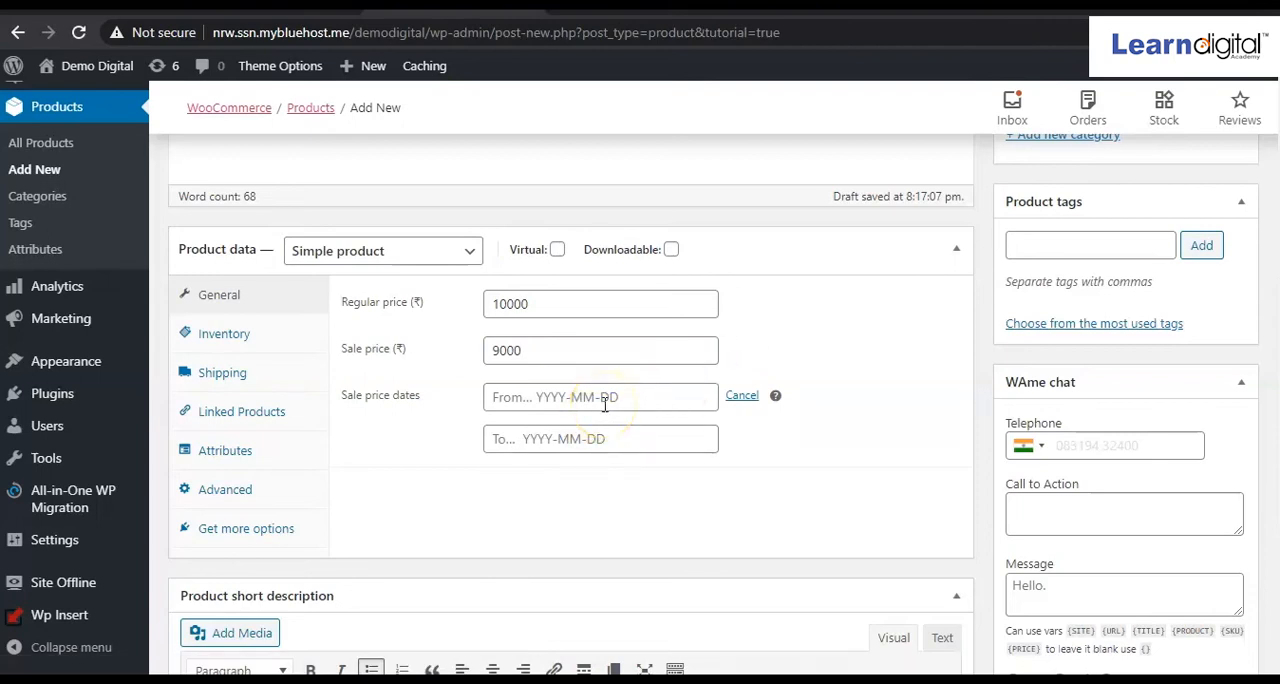
pyautogui.click(540, 359)
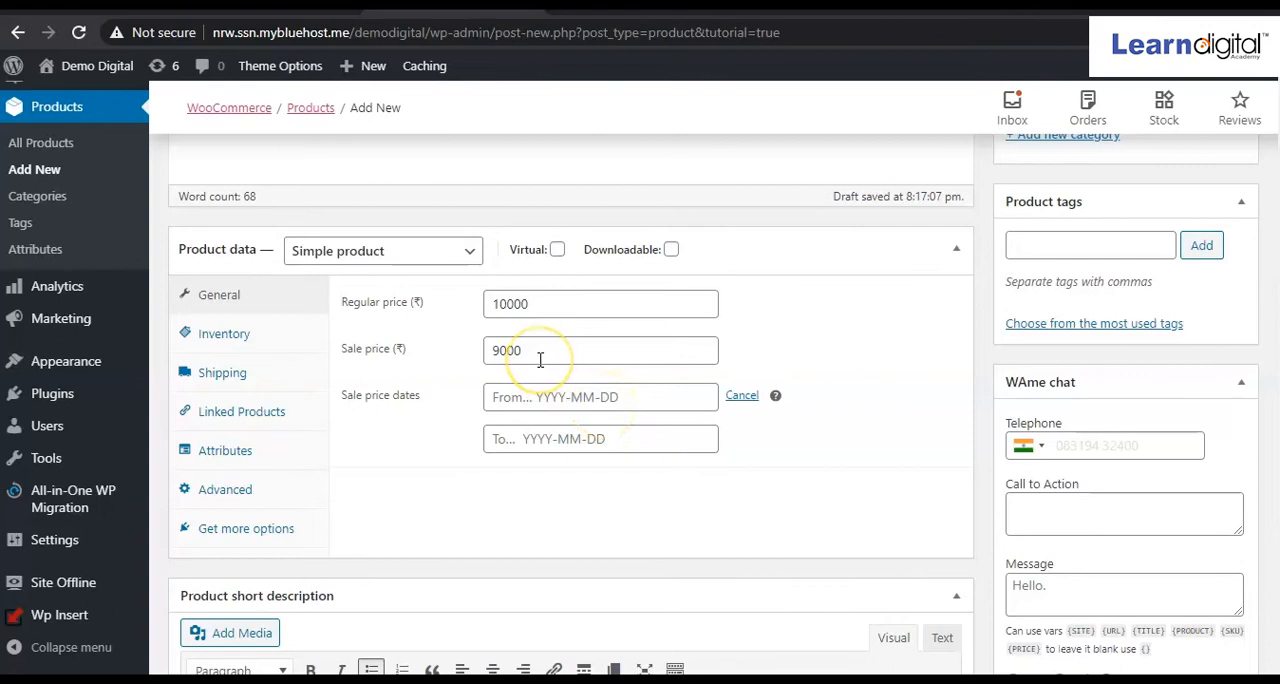
pyautogui.click(742, 396)
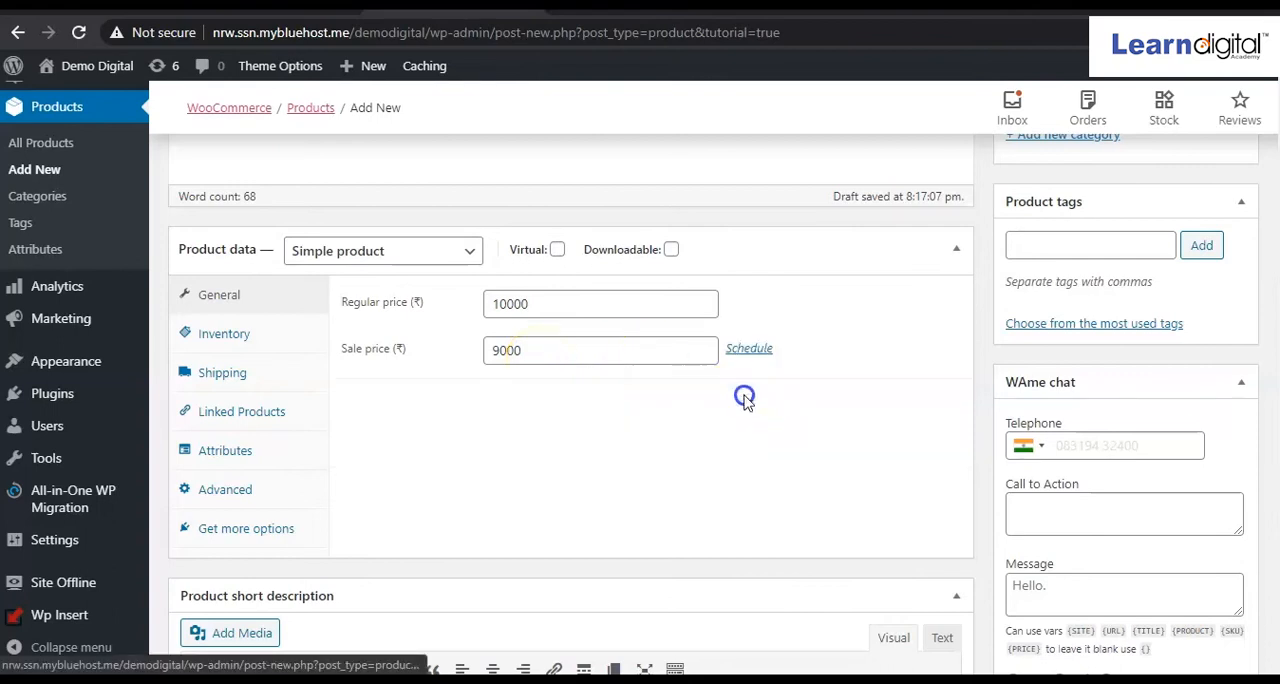
pyautogui.click(631, 381)
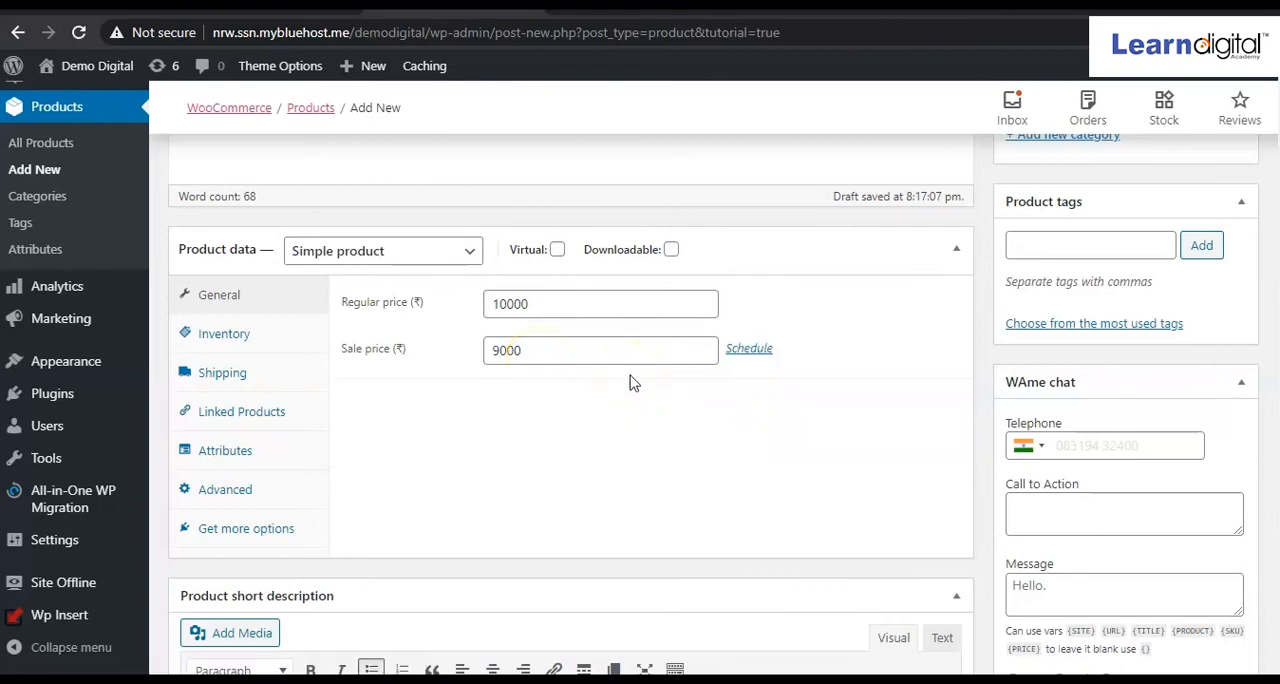
# Add a new product category named "Mobile Phones" and assign it to the product.
pyautogui.scroll(-3, 631, 381)
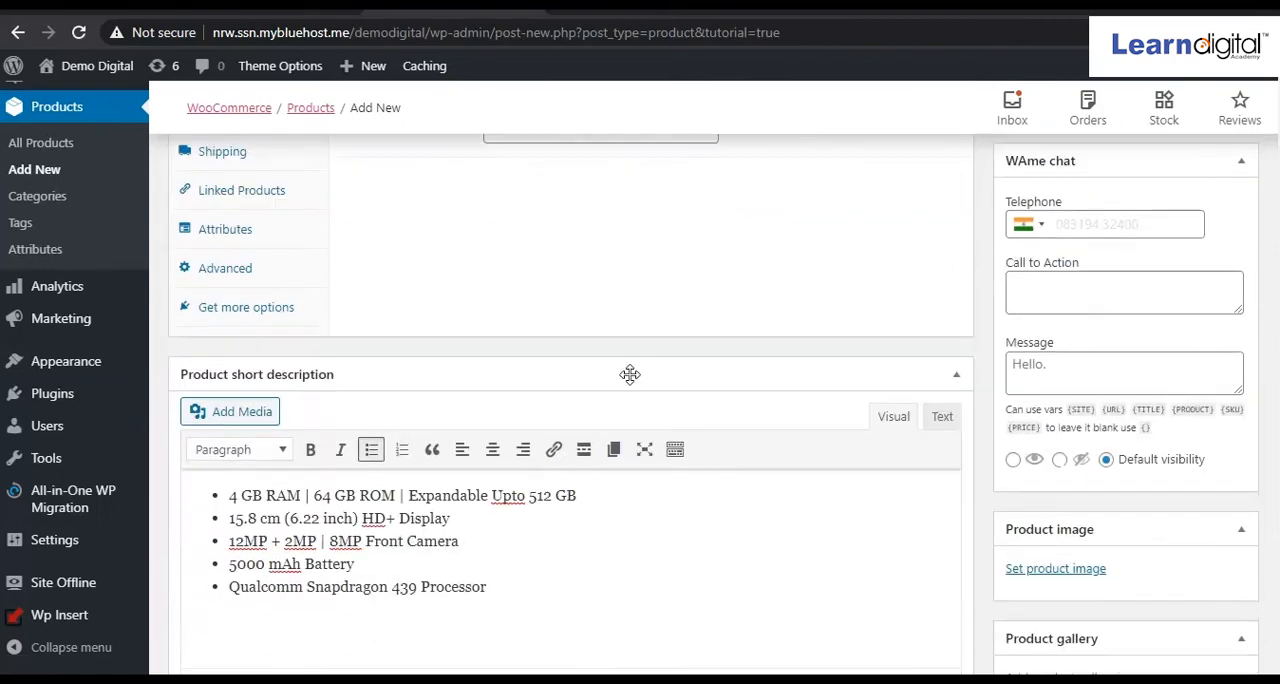
pyautogui.scroll(10, 631, 378)
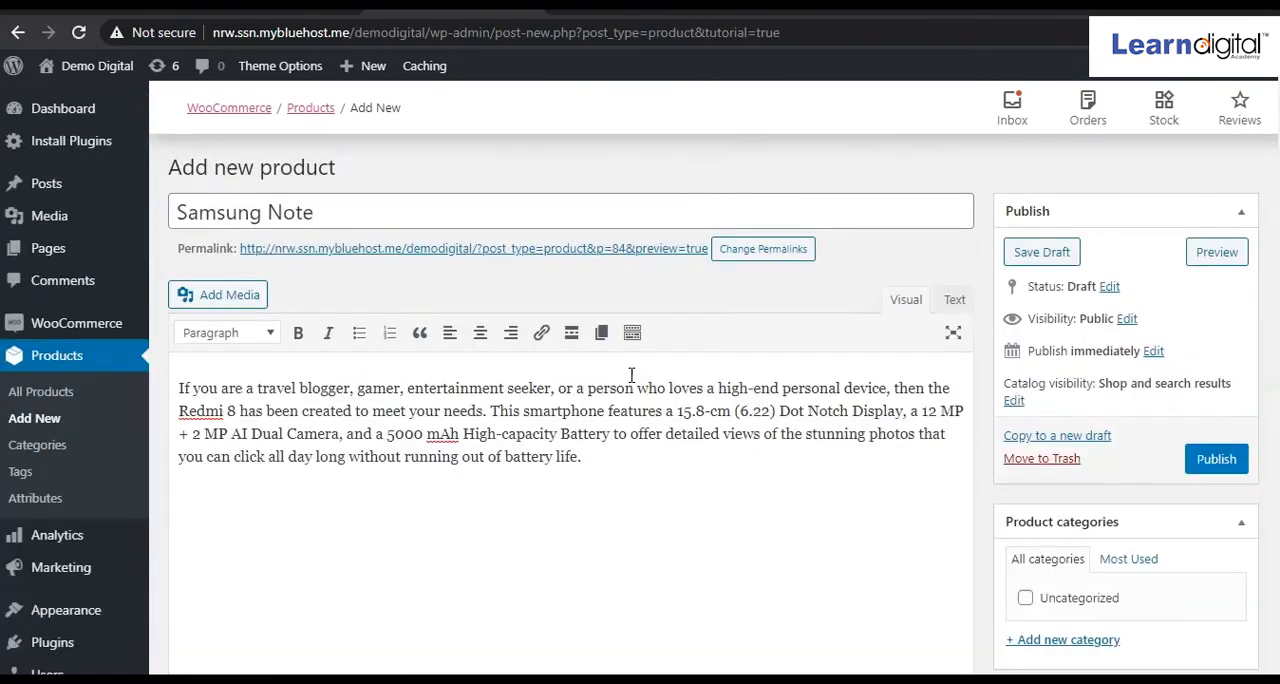
pyautogui.scroll(-2, 780, 390)
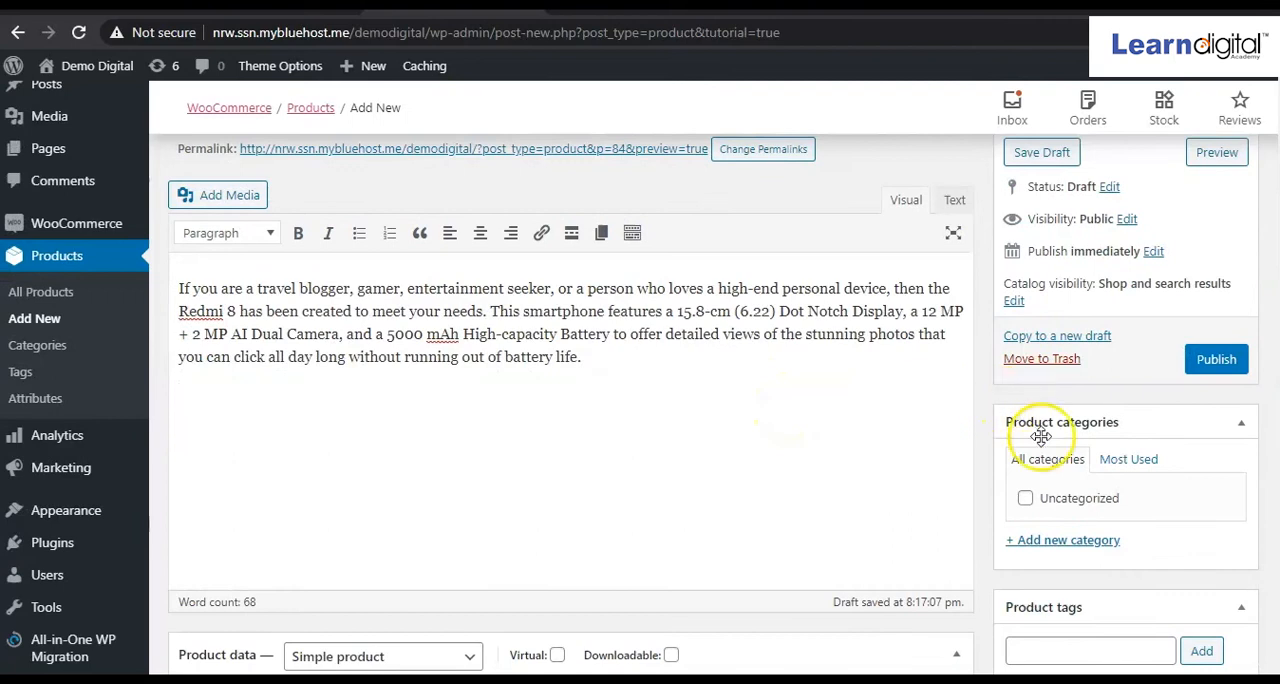
pyautogui.scroll(-2, 1077, 456)
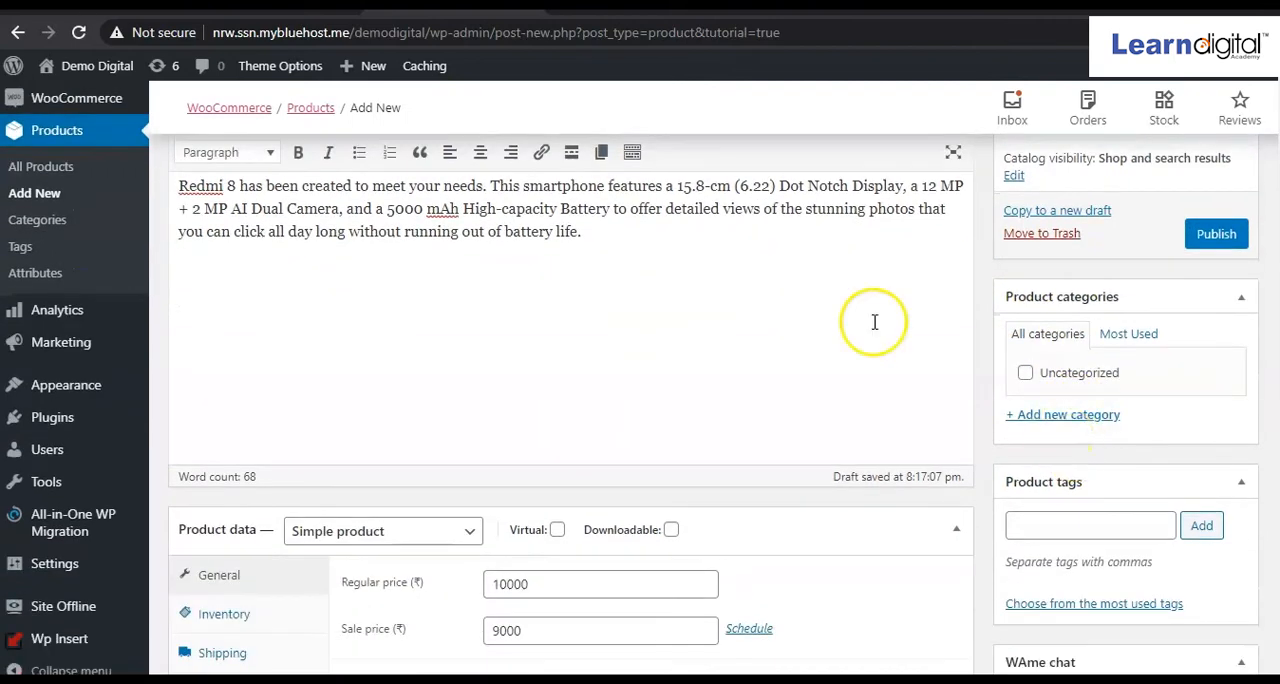
pyautogui.click(1082, 418)
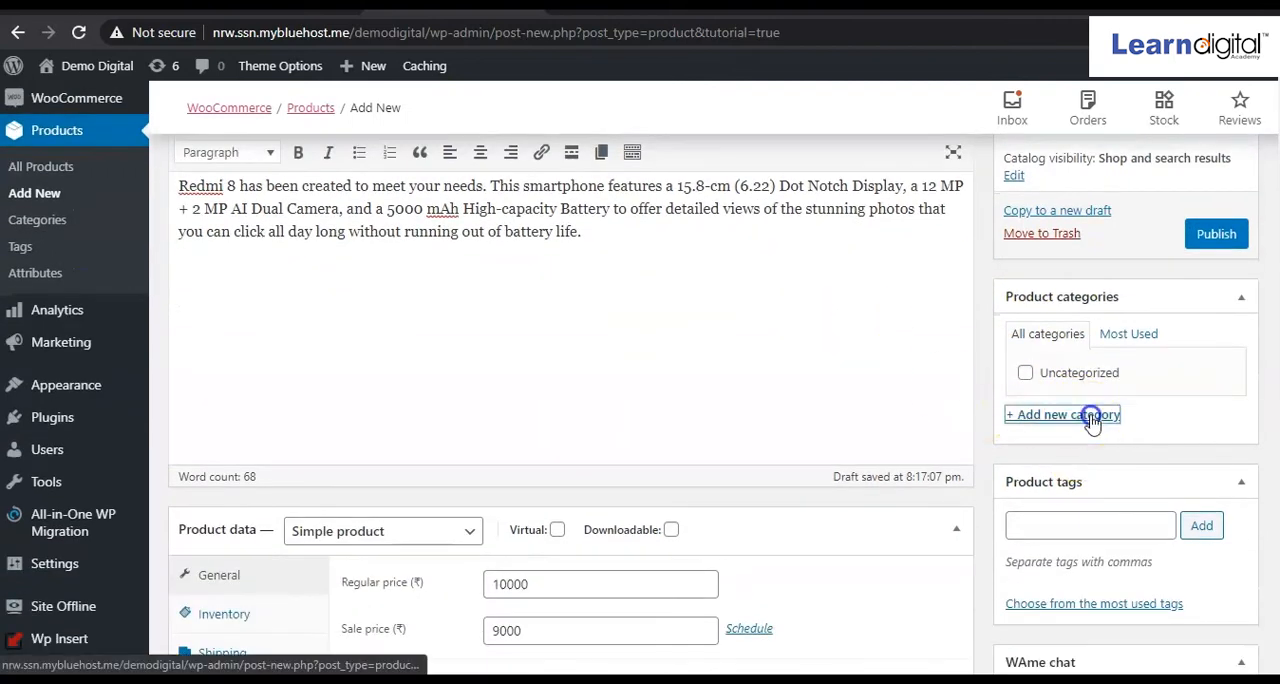
pyautogui.write('M')
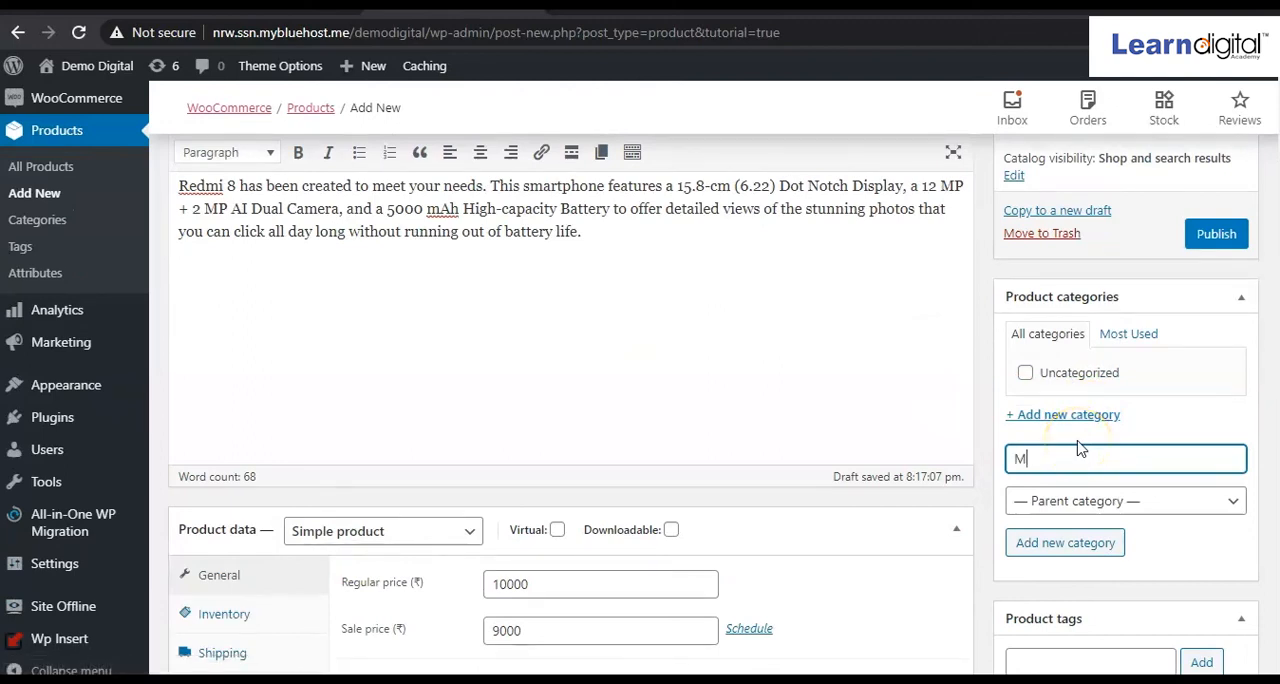
pyautogui.write('obile Phones')
pyautogui.click(1070, 548)
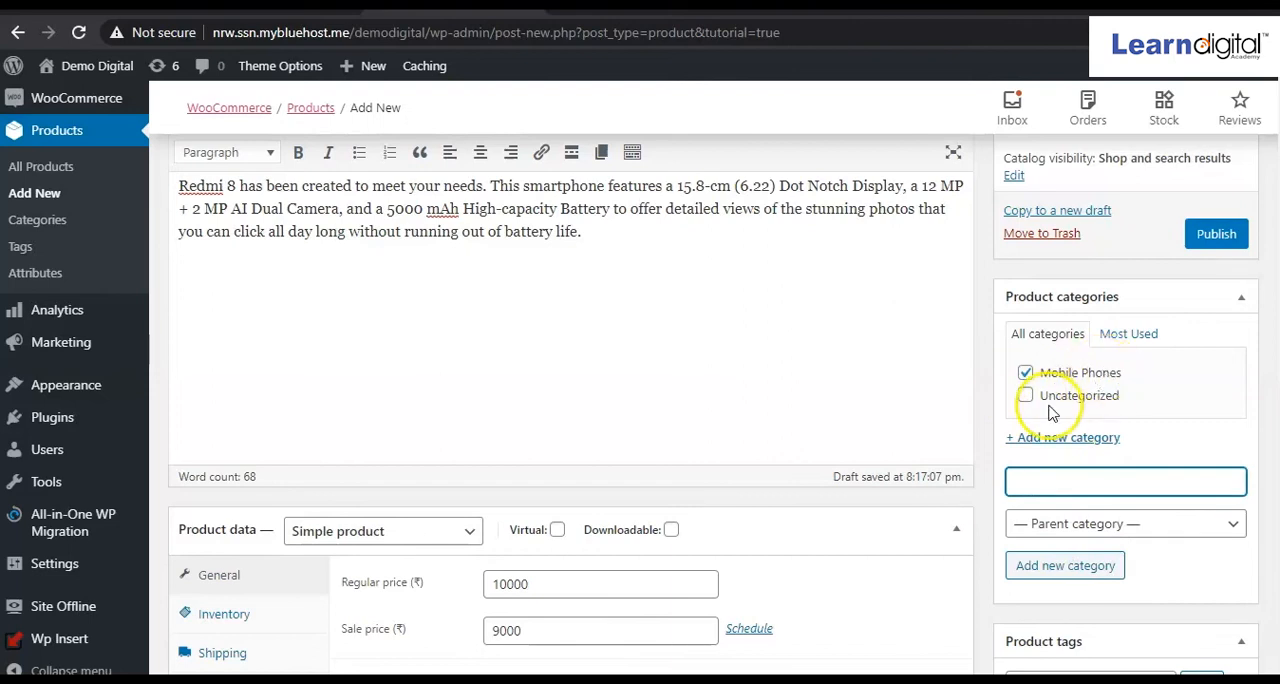
# Add the product tags "mobile" and "smart phones" to the product.
pyautogui.scroll(-2, 1130, 393)
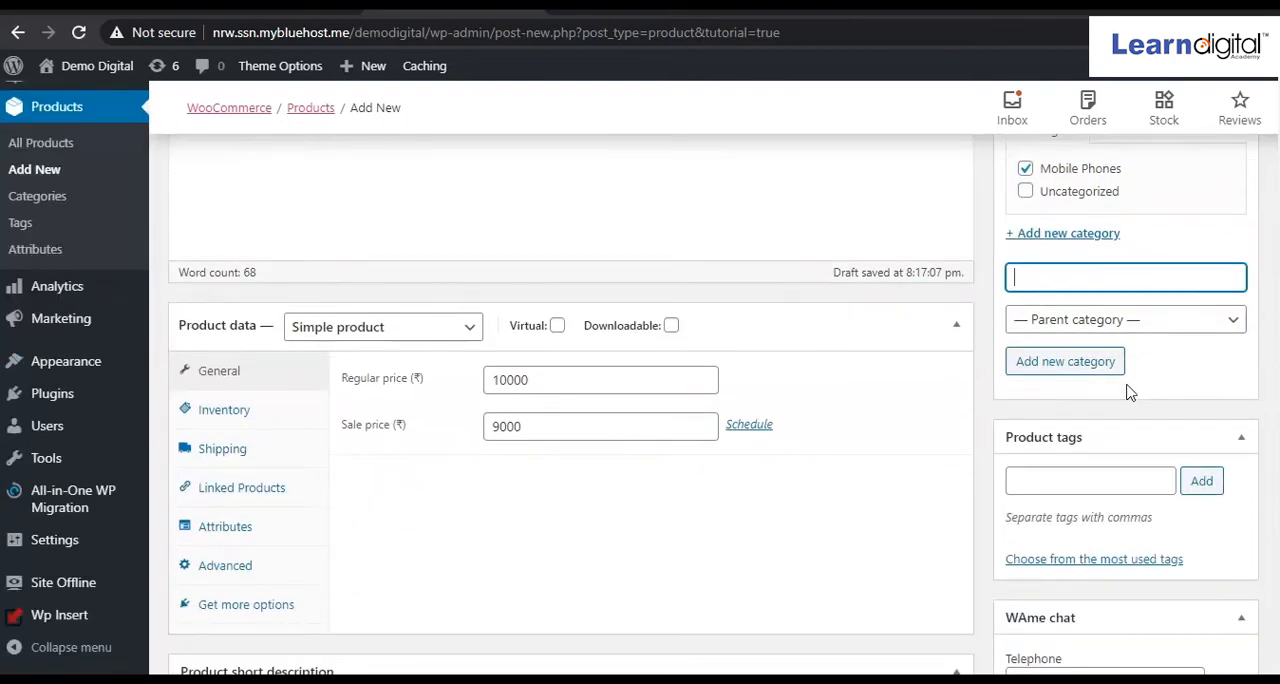
pyautogui.scroll(-1, 1130, 393)
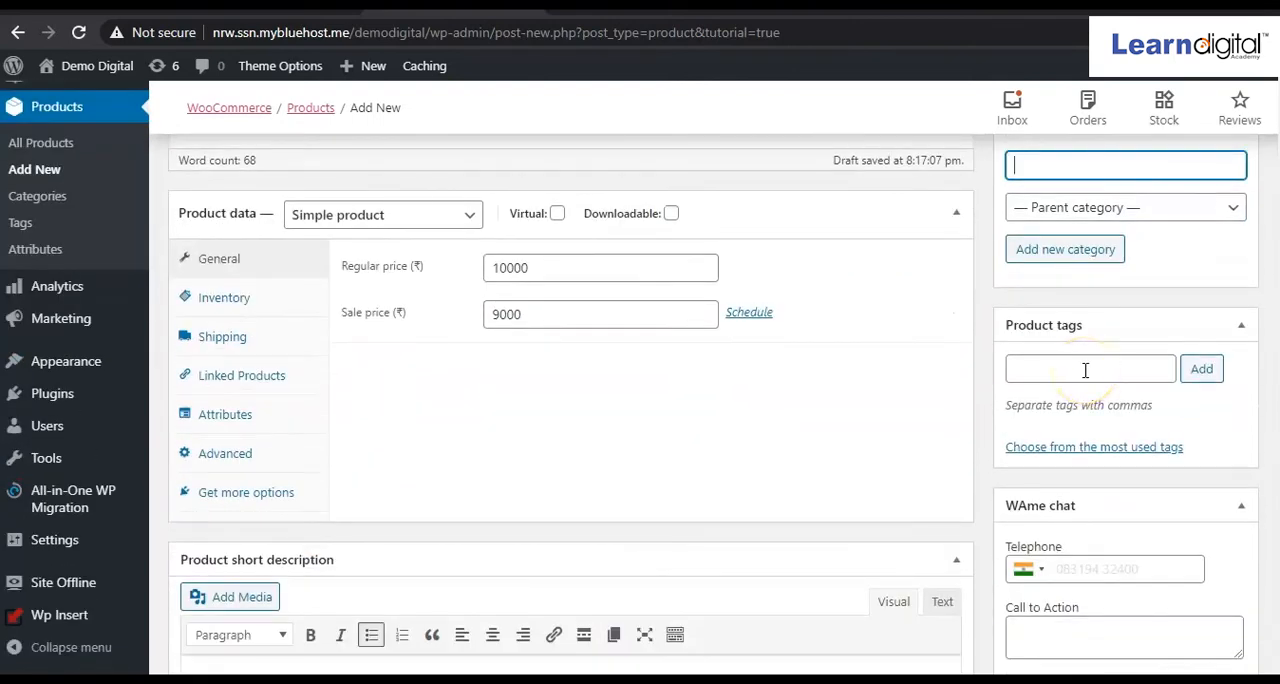
pyautogui.click(1085, 370)
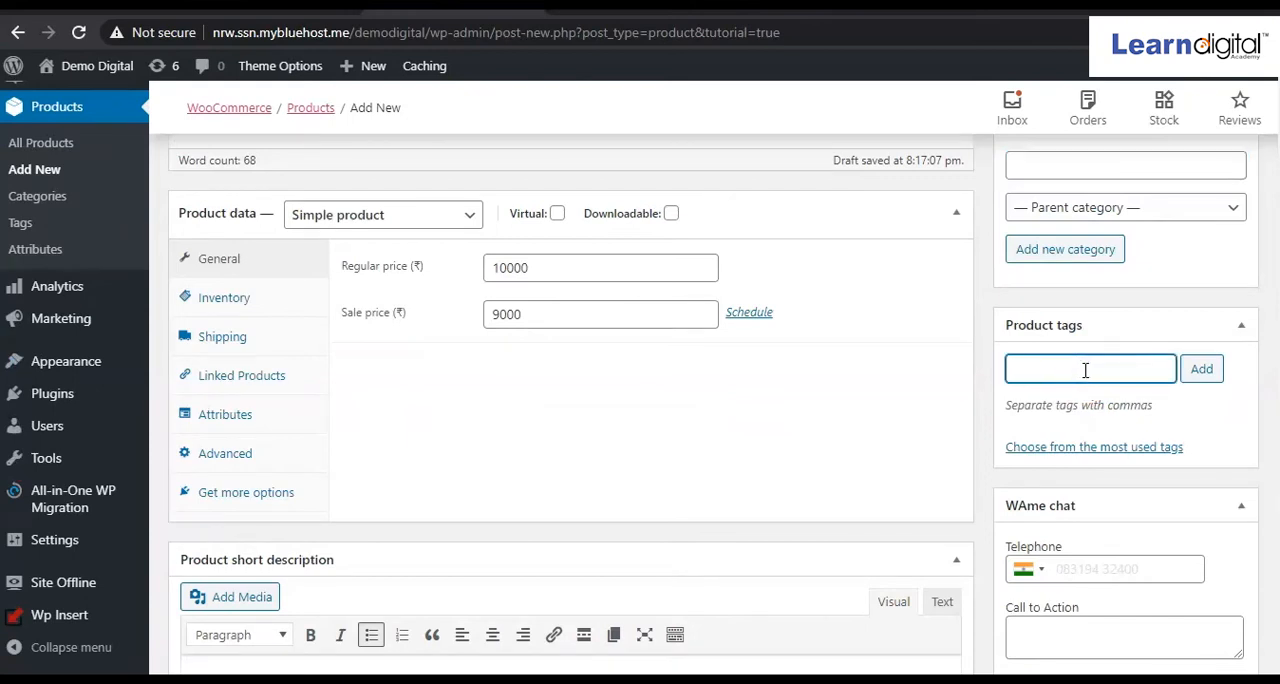
pyautogui.write('mobile, smart phones')
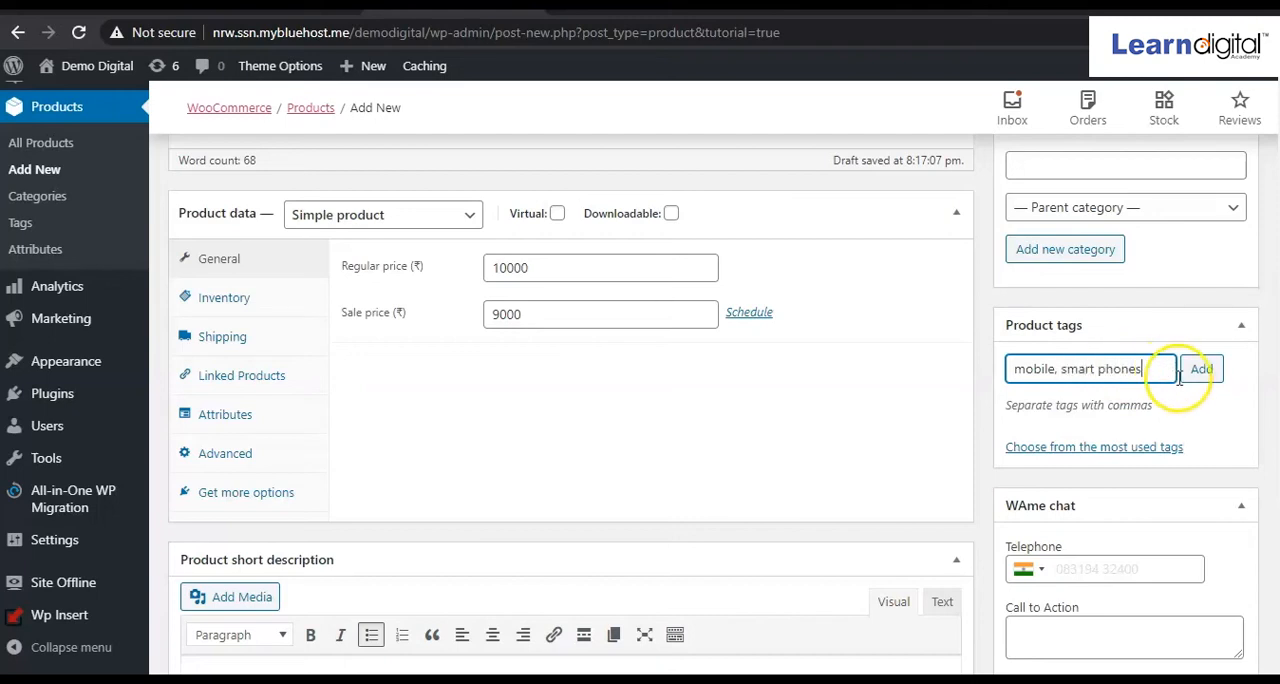
pyautogui.click(1200, 375)
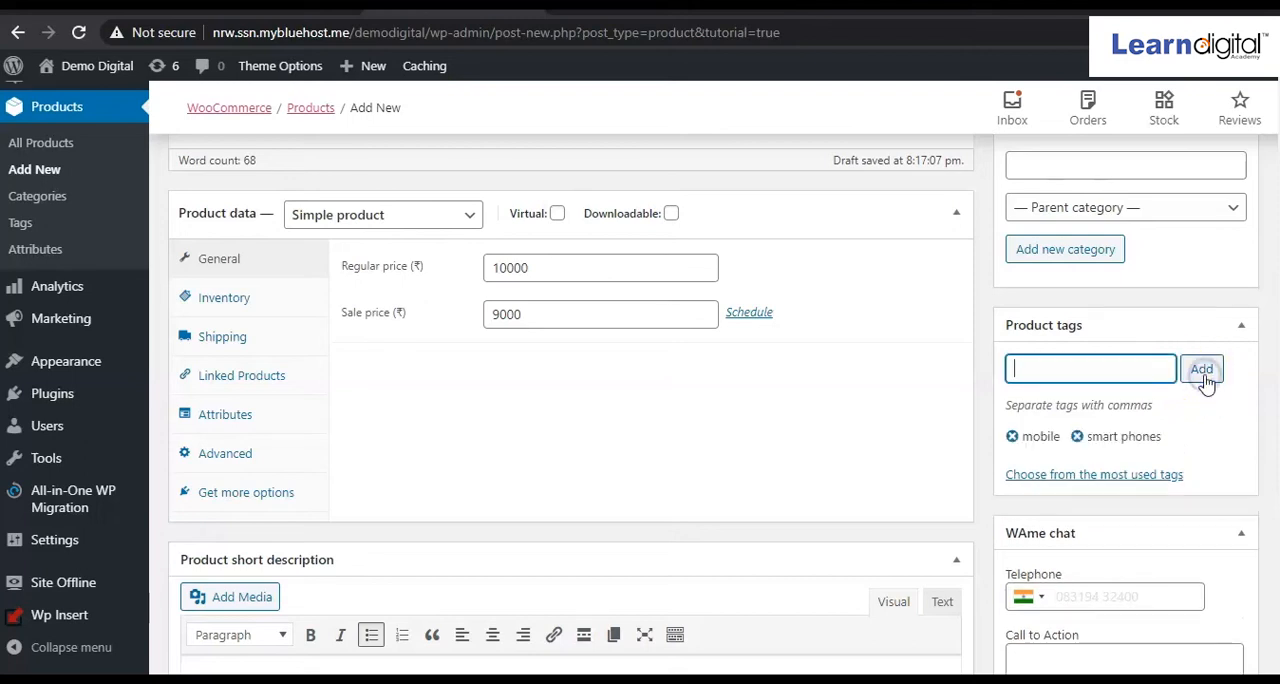
# Upload the phone picture m1.jpg and set it as the product image.
pyautogui.scroll(-3, 1133, 440)
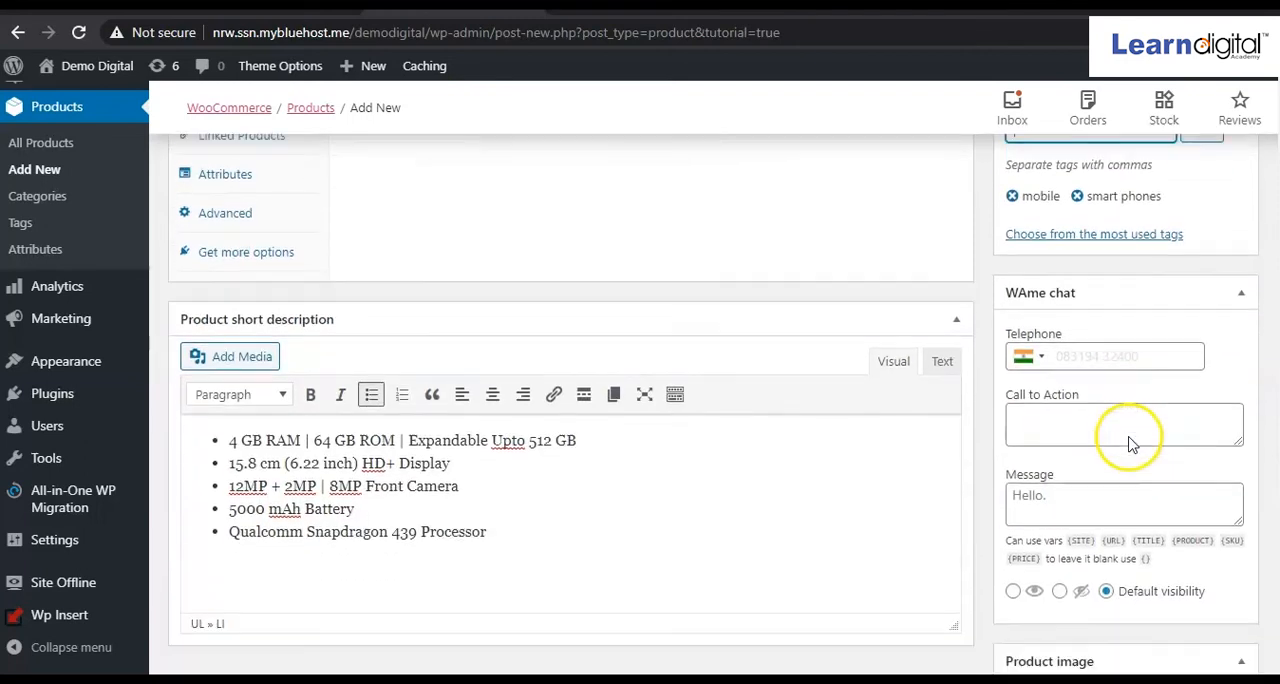
pyautogui.scroll(-1, 1131, 443)
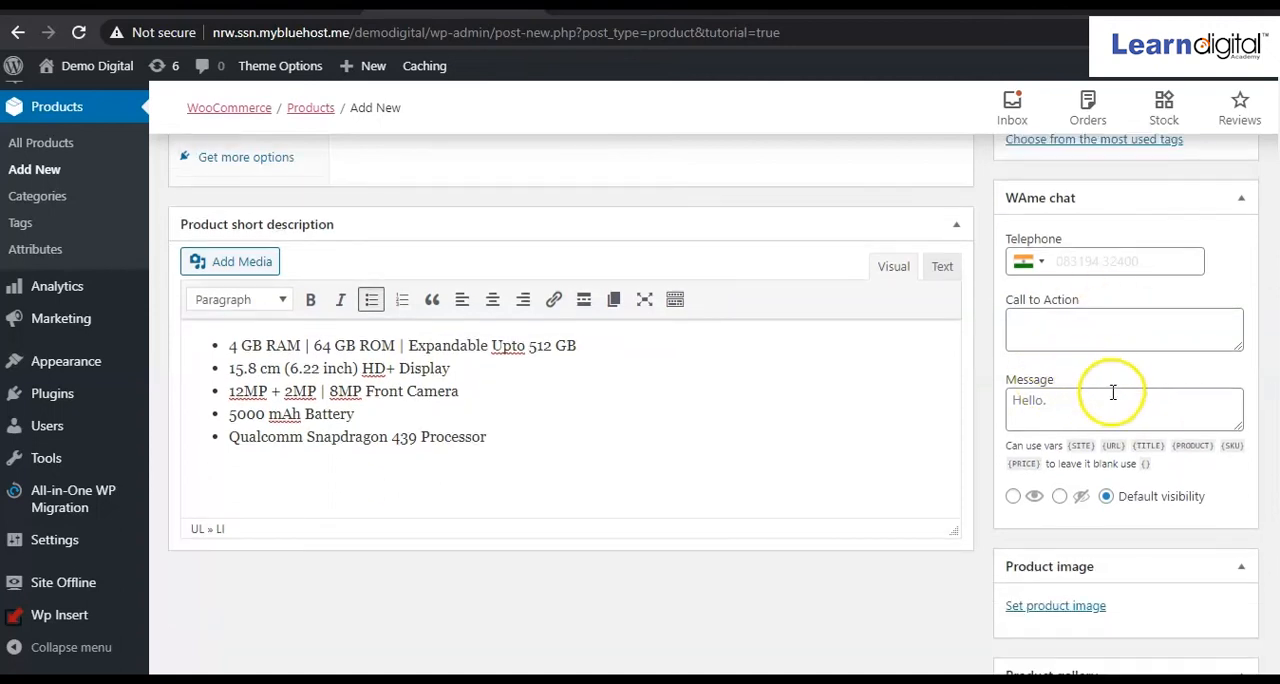
pyautogui.scroll(-2, 1115, 405)
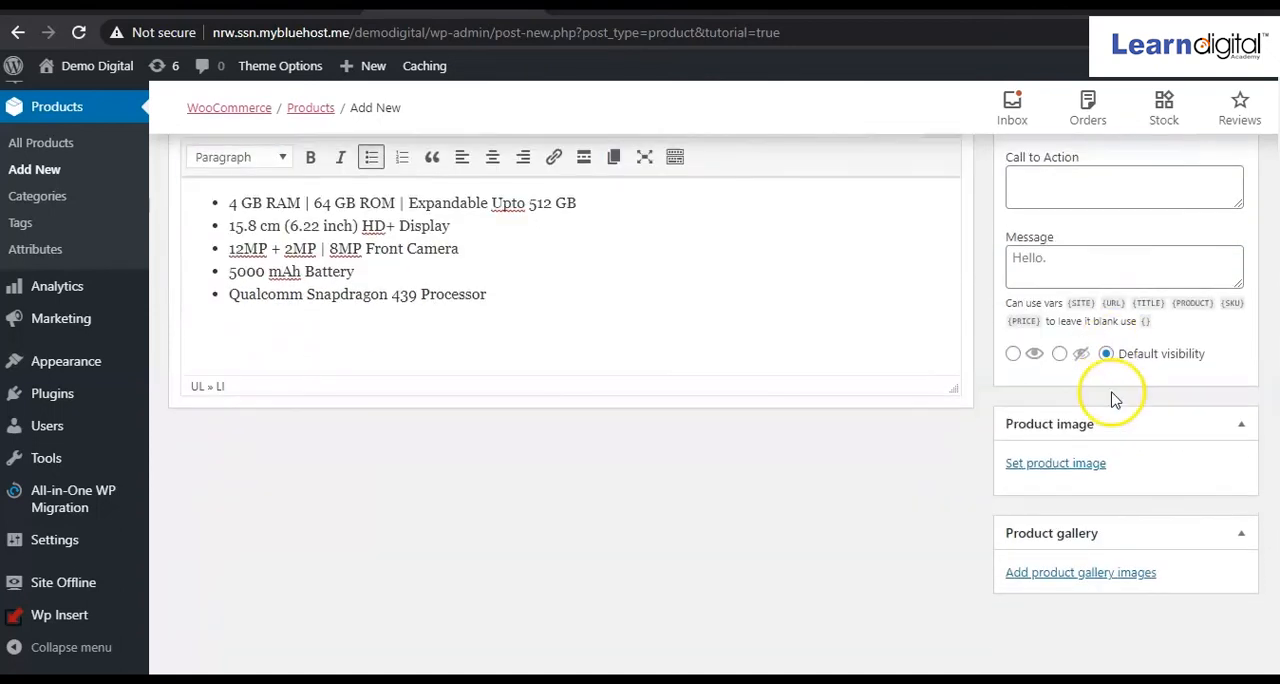
pyautogui.click(1052, 468)
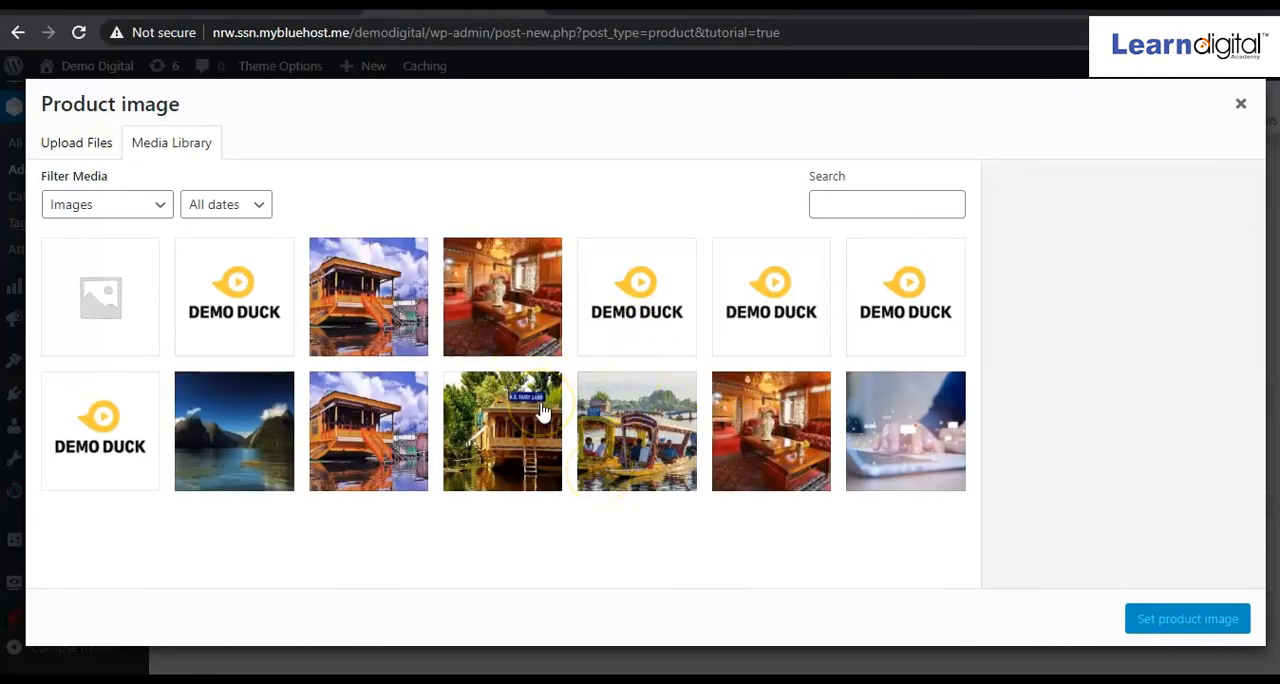
pyautogui.click(78, 148)
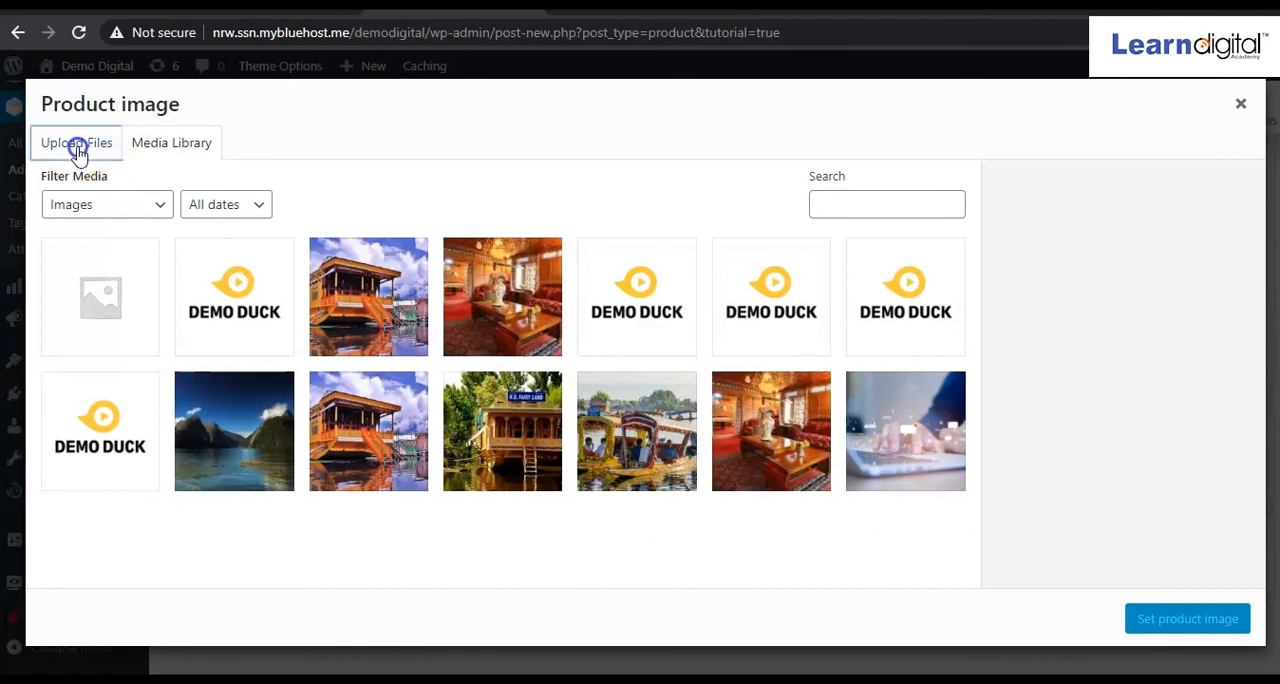
pyautogui.click(667, 404)
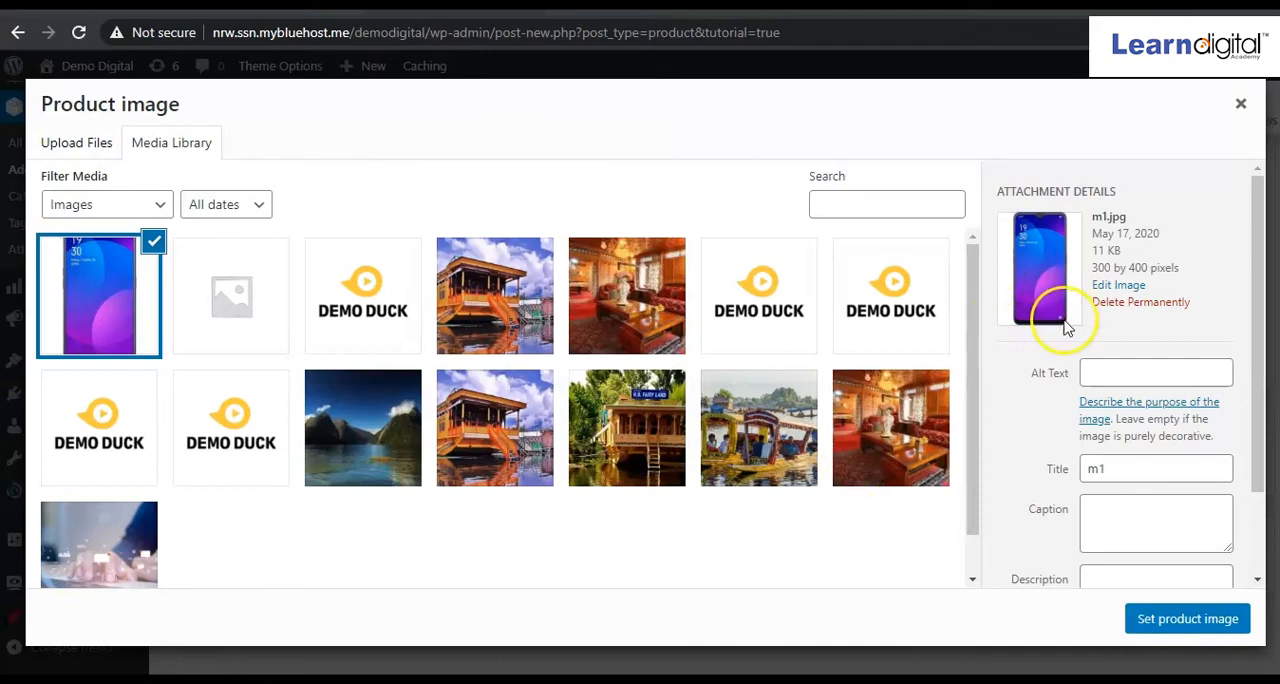
pyautogui.scroll(-2, 1092, 414)
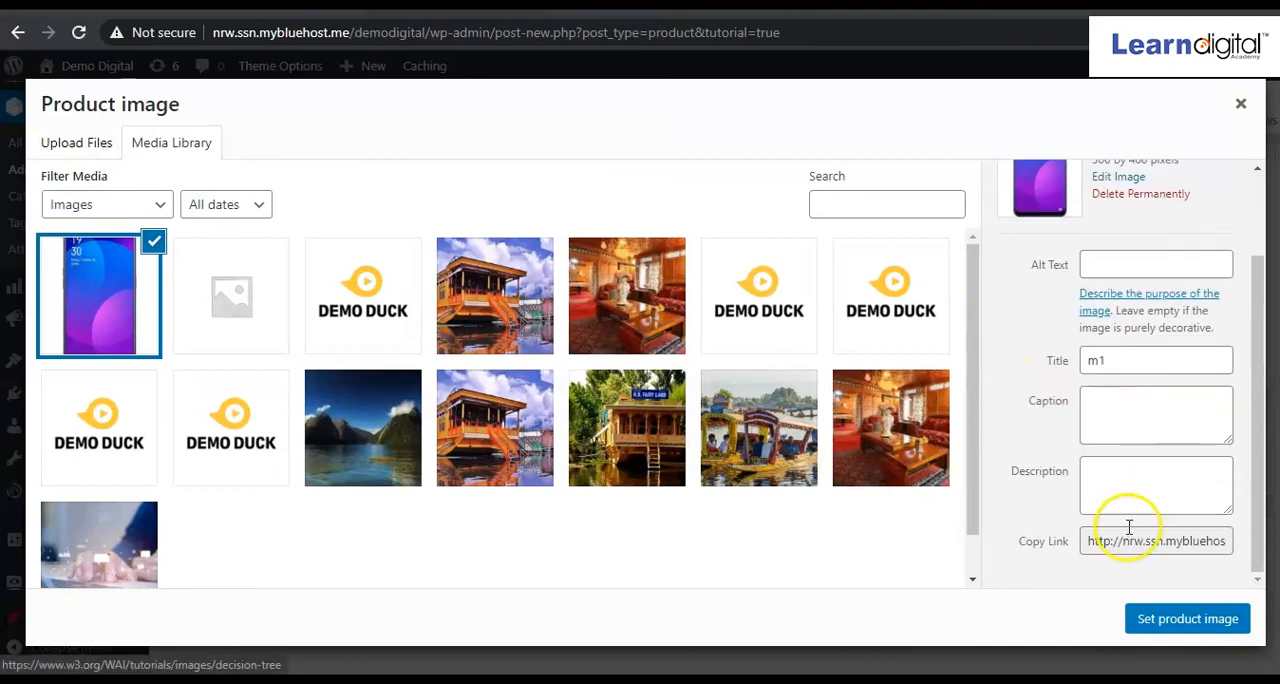
pyautogui.click(1175, 620)
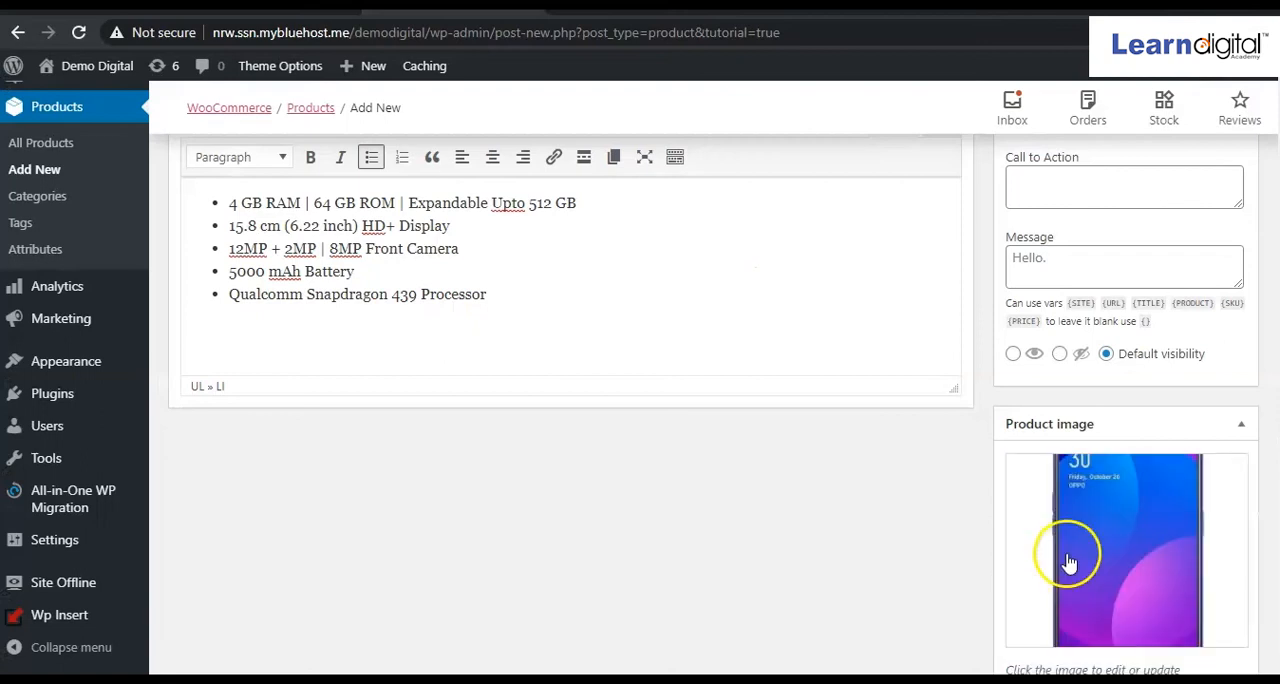
# Add the three other phone pictures, two purple and one blue angled, to the product gallery.
pyautogui.scroll(-3, 1120, 548)
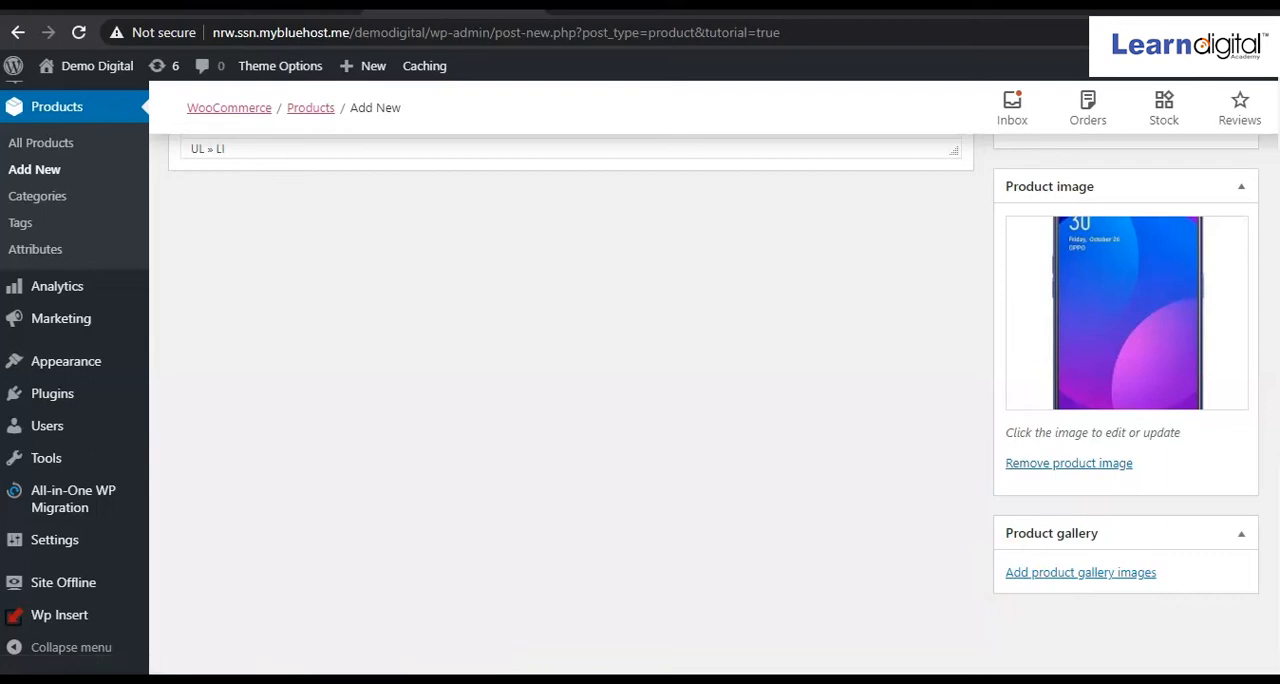
pyautogui.click(1080, 572)
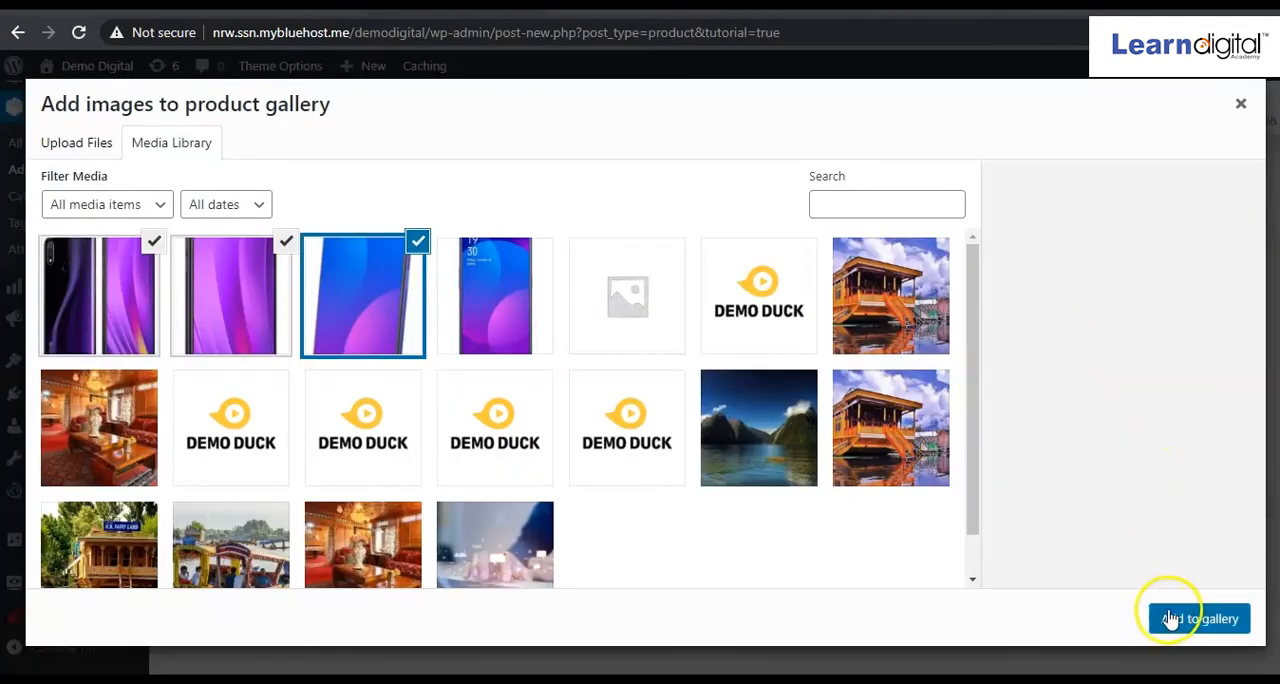
pyautogui.click(1199, 621)
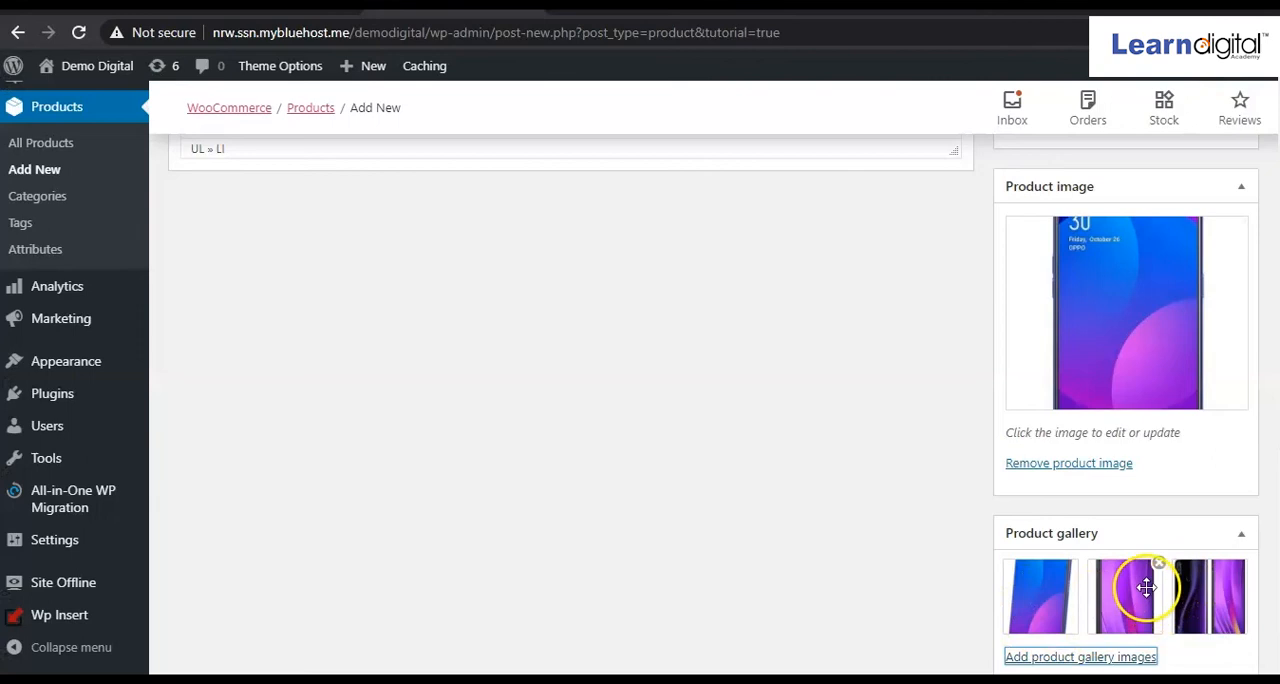
# Review the entered product details and publish the Samsung Note product.
pyautogui.scroll(3, 1145, 590)
pyautogui.scroll(6, 1148, 595)
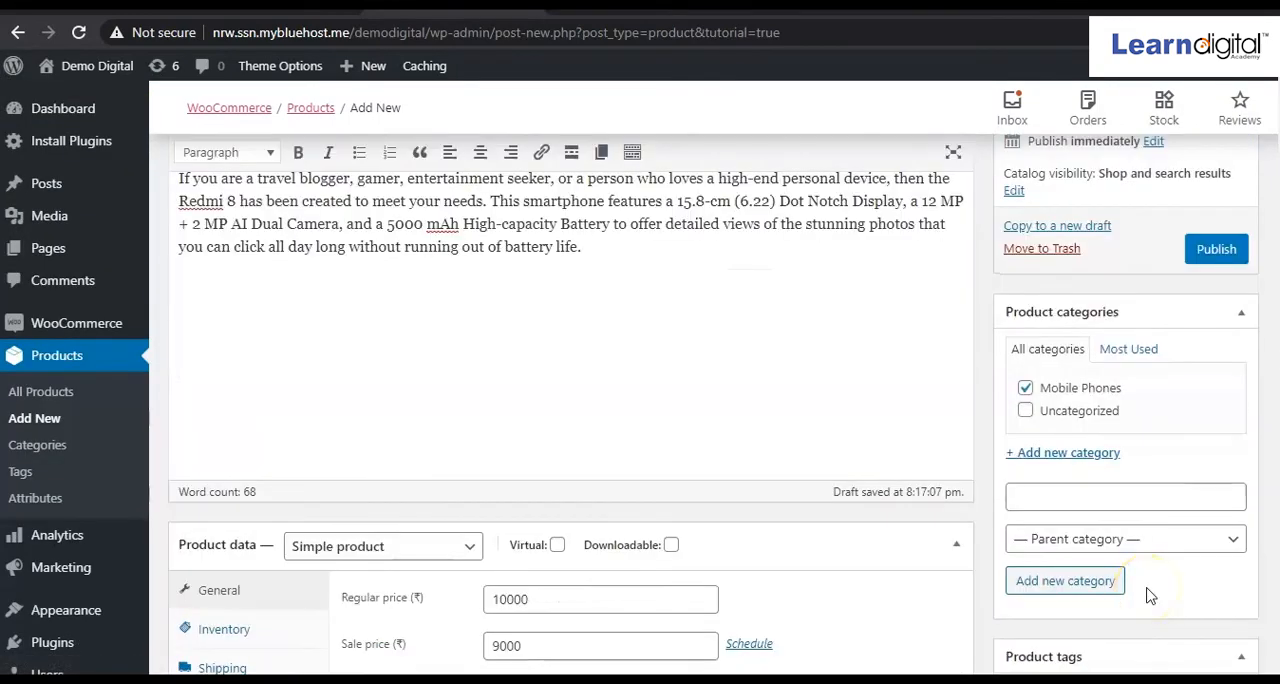
pyautogui.scroll(-3, 825, 512)
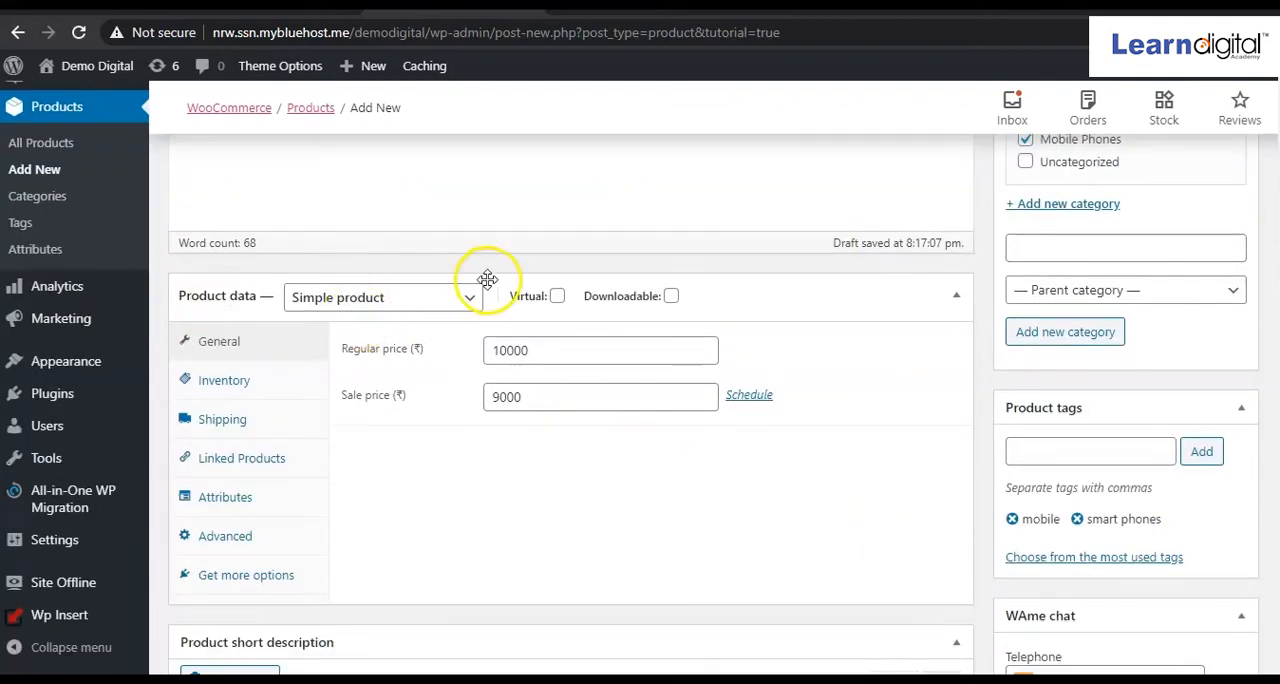
pyautogui.scroll(5, 487, 279)
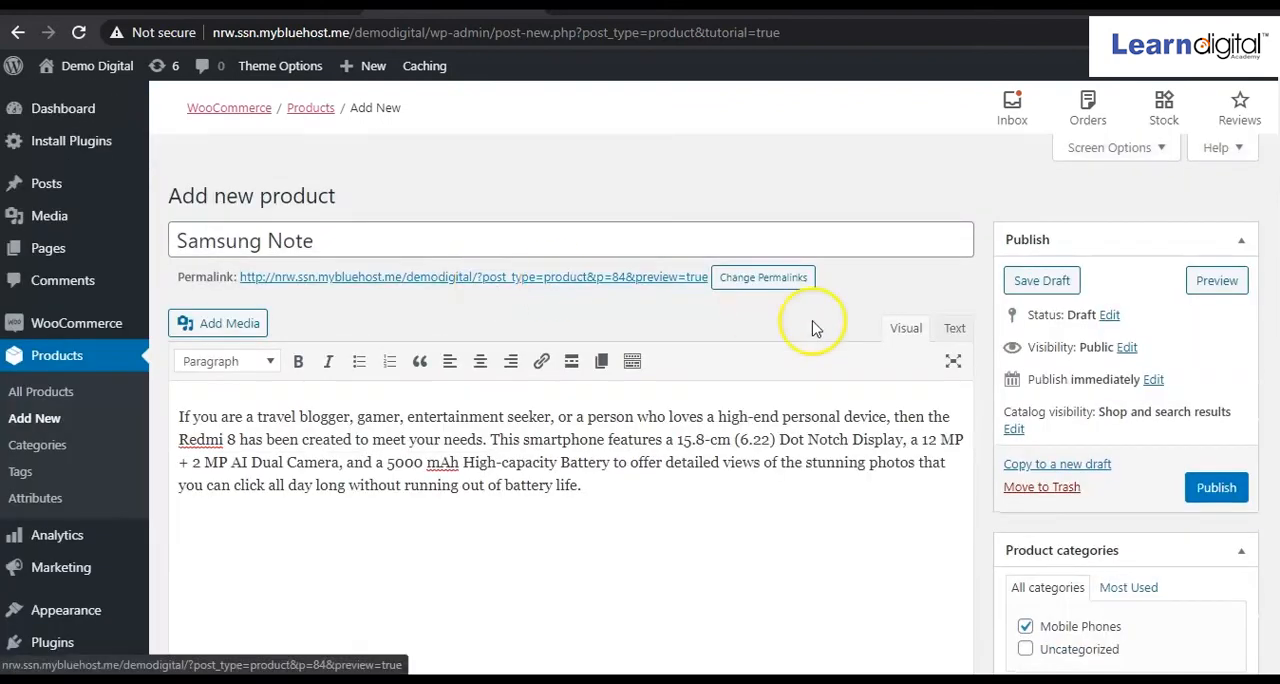
pyautogui.click(1215, 490)
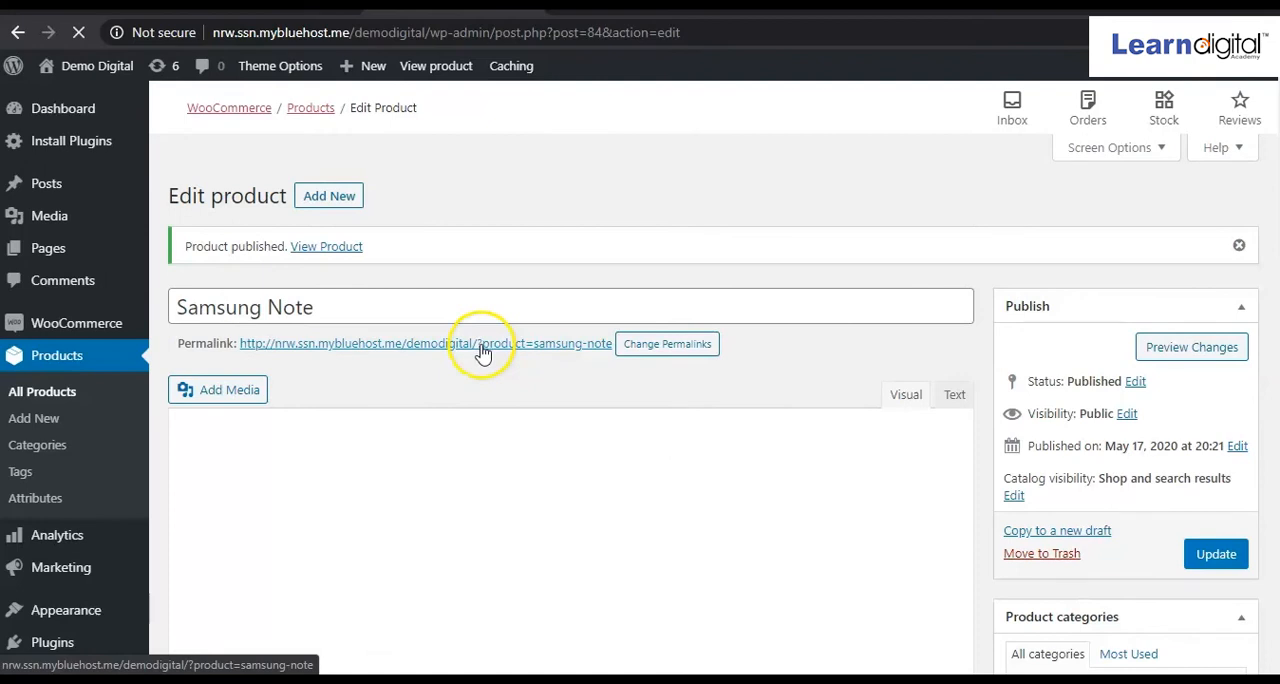
# Open the published Samsung Note product page in a new browser tab and examine its image, prices and descriptions.
pyautogui.rightClick(486, 344)
pyautogui.click(507, 359)
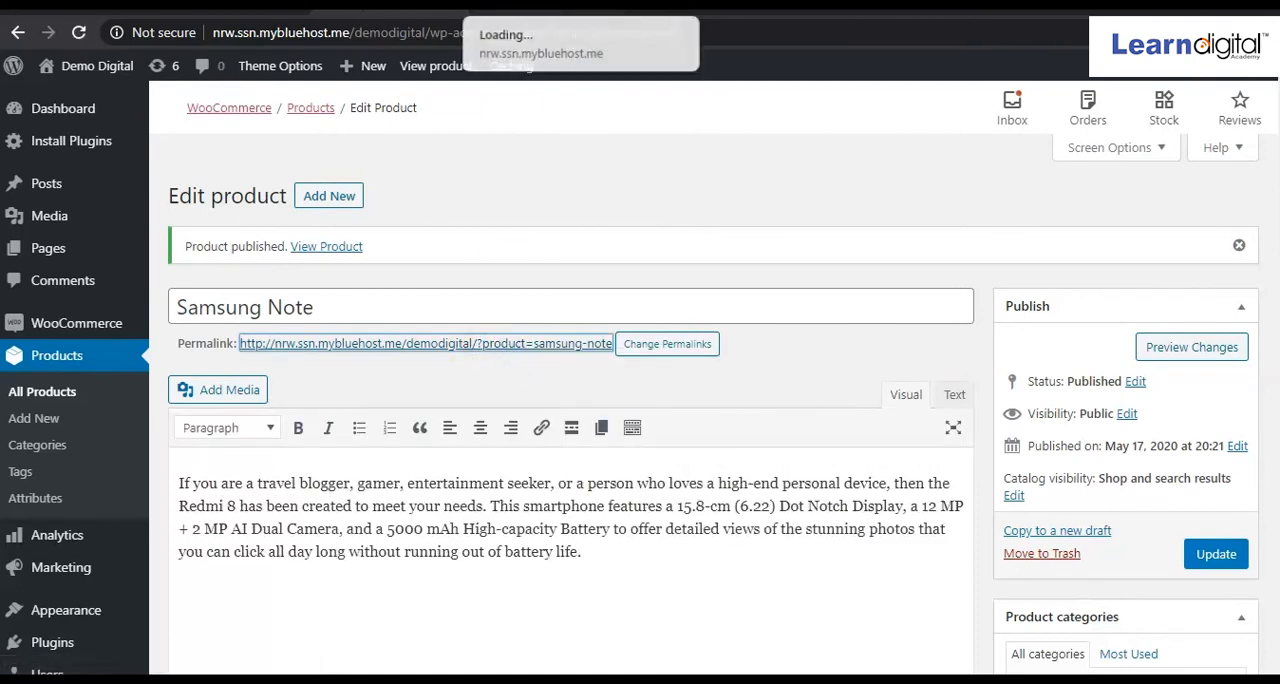
pyautogui.click(543, 11)
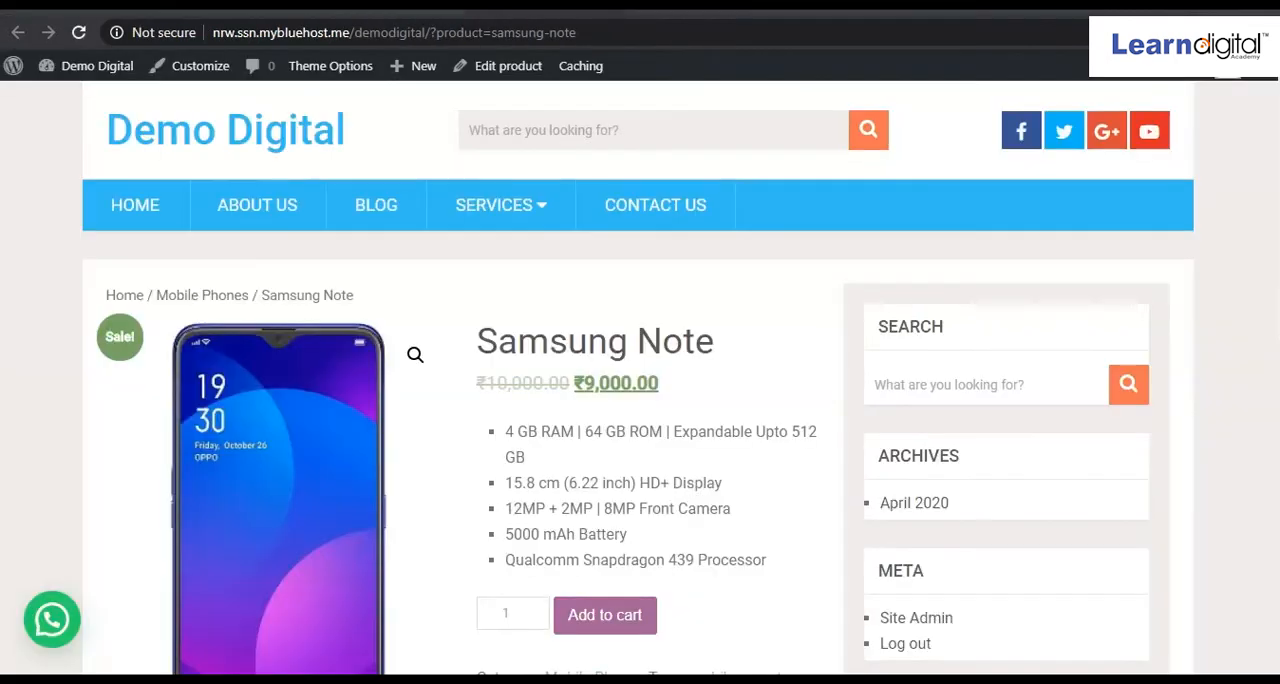
pyautogui.click(480, 545)
pyautogui.scroll(-10, 480, 545)
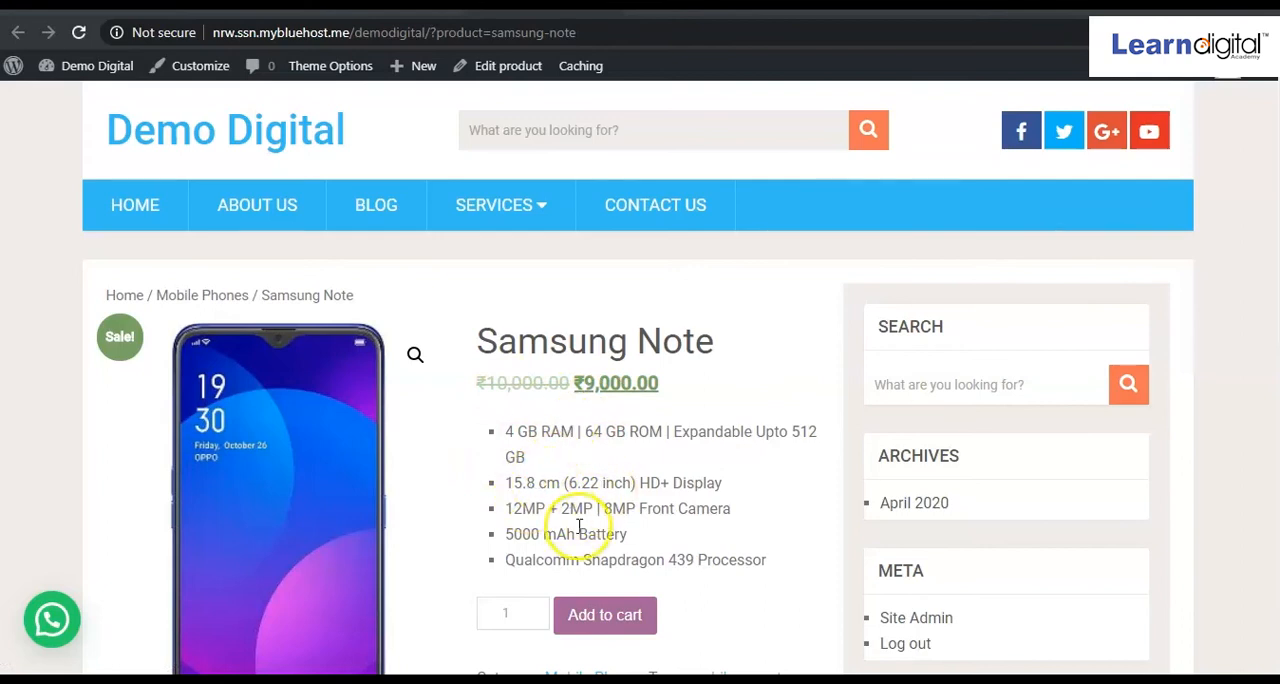
pyautogui.scroll(-10, 581, 526)
pyautogui.scroll(3, 581, 526)
pyautogui.scroll(-3, 581, 526)
pyautogui.scroll(10, 547, 463)
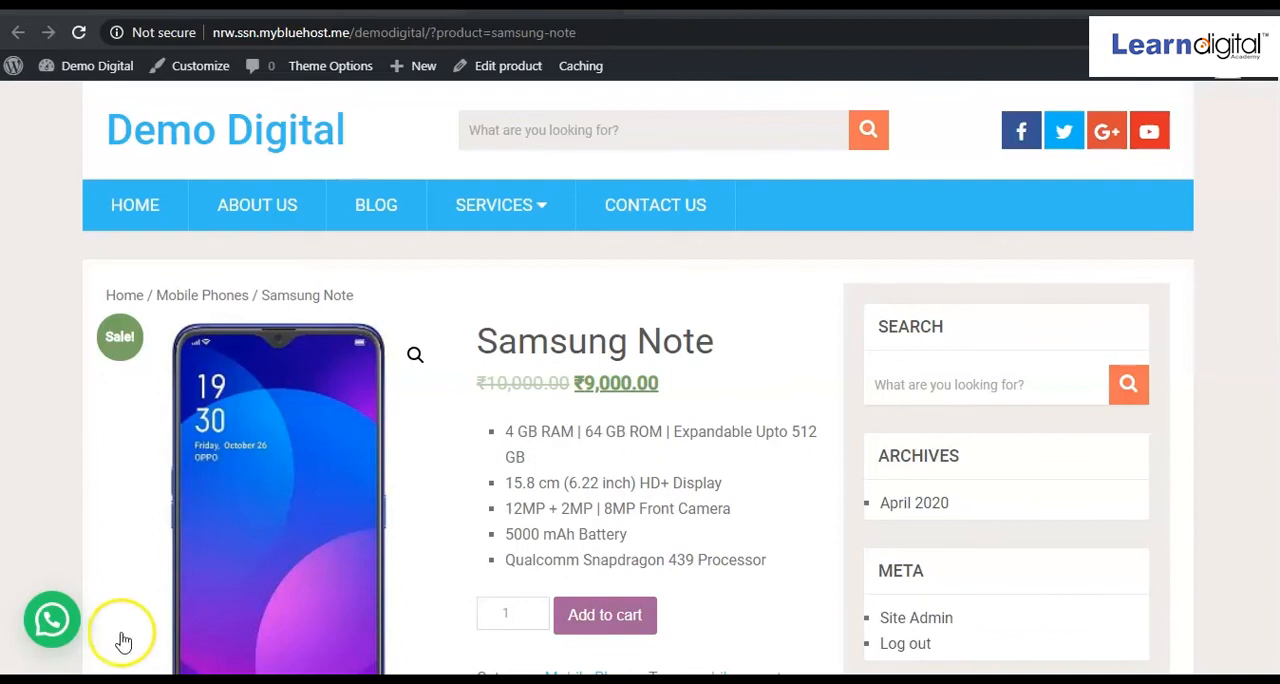
# Switch to the Demo Digital home page, reload it and check which entries its navigation menu offers.
pyautogui.click(540, 7)
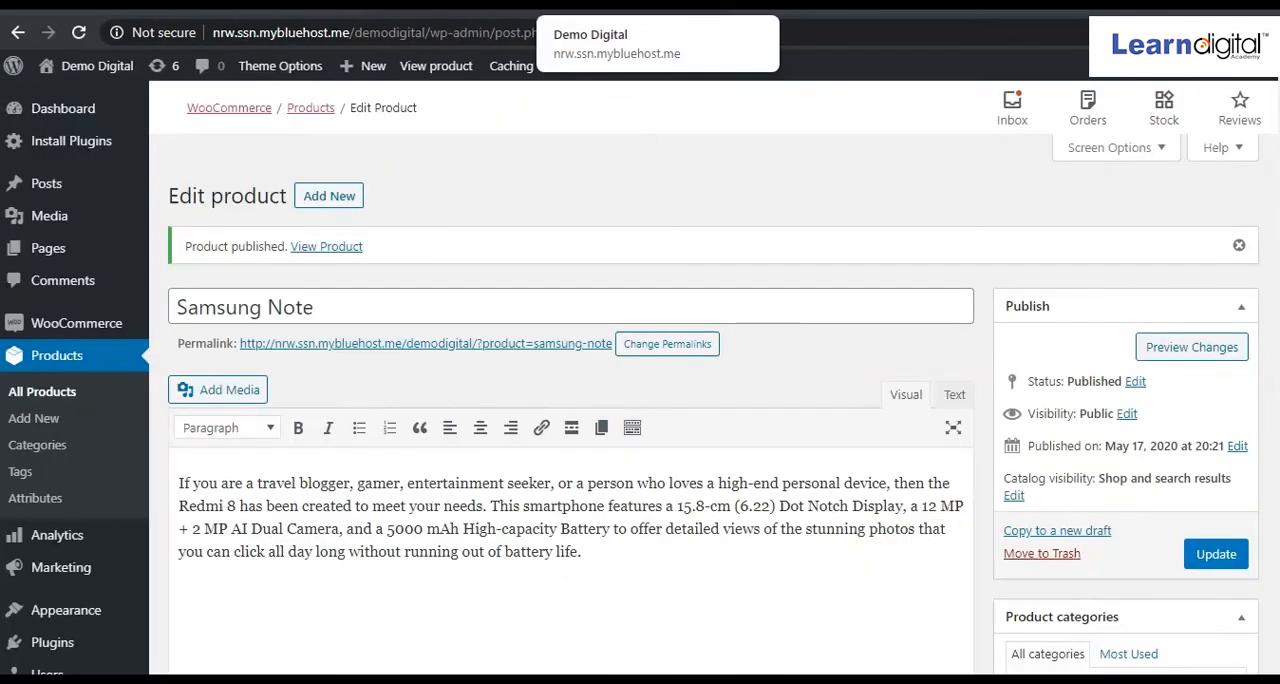
pyautogui.click(600, 6)
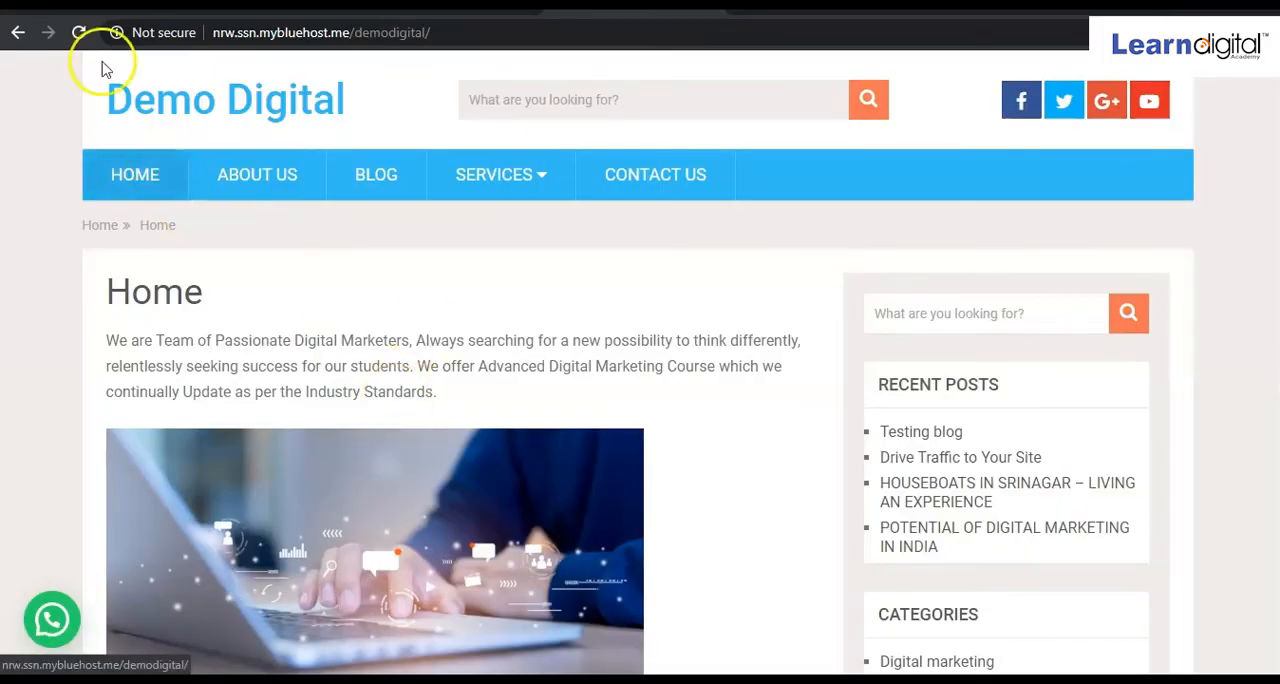
pyautogui.click(82, 36)
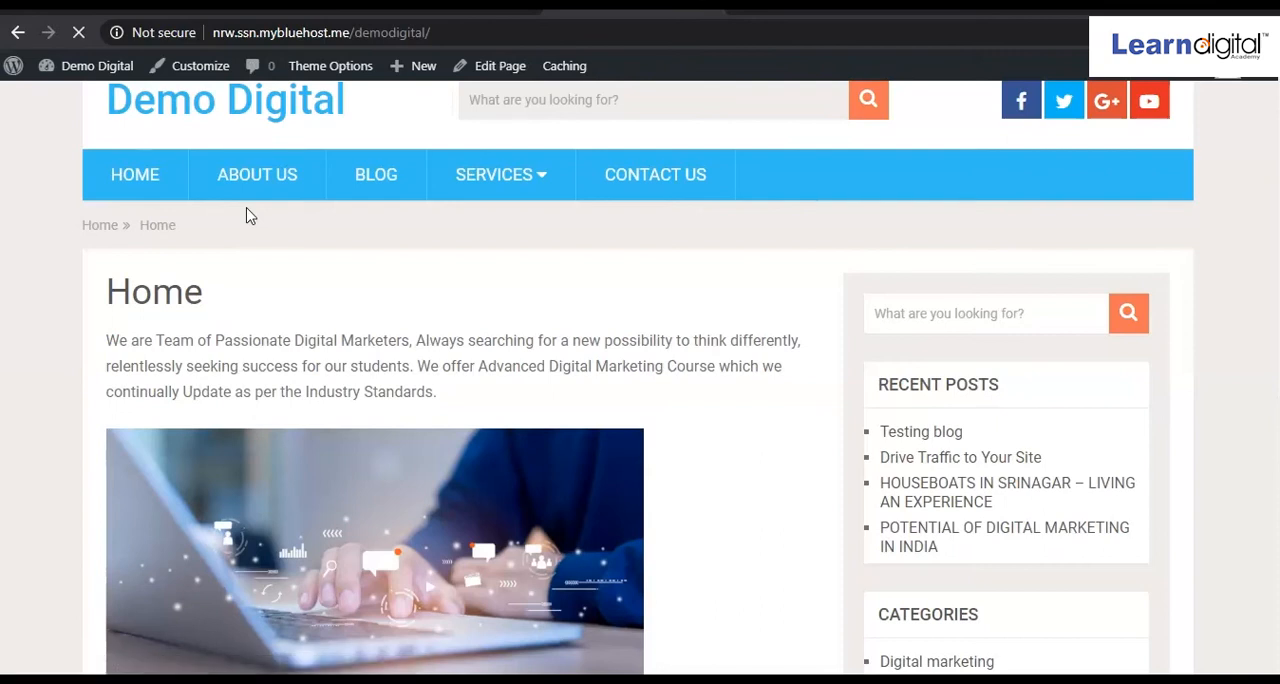
pyautogui.moveTo(437, 187)
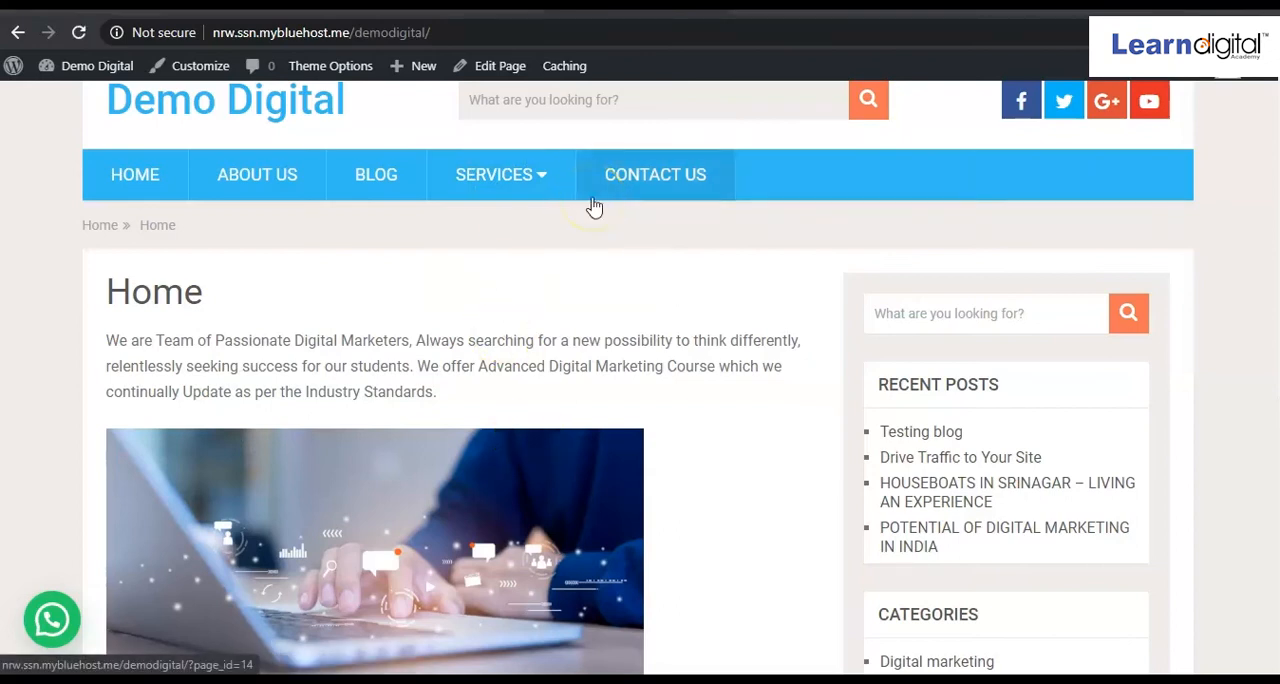
# Return to the WordPress admin and look through the list of all pages for the Cart, Checkout, My account and Shop pages.
pyautogui.click(428, 6)
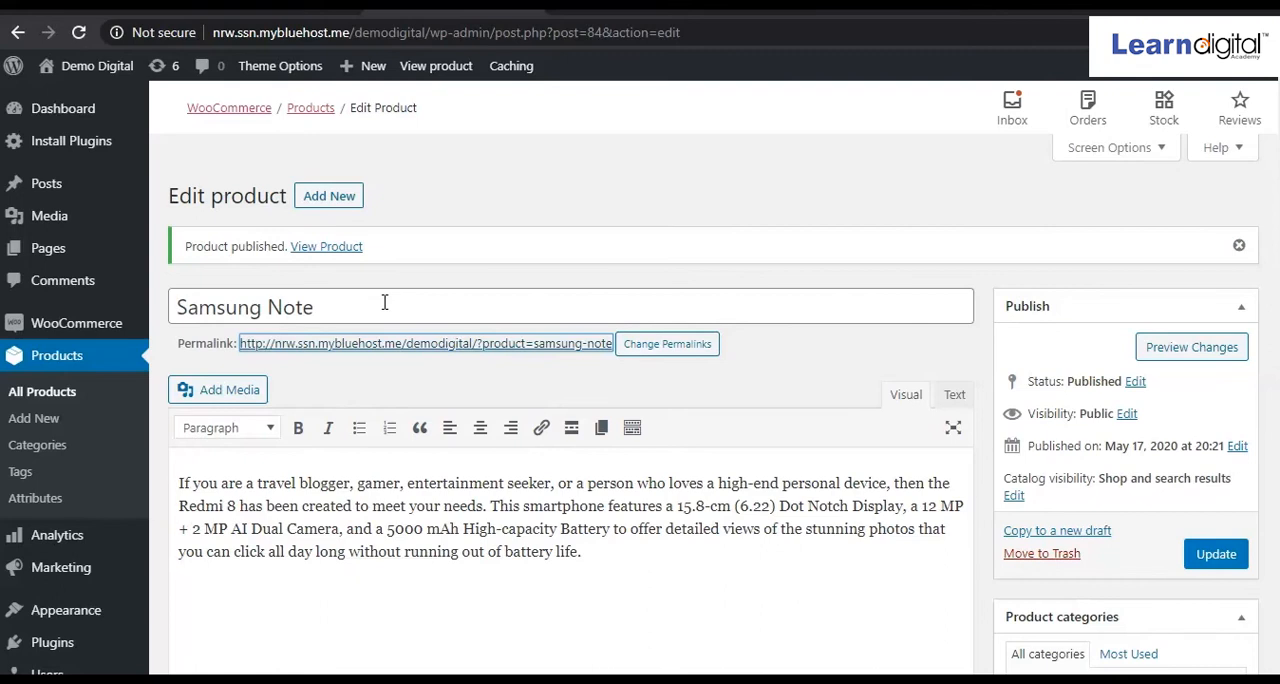
pyautogui.click(50, 256)
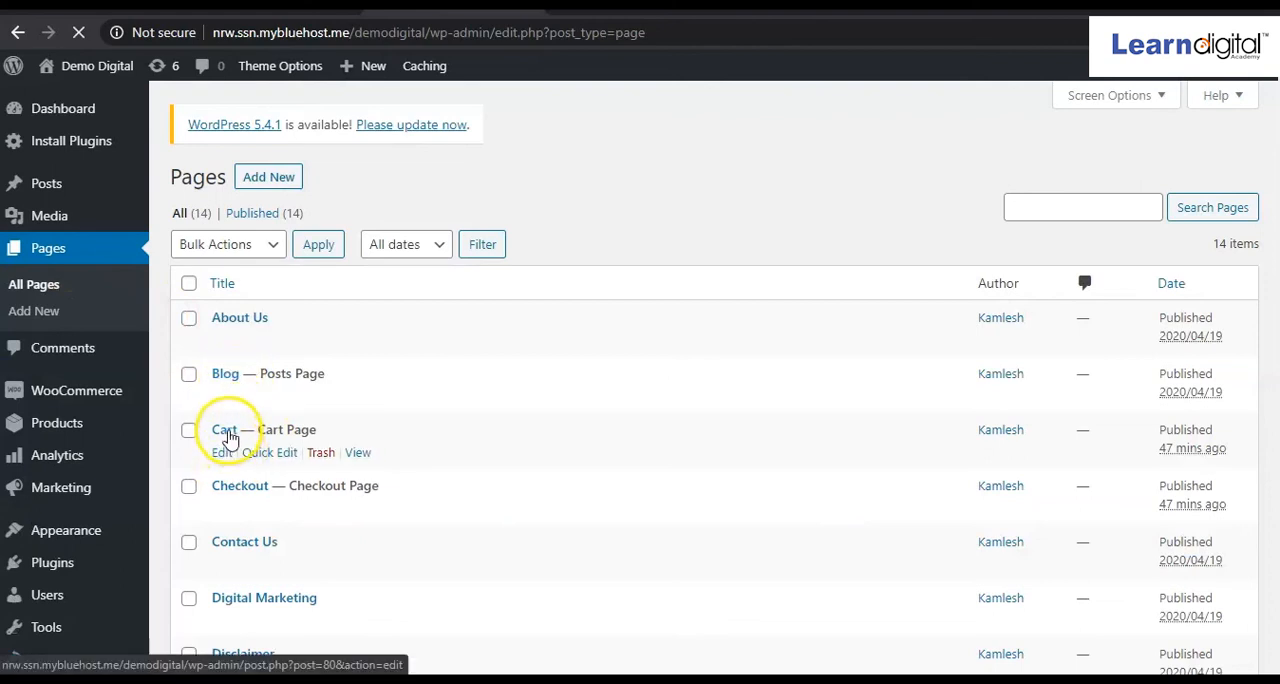
pyautogui.scroll(-3, 257, 592)
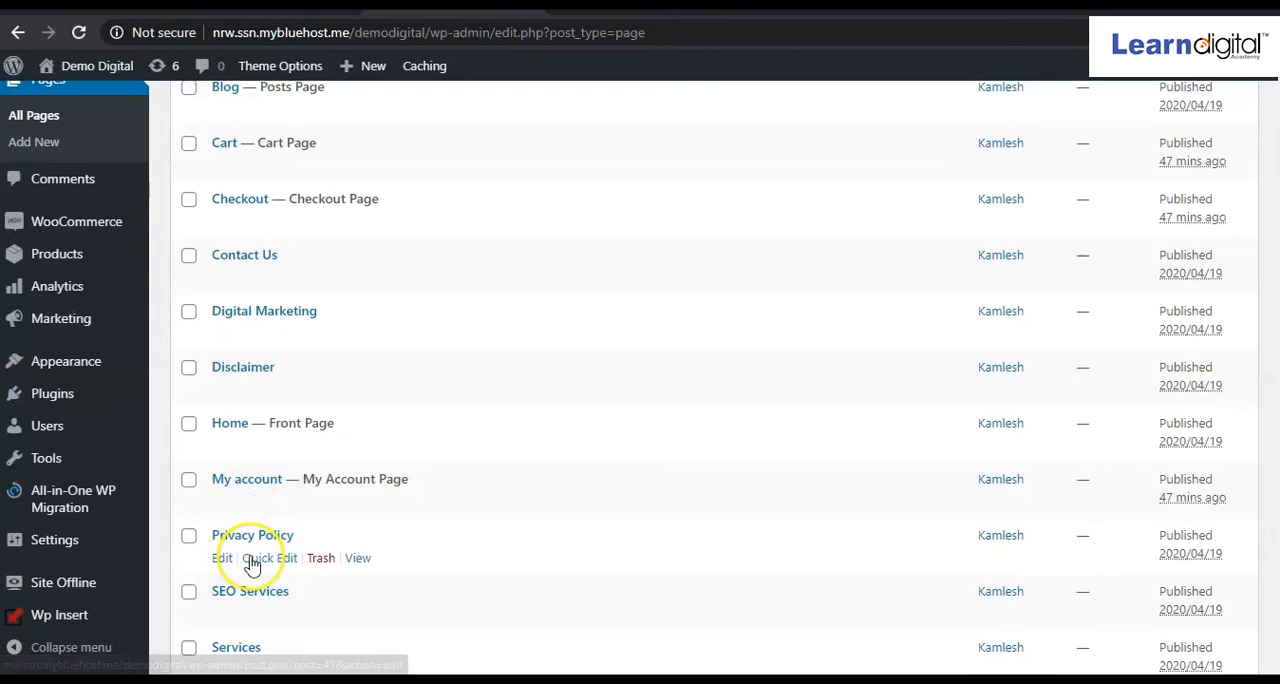
pyautogui.scroll(-2, 252, 564)
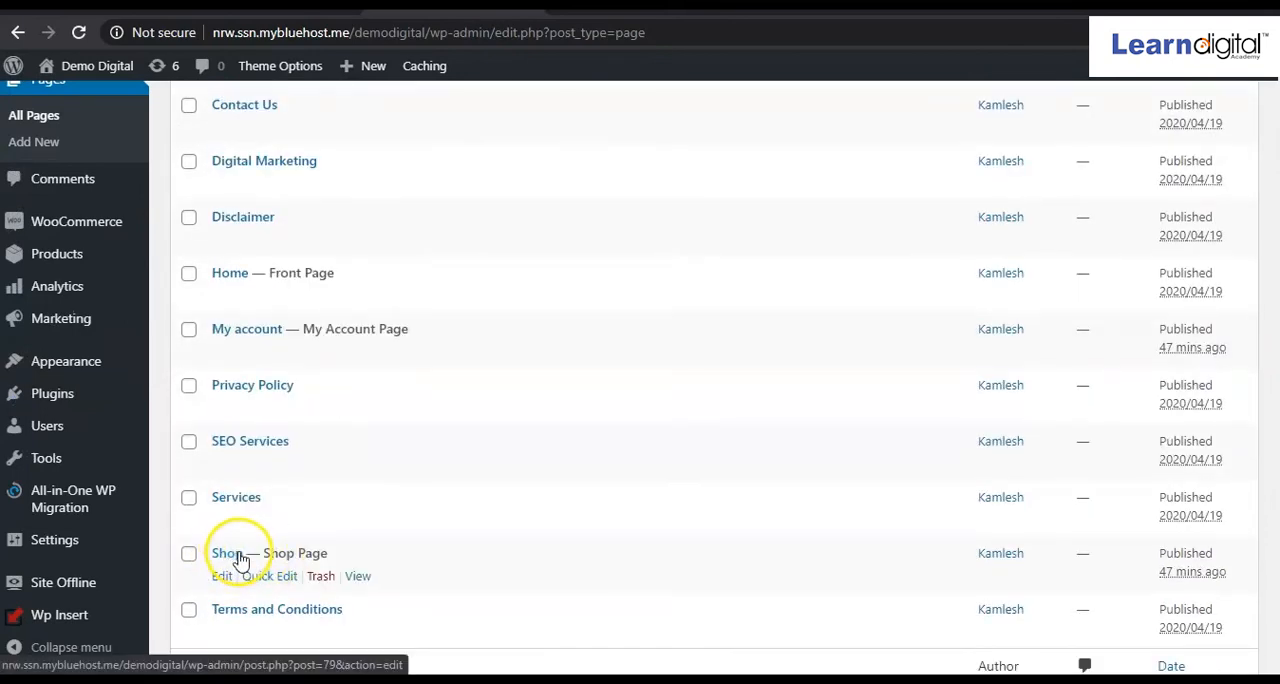
pyautogui.scroll(2, 409, 506)
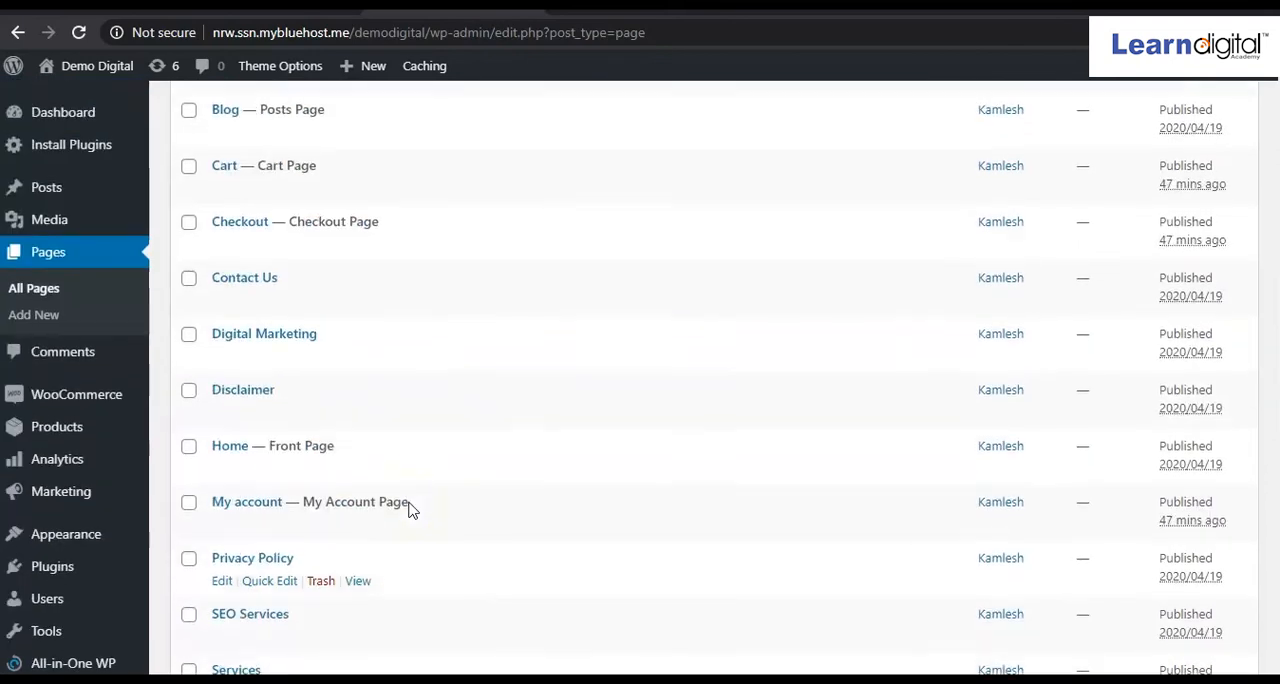
pyautogui.scroll(2, 409, 510)
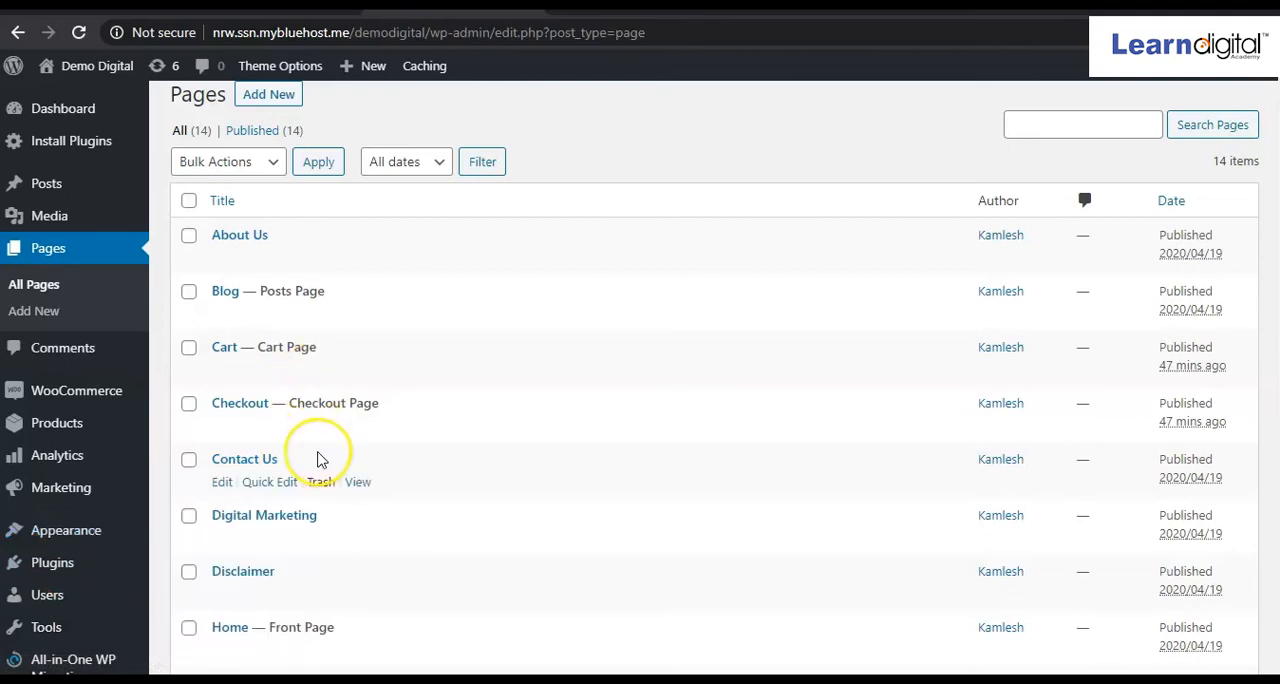
# Open the menu editor and add the My account, Cart and Shop pages to the Header menu.
pyautogui.scroll(-2, 318, 457)
pyautogui.moveTo(69, 363)
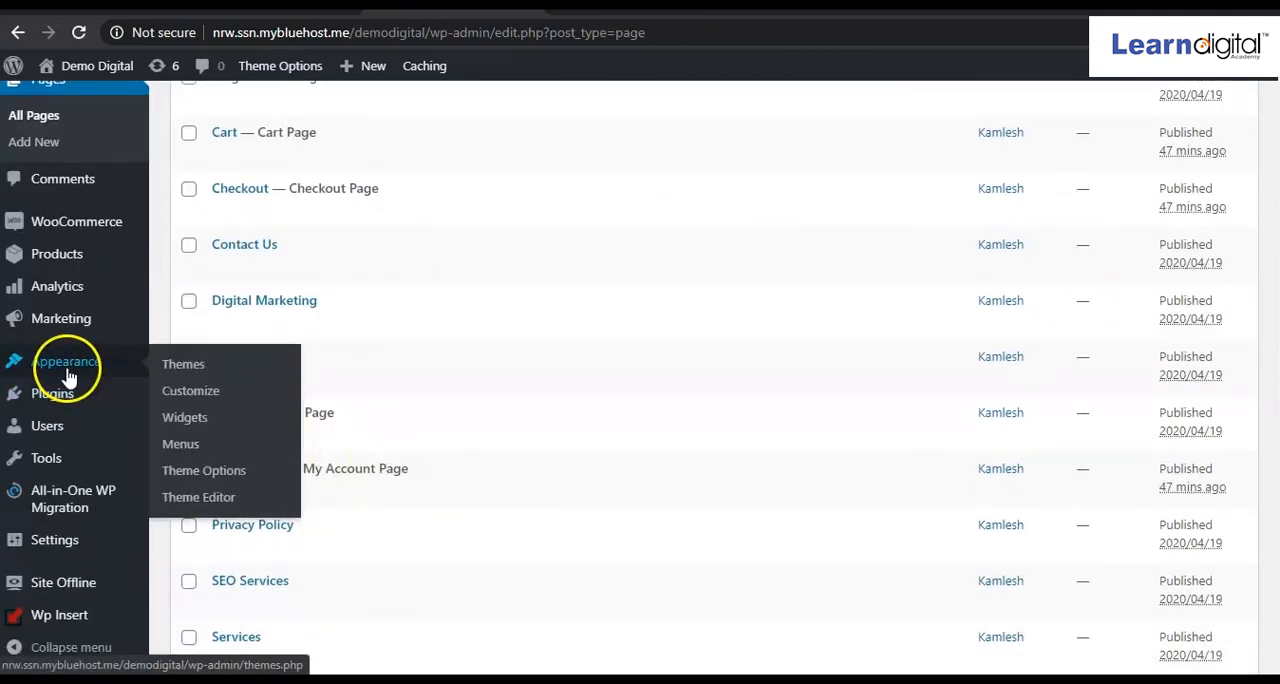
pyautogui.click(179, 446)
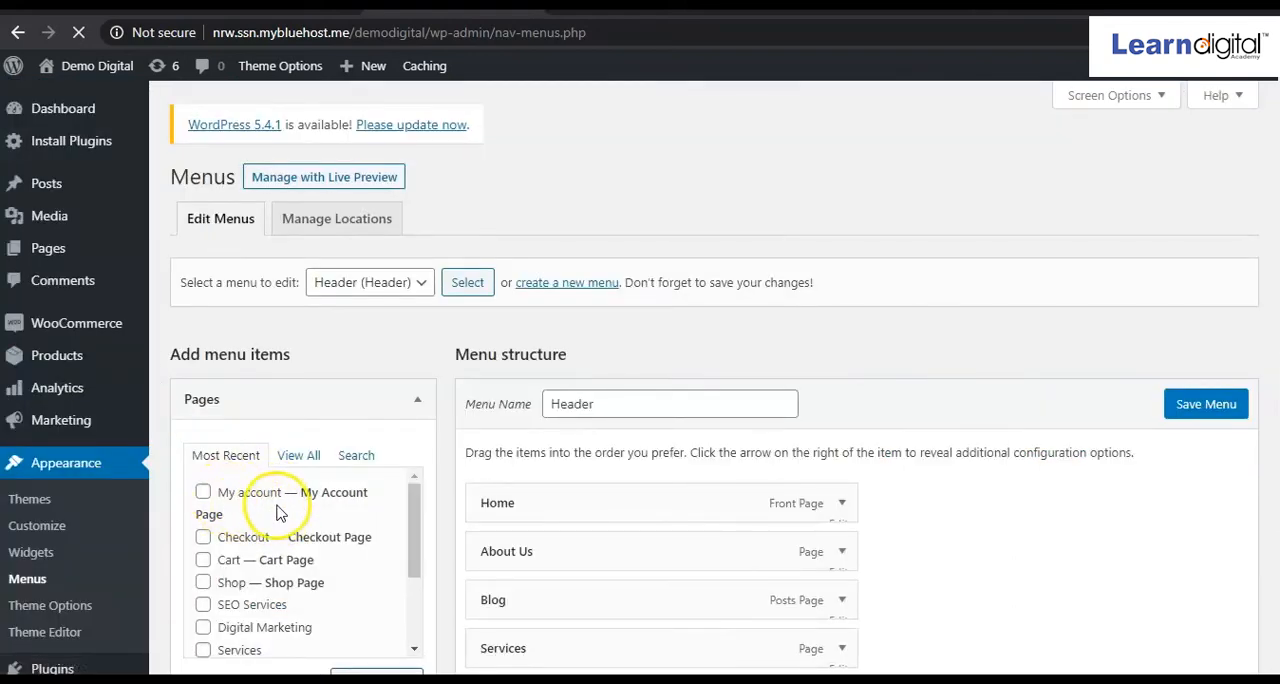
pyautogui.click(204, 493)
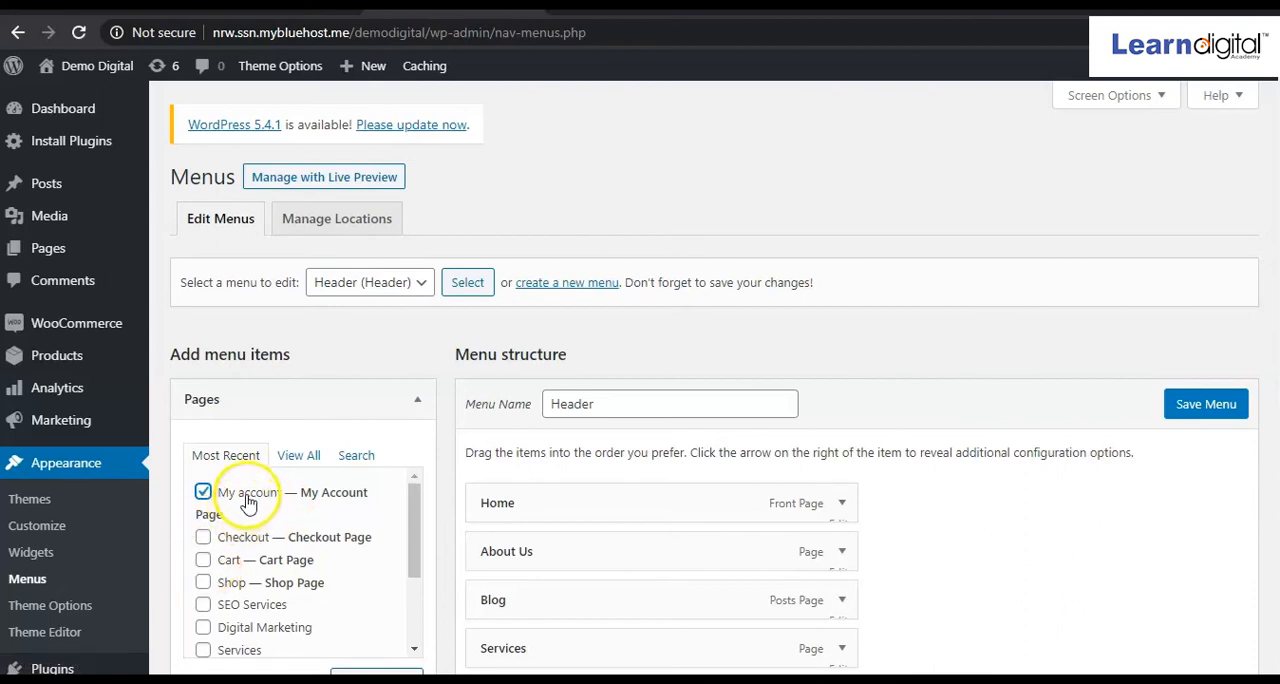
pyautogui.click(204, 560)
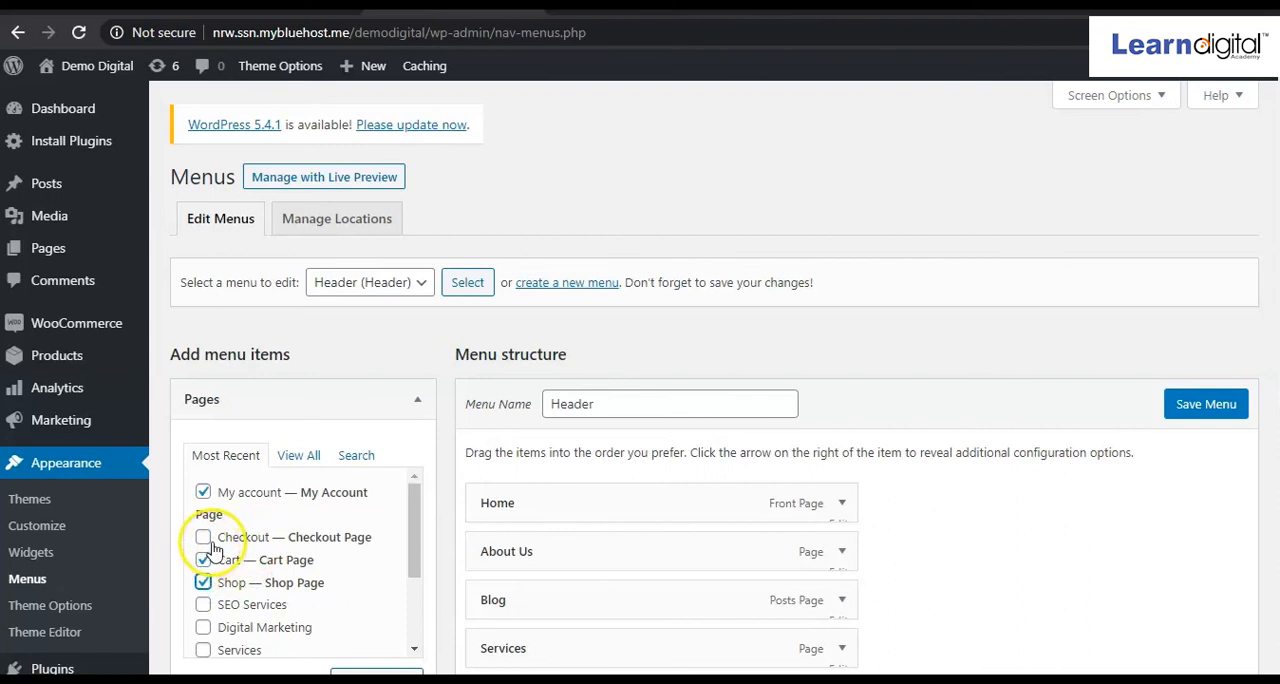
pyautogui.scroll(-3, 266, 566)
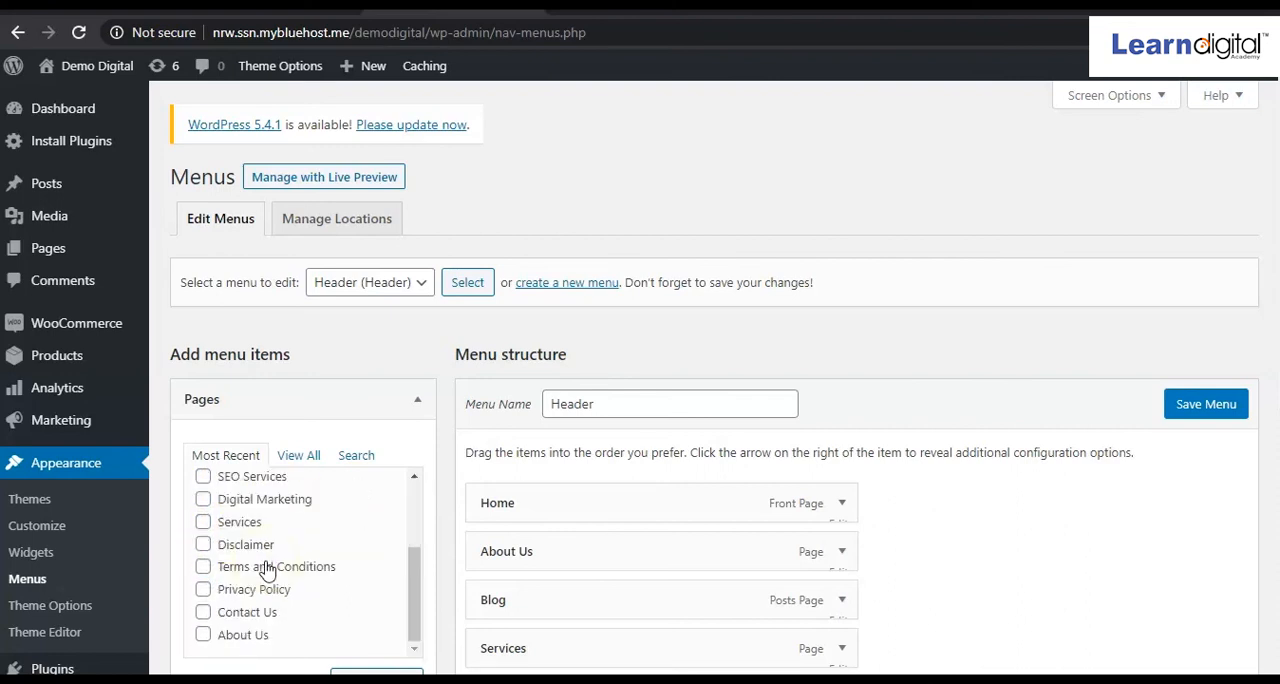
pyautogui.scroll(-2, 400, 543)
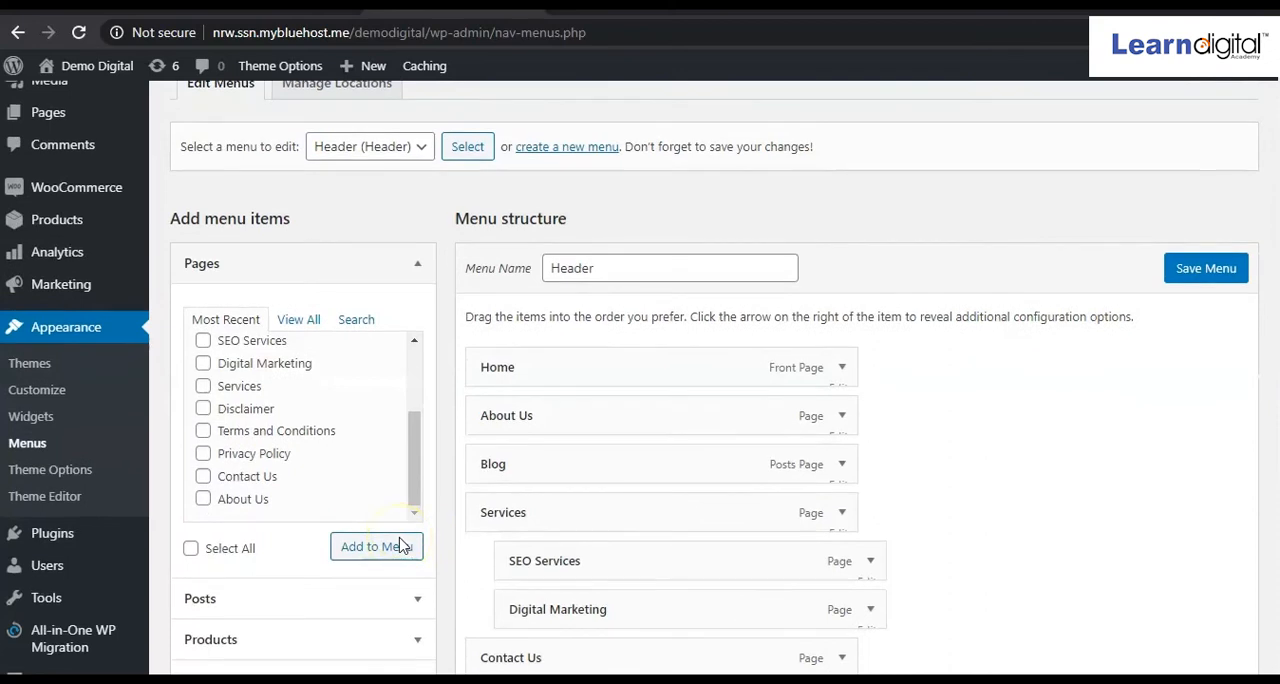
pyautogui.click(398, 552)
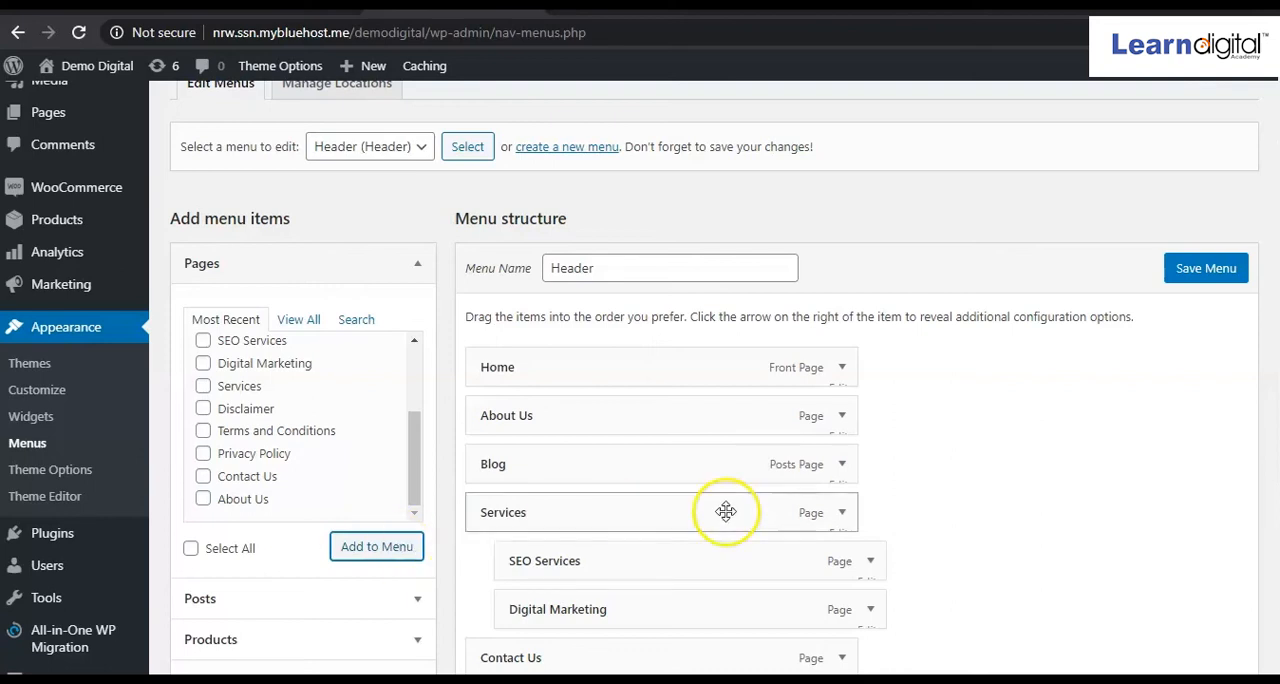
# Review the Header menu structure, save it and refresh the Demo Digital home page to check its navigation.
pyautogui.scroll(-5, 724, 510)
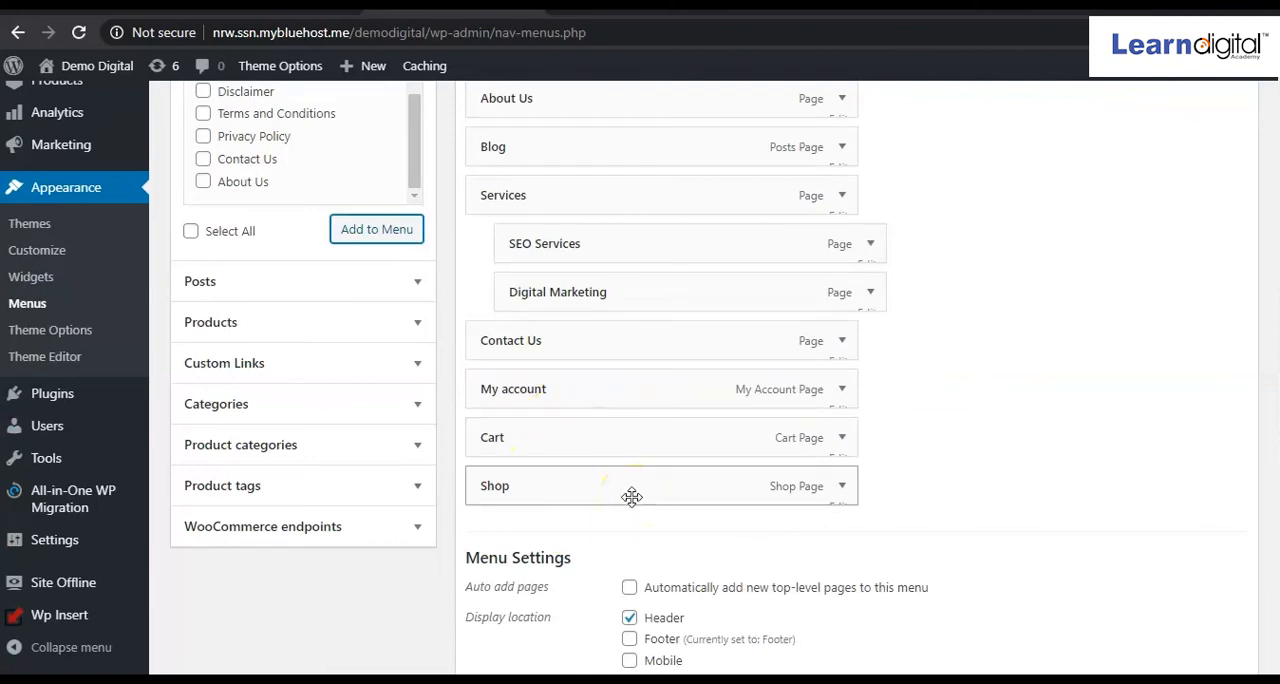
pyautogui.scroll(3, 608, 449)
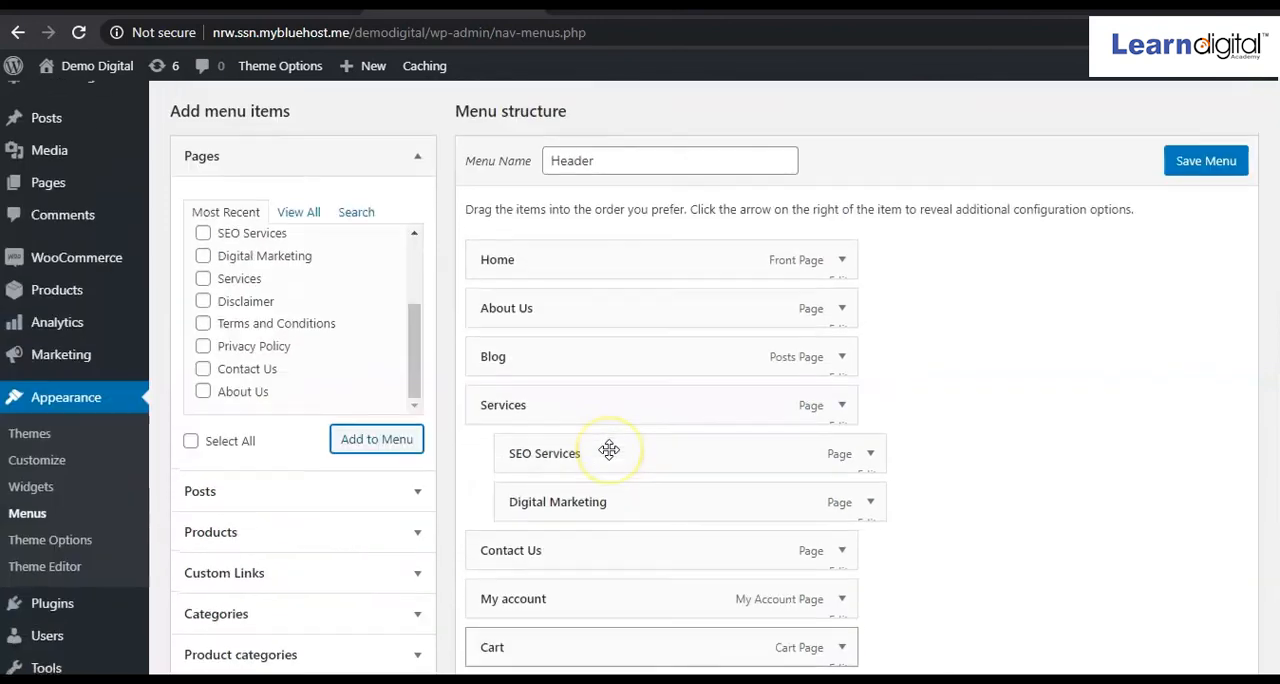
pyautogui.scroll(-4, 608, 449)
pyautogui.scroll(5, 608, 449)
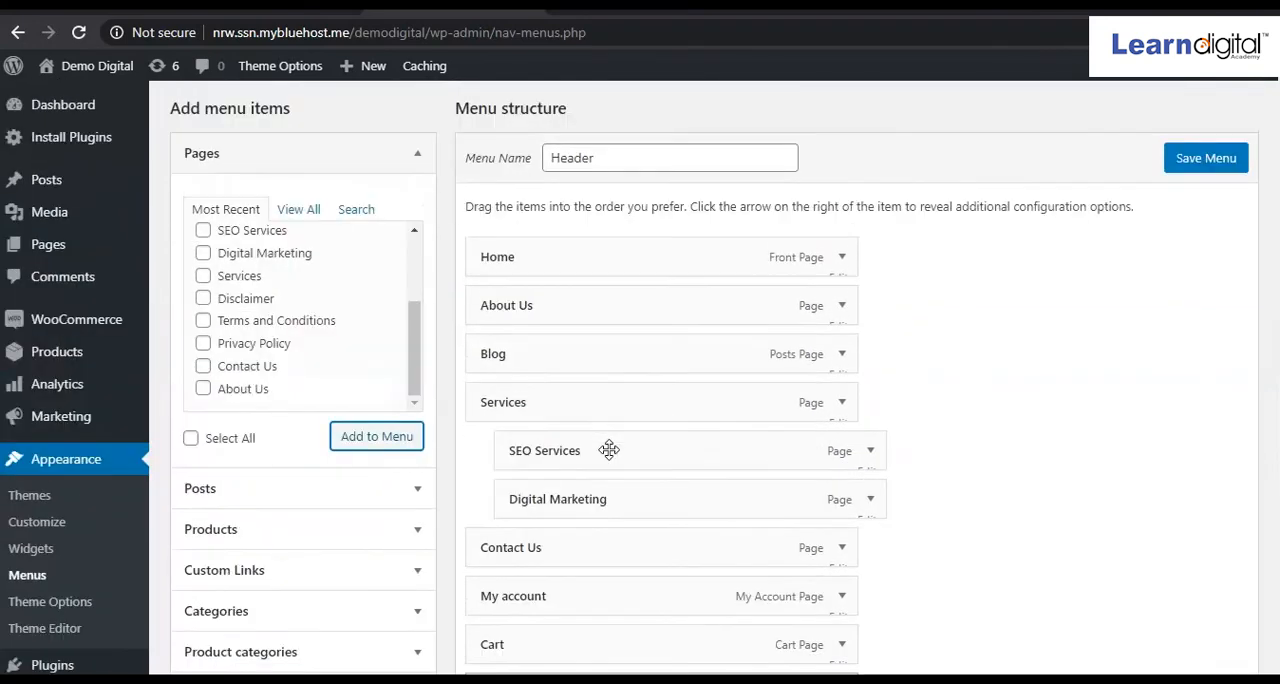
pyautogui.click(1065, 300)
pyautogui.click(1201, 178)
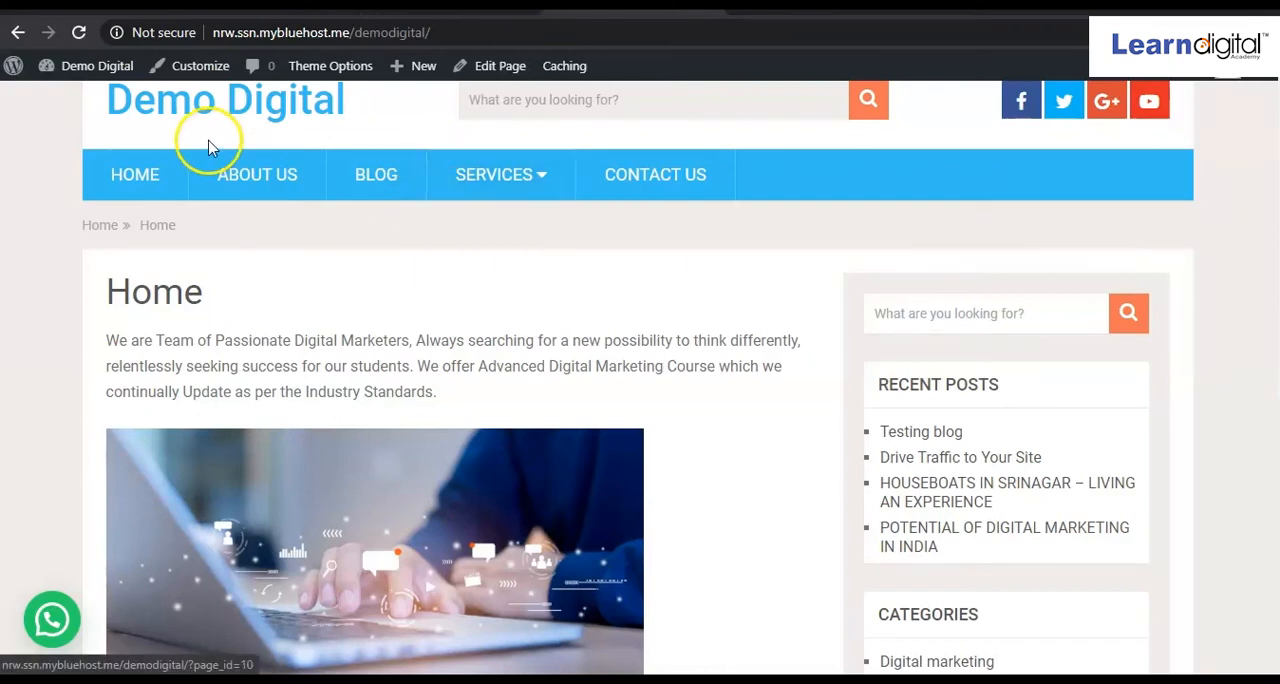
pyautogui.click(148, 110)
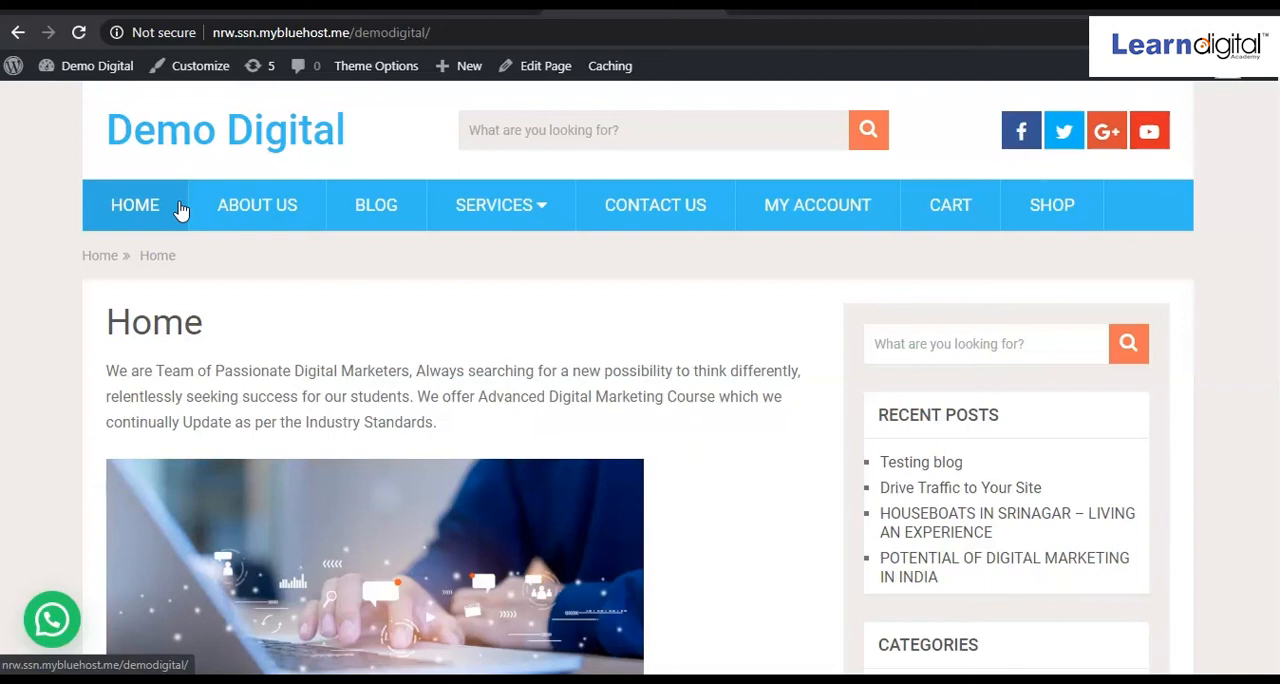
# Return to the menu editor and look at the Home item's settings without changing them.
pyautogui.click(444, 11)
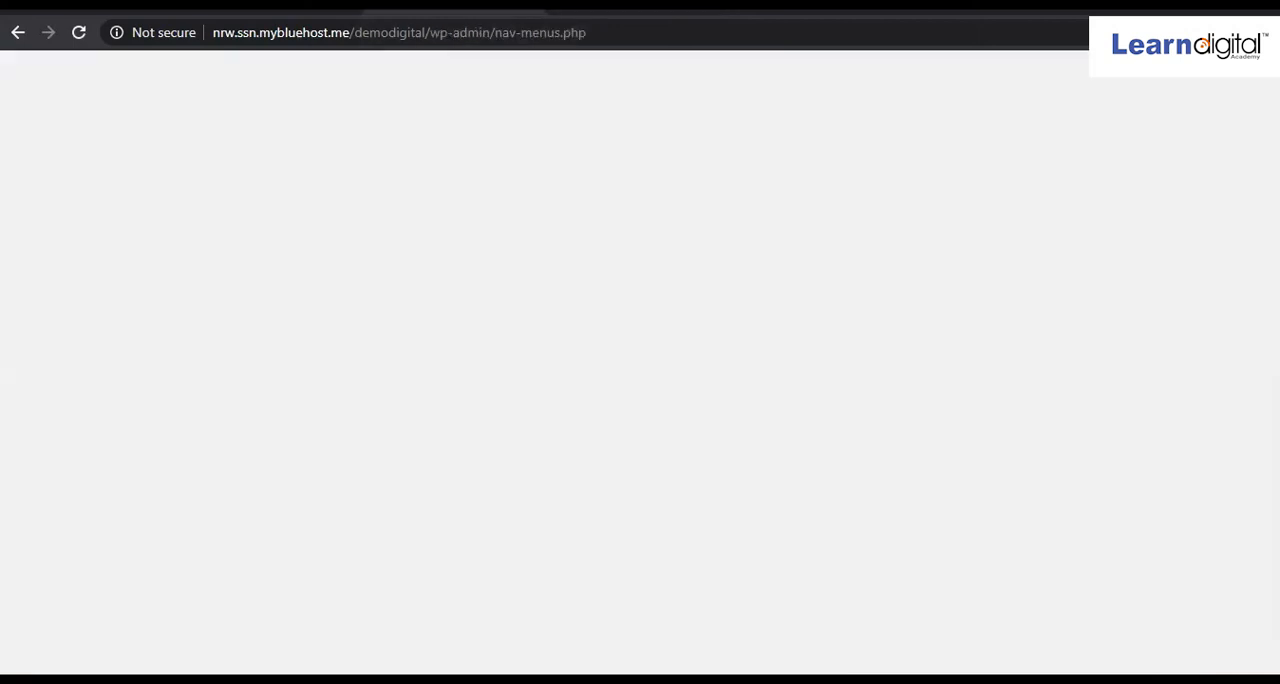
pyautogui.scroll(-3, 571, 443)
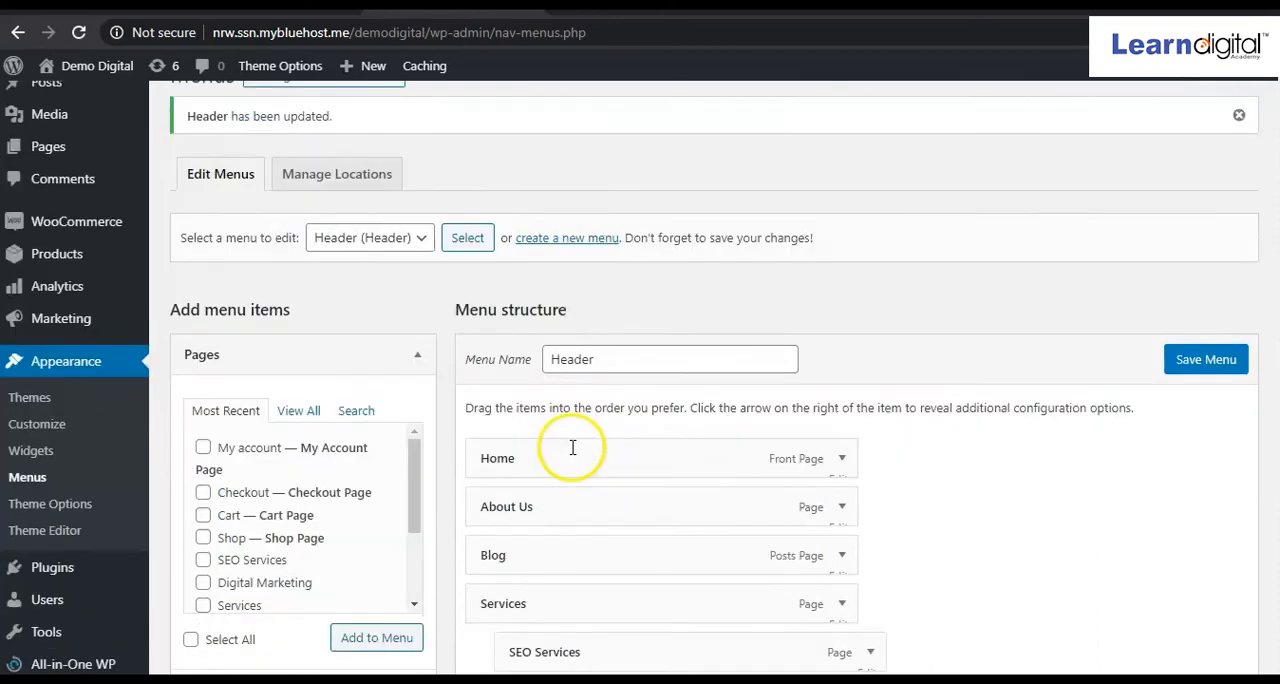
pyautogui.scroll(2, 571, 366)
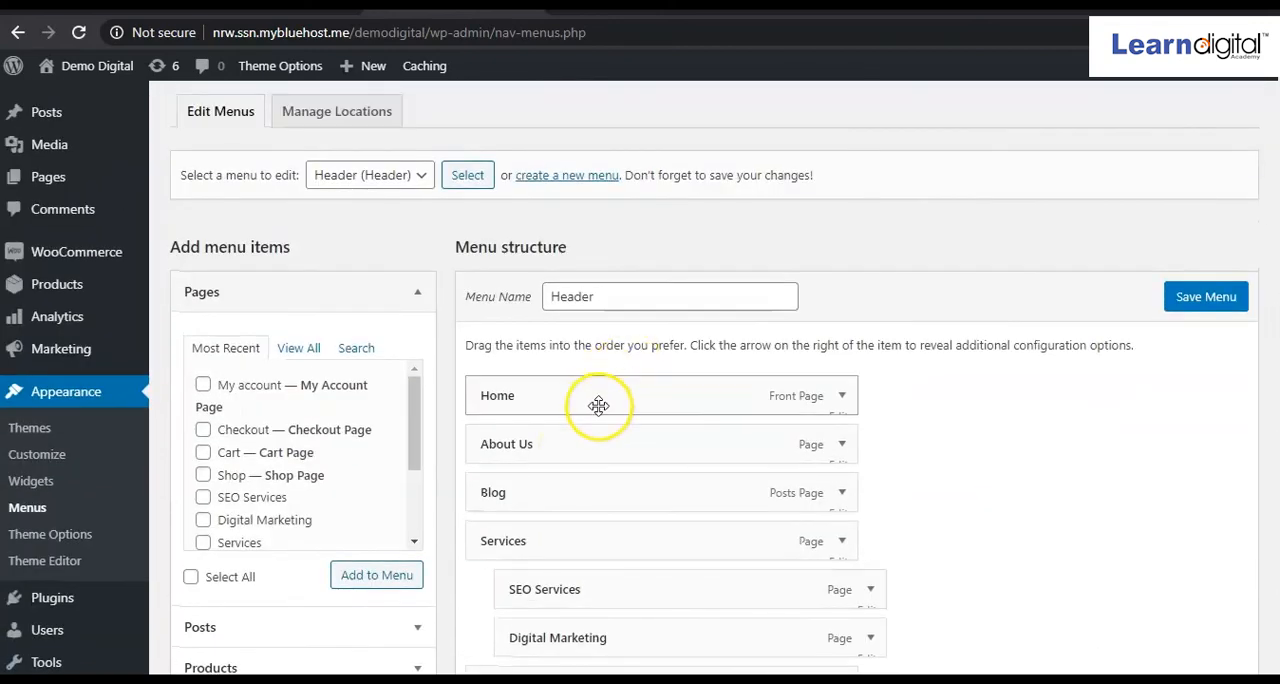
pyautogui.click(842, 399)
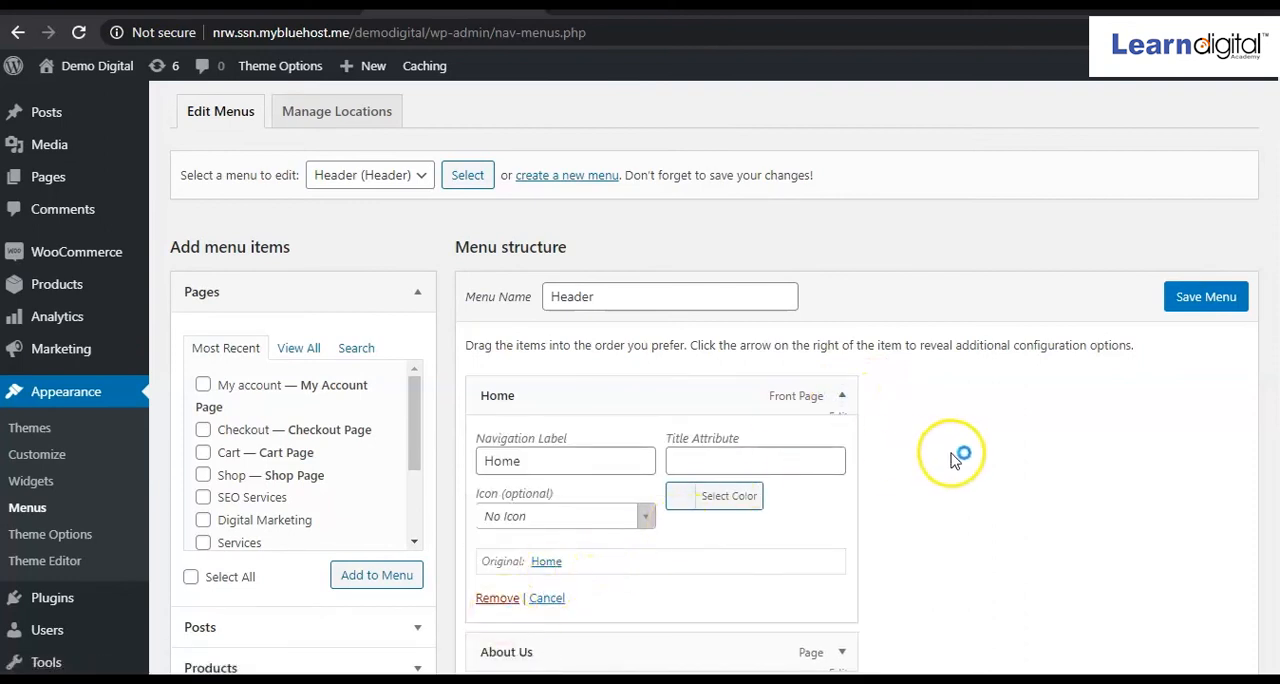
pyautogui.click(547, 599)
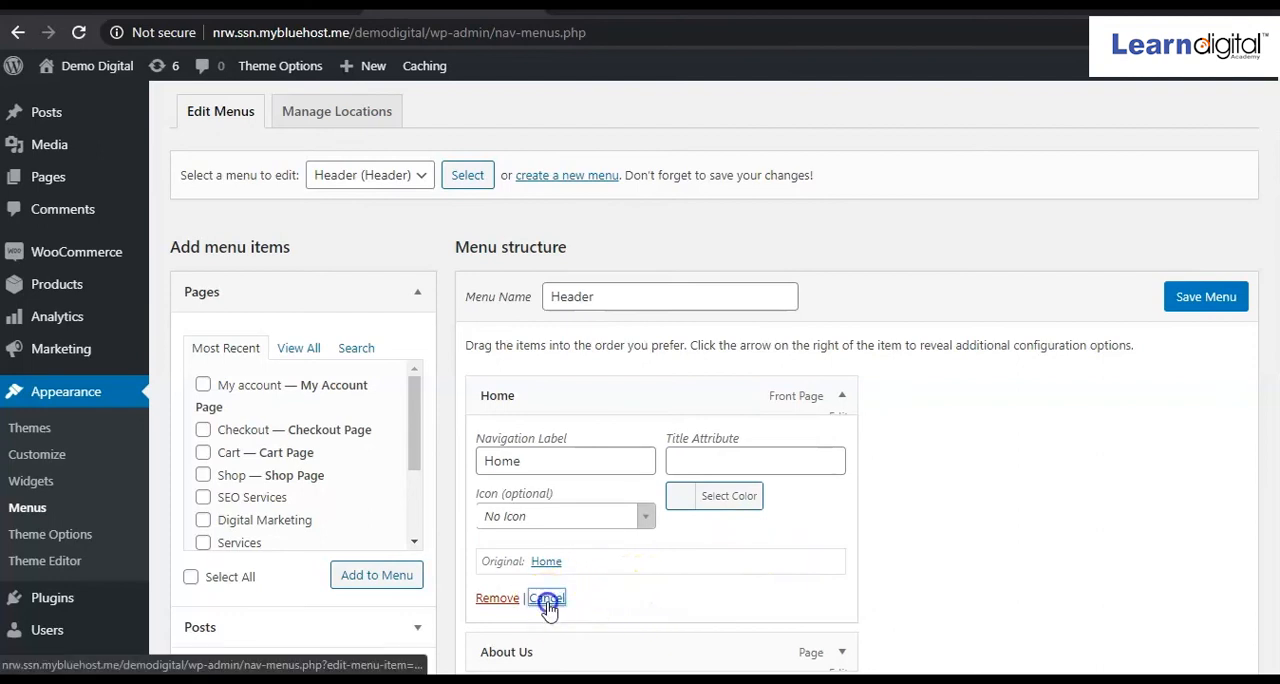
# Reorder the Header menu so that Shop, Cart and My account follow directly after Home.
pyautogui.scroll(-3, 794, 523)
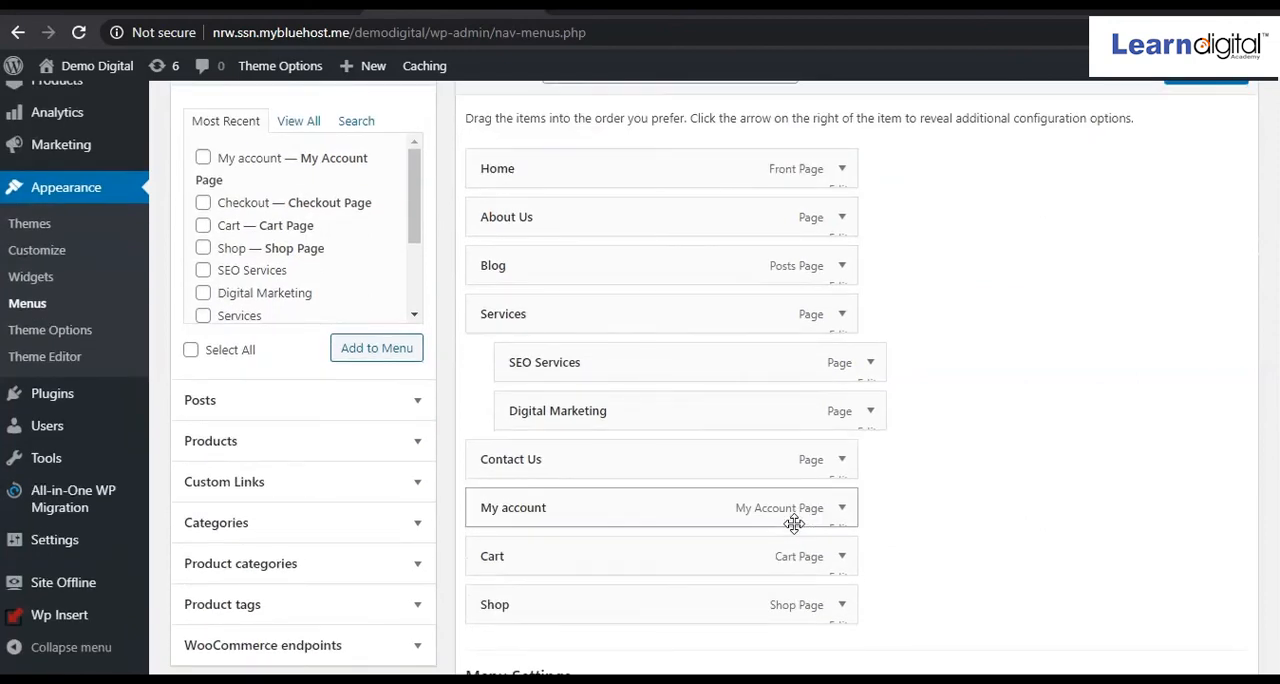
pyautogui.scroll(1, 794, 523)
pyautogui.scroll(-1, 794, 523)
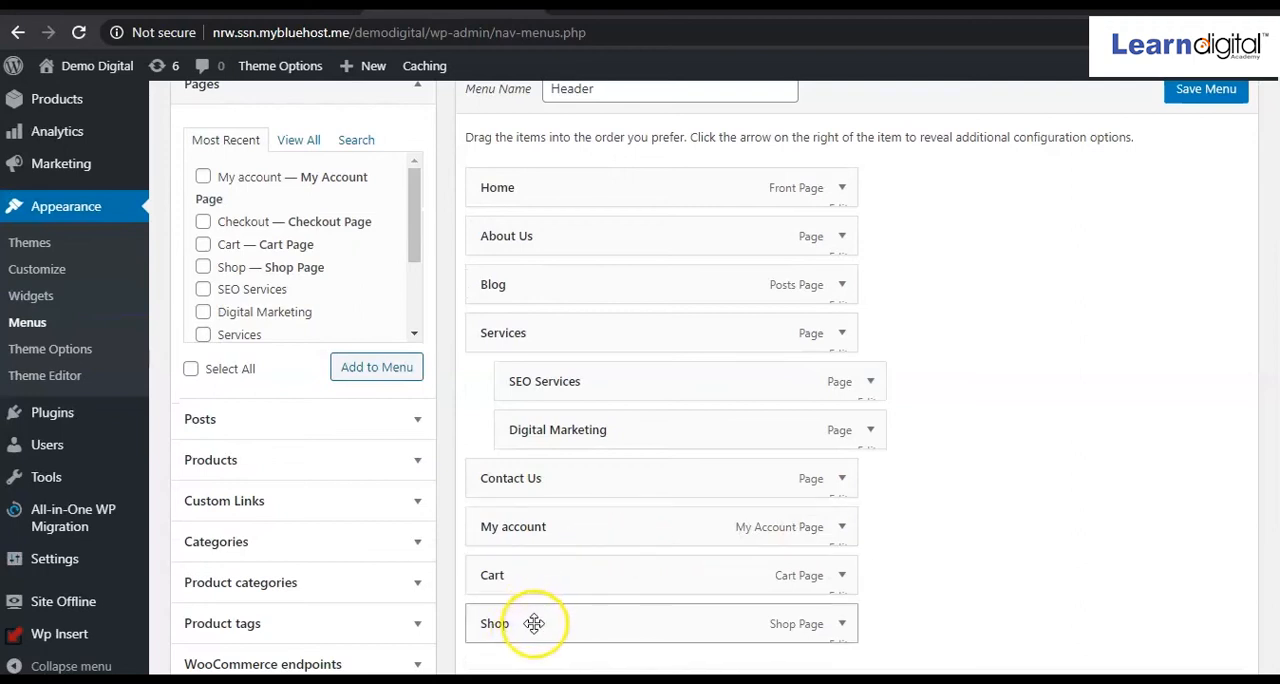
pyautogui.moveTo(534, 622); pyautogui.dragTo(530, 231)
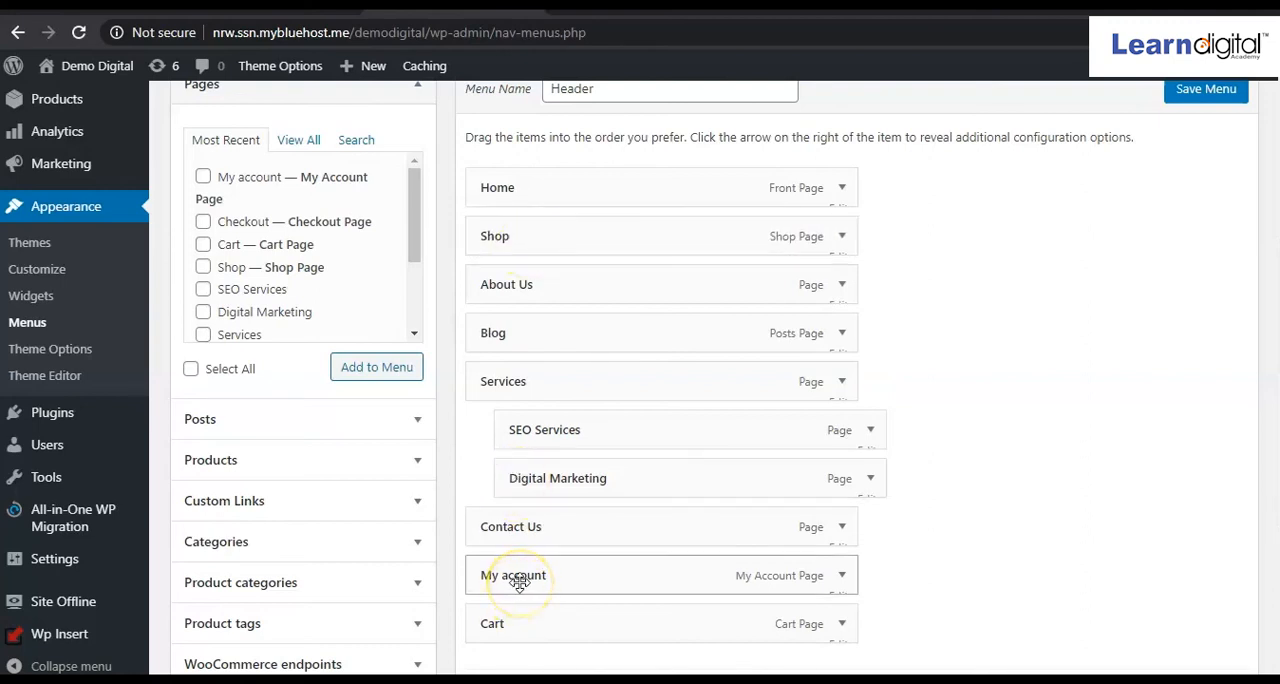
pyautogui.moveTo(529, 490); pyautogui.dragTo(513, 287)
pyautogui.moveTo(517, 625); pyautogui.dragTo(521, 291)
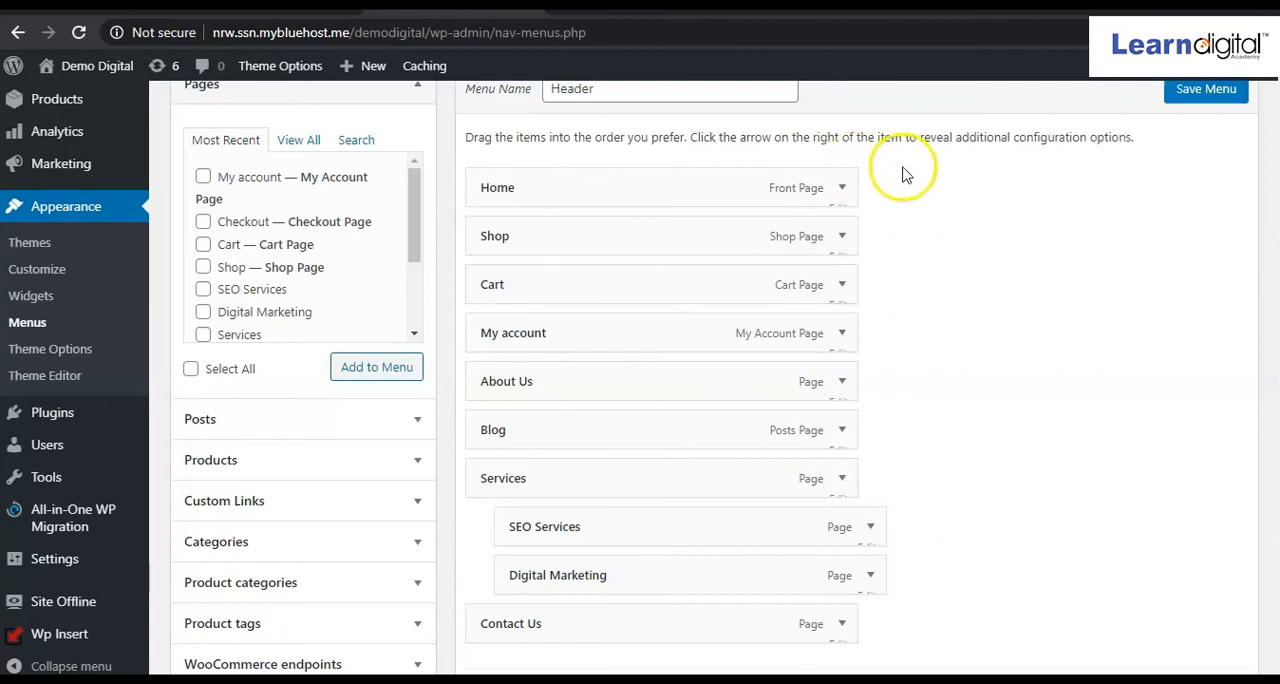
# Remove the Home, Services and SEO Services items from the Header menu.
pyautogui.click(843, 192)
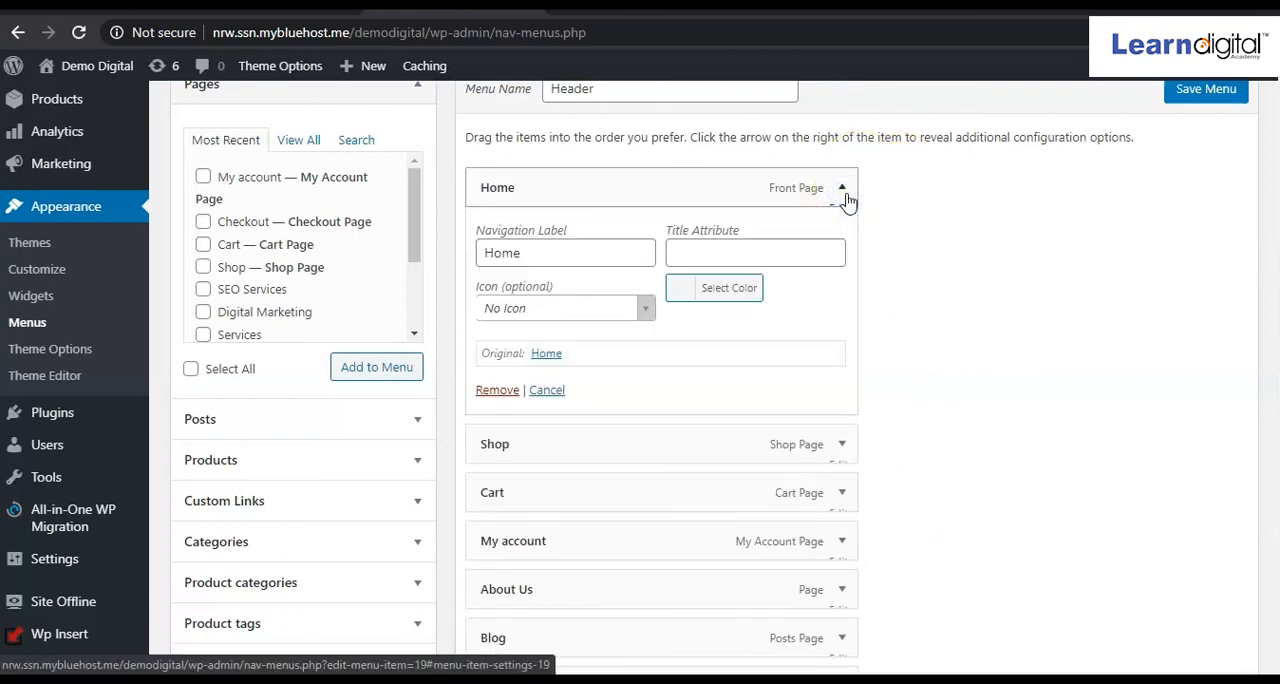
pyautogui.click(498, 391)
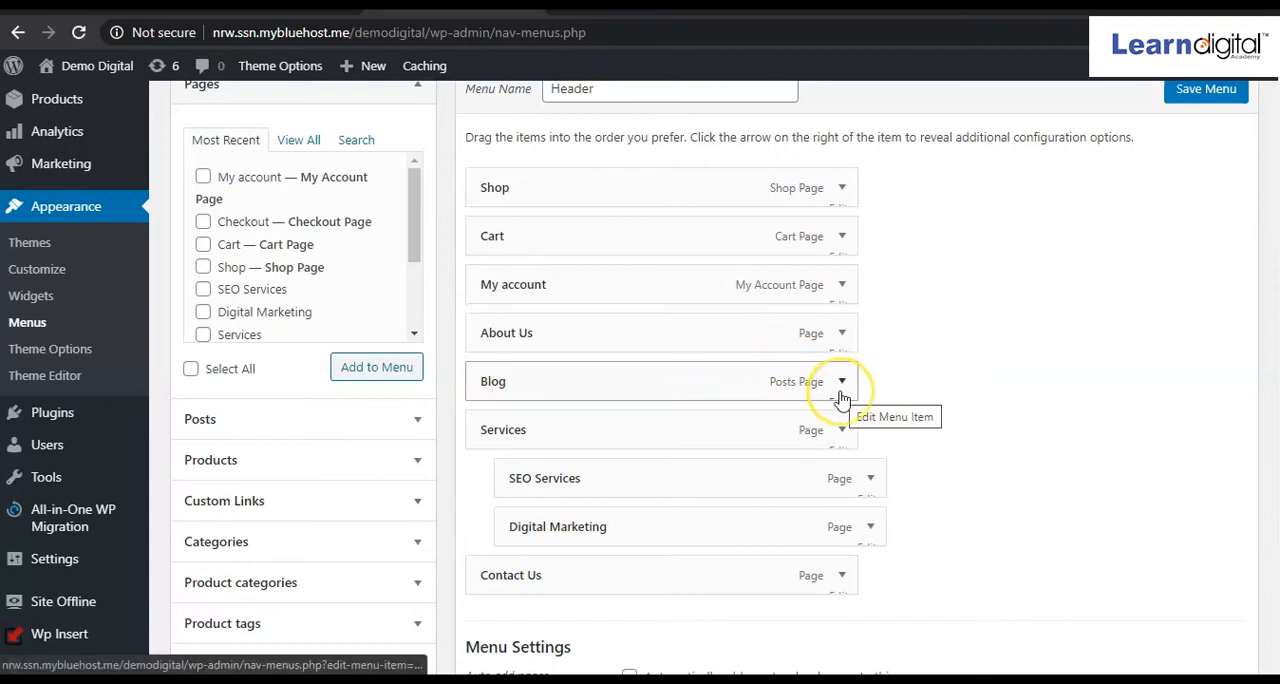
pyautogui.click(842, 432)
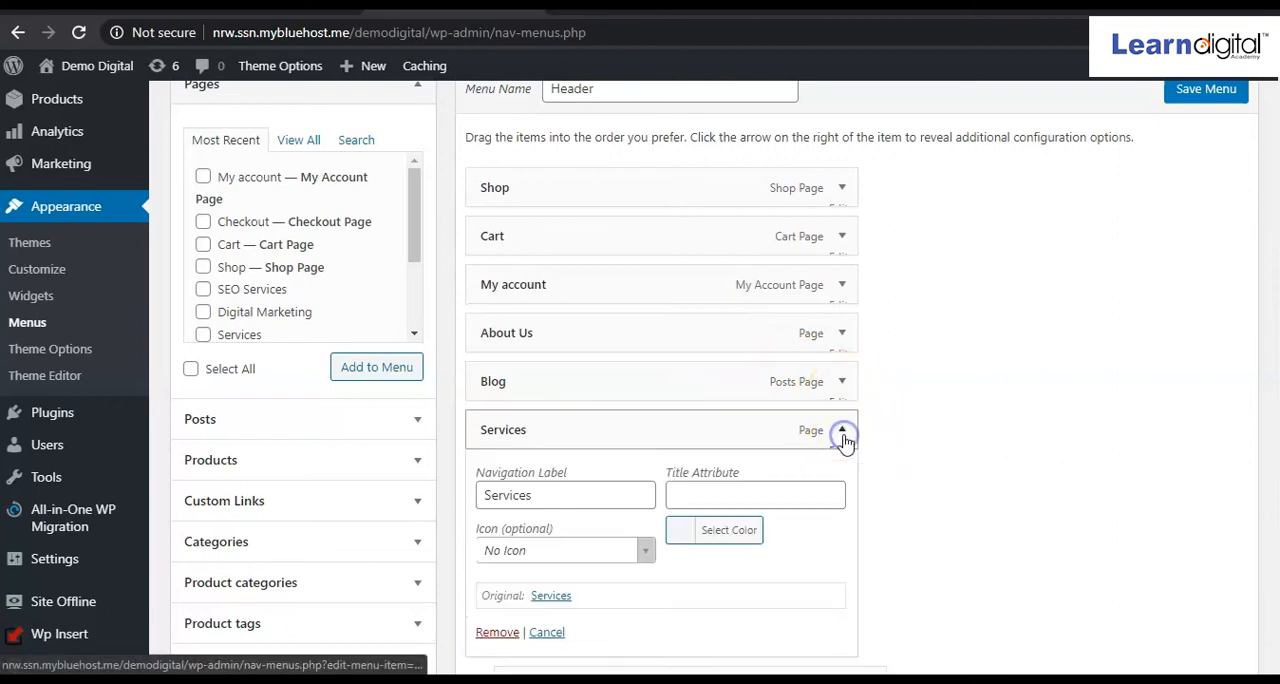
pyautogui.click(500, 633)
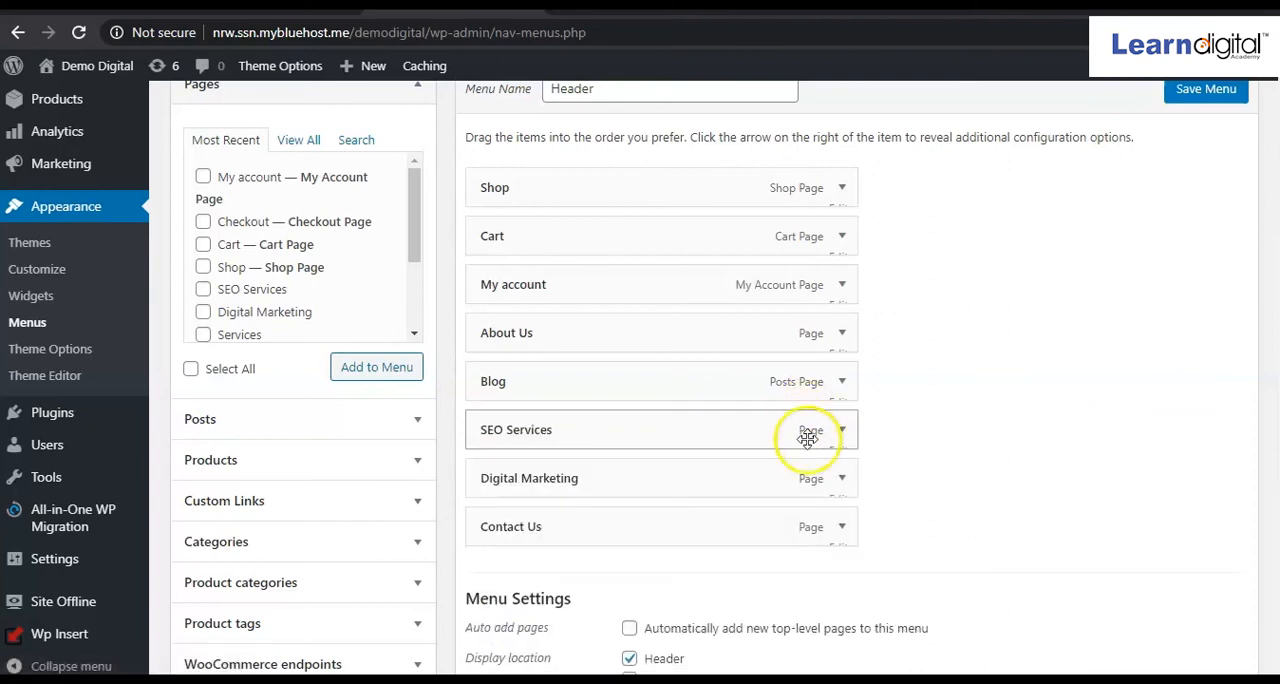
pyautogui.click(842, 430)
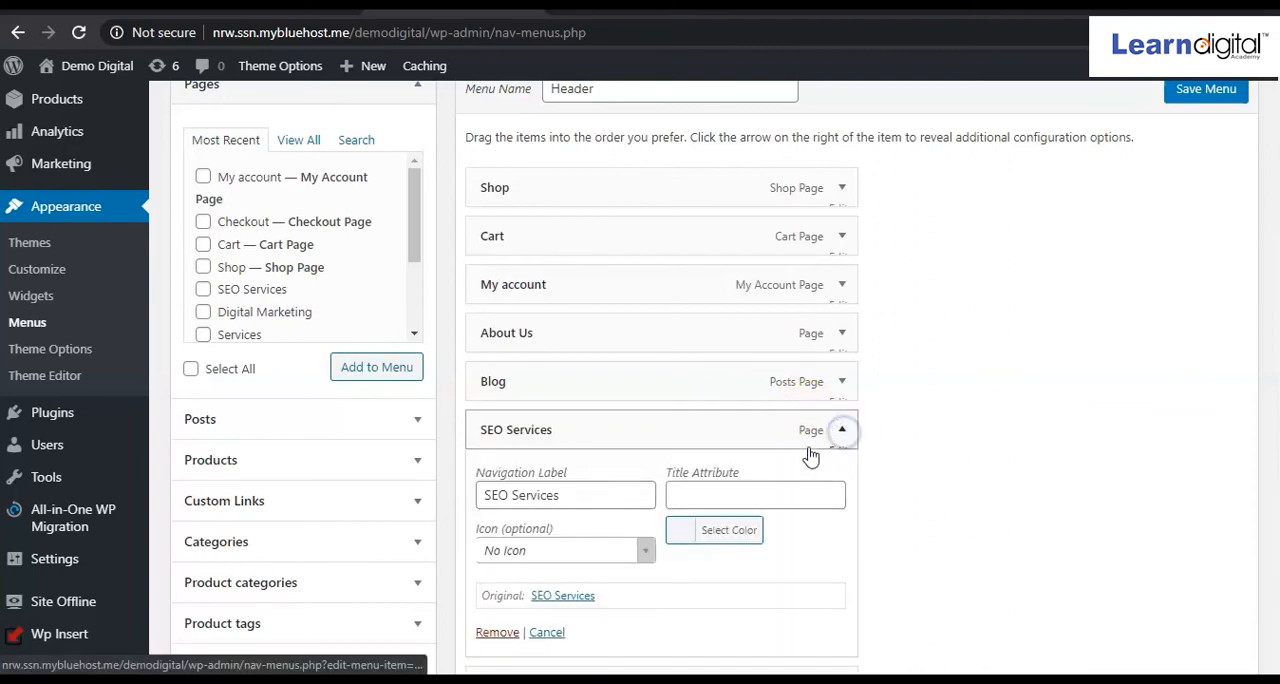
pyautogui.click(497, 632)
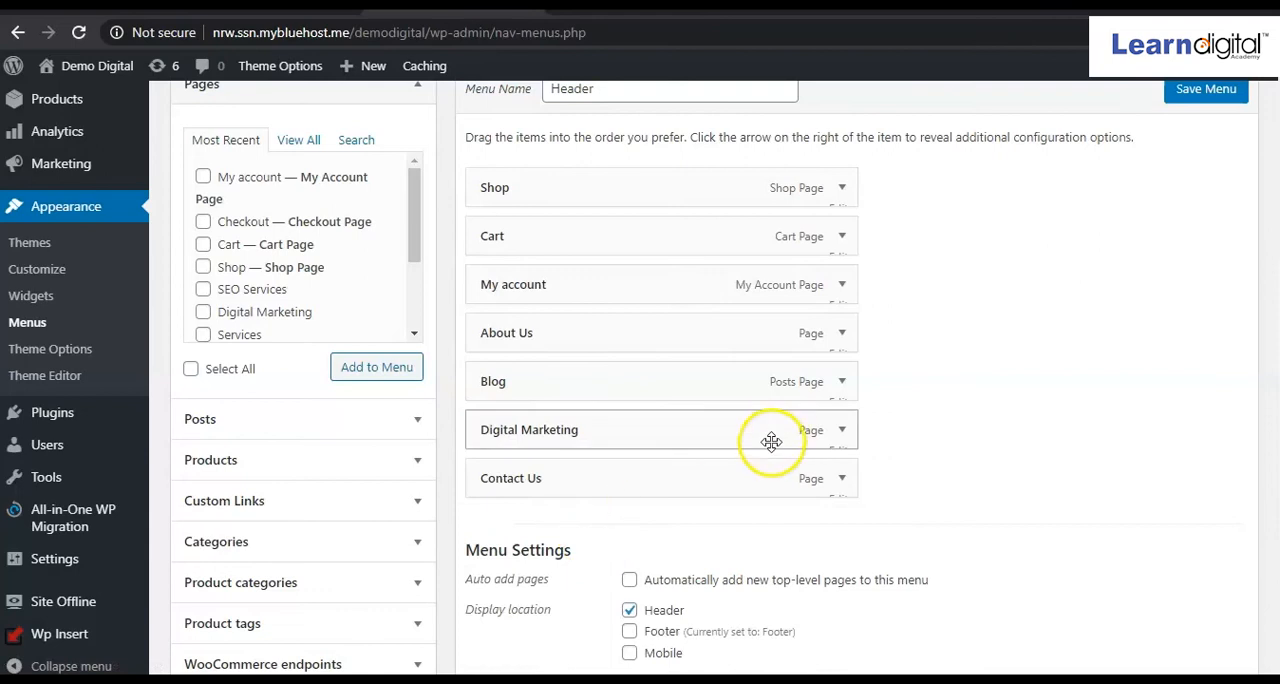
# Remove the Blog, Digital Marketing and About Us items from the Header menu.
pyautogui.click(842, 383)
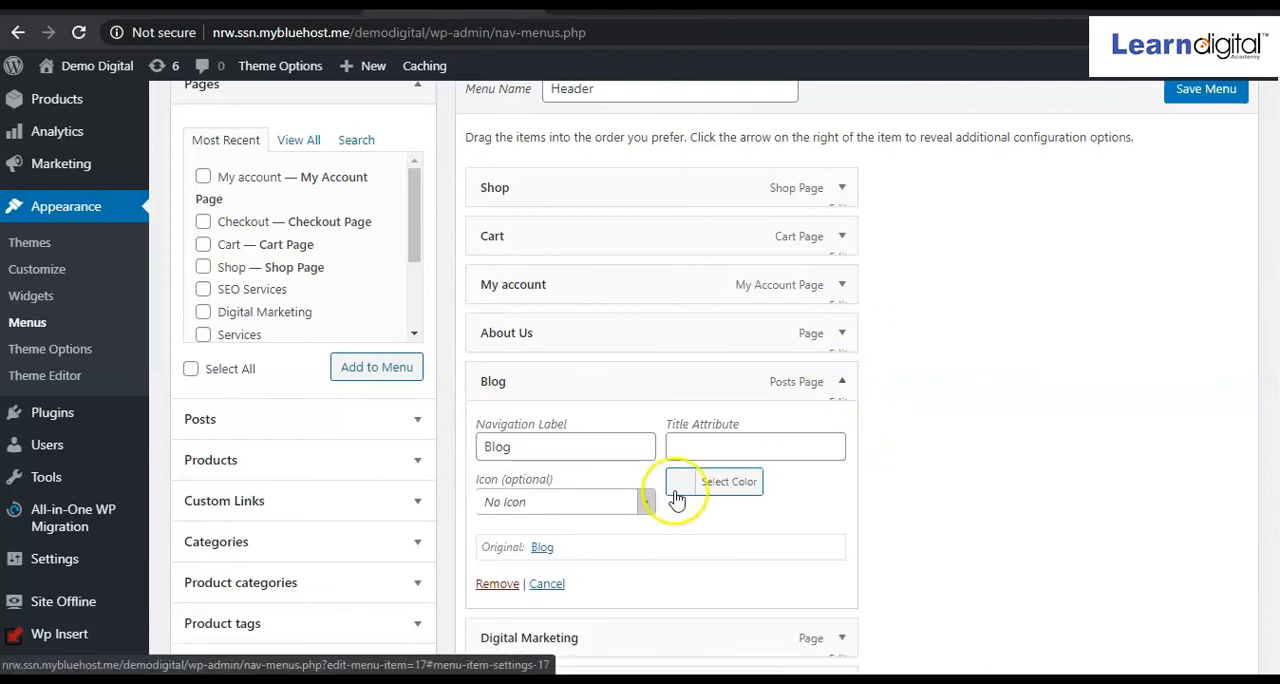
pyautogui.click(505, 588)
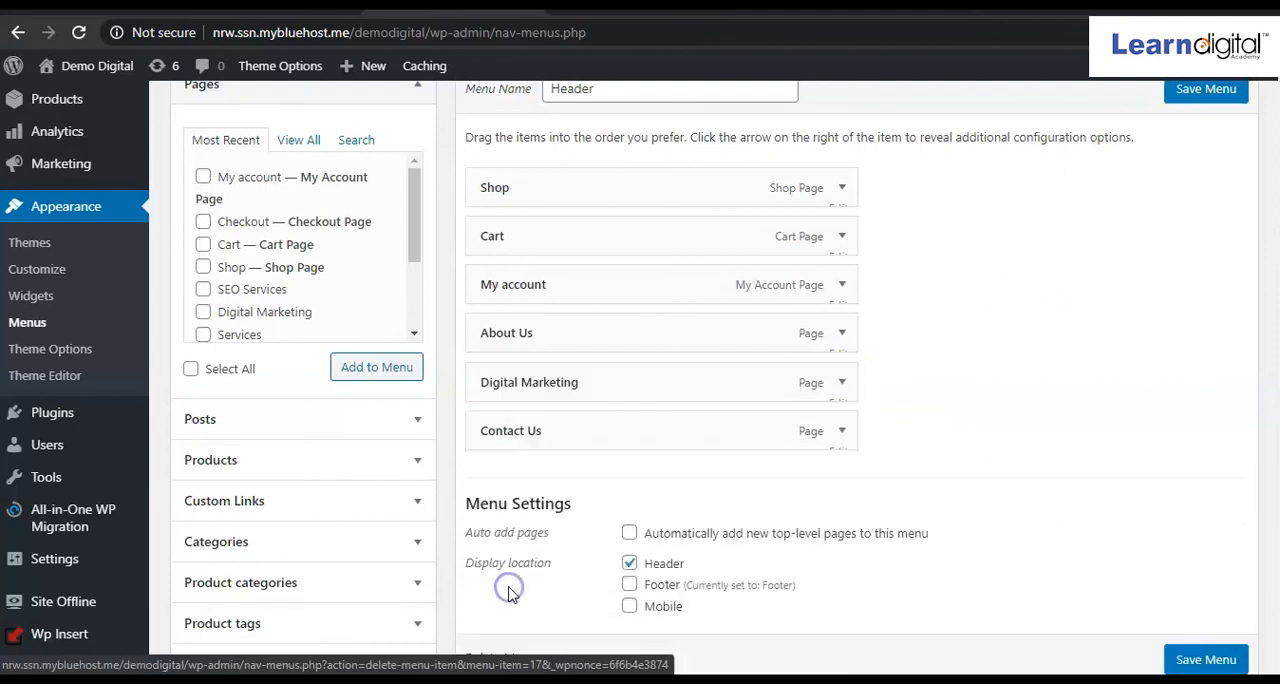
pyautogui.click(843, 384)
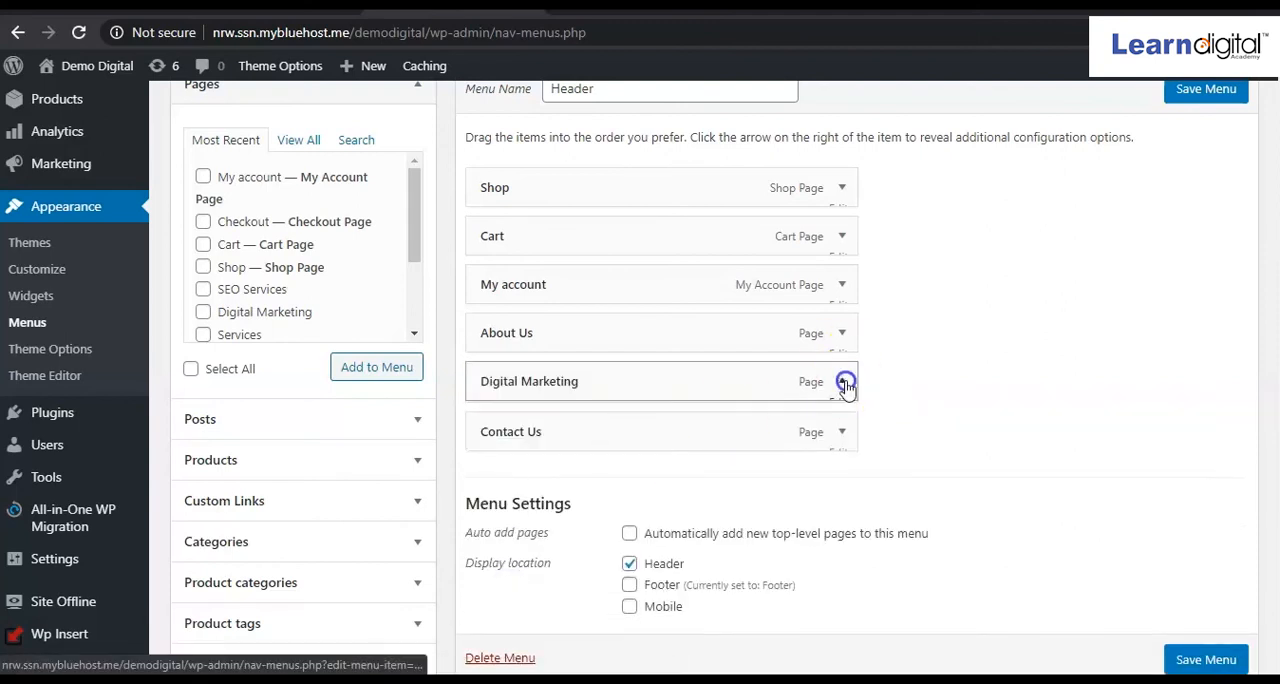
pyautogui.click(497, 584)
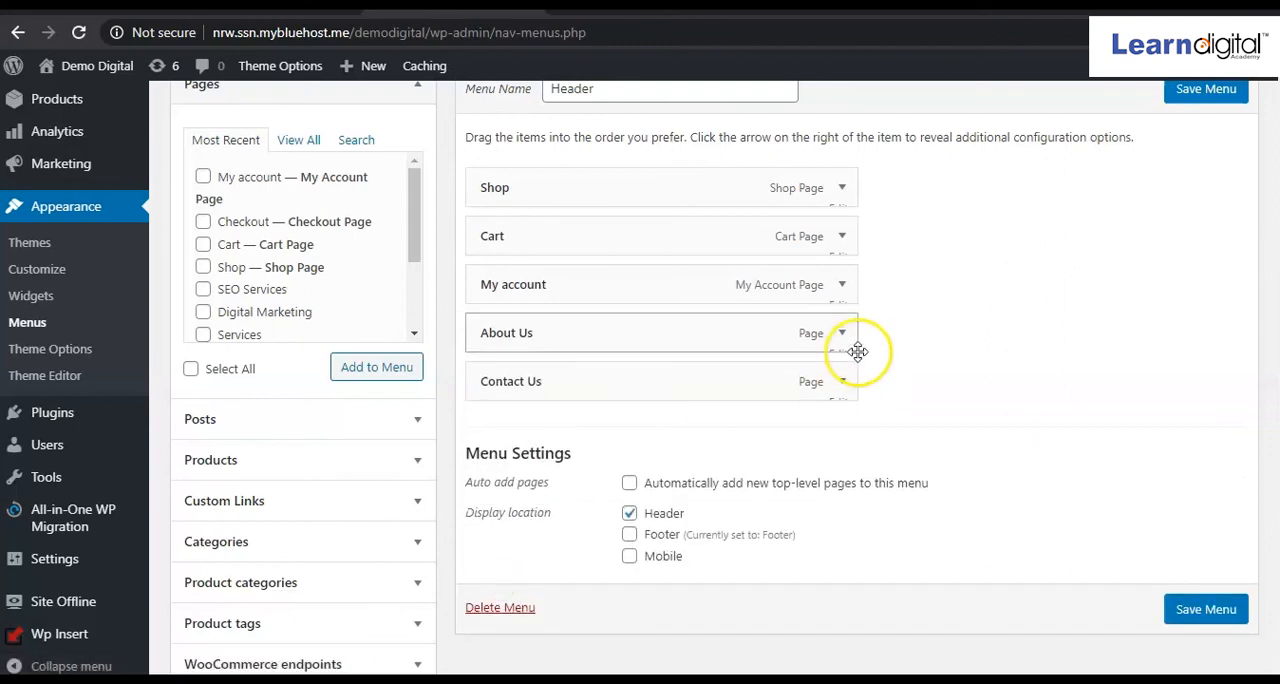
pyautogui.click(843, 334)
pyautogui.click(497, 535)
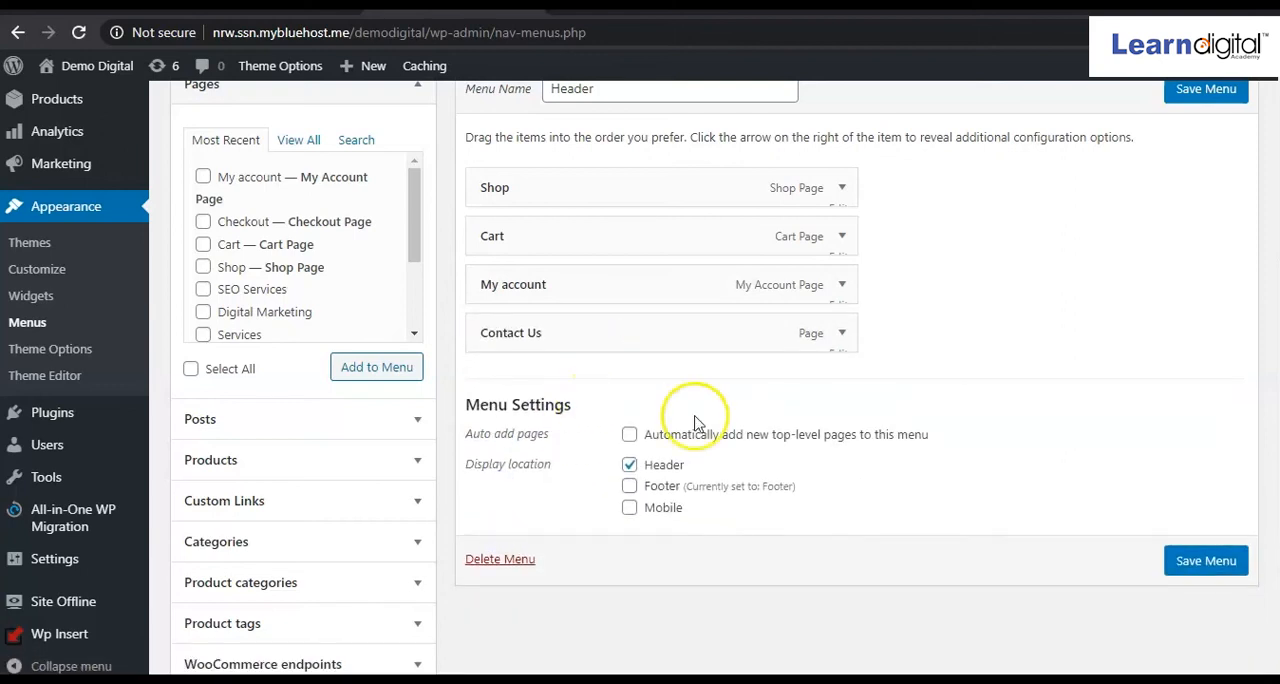
# Save the Header menu and refresh the Demo Digital site to view its Shop page.
pyautogui.click(1210, 570)
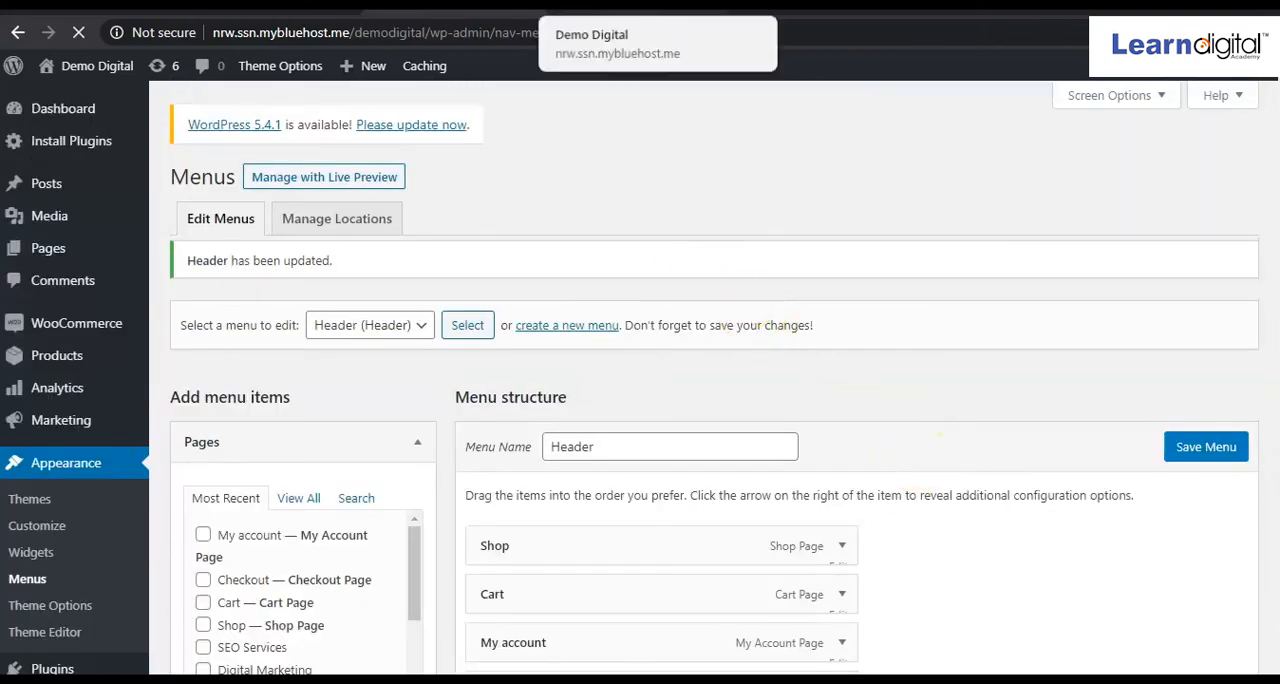
pyautogui.click(600, 6)
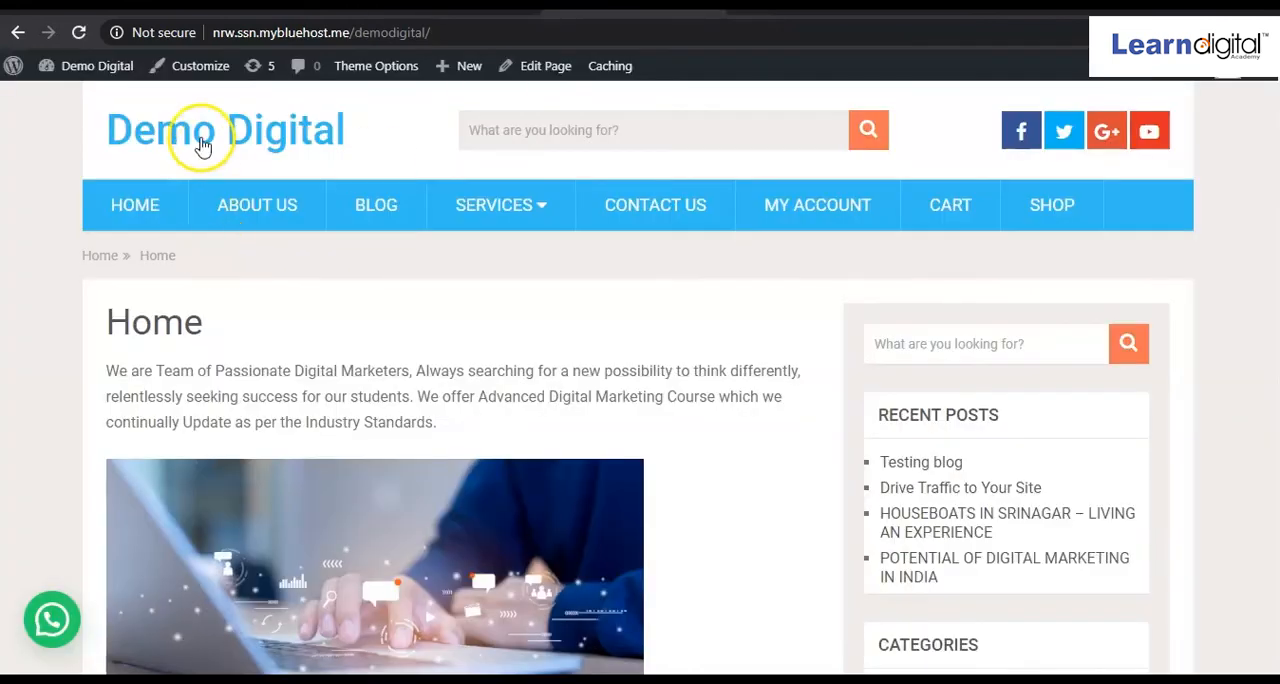
pyautogui.click(78, 33)
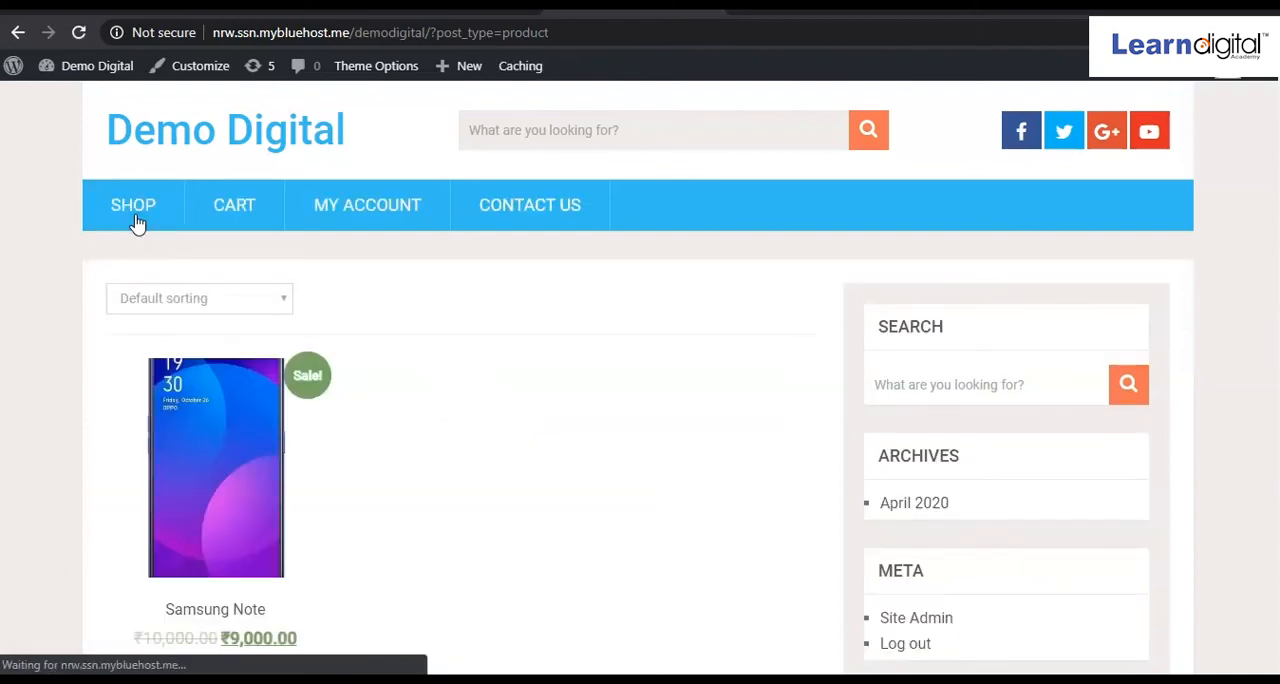
# Return to the Header menu, add the Home and Blog pages above Shop, and save the menu.
pyautogui.scroll(-2, 308, 455)
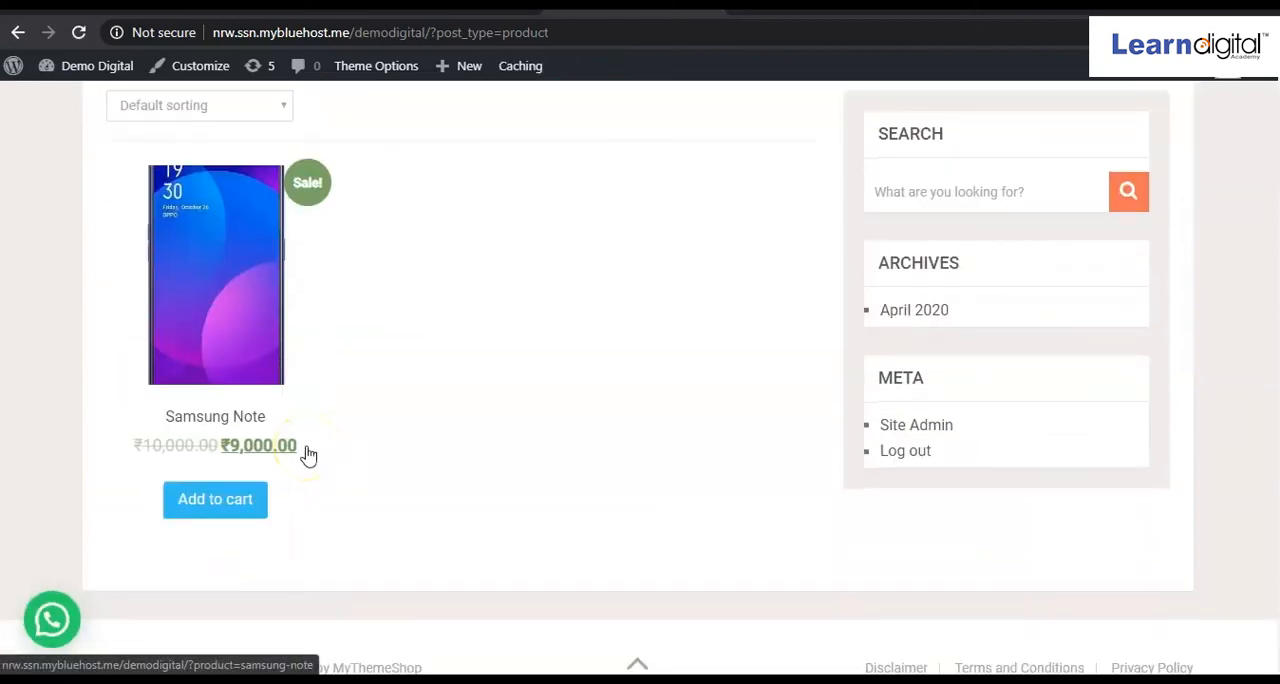
pyautogui.scroll(2, 385, 318)
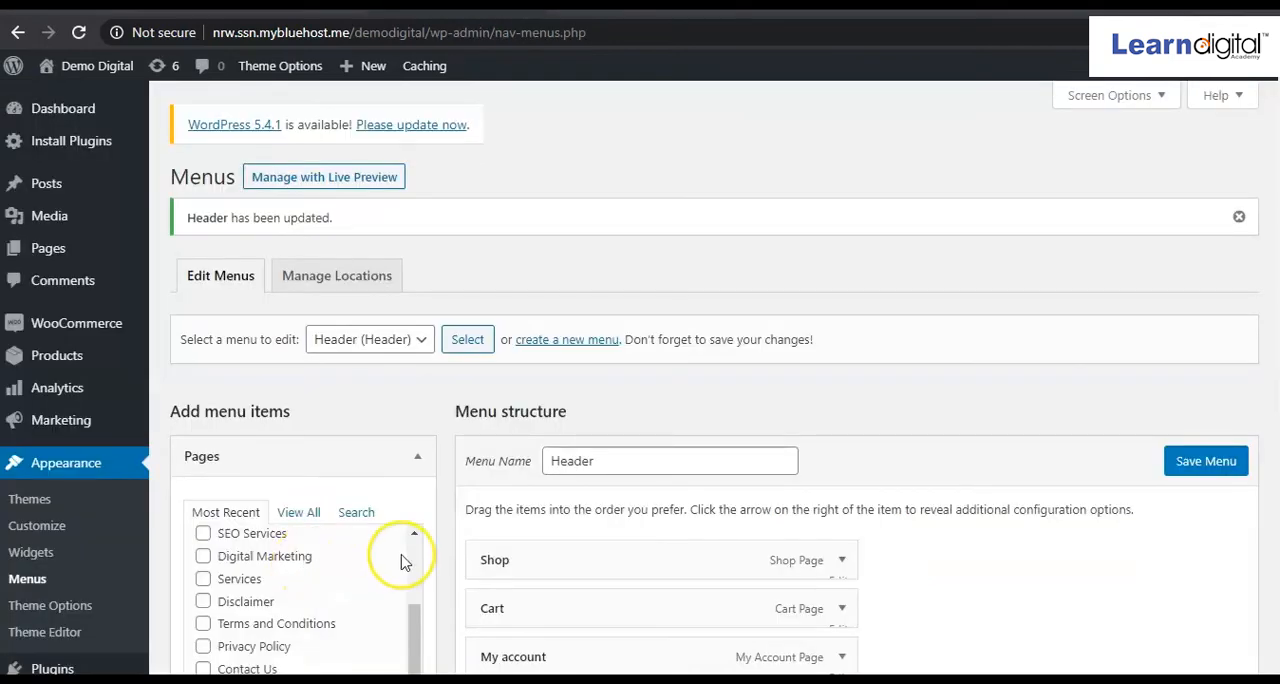
pyautogui.scroll(-5, 405, 560)
pyautogui.scroll(5, 400, 562)
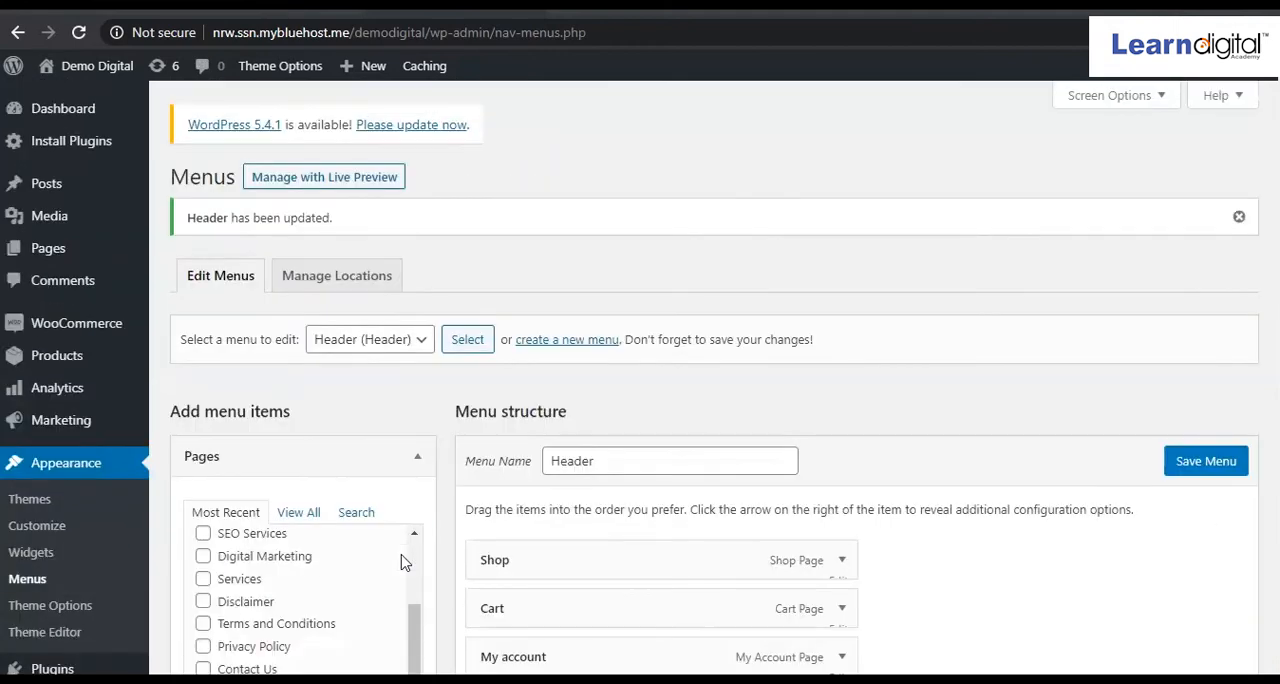
pyautogui.click(415, 544)
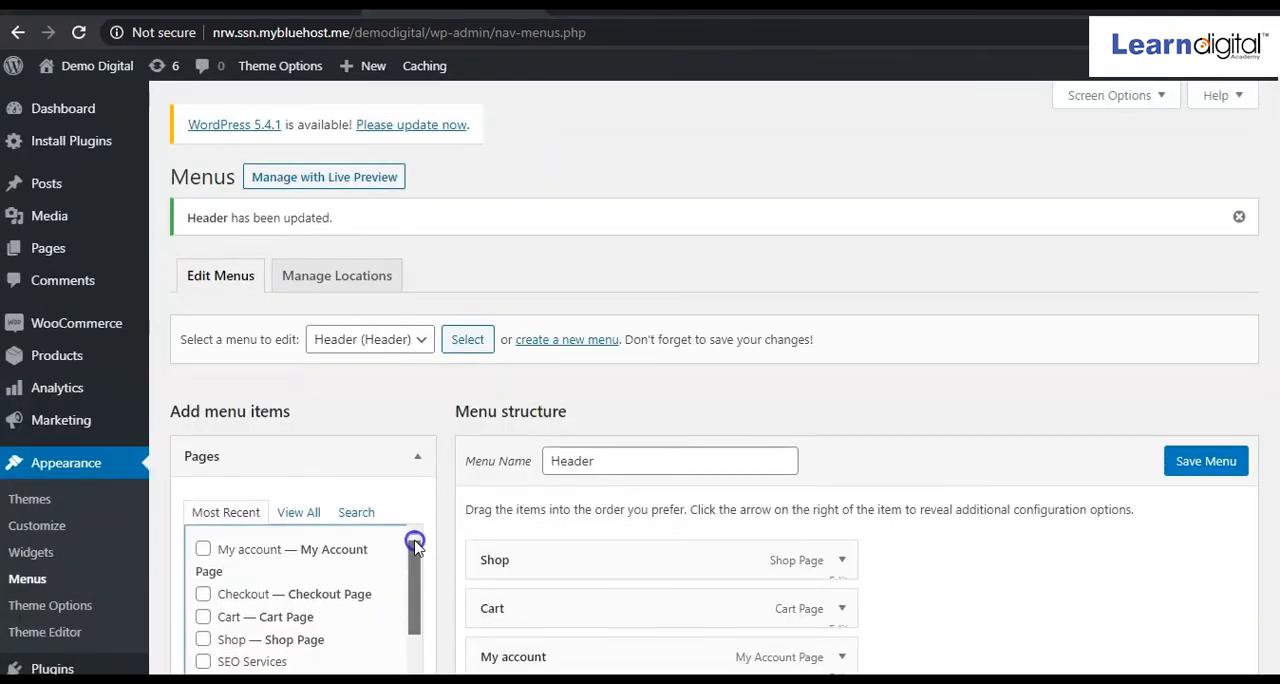
pyautogui.click(415, 541)
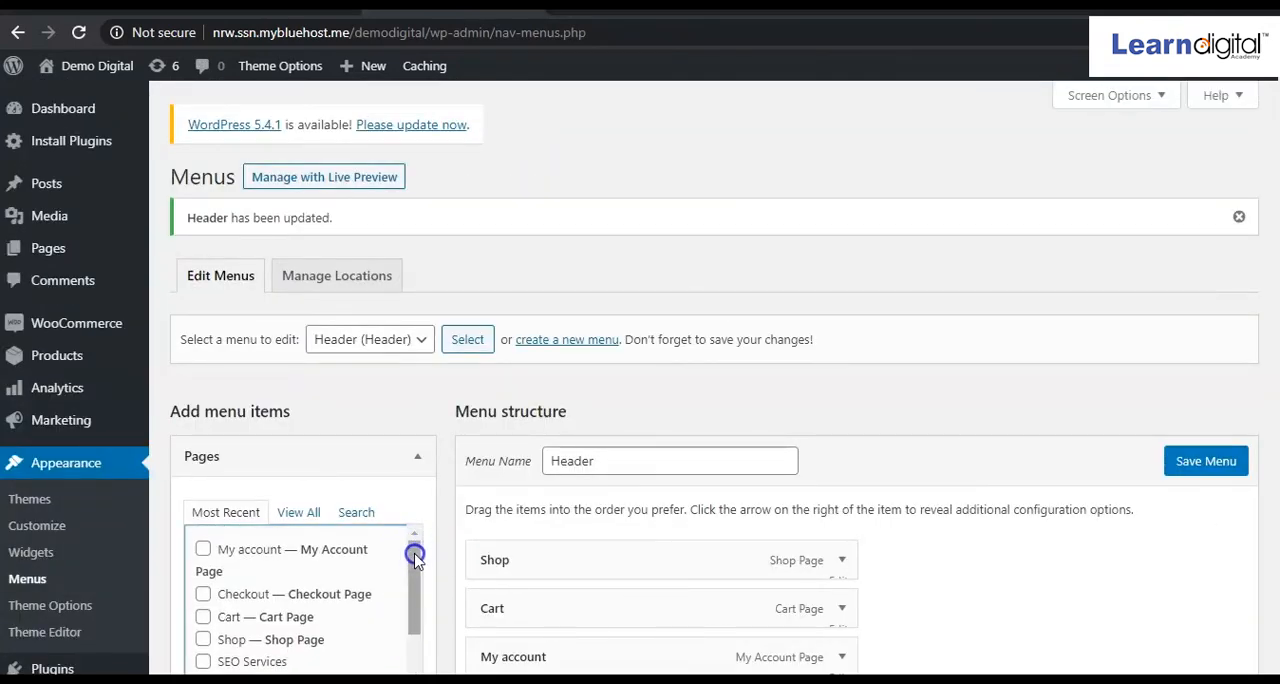
pyautogui.moveTo(415, 549)
pyautogui.mouseDown()
pyautogui.moveTo(407, 637)
pyautogui.moveTo(411, 545)
pyautogui.mouseUp()
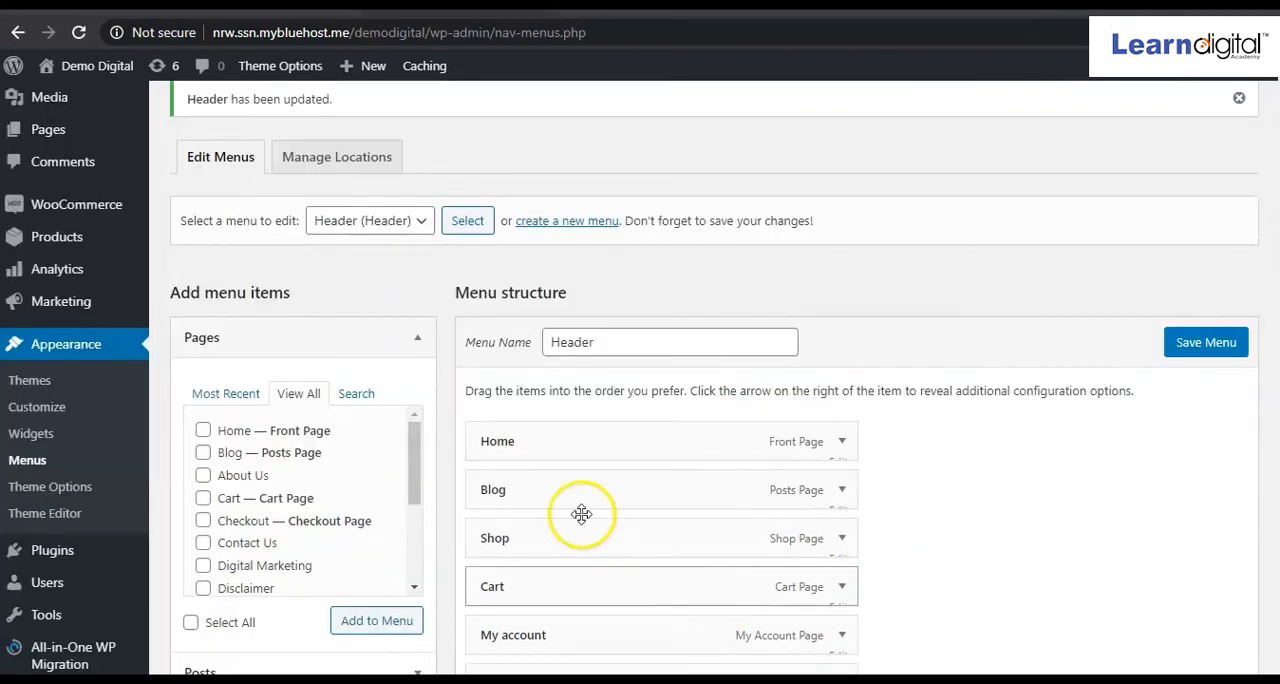
pyautogui.scroll(-2, 770, 500)
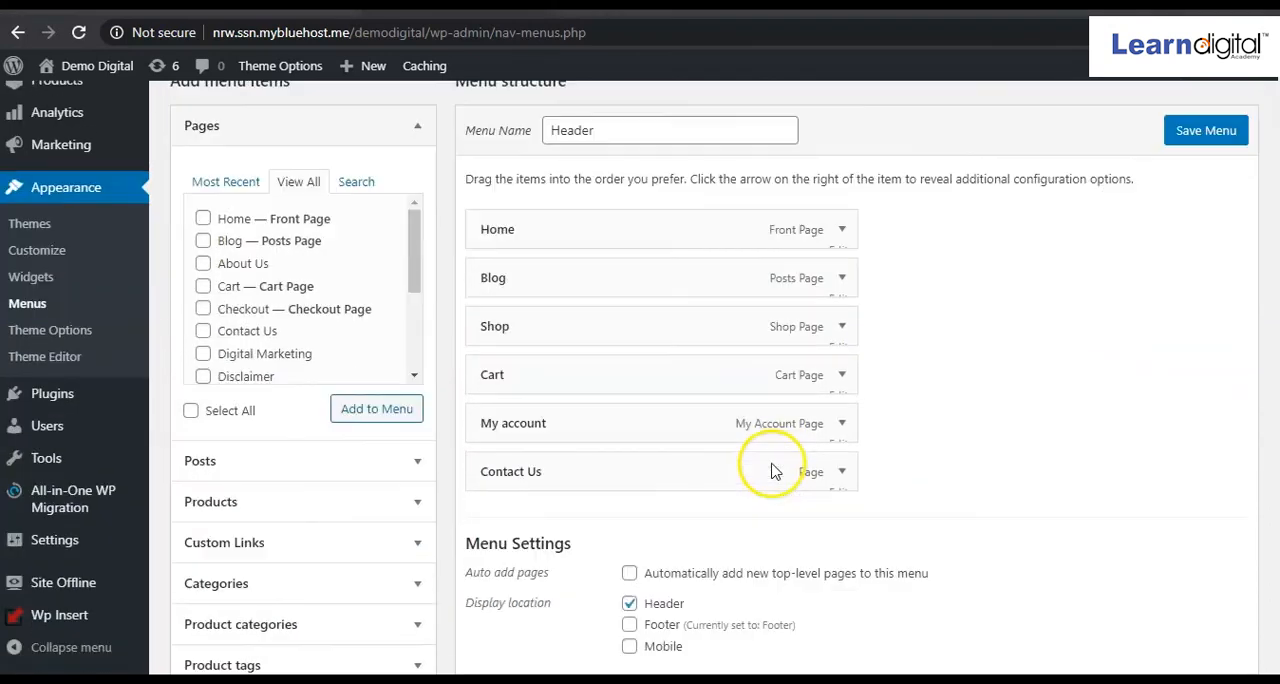
pyautogui.click(1210, 132)
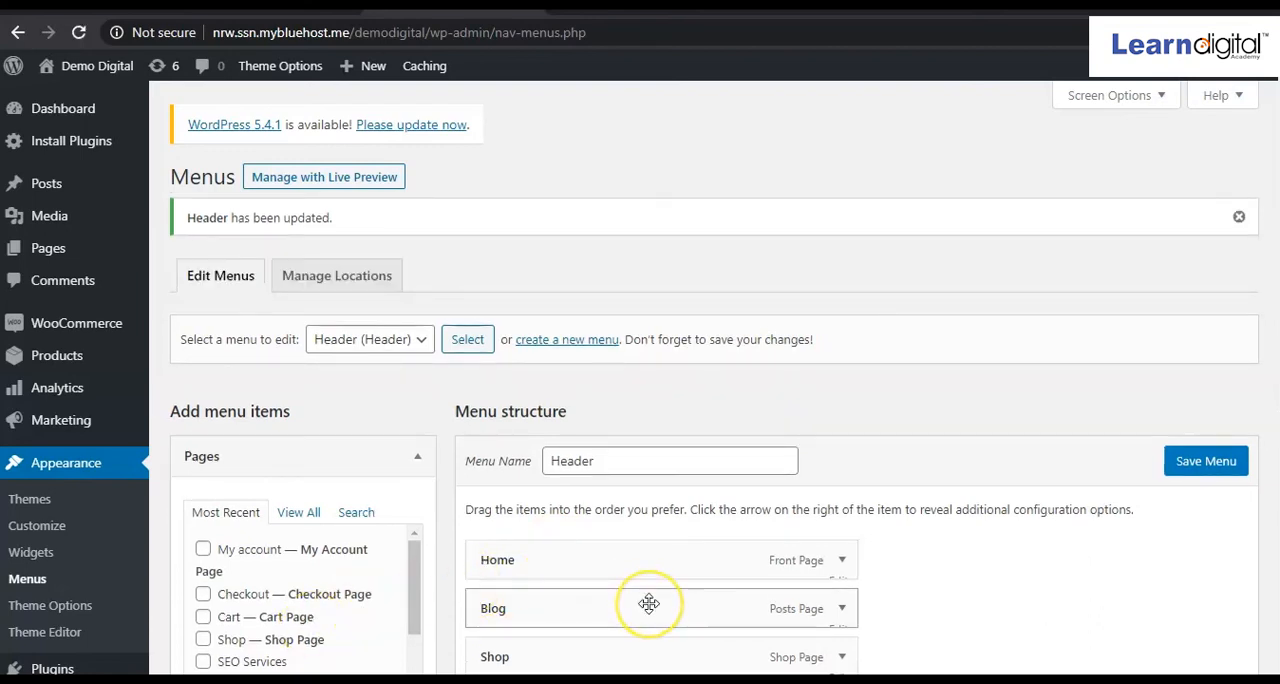
# Start a new product from the product list and title it Shoes.
pyautogui.scroll(-1, 640, 602)
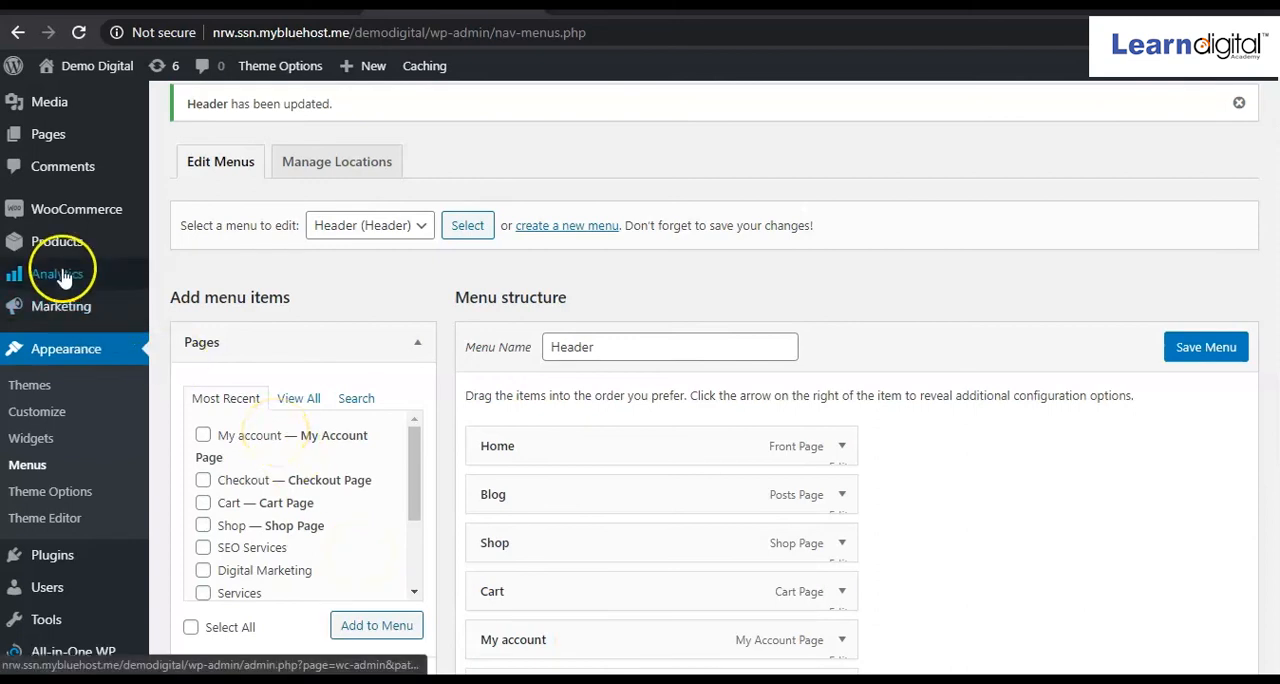
pyautogui.moveTo(68, 252)
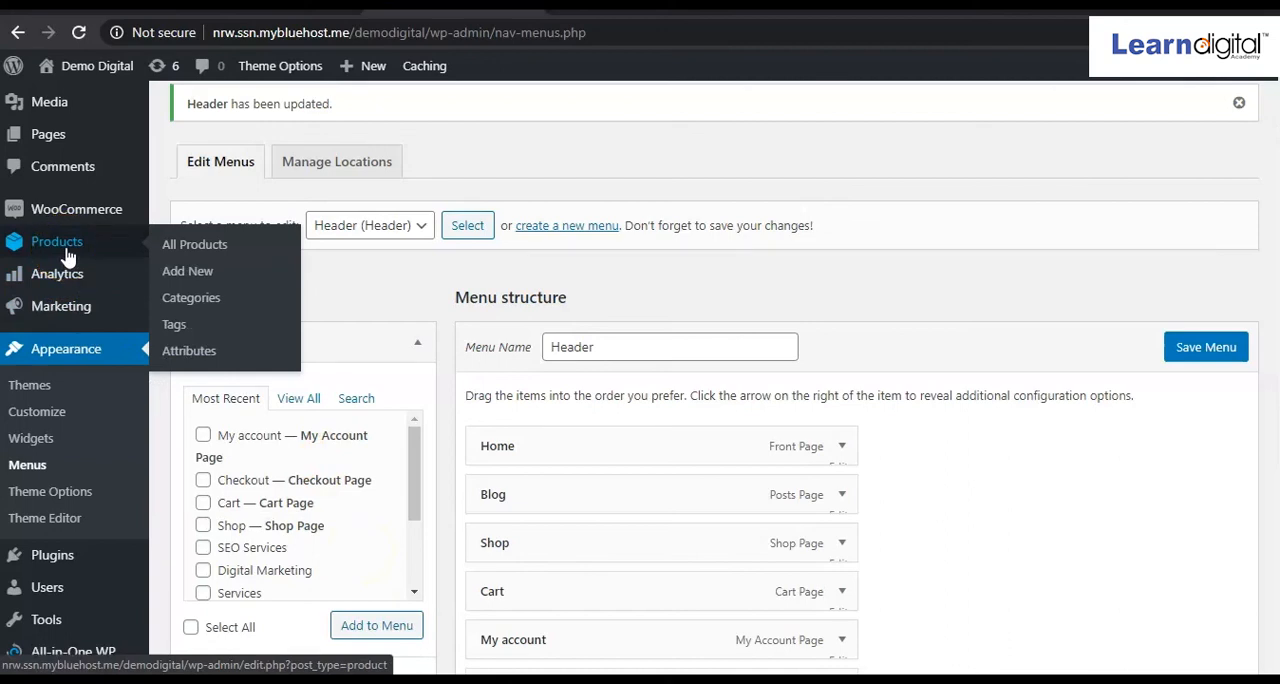
pyautogui.click(180, 250)
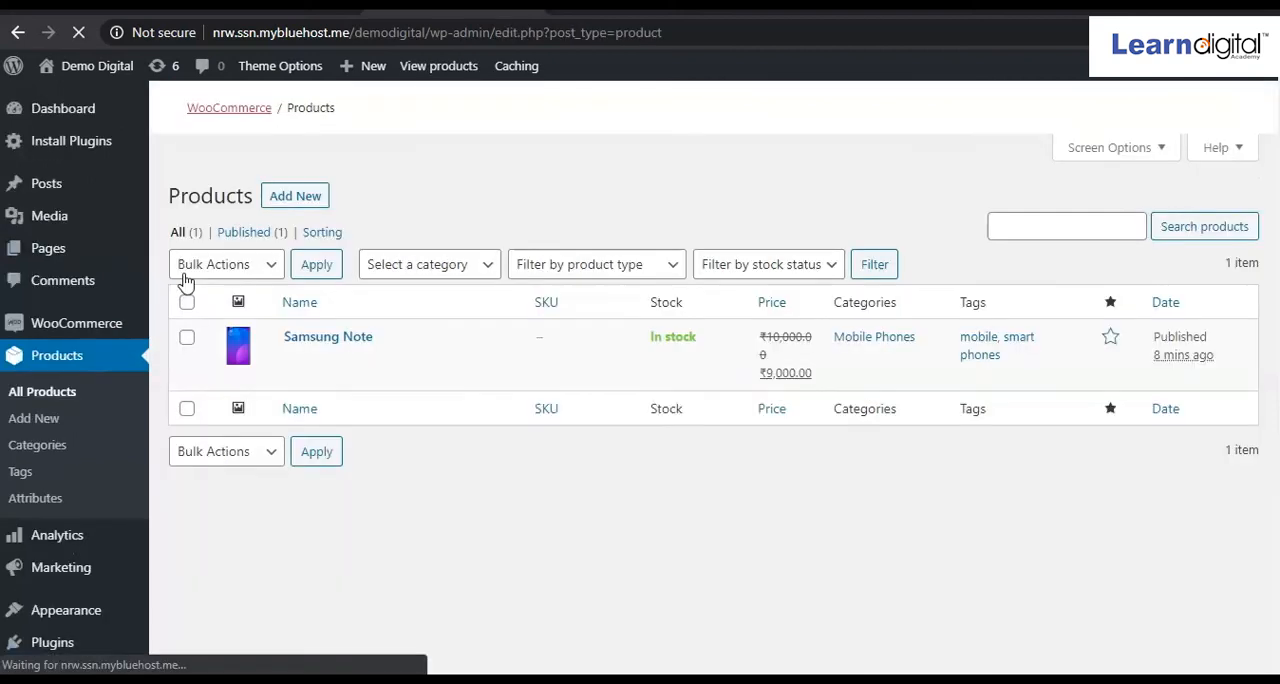
pyautogui.moveTo(337, 385)
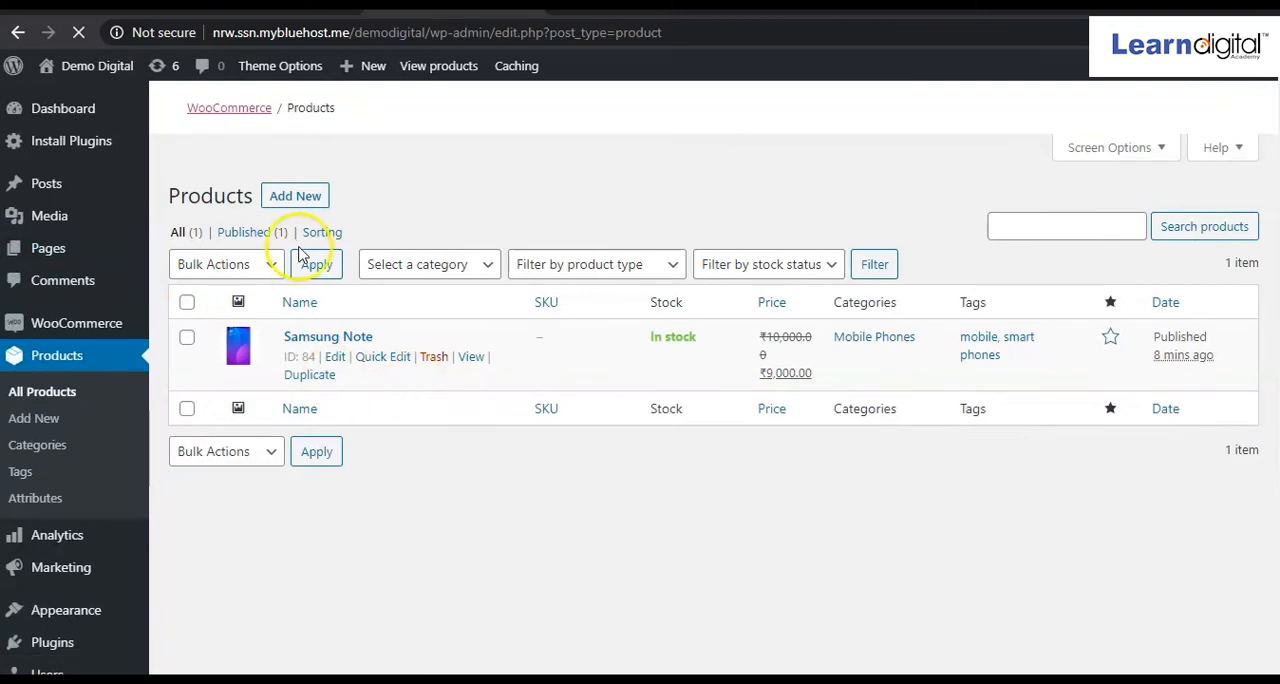
pyautogui.click(295, 197)
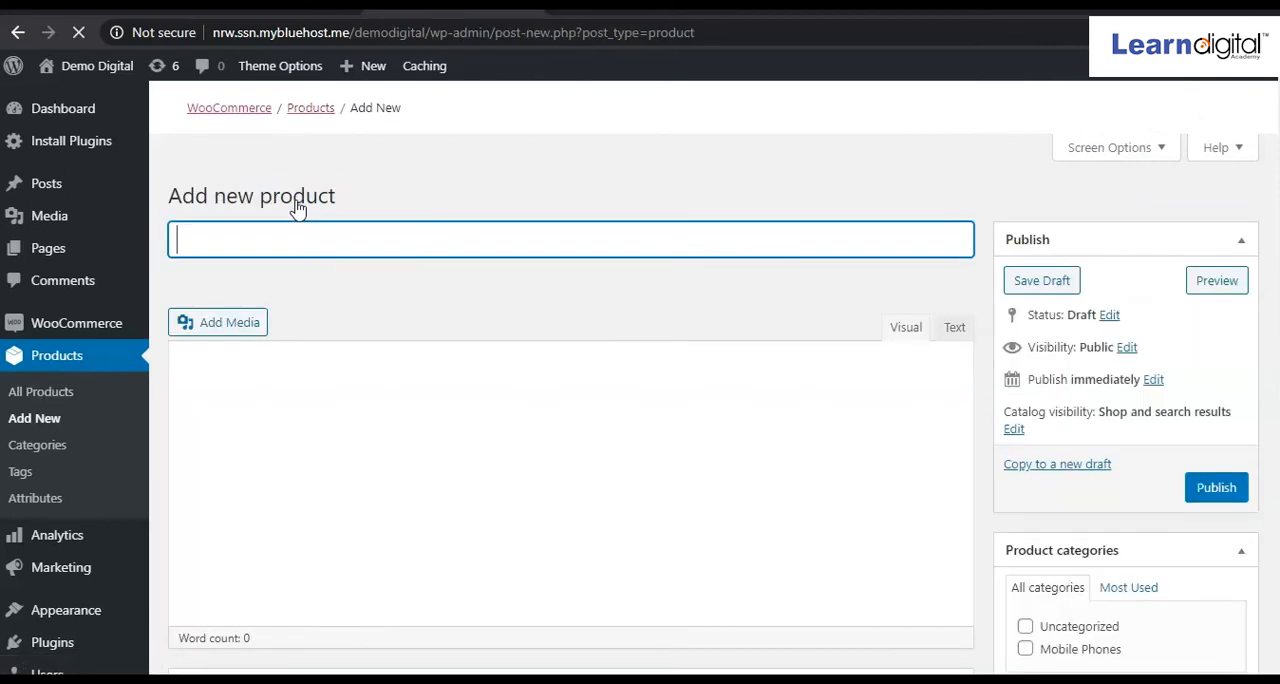
pyautogui.click(313, 235)
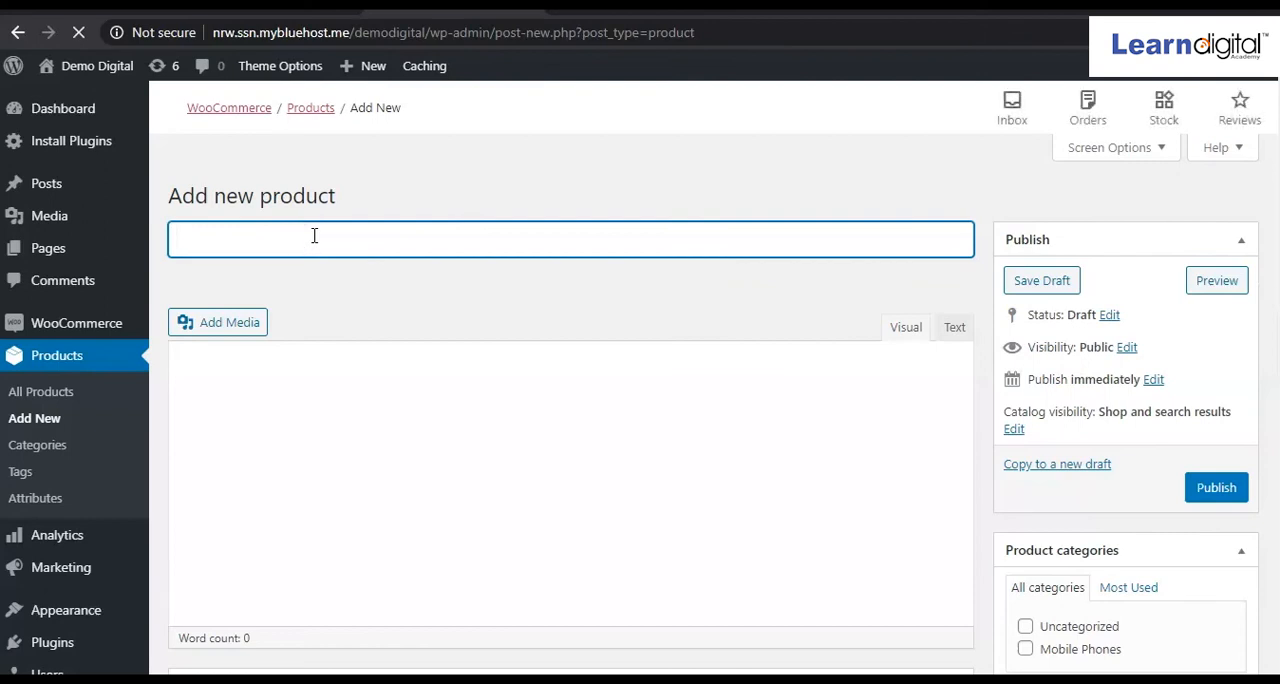
pyautogui.click(313, 235)
pyautogui.write('S')
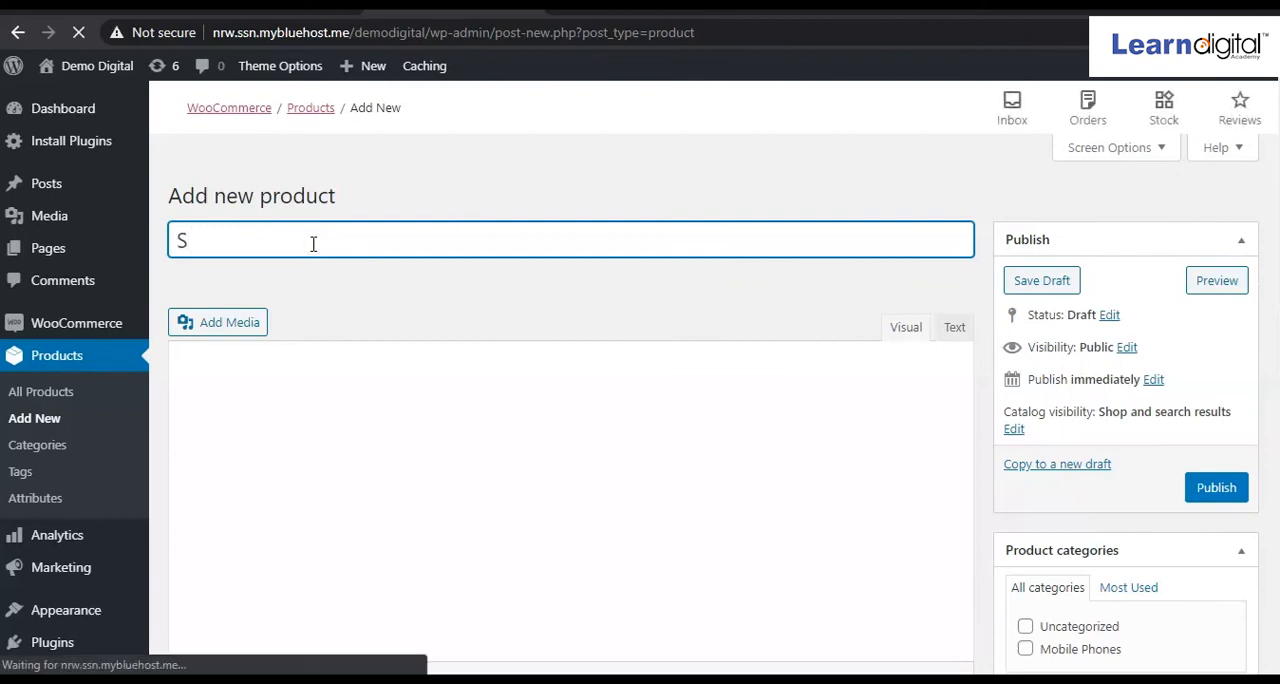
pyautogui.write('hoes')
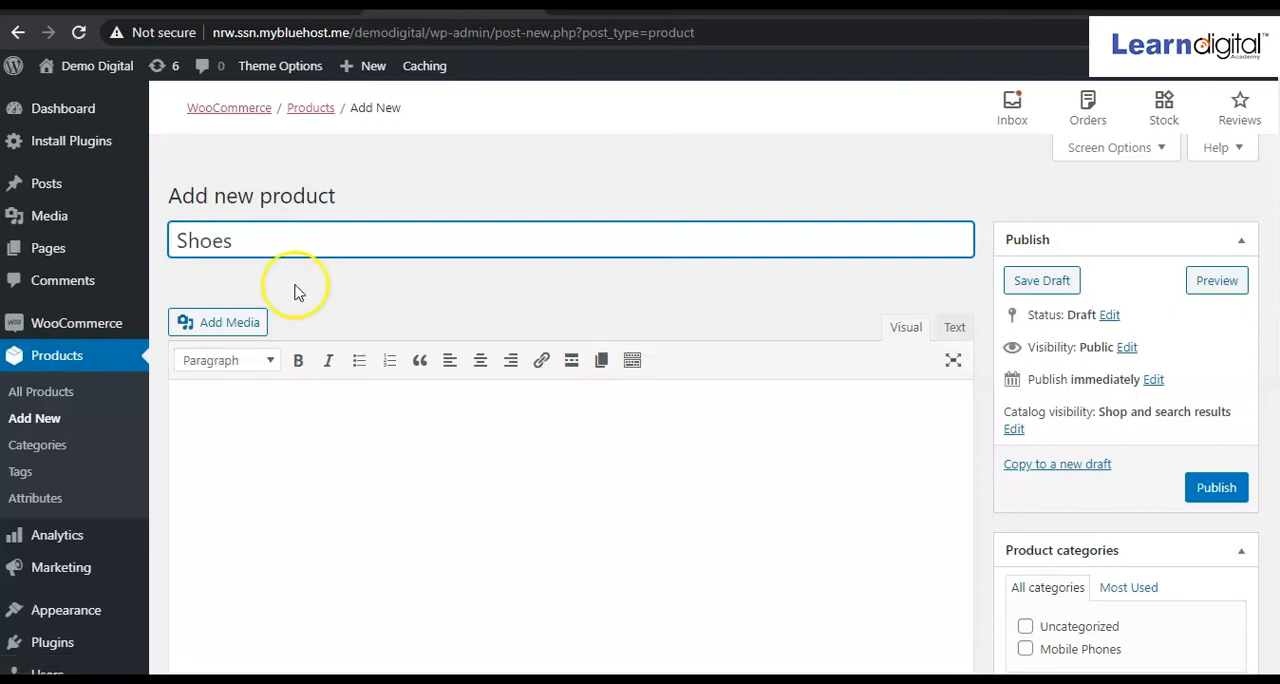
# Fill in the Asian Shoes description, the WNDR-13 Running Shoes For Men short description, a regular price of 3000 and a sale price of 2700.
pyautogui.click(277, 418)
pyautogui.scroll(-2, 279, 419)
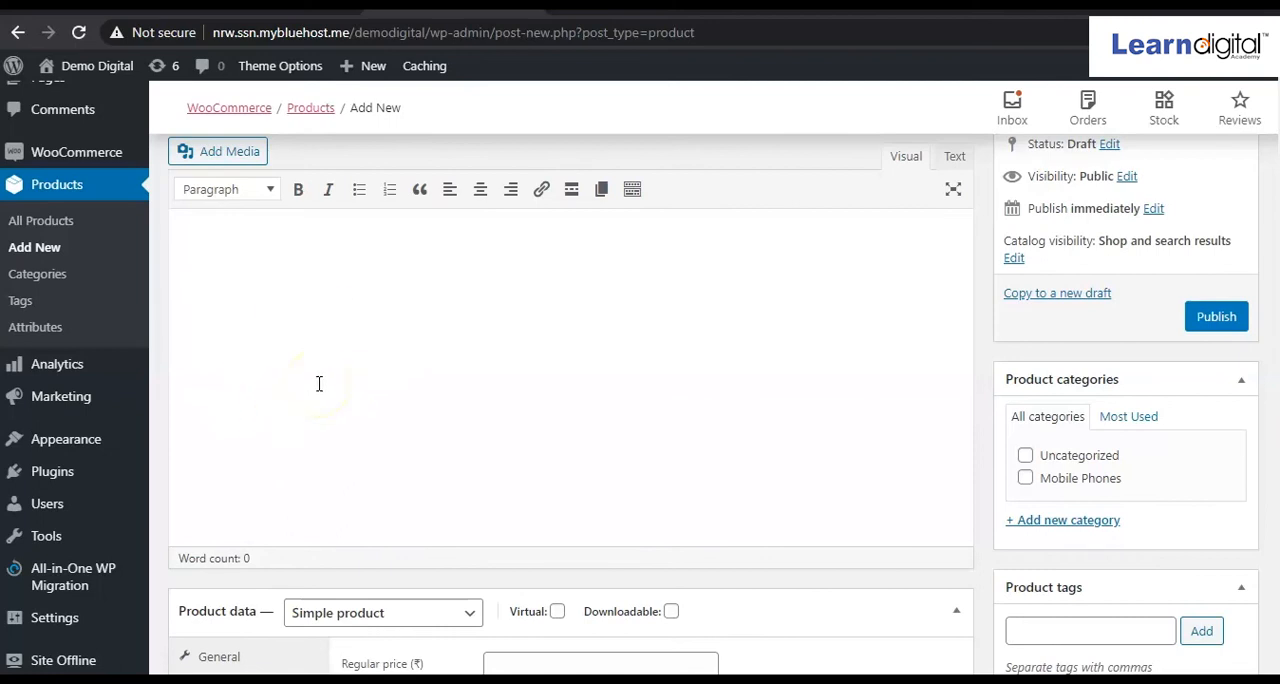
pyautogui.scroll(-3, 319, 384)
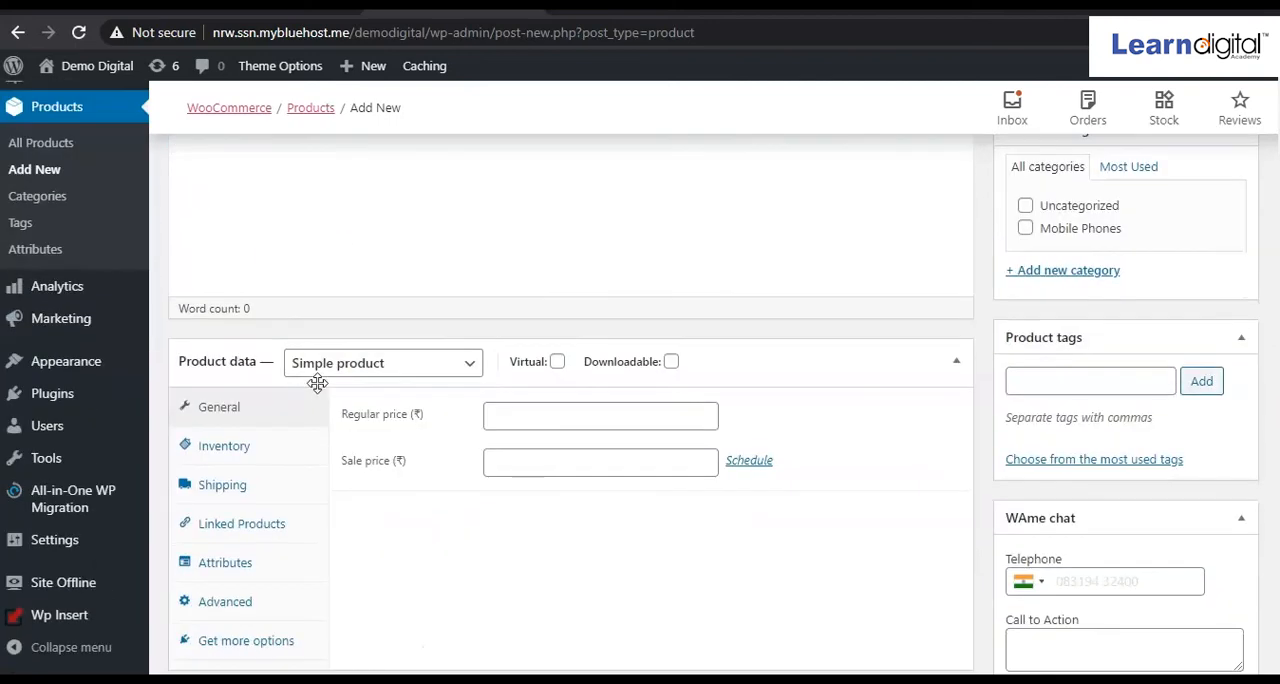
pyautogui.click(560, 418)
pyautogui.scroll(5, 449, 537)
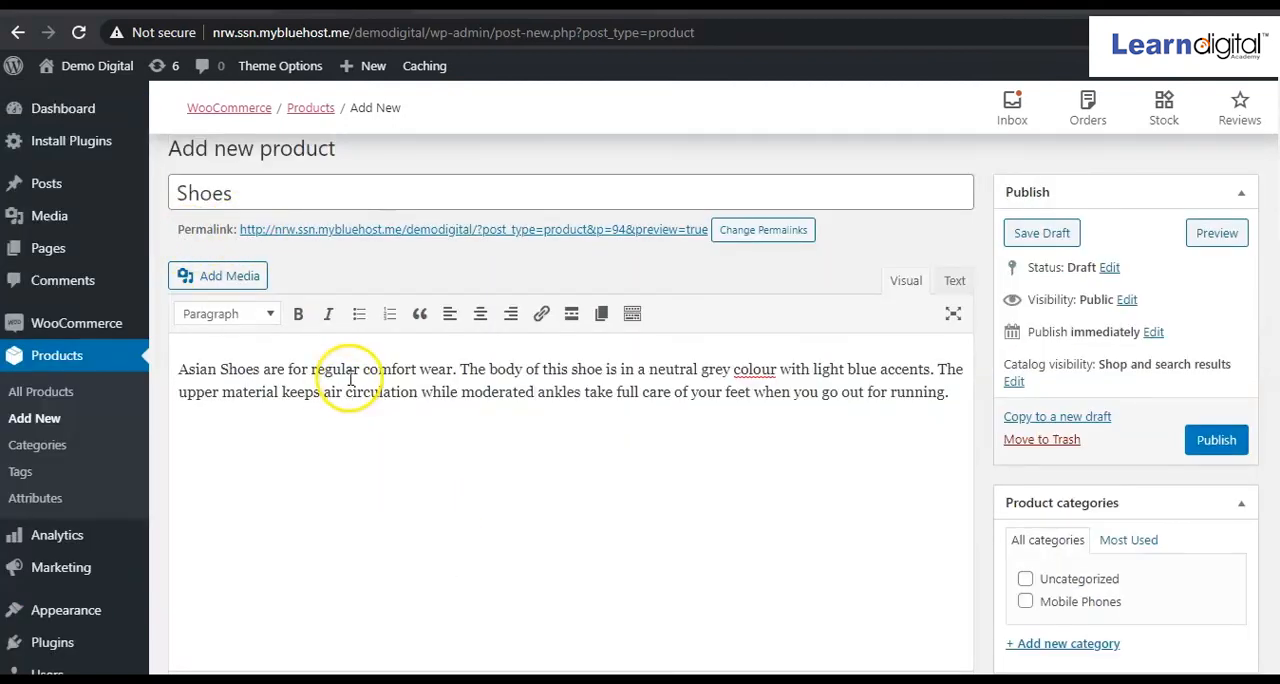
# Review the shoe specifications in the product's short description and the entered prices.
pyautogui.scroll(-10, 313, 420)
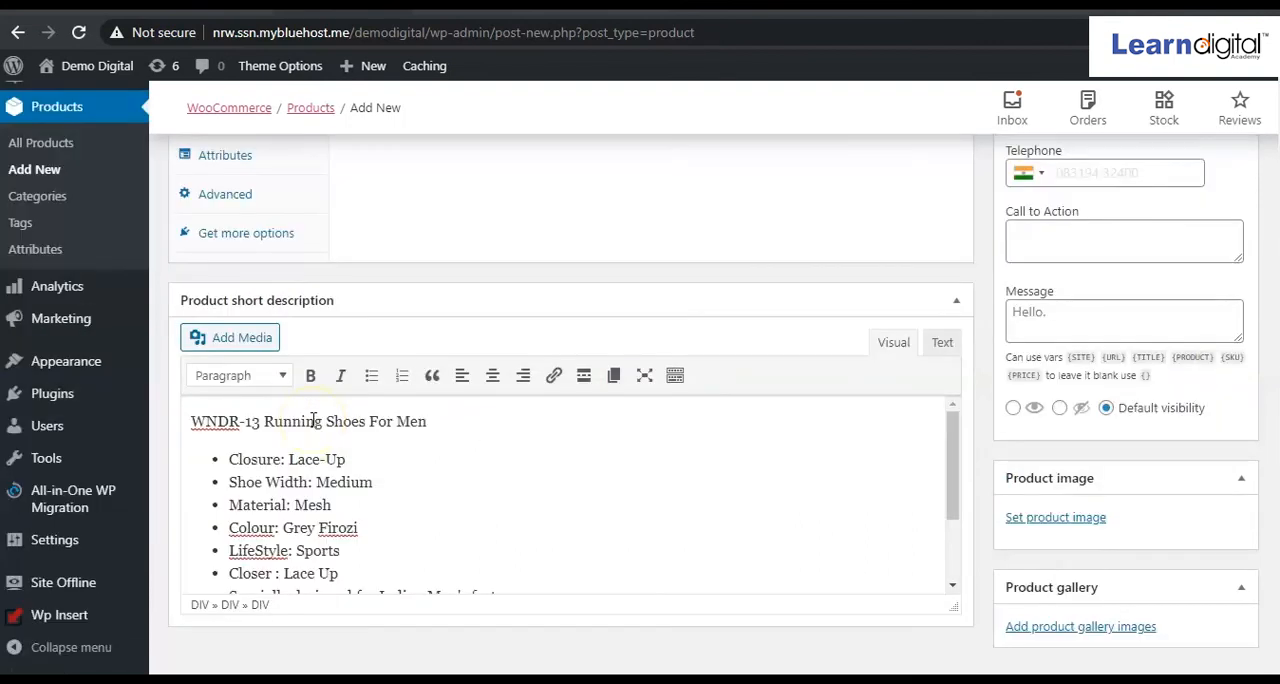
pyautogui.scroll(10, 389, 487)
pyautogui.scroll(-10, 389, 487)
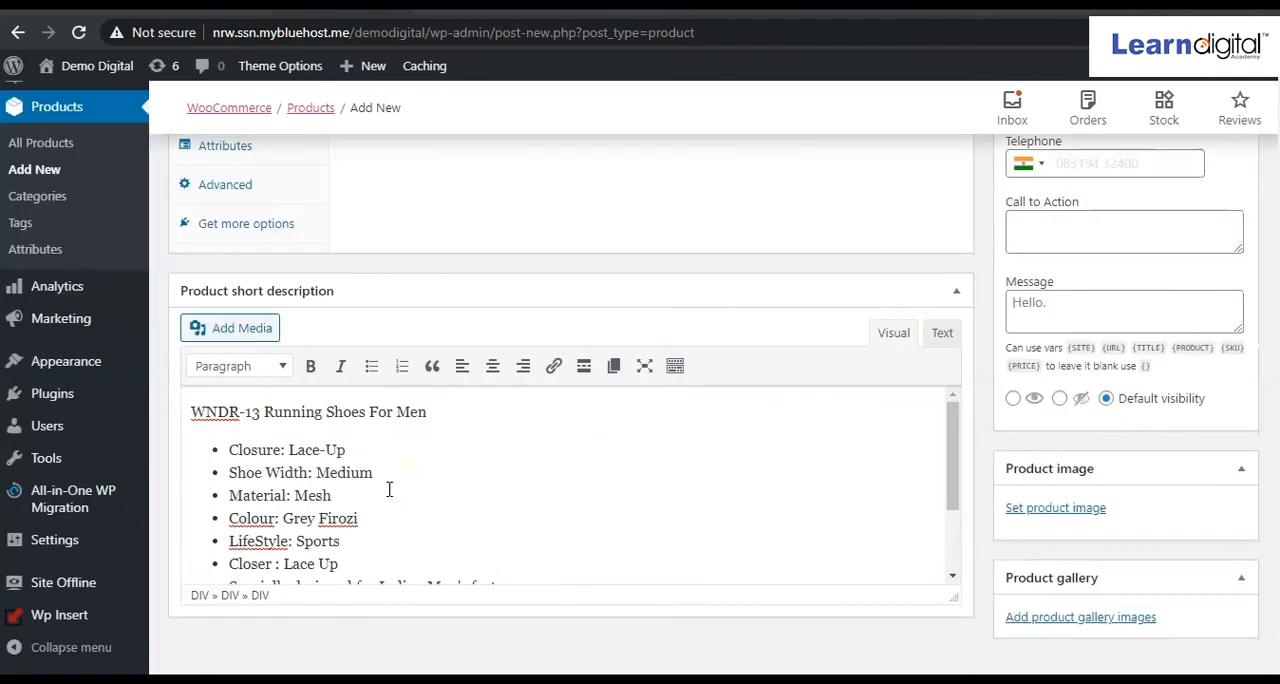
pyautogui.moveTo(386, 506); pyautogui.dragTo(386, 531)
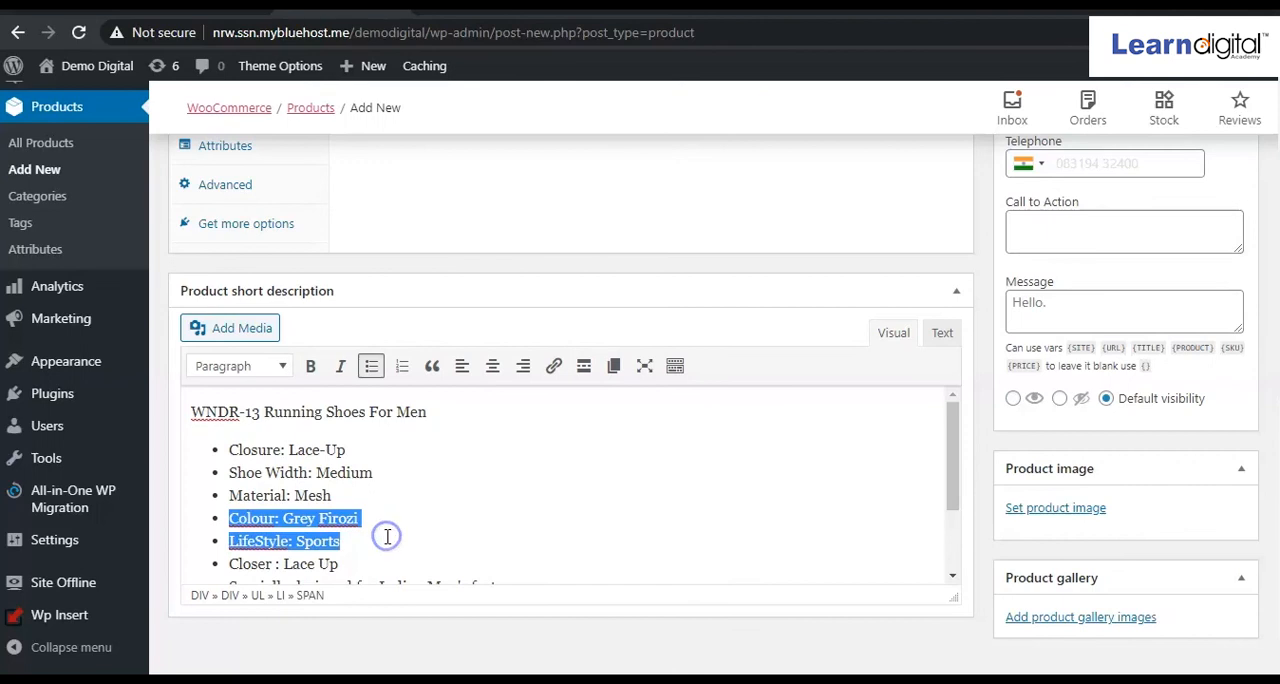
pyautogui.click(516, 518)
pyautogui.scroll(2, 897, 309)
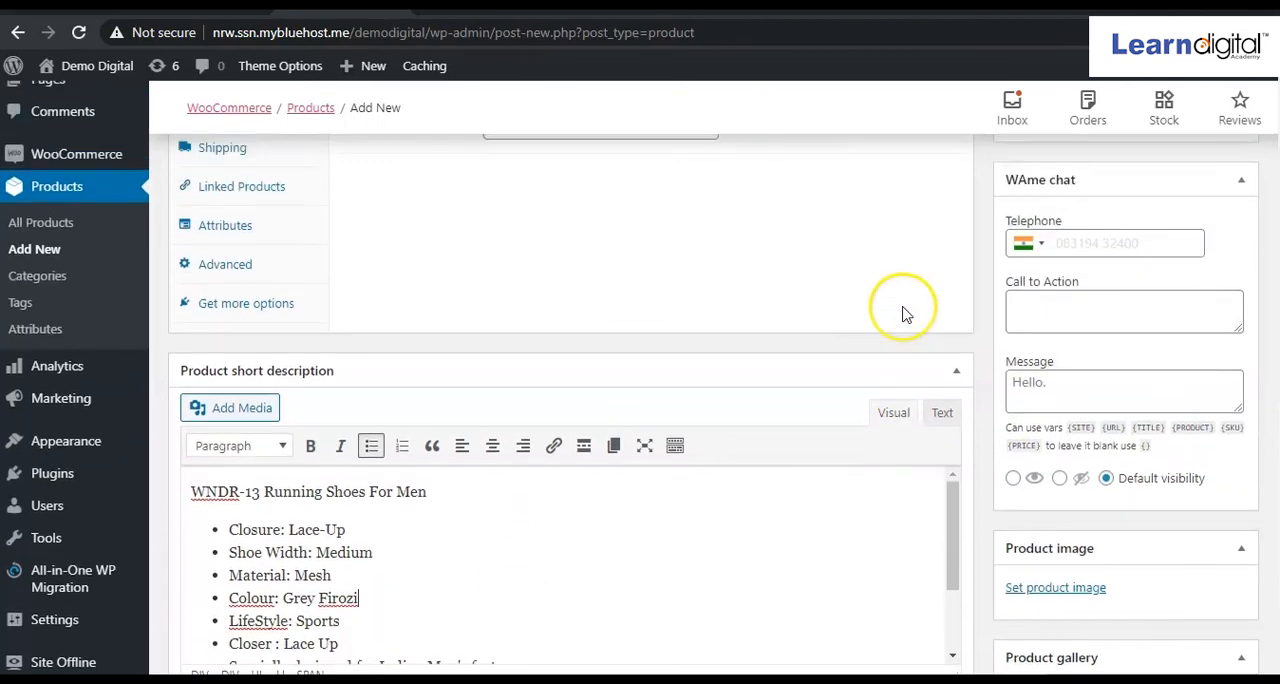
pyautogui.scroll(4, 903, 312)
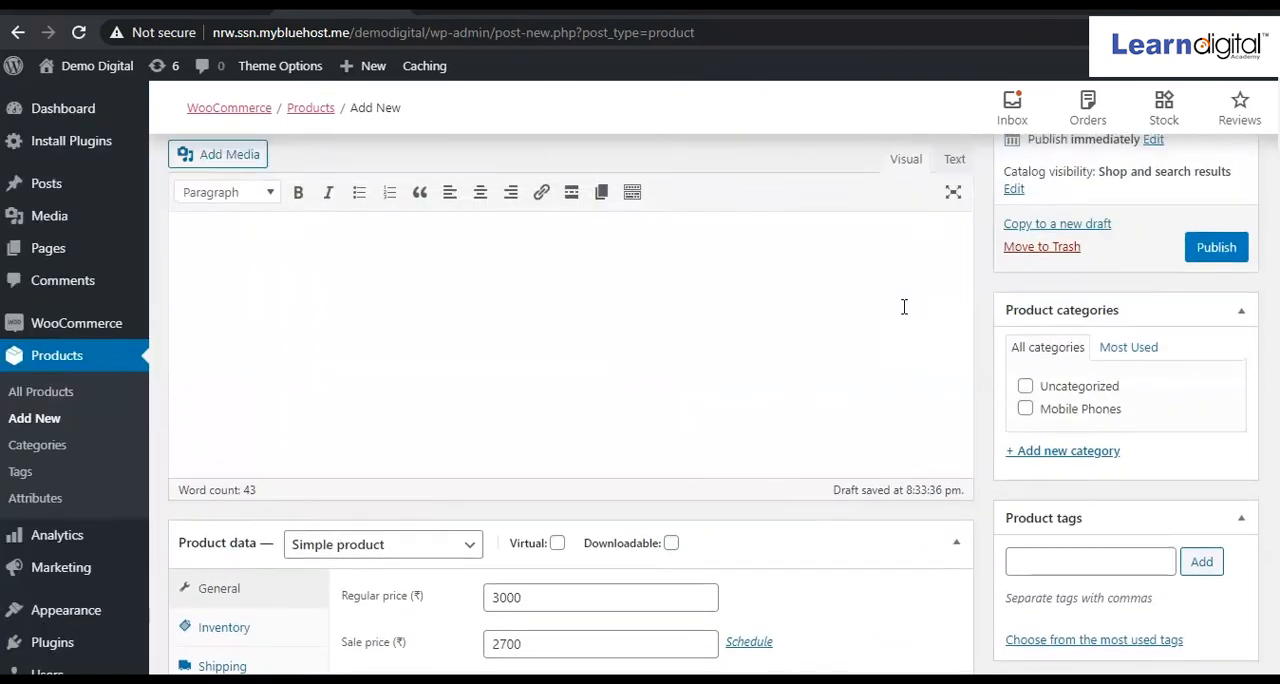
# Rename the new product as Sports Shoes.
pyautogui.scroll(3, 903, 307)
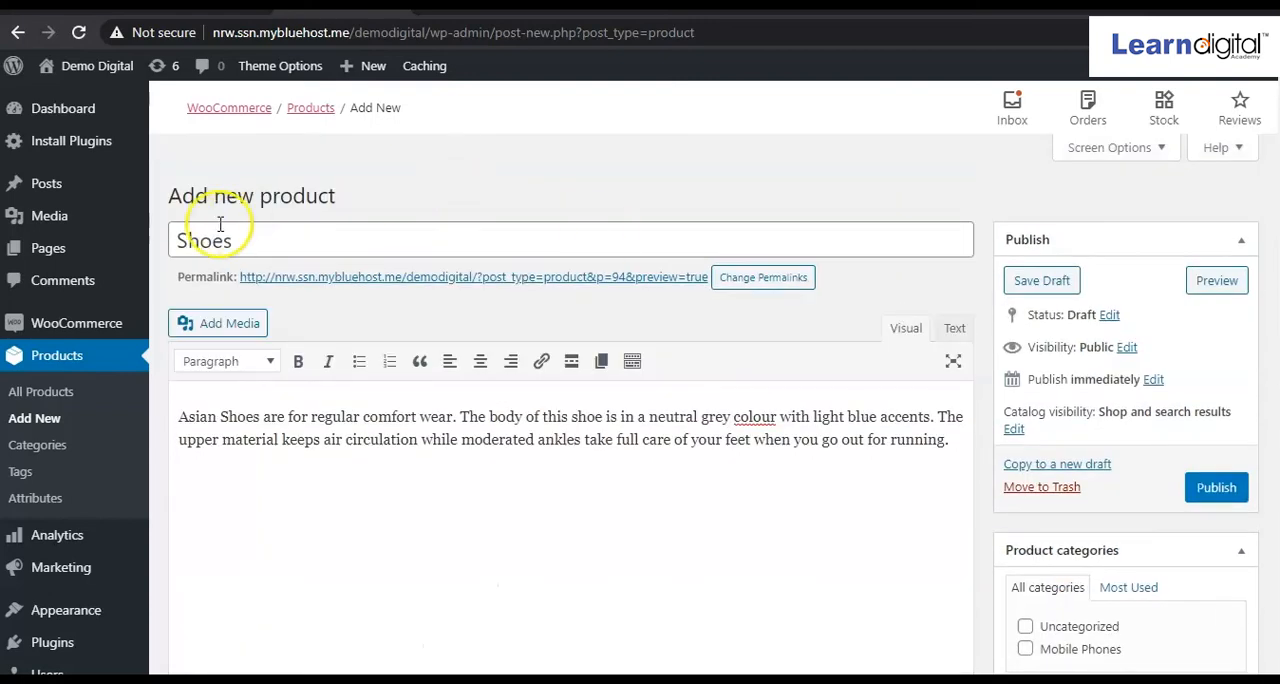
pyautogui.click(181, 242)
pyautogui.write('S')
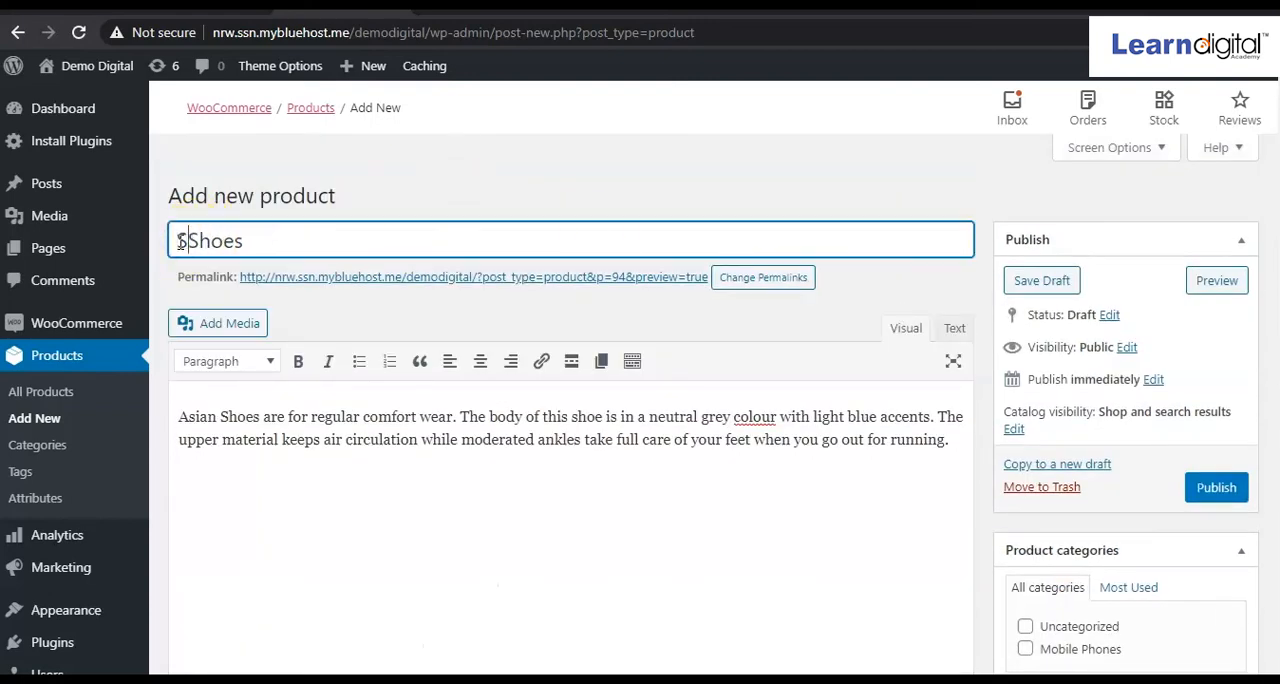
pyautogui.write('ports')
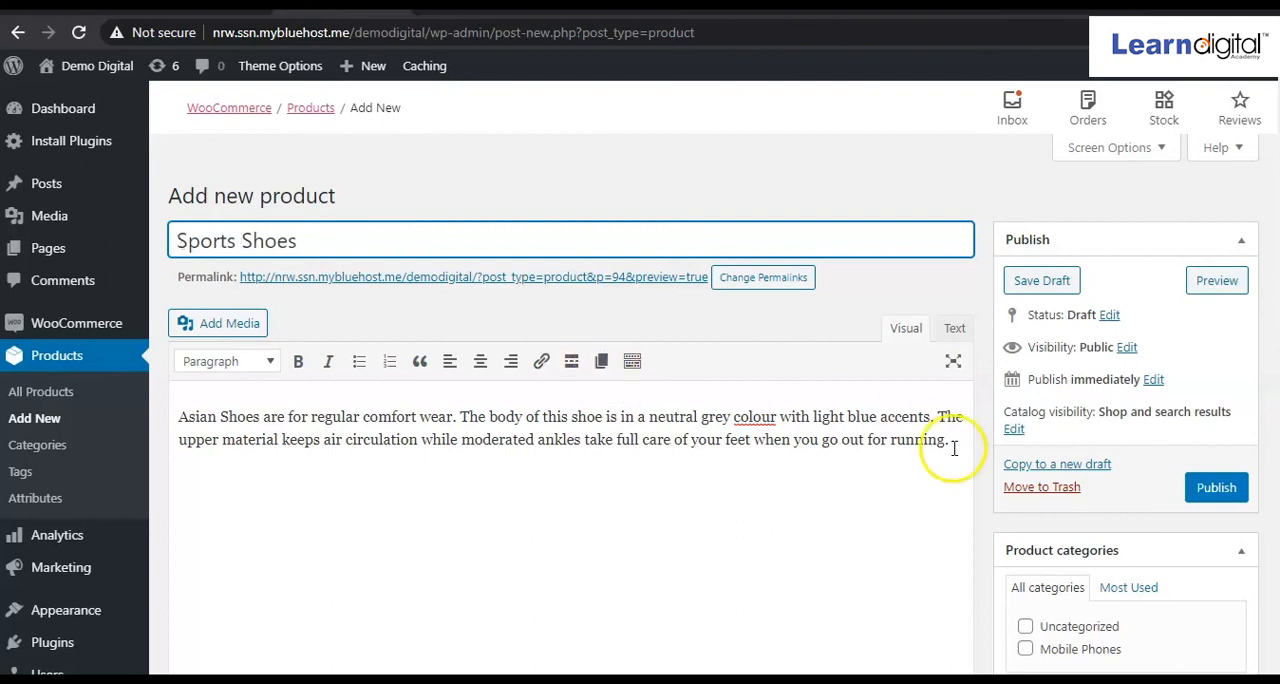
# Create a new product category named Shoes for men and assign it to the product.
pyautogui.moveTo(1074, 548); pyautogui.dragTo(1043, 532)
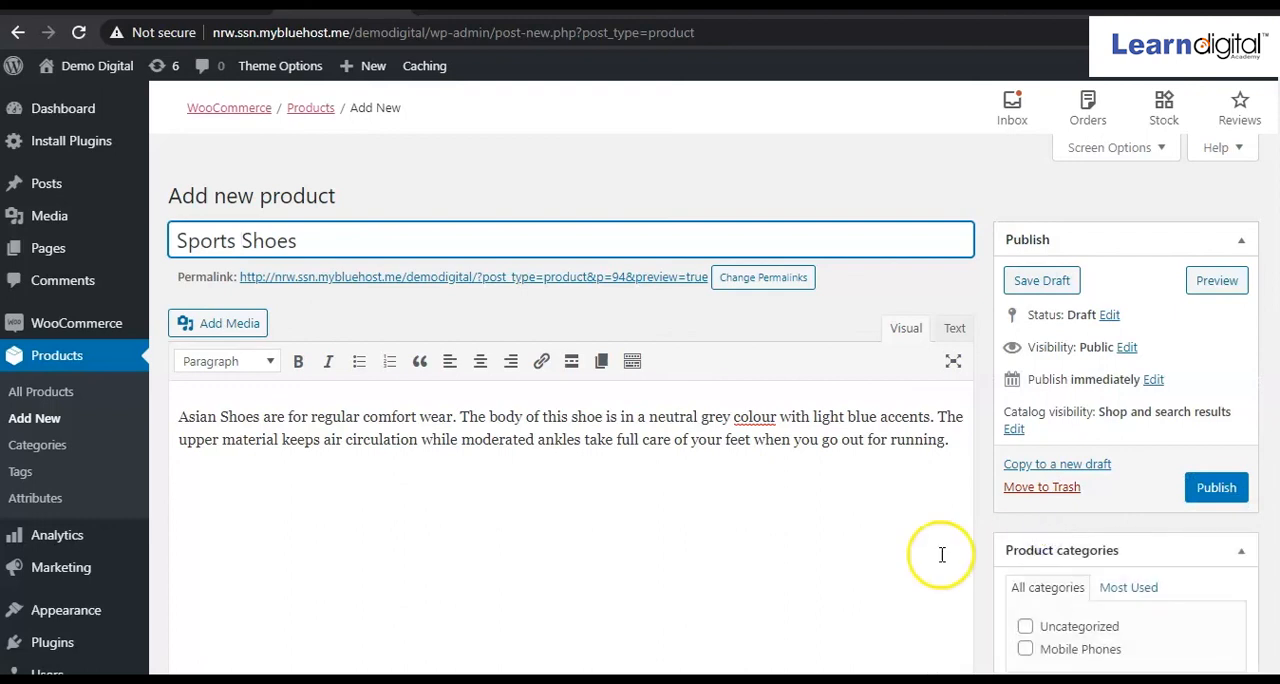
pyautogui.scroll(-2, 1131, 590)
pyautogui.click(1079, 563)
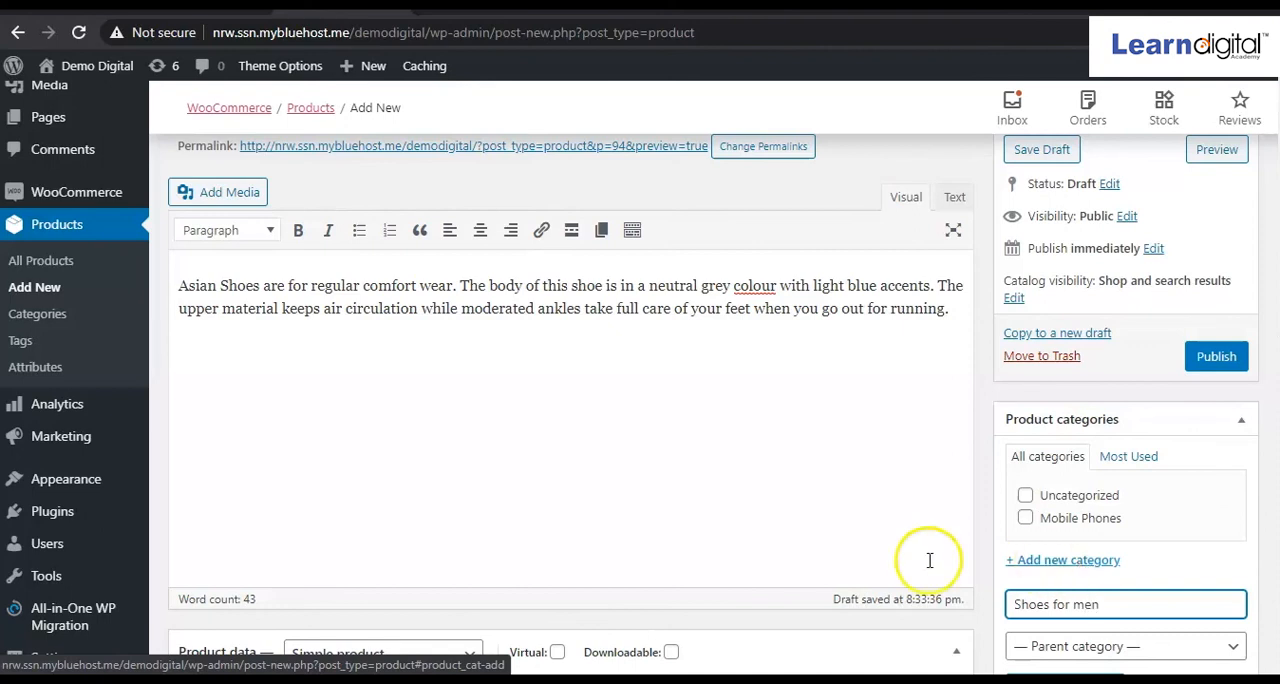
pyautogui.scroll(-3, 908, 563)
pyautogui.click(1073, 520)
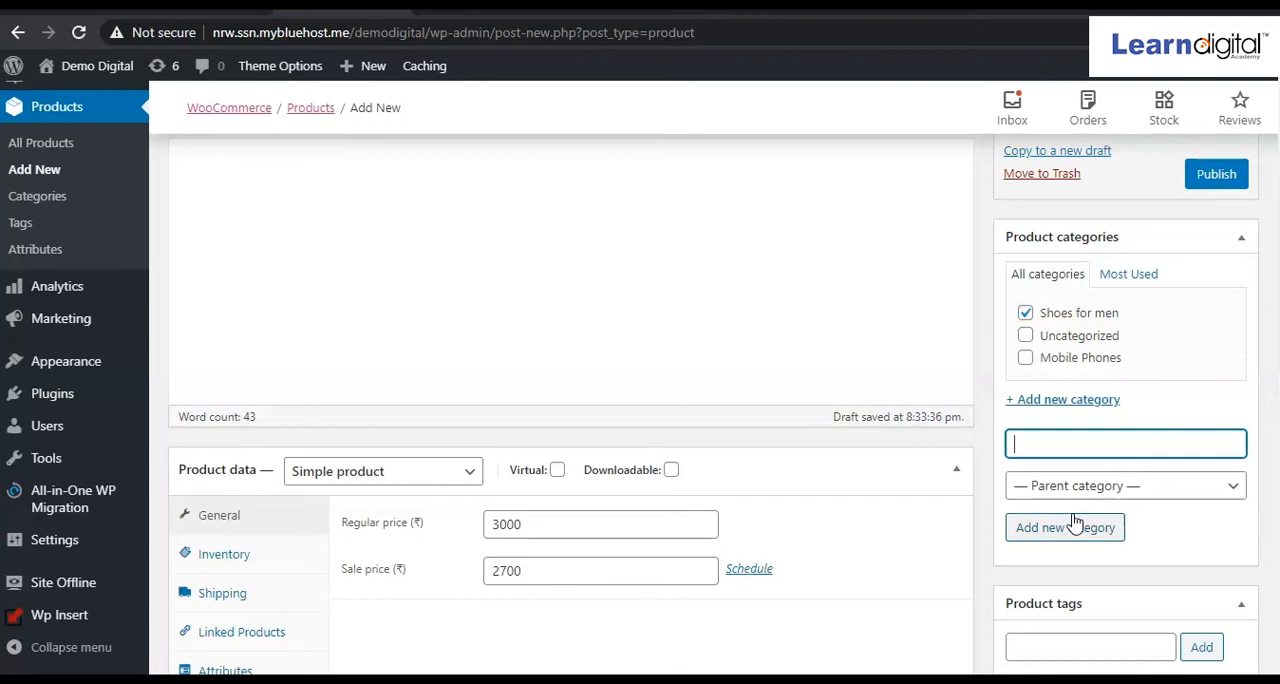
# Upload a dark blue sports shoe photo as the product image and add three shoe photos to the product gallery.
pyautogui.scroll(-3, 1073, 520)
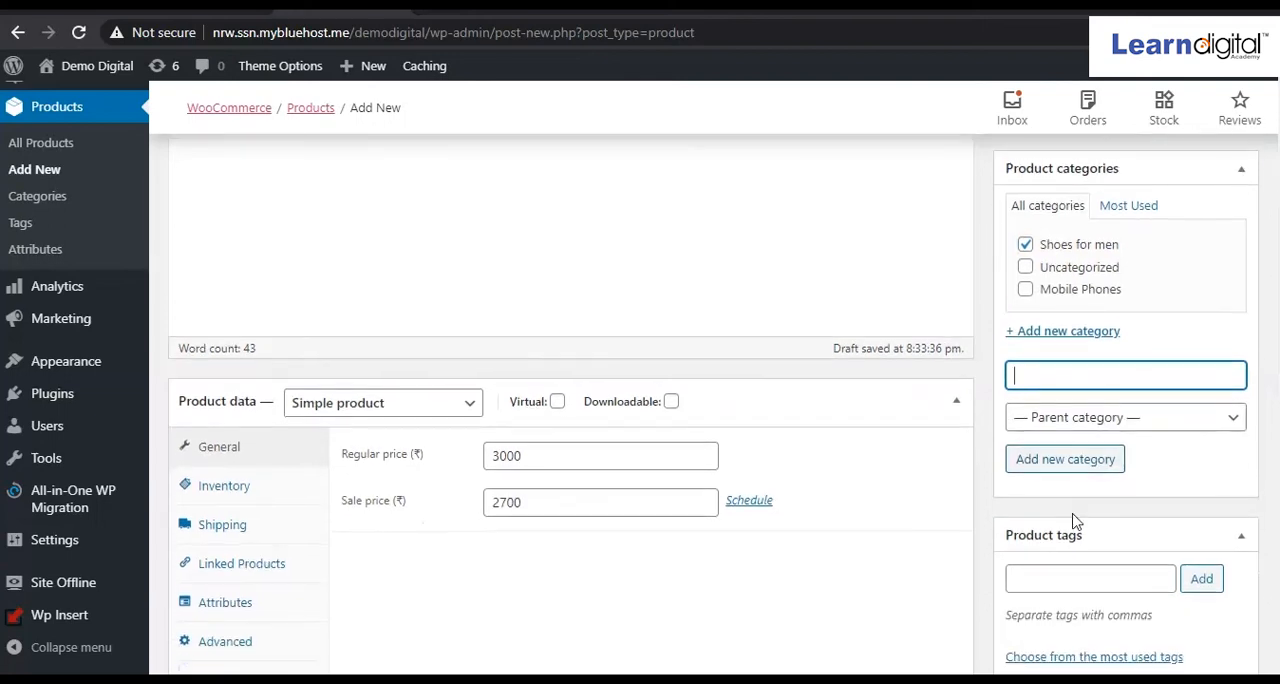
pyautogui.click(1042, 437)
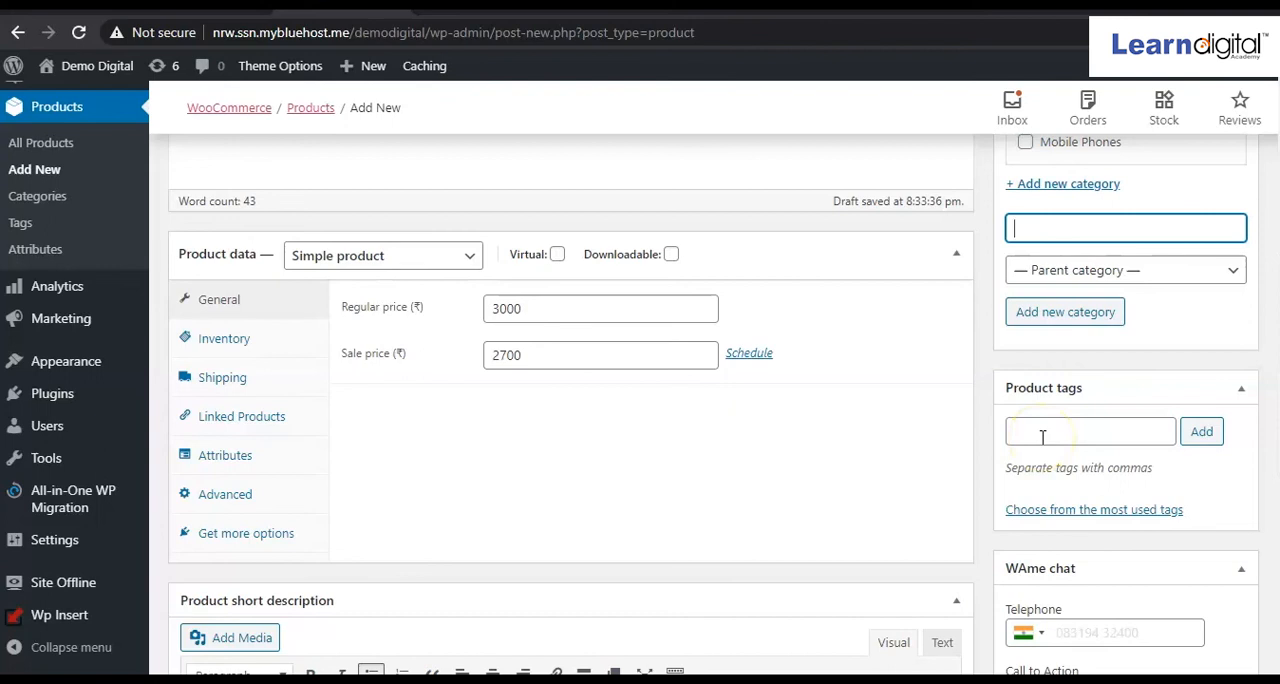
pyautogui.scroll(-4, 1042, 437)
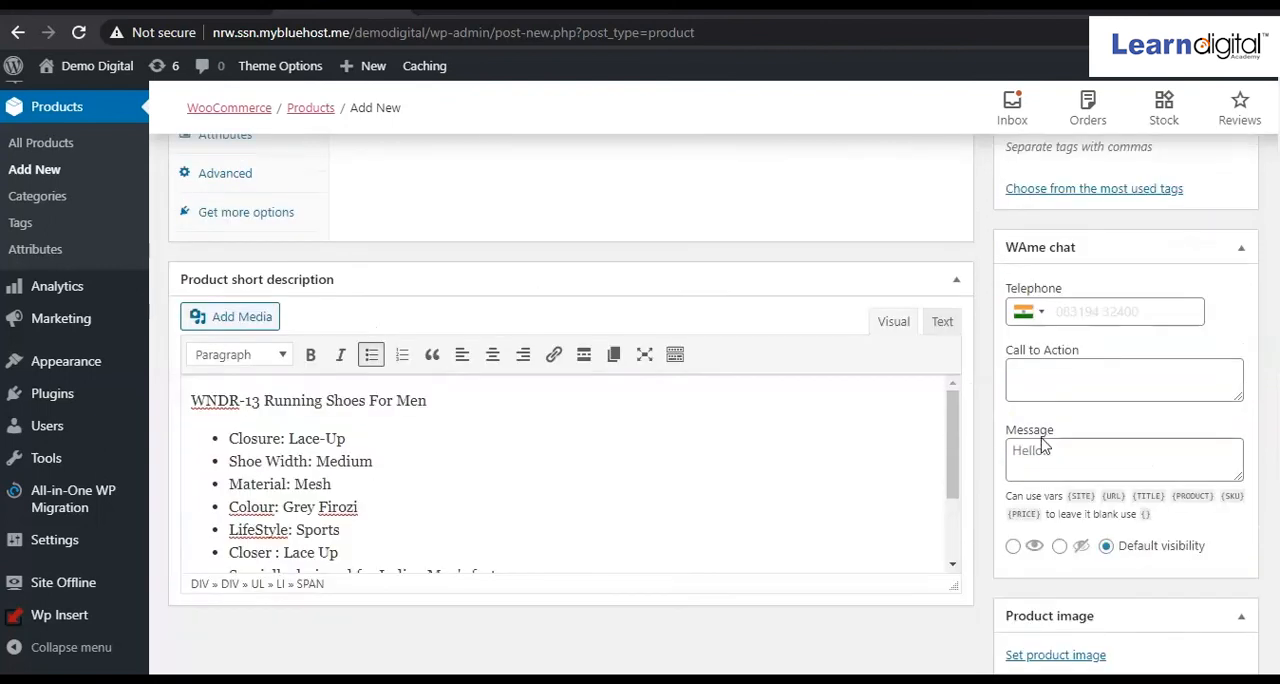
pyautogui.scroll(-2, 1042, 447)
pyautogui.click(1055, 466)
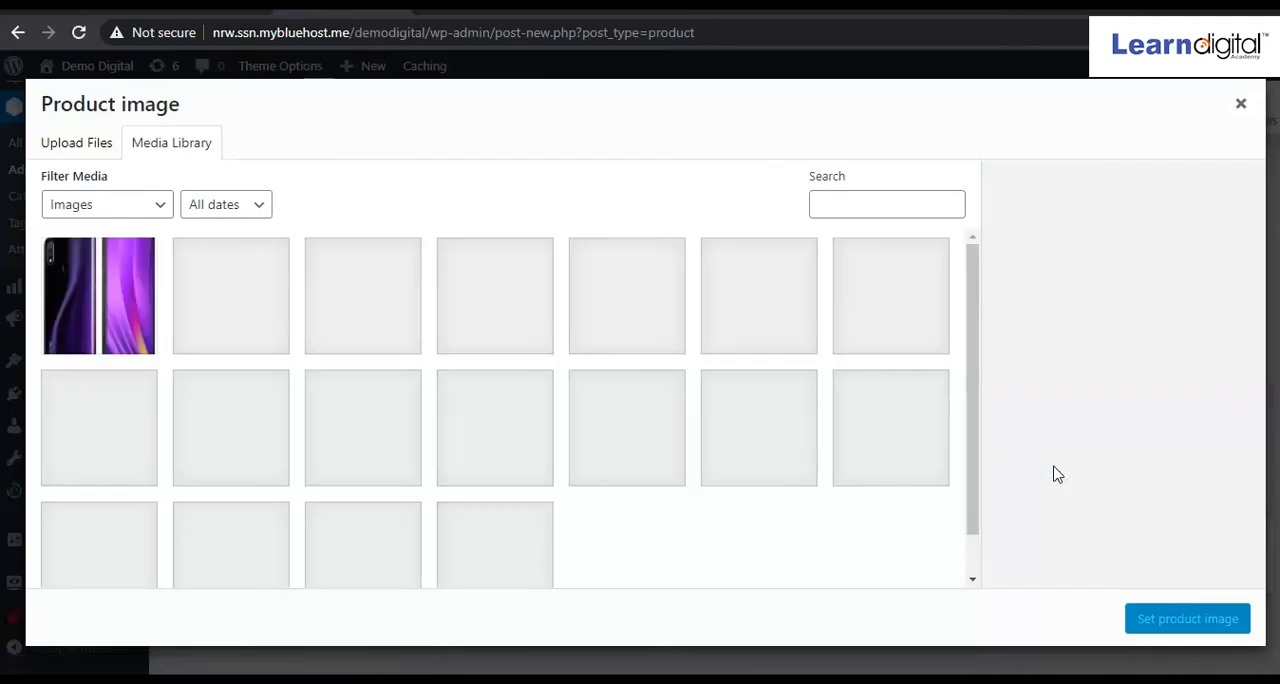
pyautogui.click(78, 145)
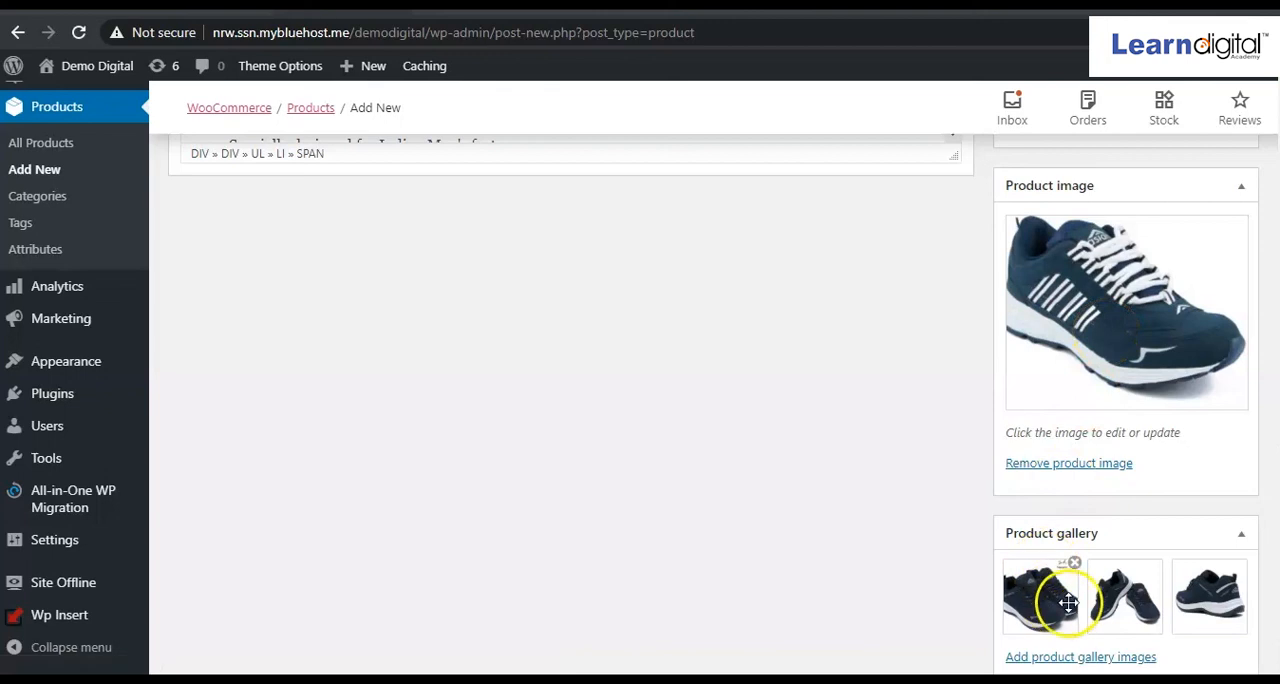
# Check the Sports Shoes gallery images, prices and category, and publish the product.
pyautogui.moveTo(1128, 596)
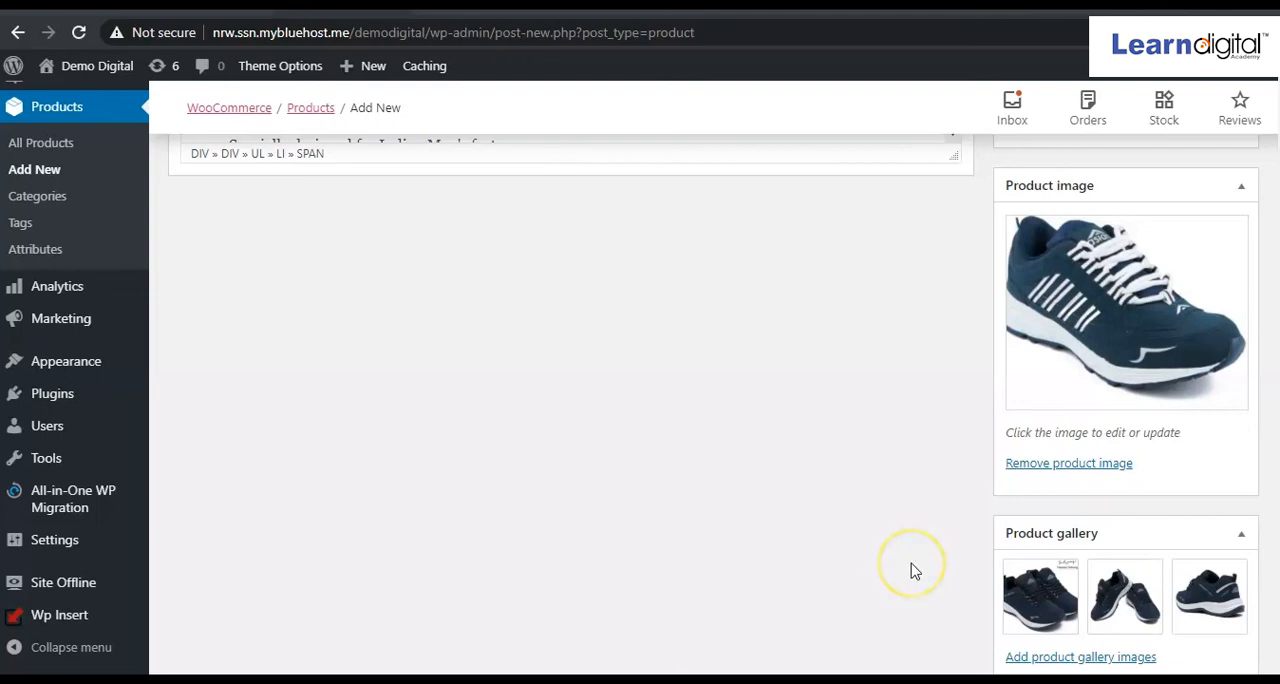
pyautogui.scroll(5, 912, 571)
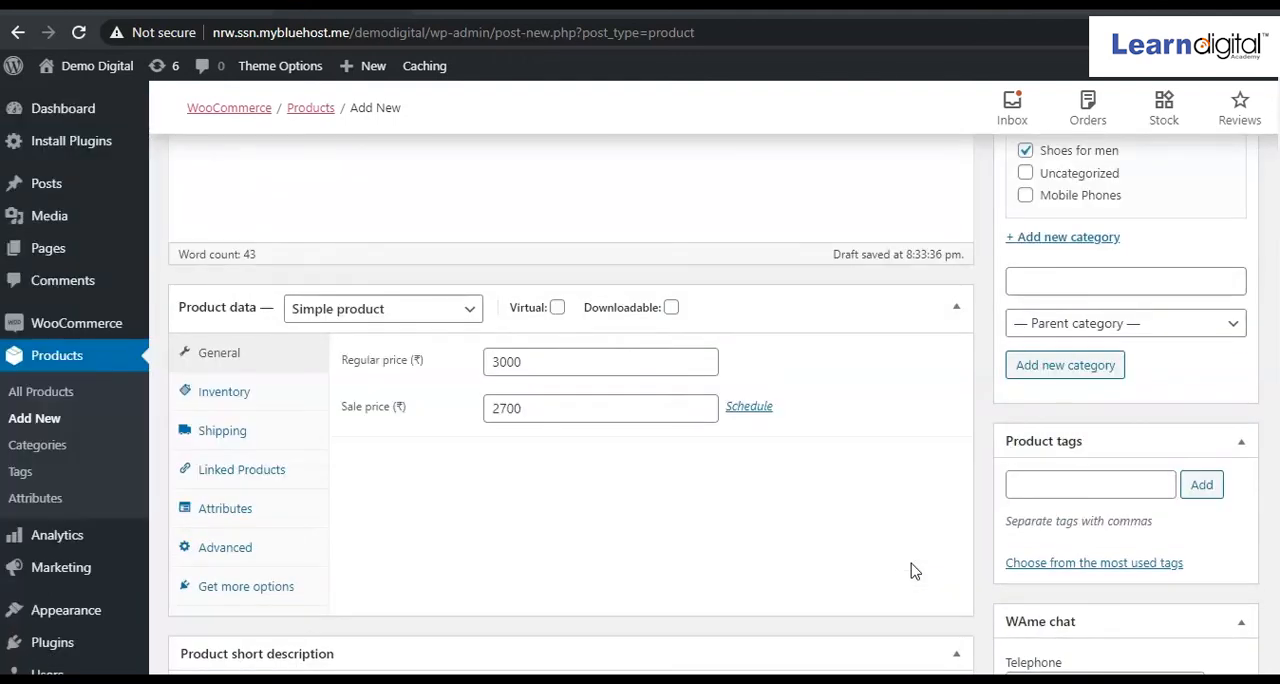
pyautogui.scroll(-9, 915, 571)
pyautogui.scroll(12, 915, 571)
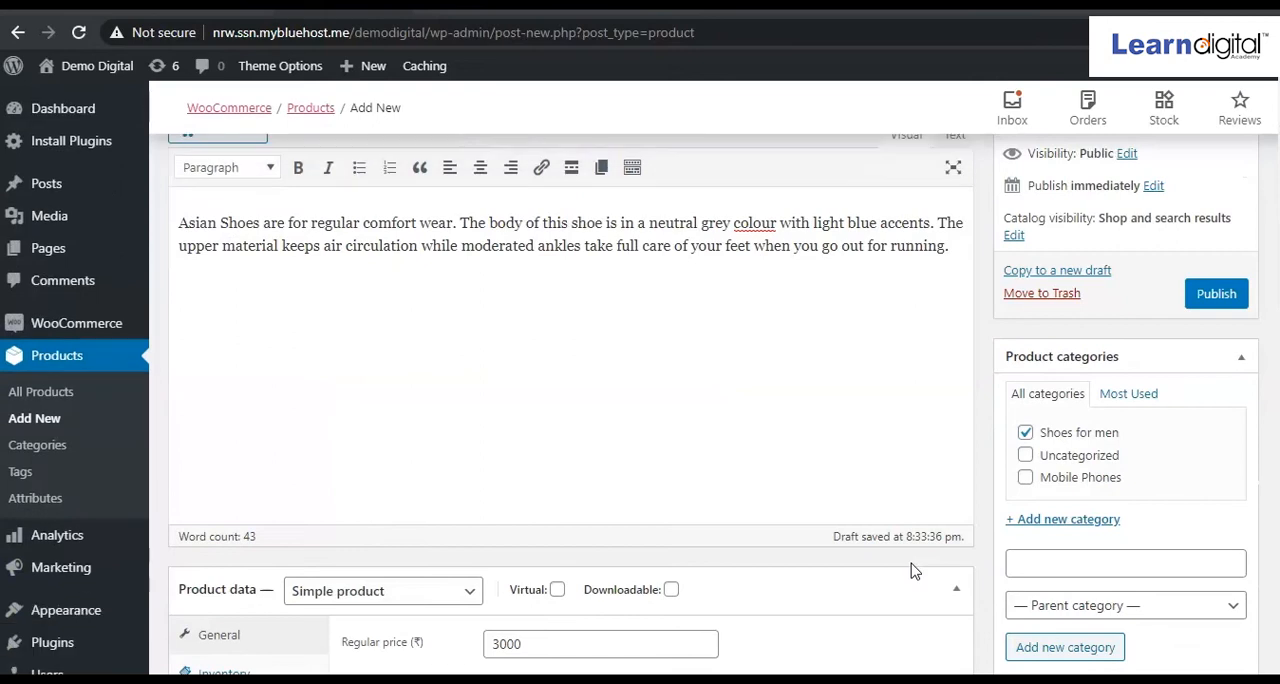
pyautogui.click(1214, 309)
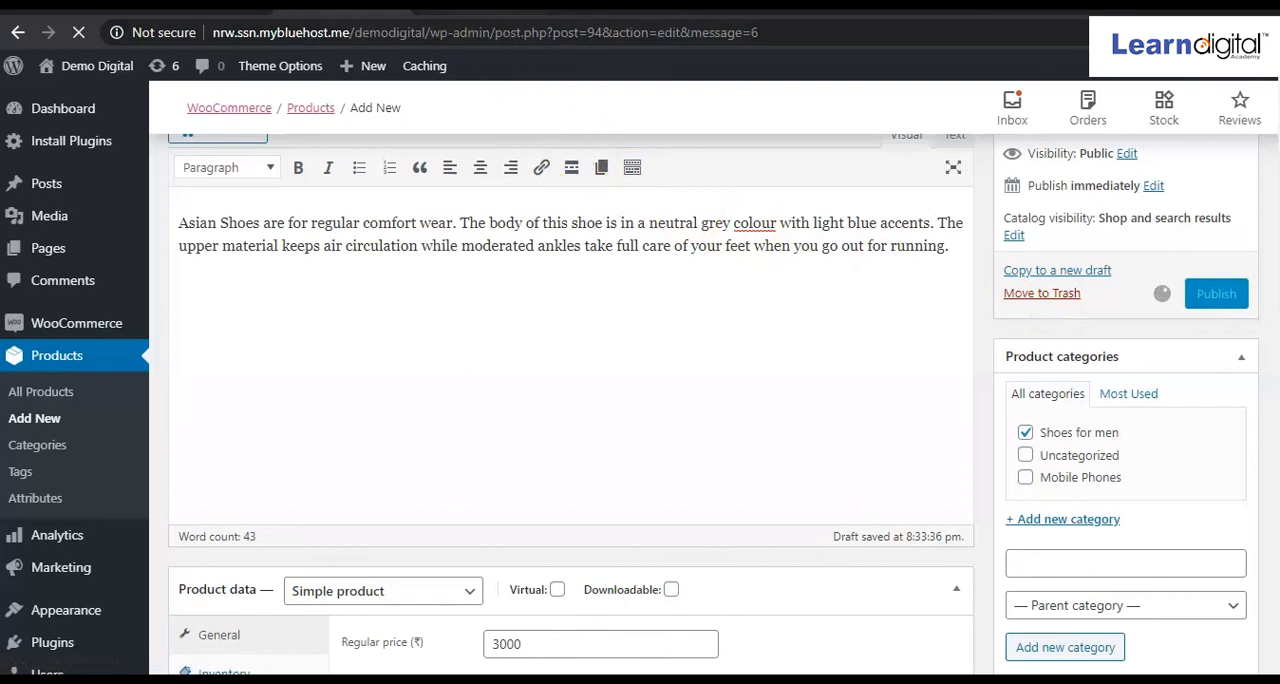
# Switch to the storefront, load its home page and open the Shop page.
pyautogui.click(478, 6)
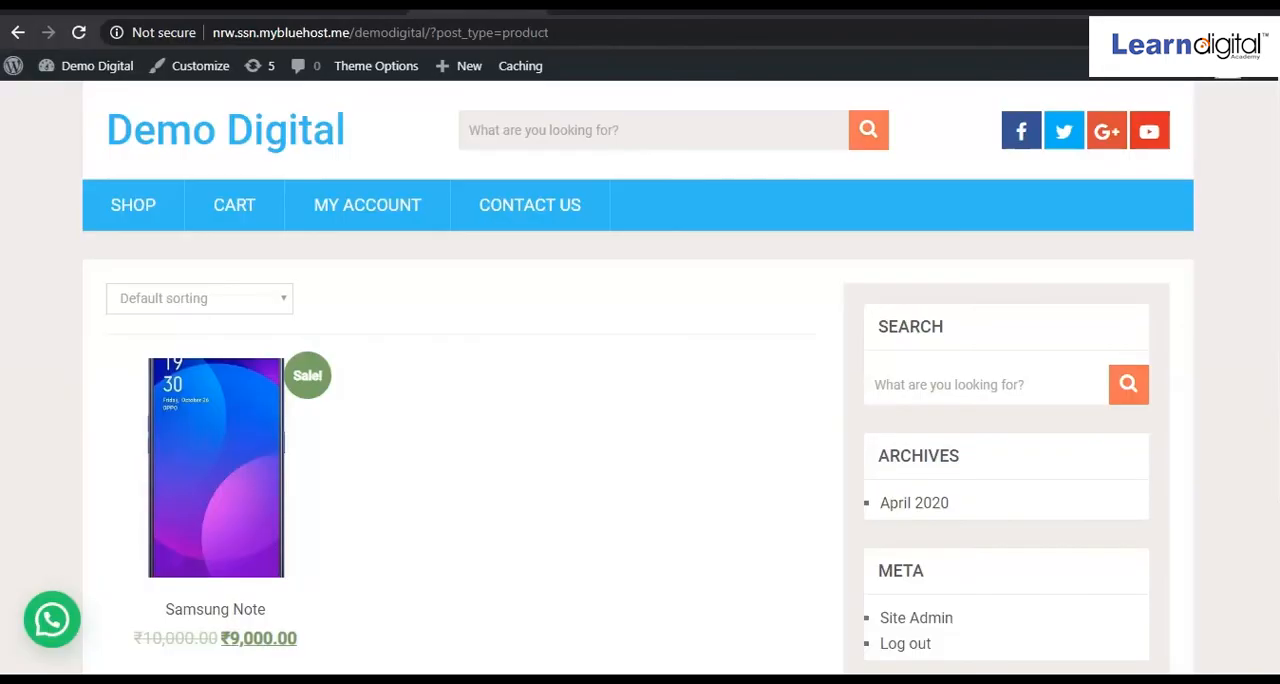
pyautogui.click(210, 142)
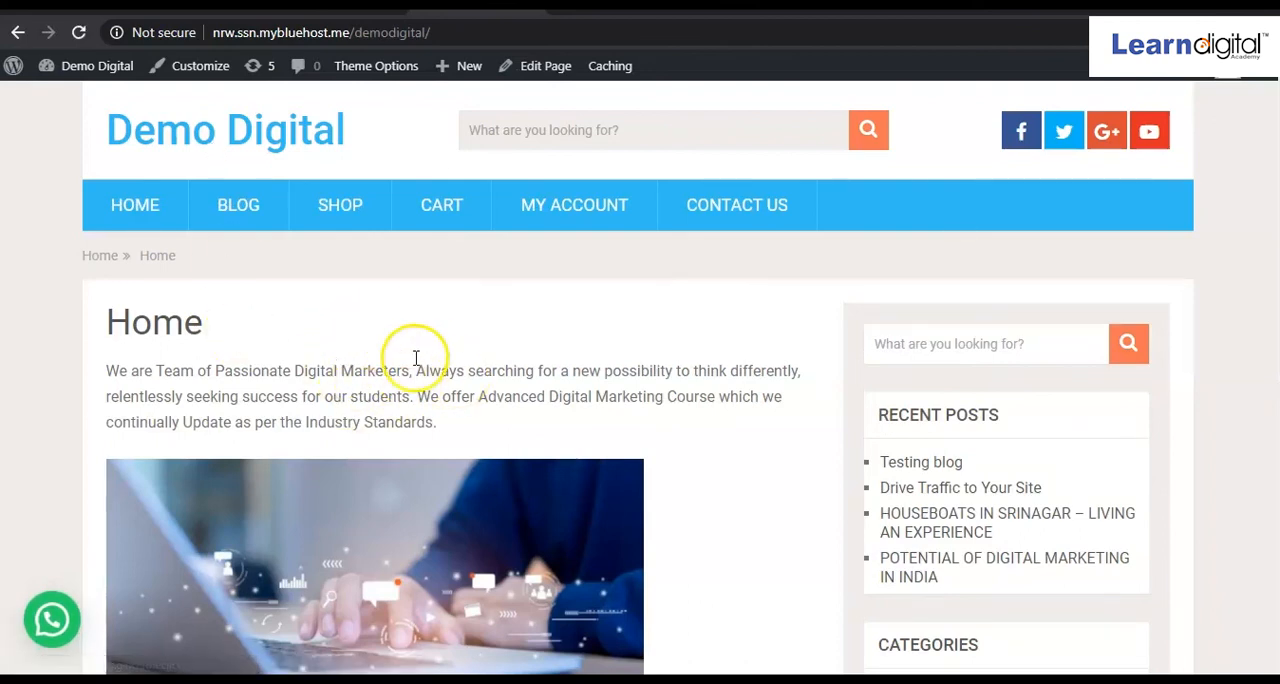
pyautogui.scroll(-8, 372, 352)
pyautogui.scroll(8, 372, 352)
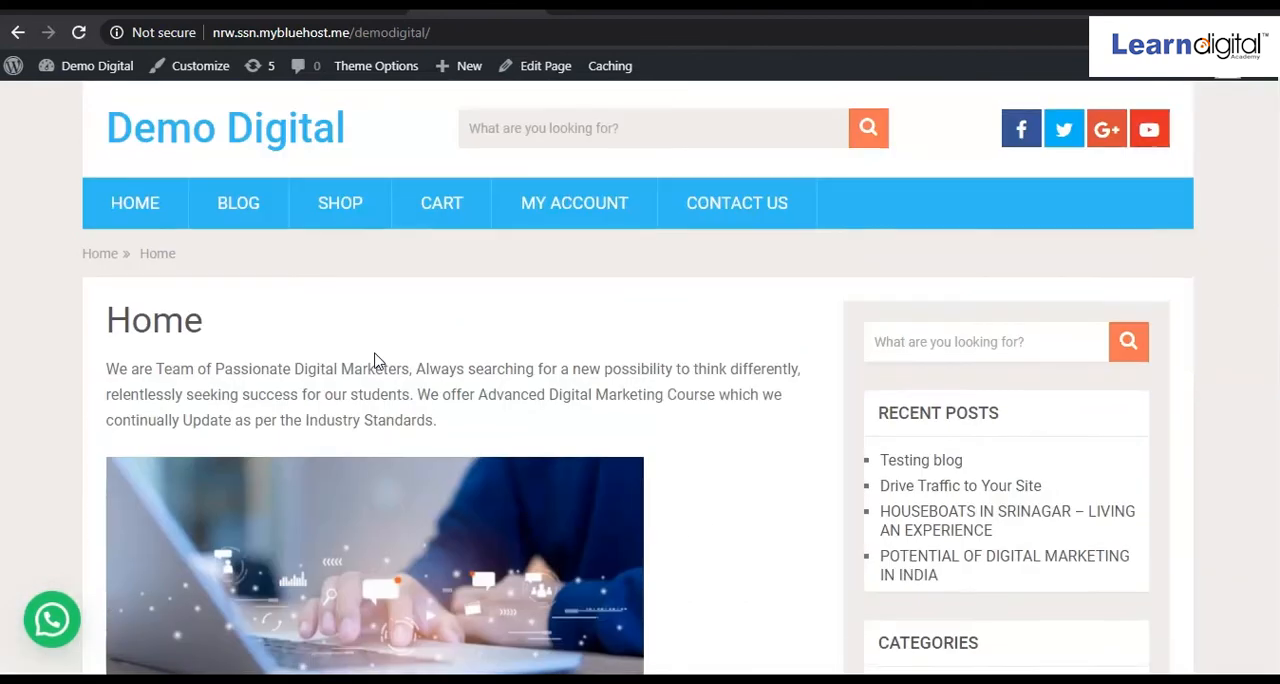
pyautogui.click(345, 222)
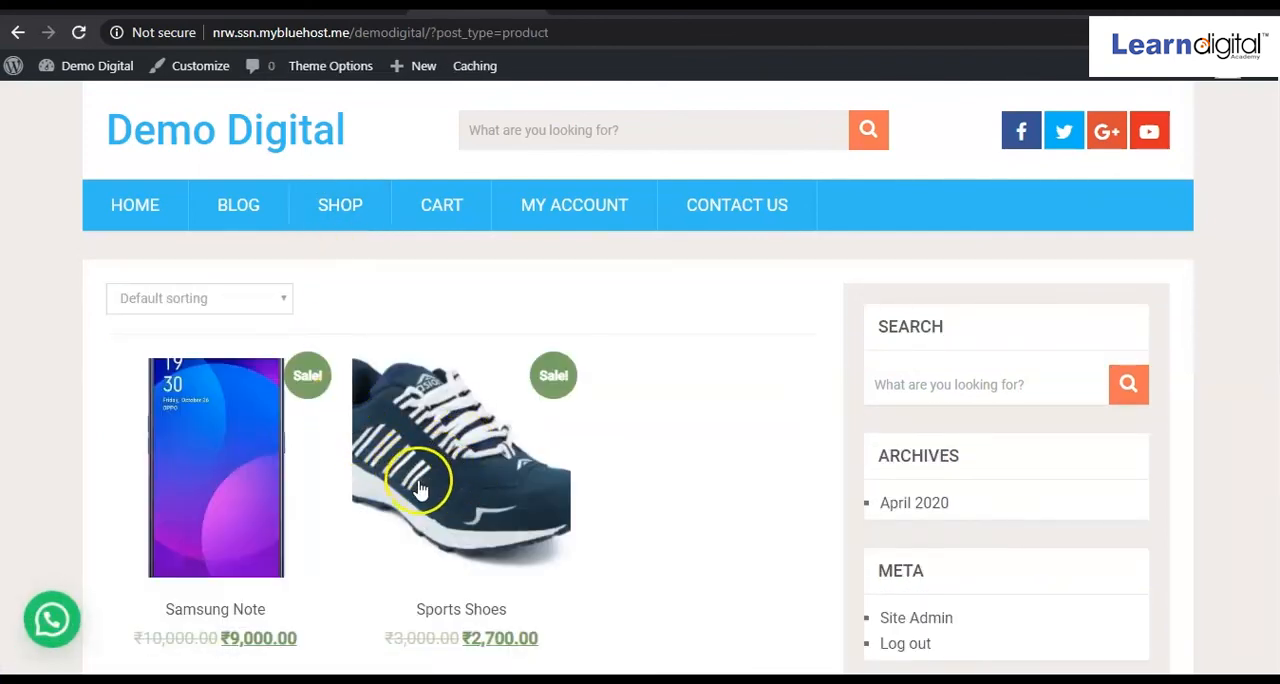
# Examine the Samsung Note and Sports Shoes listings on the Shop page, including their images and sale prices.
pyautogui.scroll(-1, 465, 481)
pyautogui.scroll(-1, 465, 481)
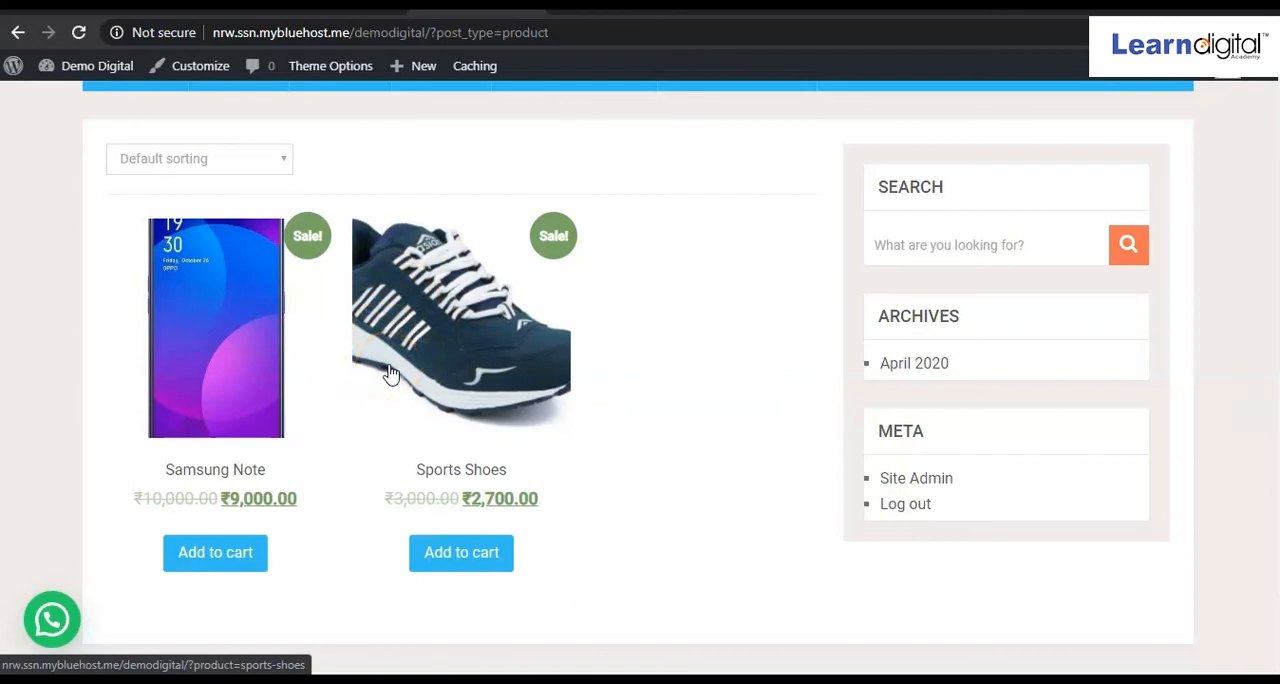
pyautogui.click(566, 368)
pyautogui.scroll(2, 568, 372)
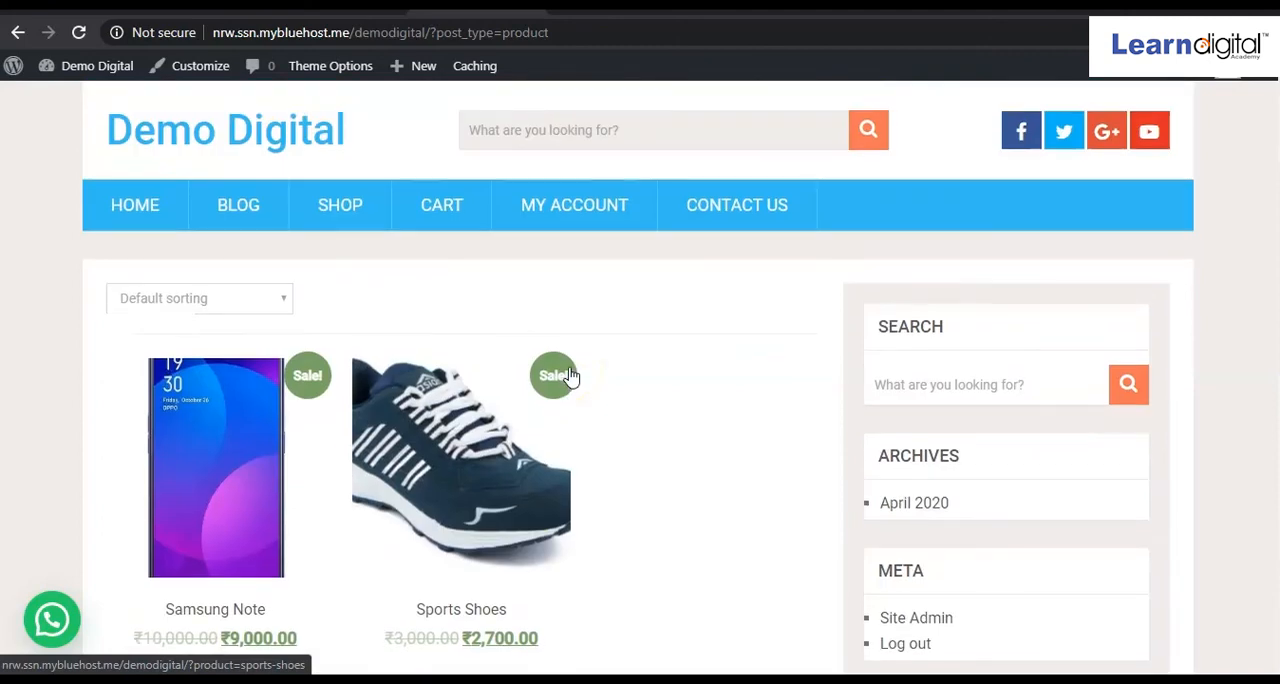
pyautogui.scroll(-2, 568, 375)
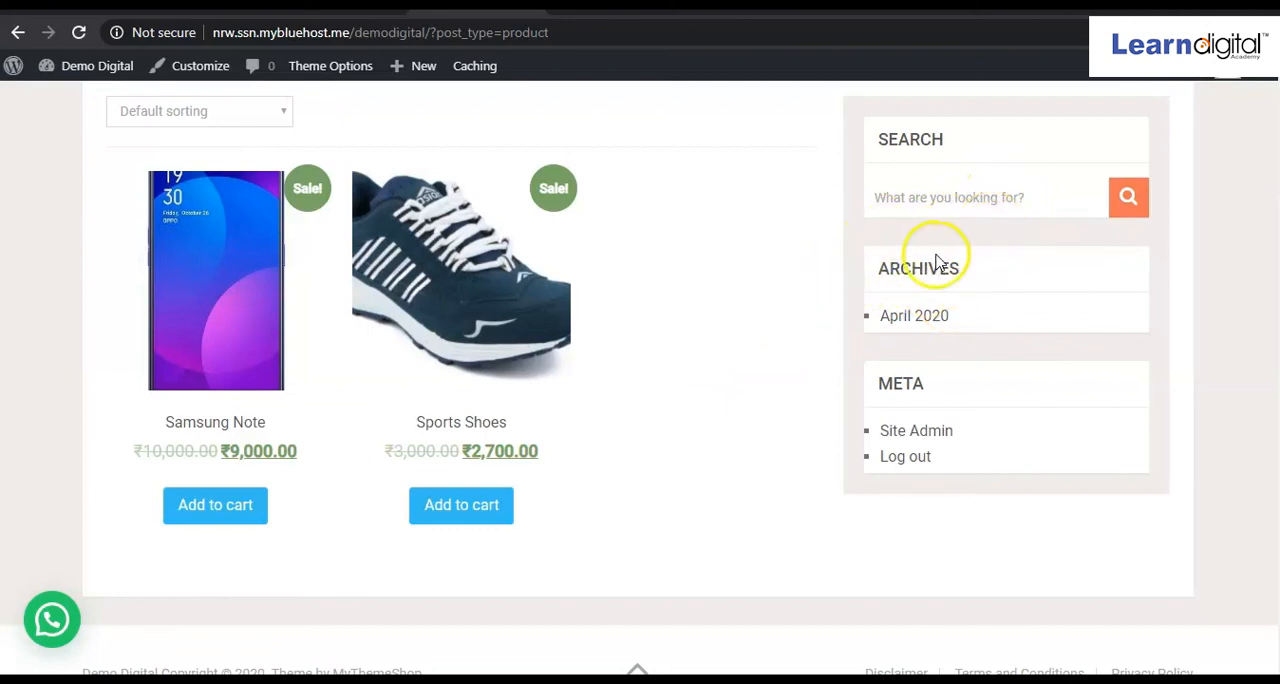
pyautogui.scroll(2, 637, 369)
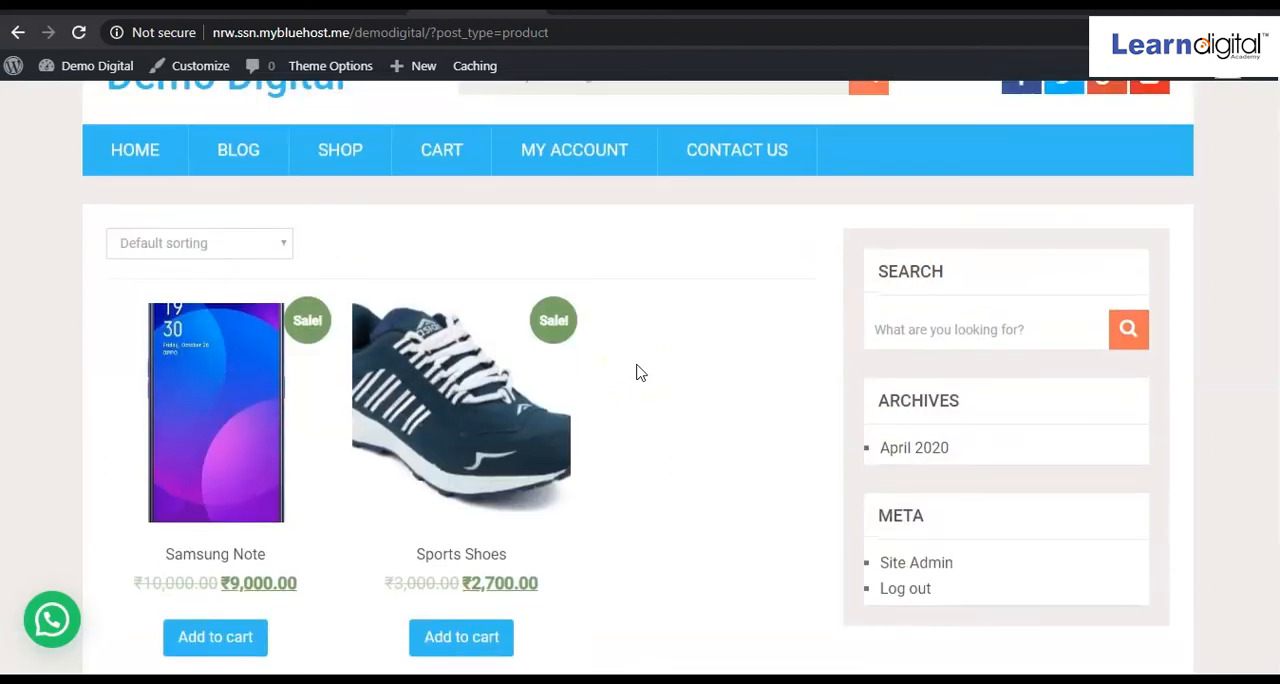
pyautogui.scroll(-2, 286, 497)
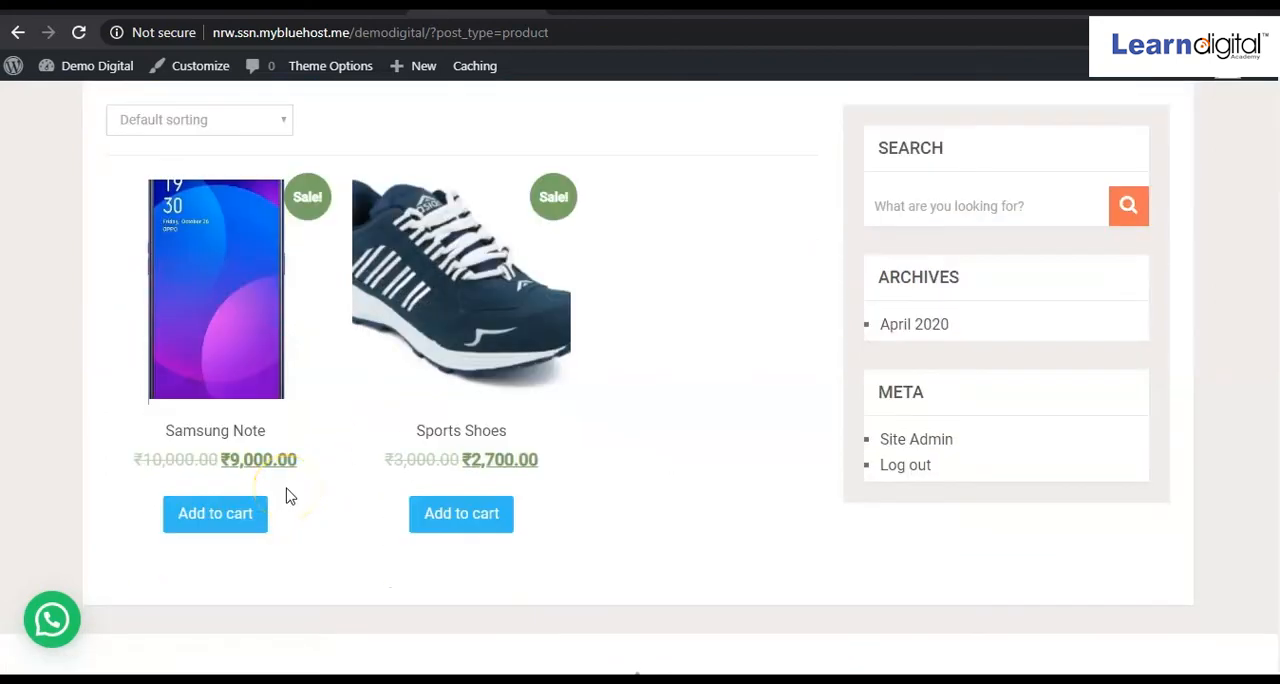
# Add the Samsung Note to the cart and view the cart.
pyautogui.click(224, 516)
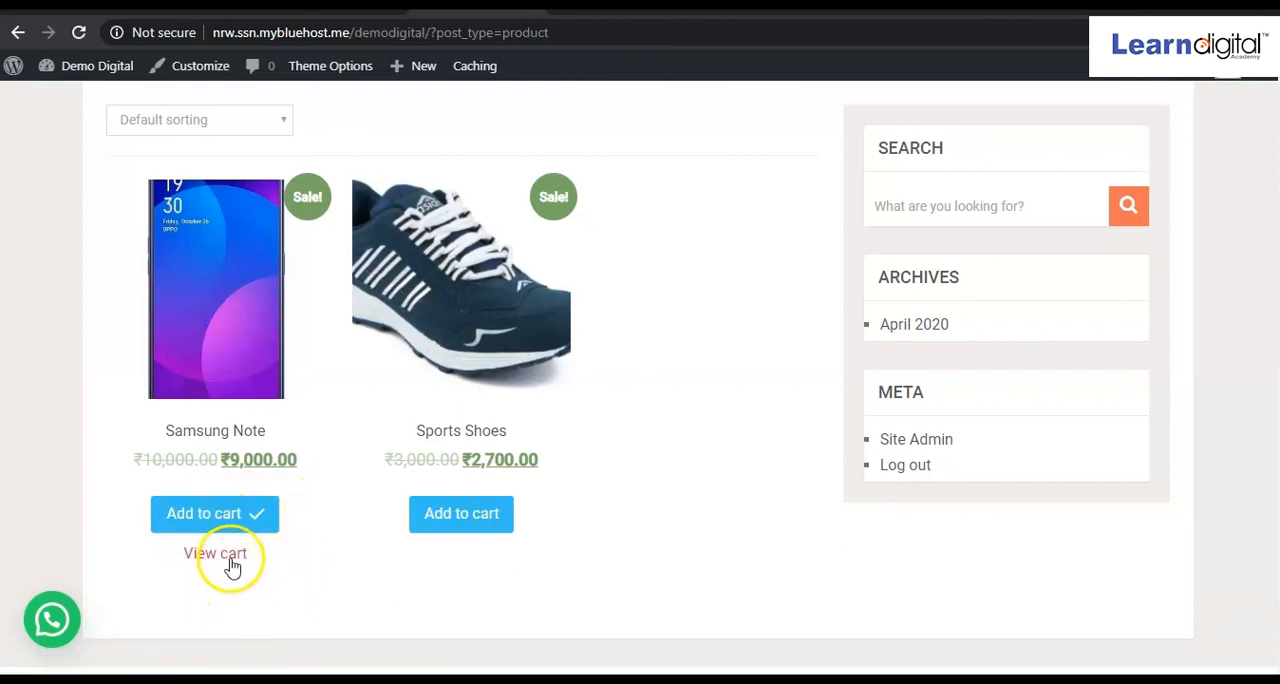
pyautogui.click(230, 562)
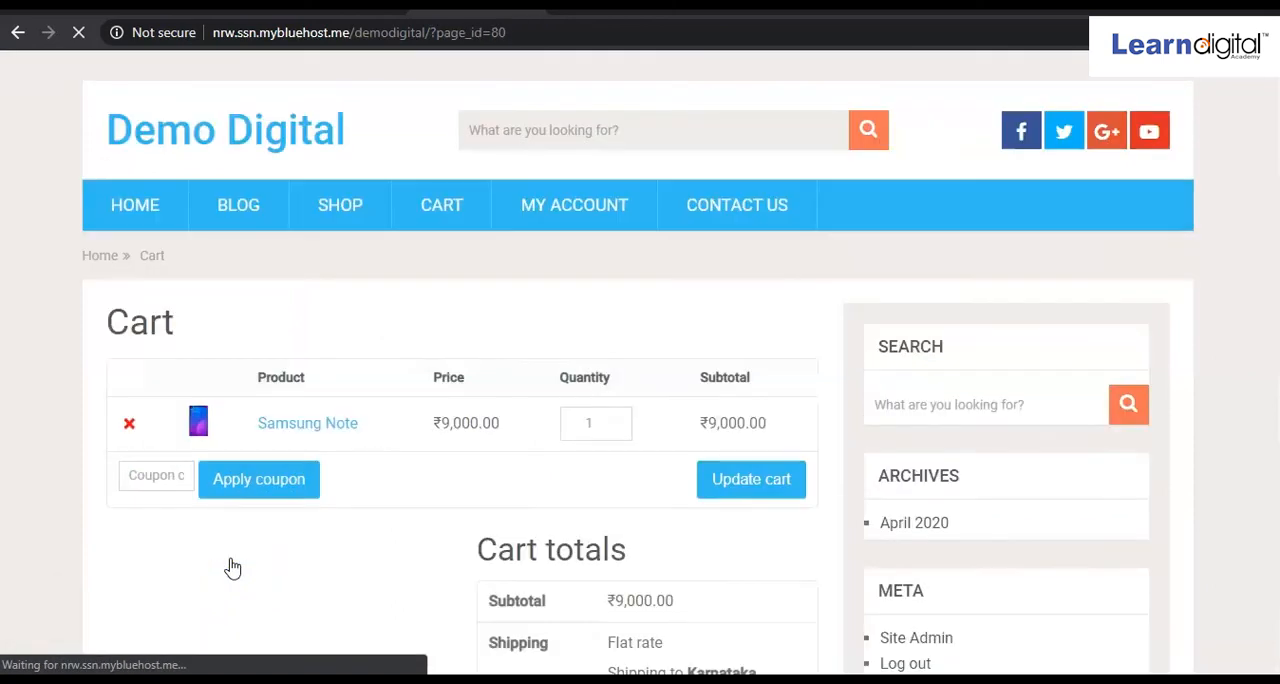
pyautogui.click(355, 533)
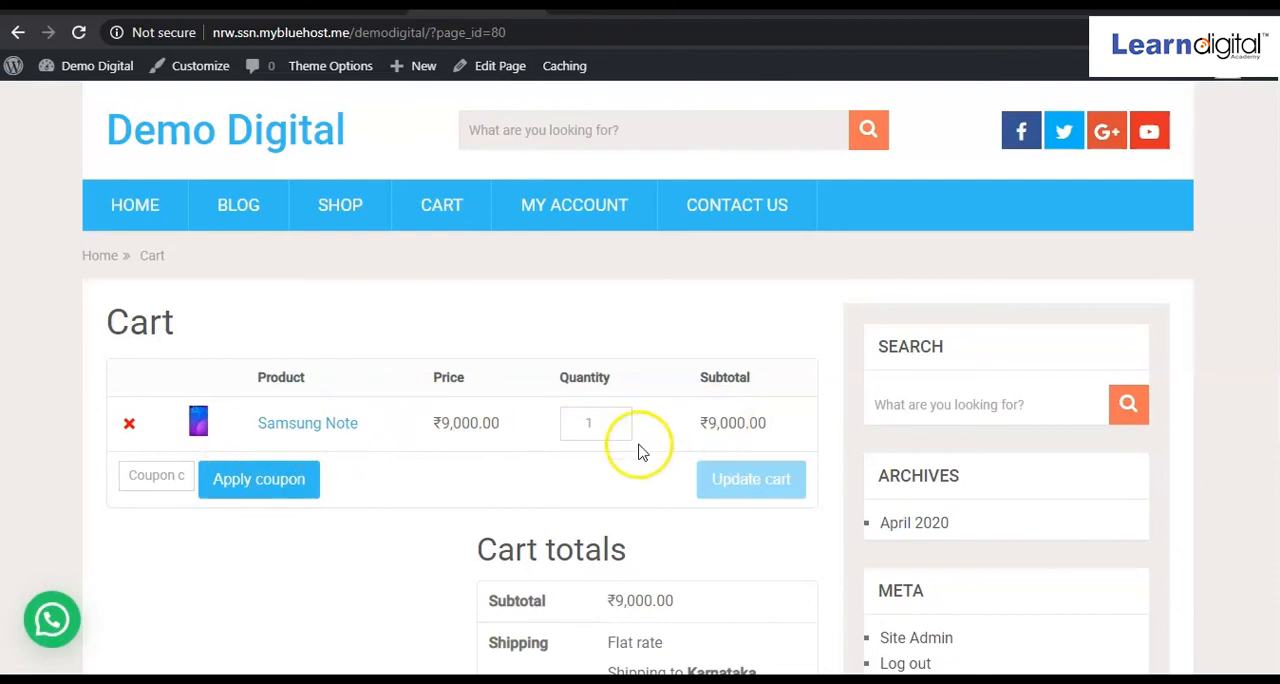
# Review the cart totals and apply the coupon code demo20 to the cart.
pyautogui.scroll(-1, 625, 455)
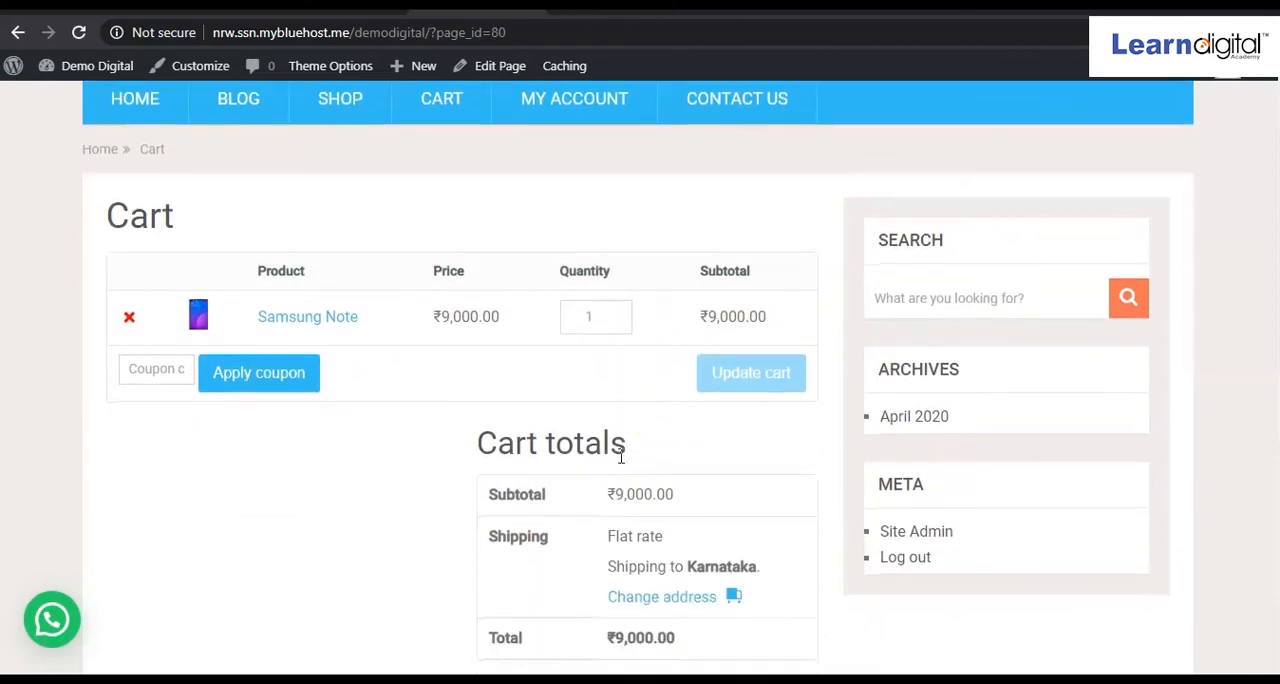
pyautogui.scroll(-1, 621, 456)
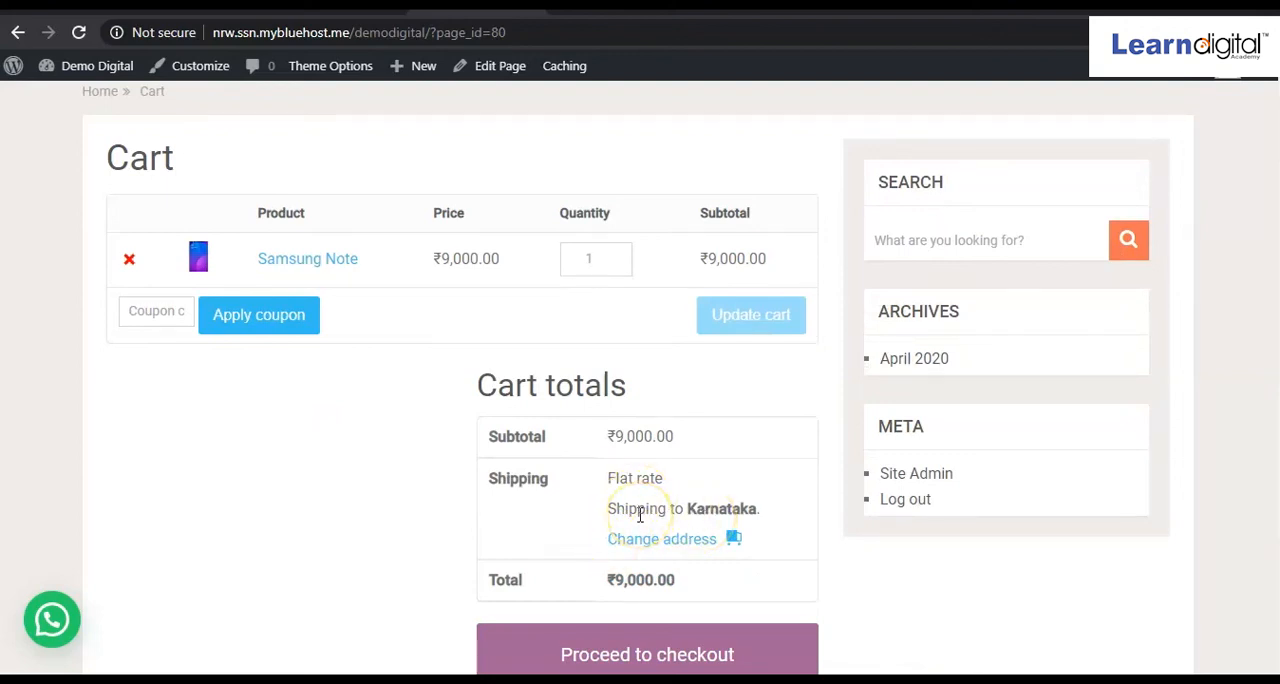
pyautogui.scroll(-2, 640, 514)
pyautogui.scroll(4, 640, 514)
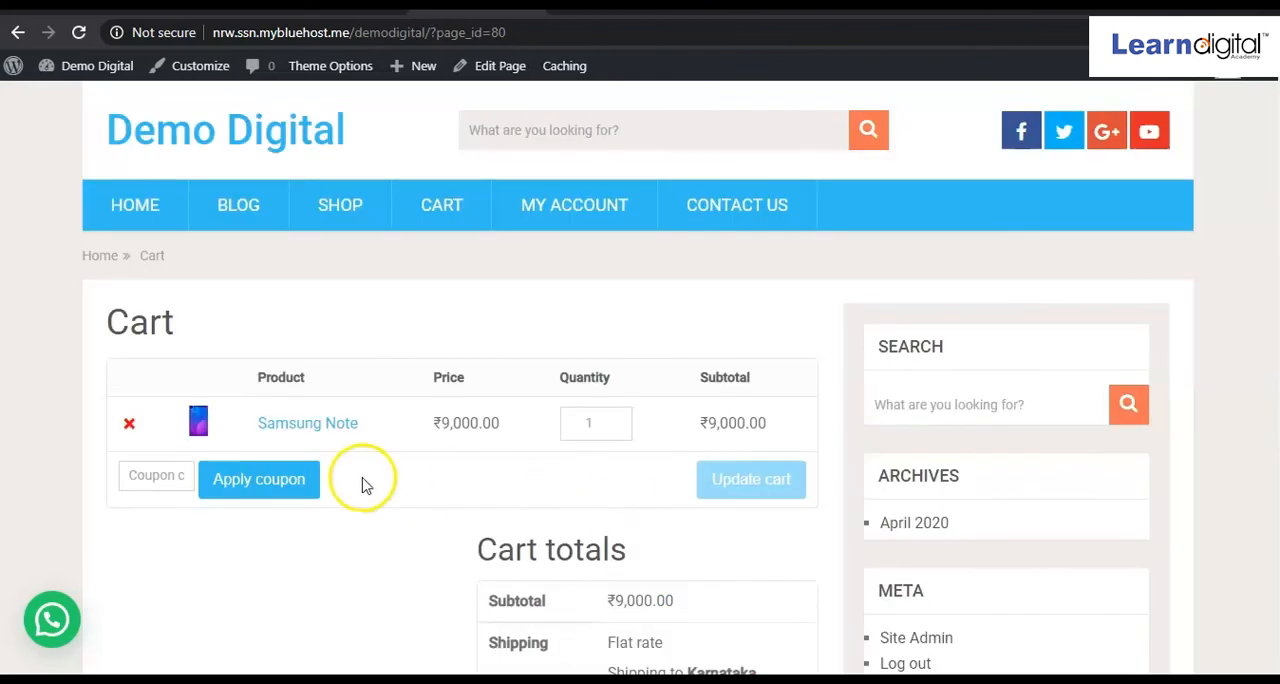
pyautogui.click(166, 472)
pyautogui.write('demo20')
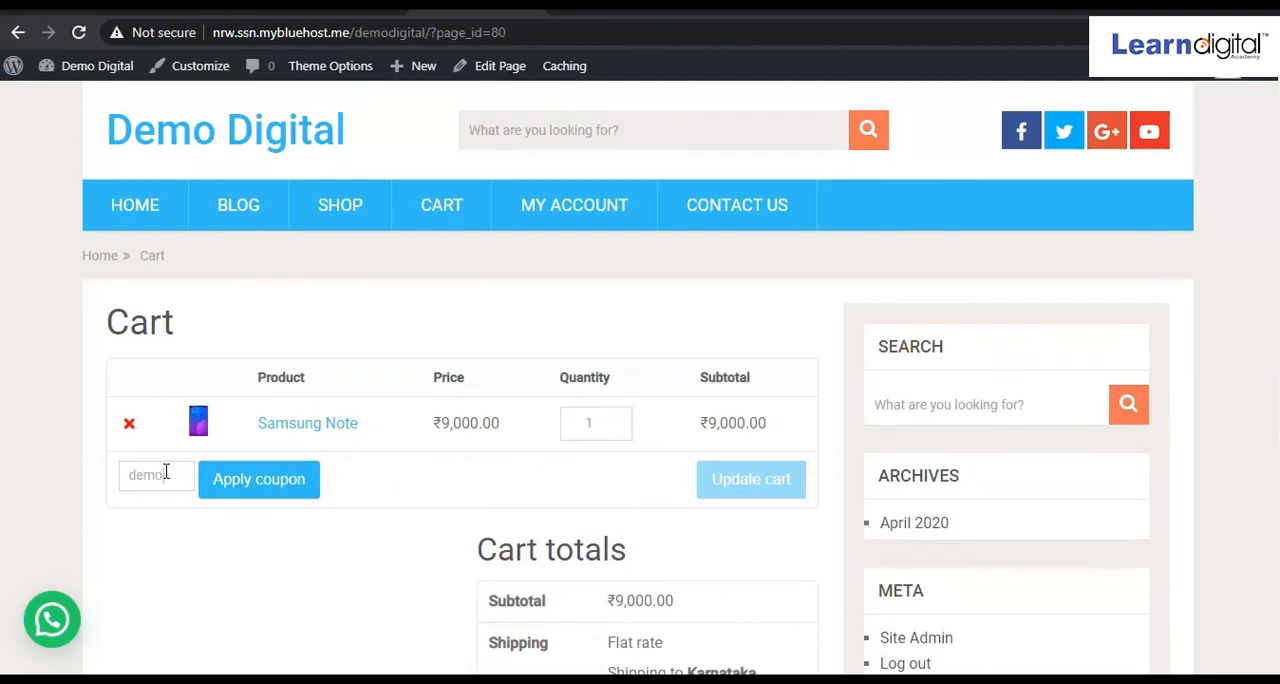
pyautogui.click(250, 483)
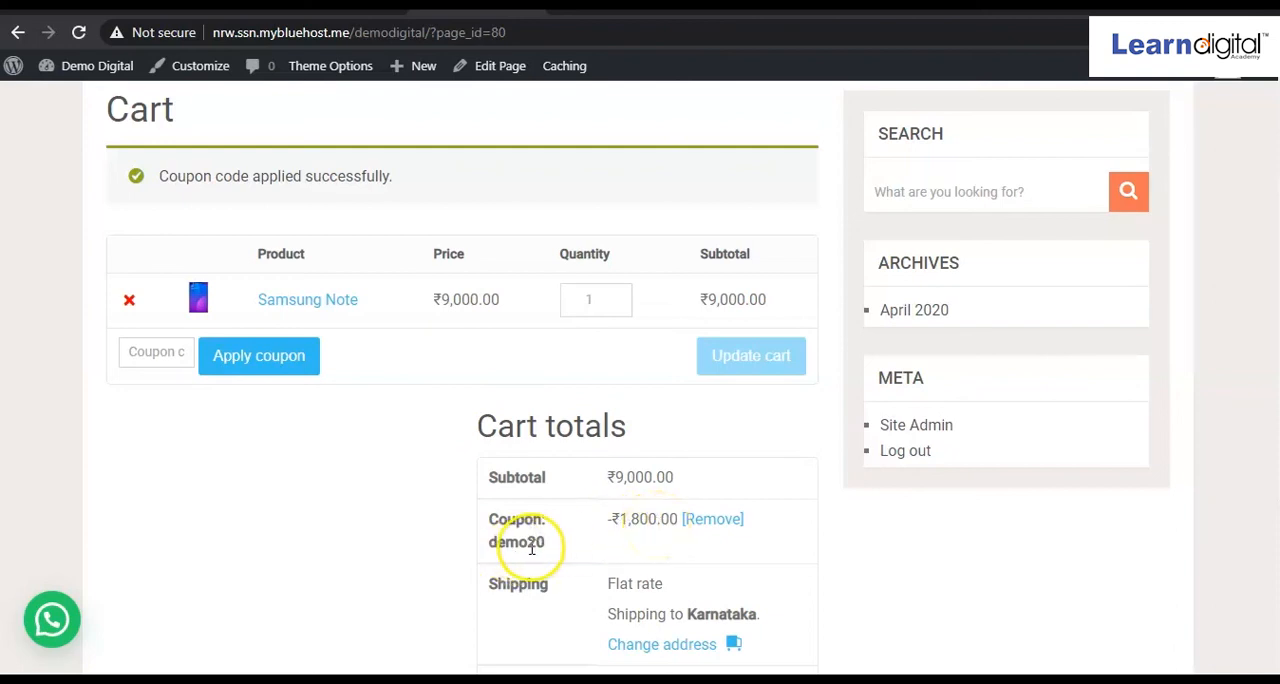
# Check the discounted cart totals and proceed to the checkout page's billing details form.
pyautogui.scroll(-1, 544, 545)
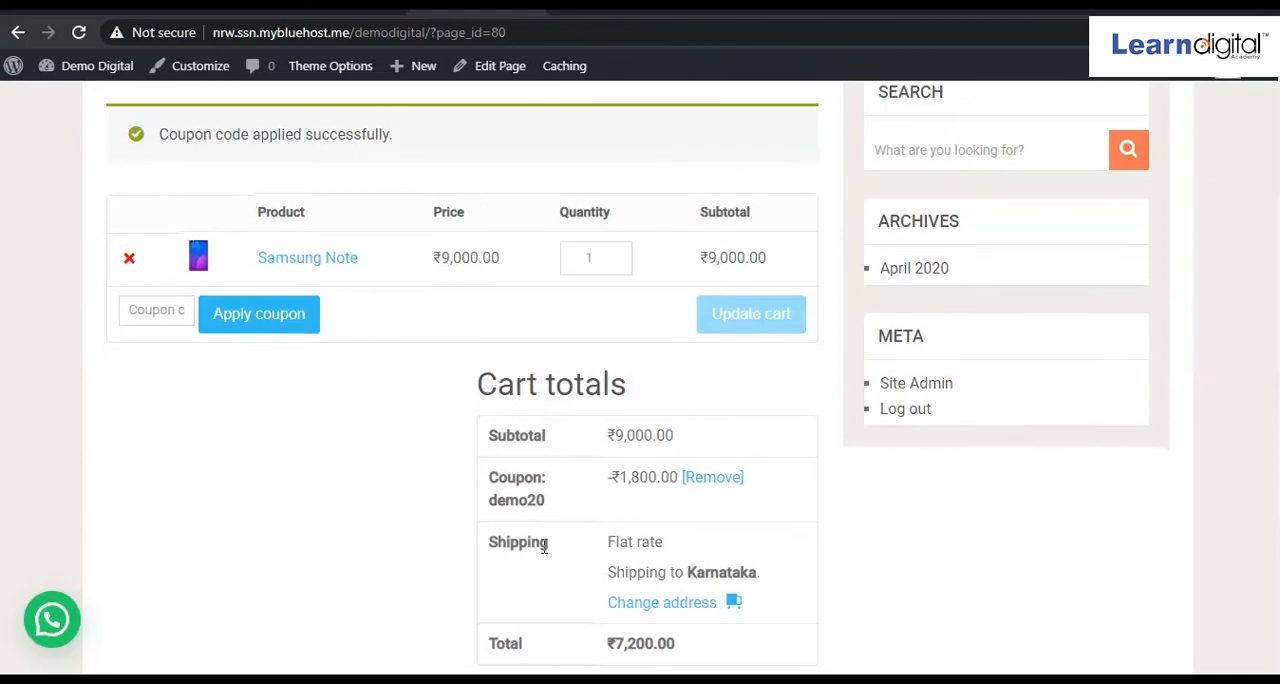
pyautogui.scroll(-3, 544, 545)
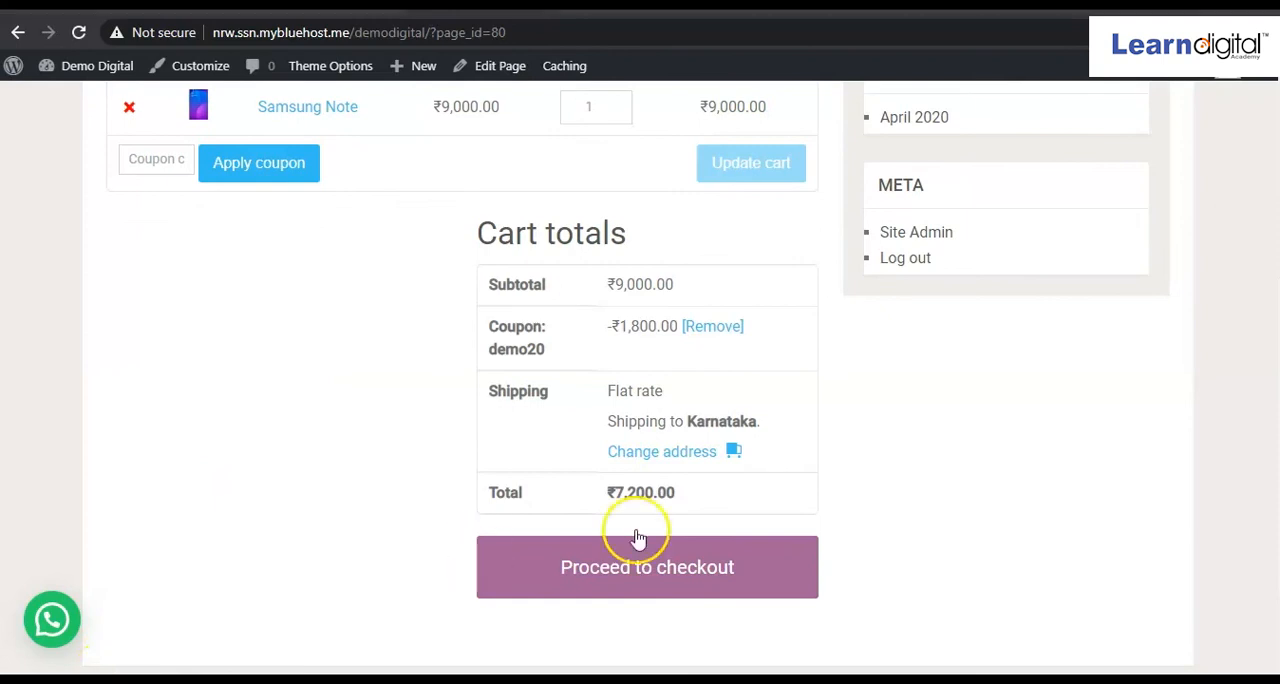
pyautogui.click(669, 567)
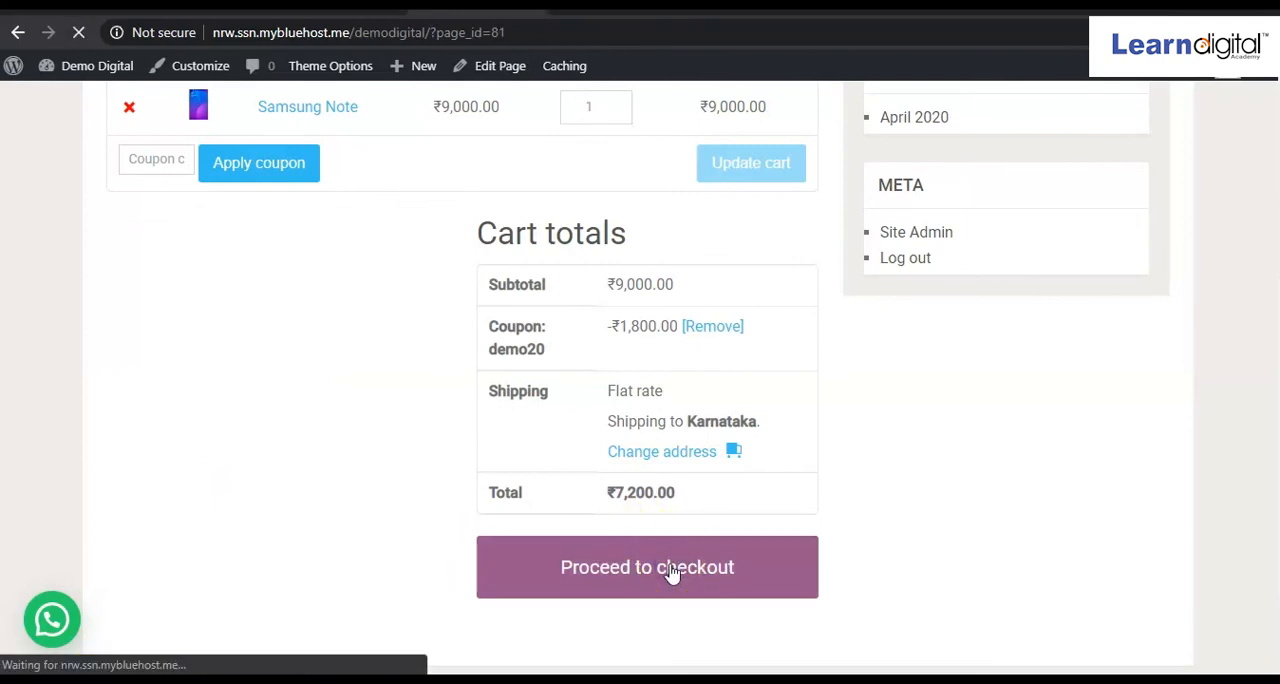
pyautogui.scroll(-5, 672, 573)
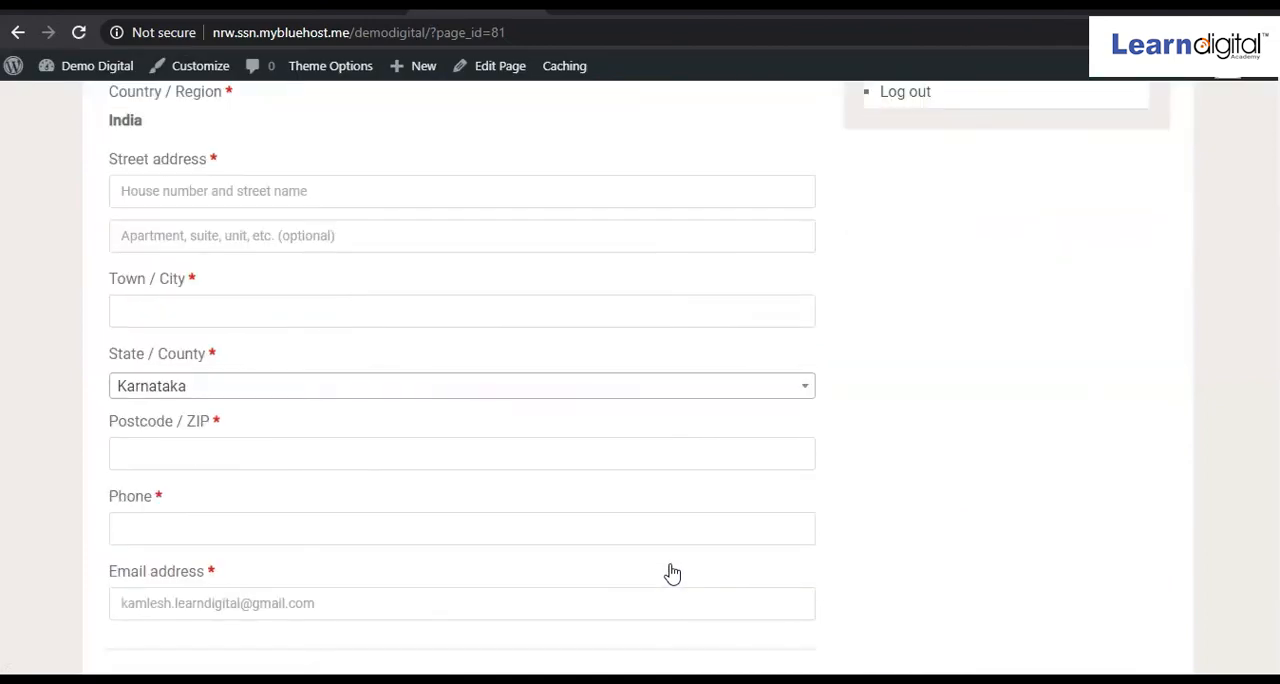
pyautogui.scroll(3, 672, 573)
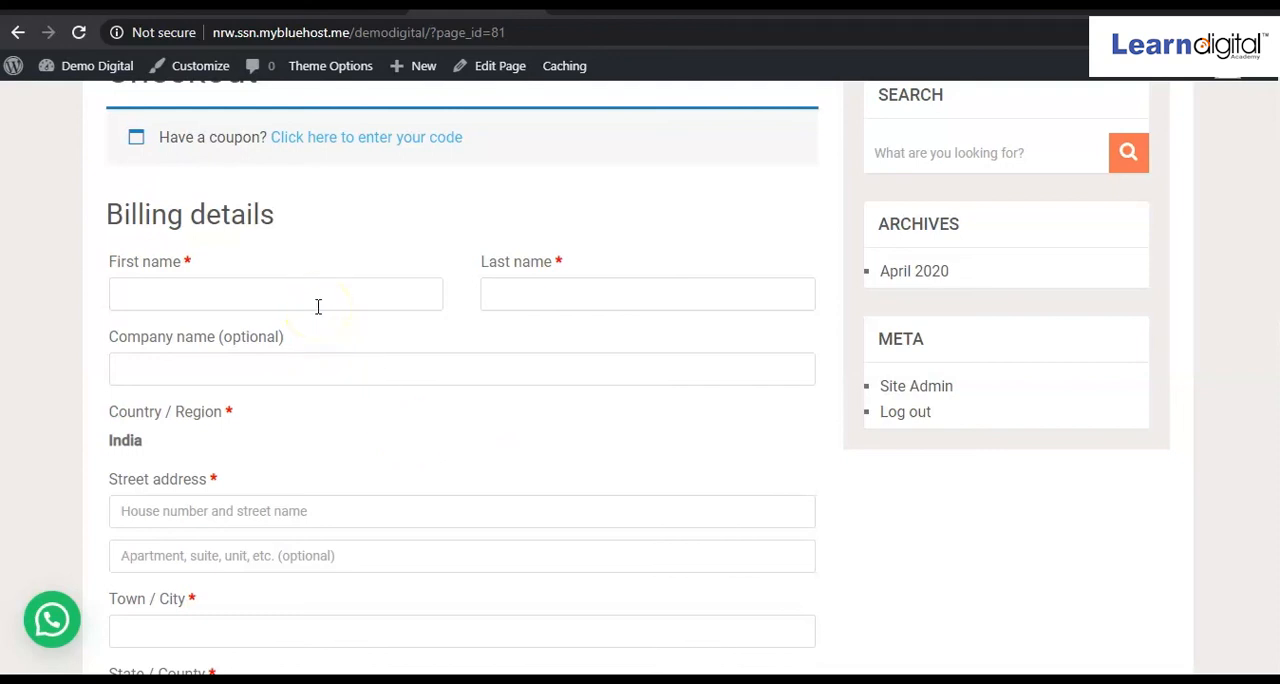
pyautogui.scroll(2, 318, 306)
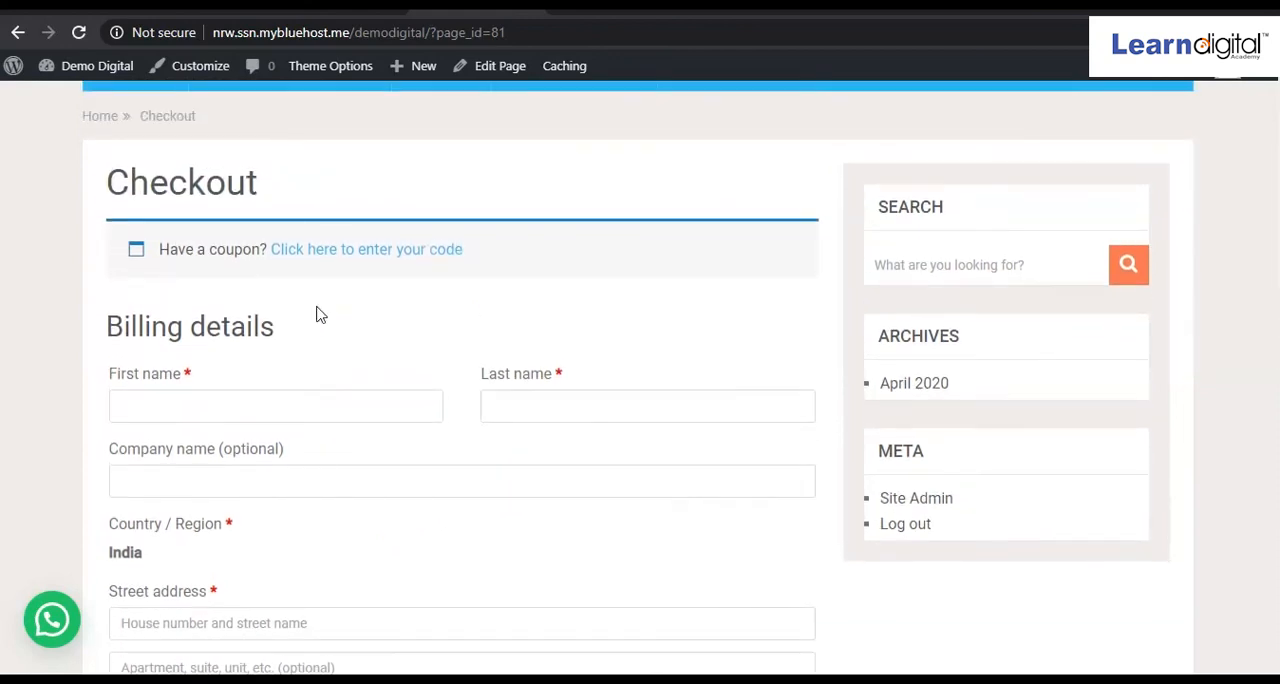
# Enter the customer's first and last name in the billing details.
pyautogui.click(266, 402)
pyautogui.scroll(-2, 267, 403)
pyautogui.click(239, 279)
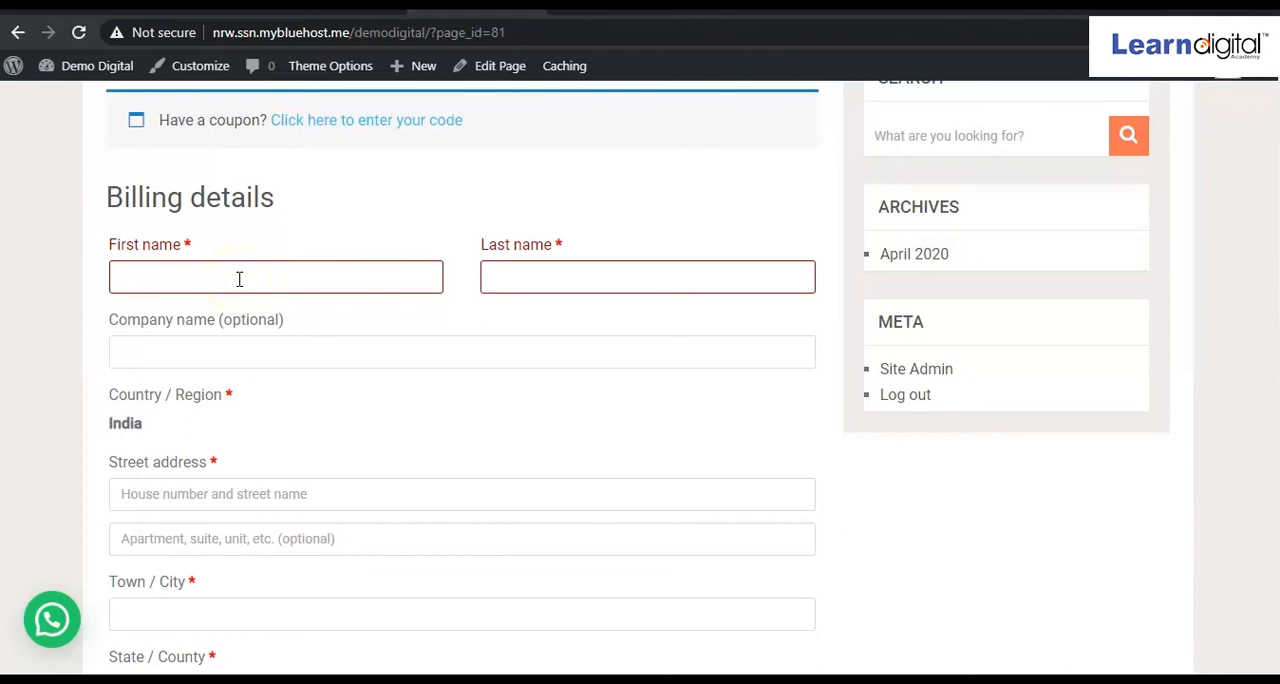
pyautogui.write('Kartik')
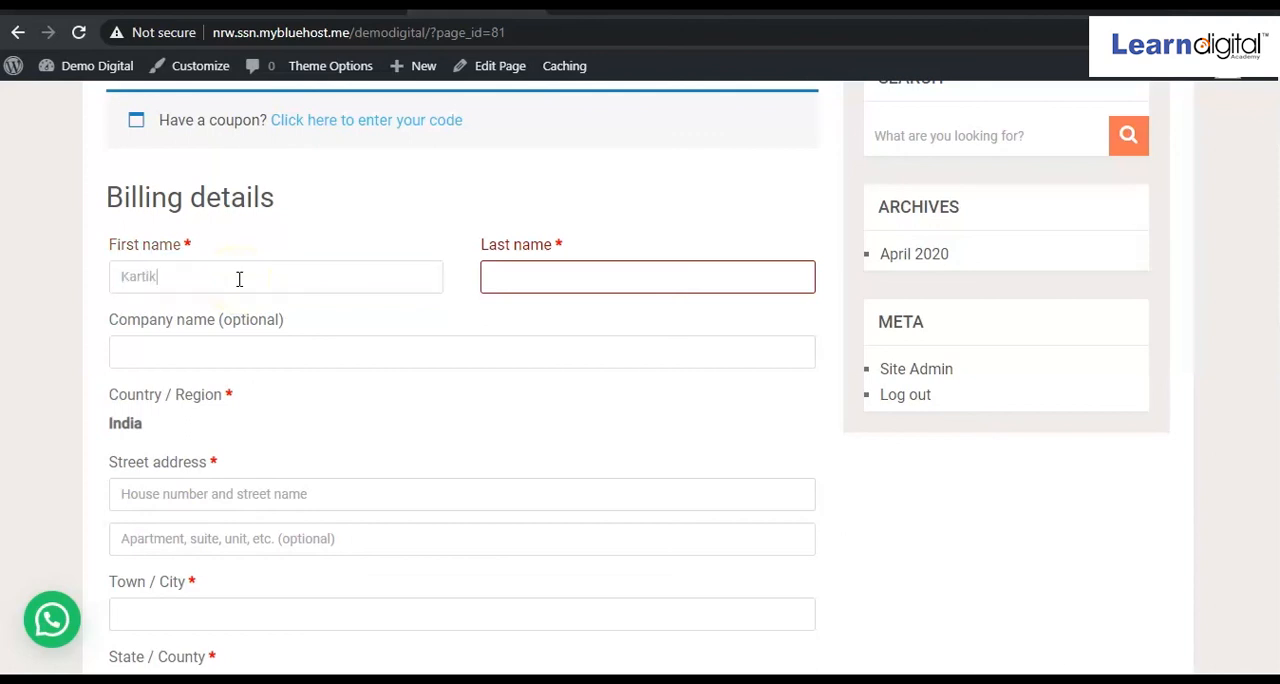
pyautogui.press('Tab')
pyautogui.write('g')
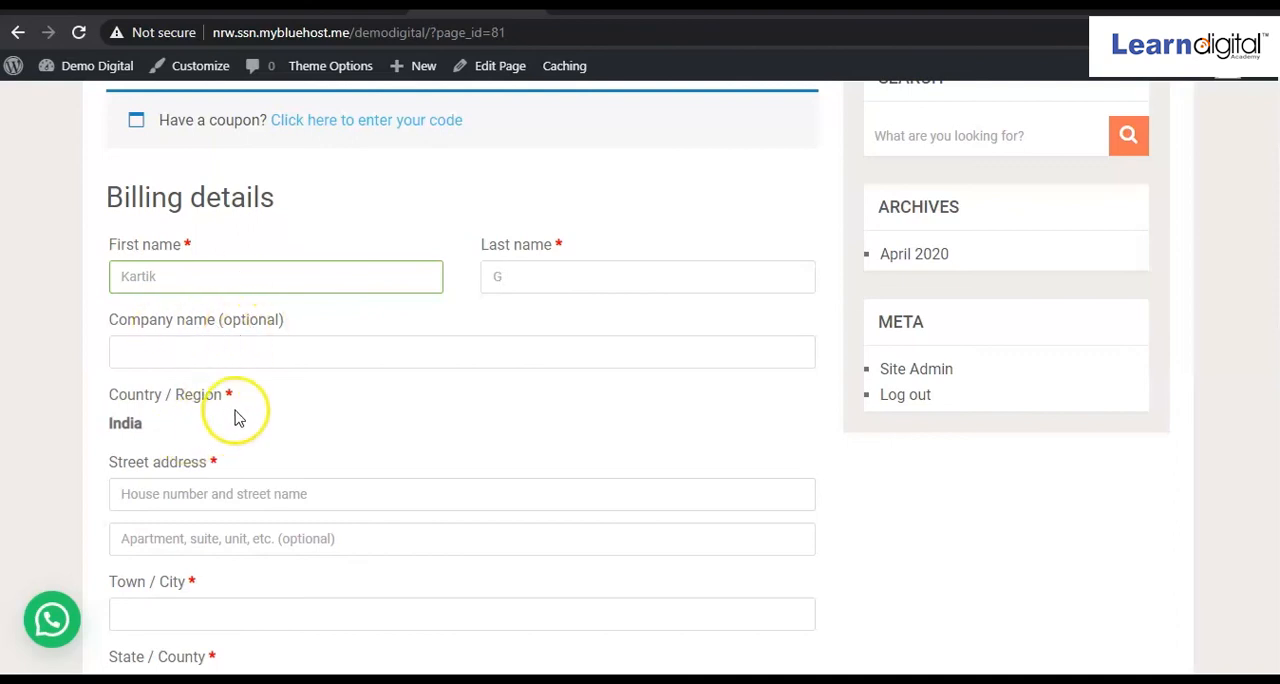
# Fill in the billing street address, town, postcode, phone number and e-mail address.
pyautogui.scroll(-1, 240, 454)
pyautogui.scroll(-2, 238, 452)
pyautogui.click(255, 281)
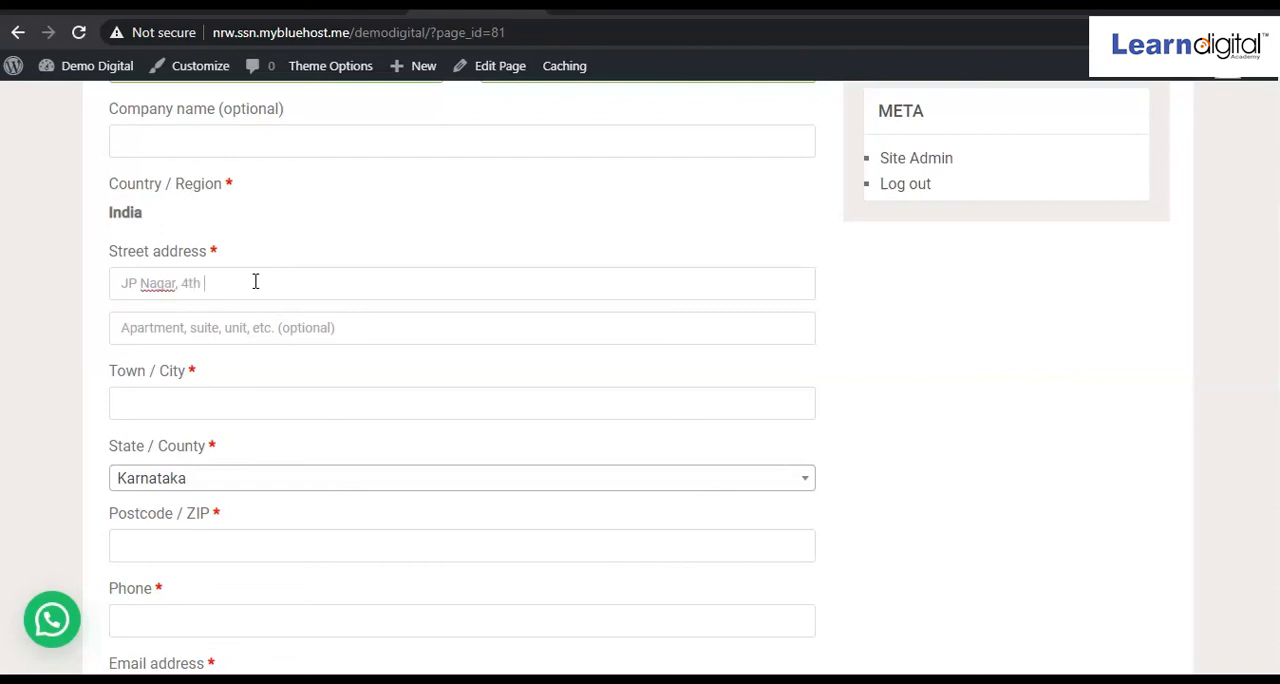
pyautogui.write('JP Nagar, 4th phase')
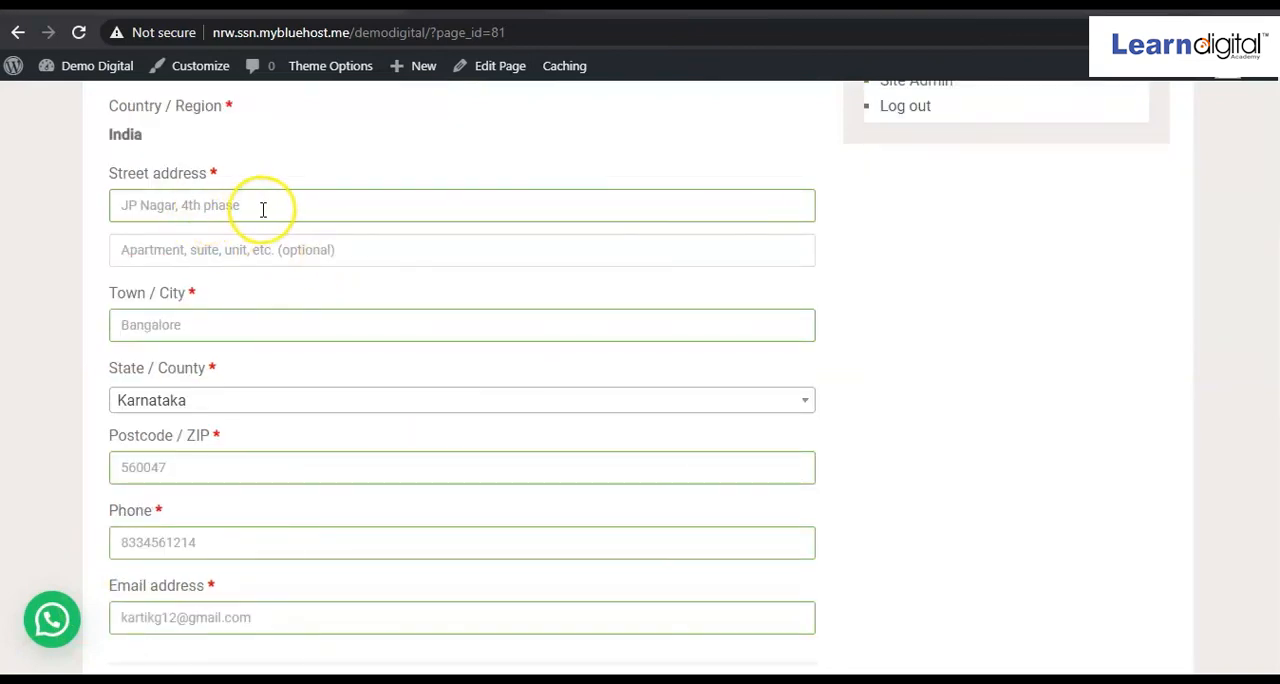
# Review the completed billing details, the order summary and the payment method on the checkout page.
pyautogui.scroll(5, 263, 206)
pyautogui.scroll(-1, 264, 381)
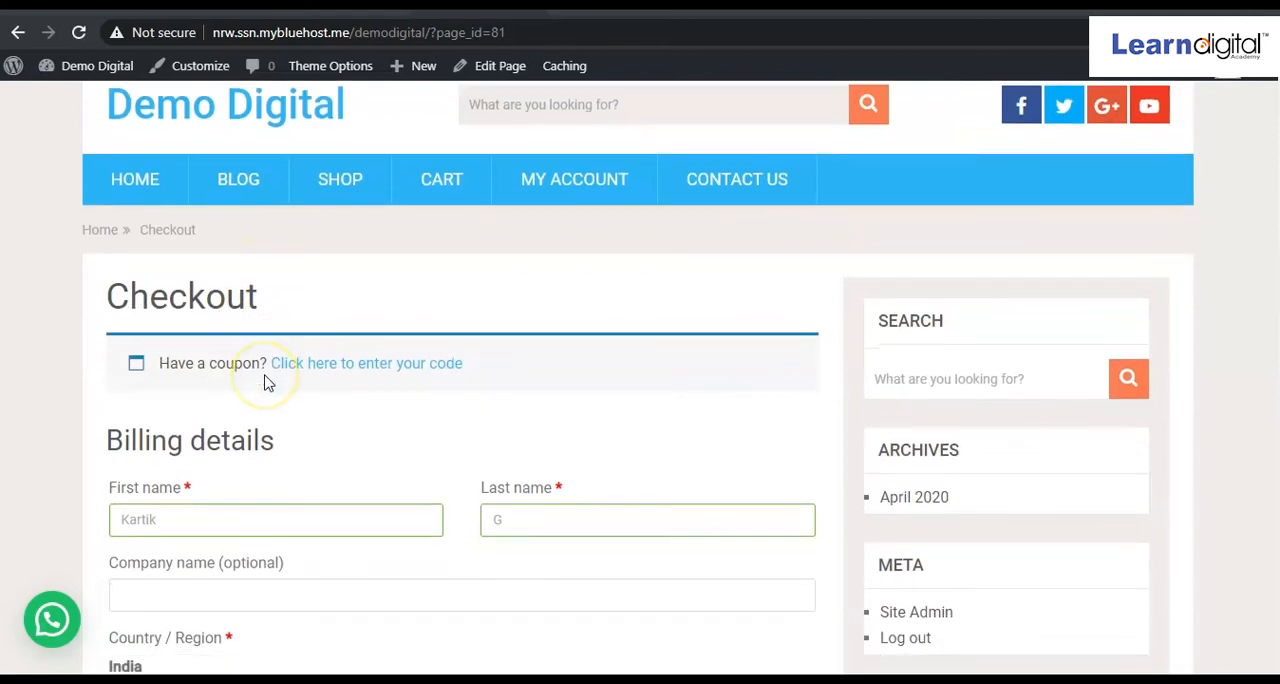
pyautogui.scroll(-1, 400, 450)
pyautogui.scroll(-11, 434, 463)
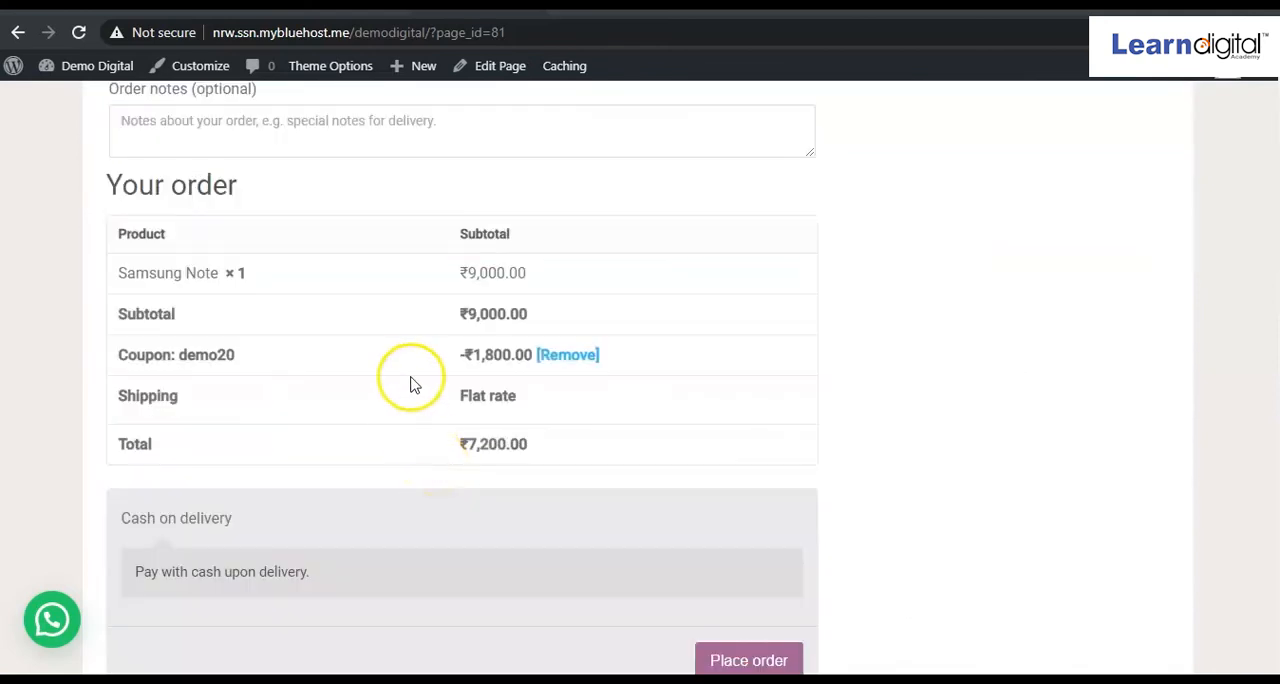
pyautogui.scroll(9, 411, 377)
pyautogui.click(434, 464)
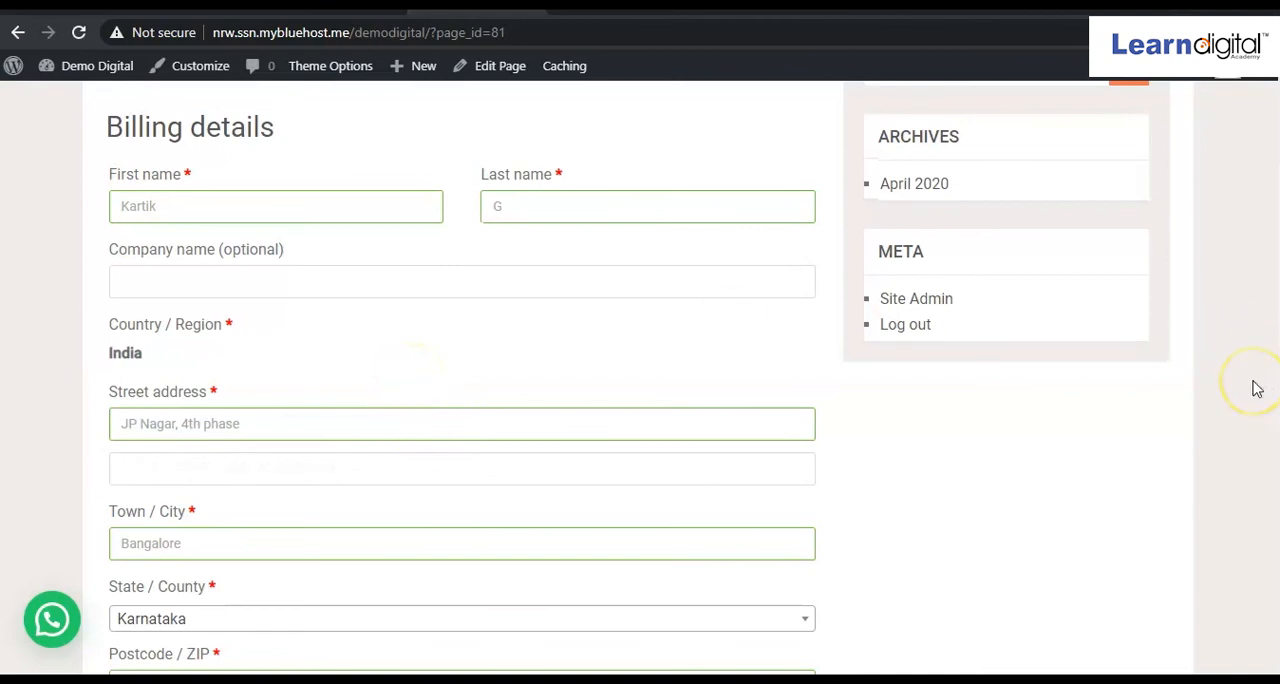
# Place the Samsung Note order with coupon demo20 and cash on delivery, and check the order confirmation details.
pyautogui.scroll(-3, 1257, 389)
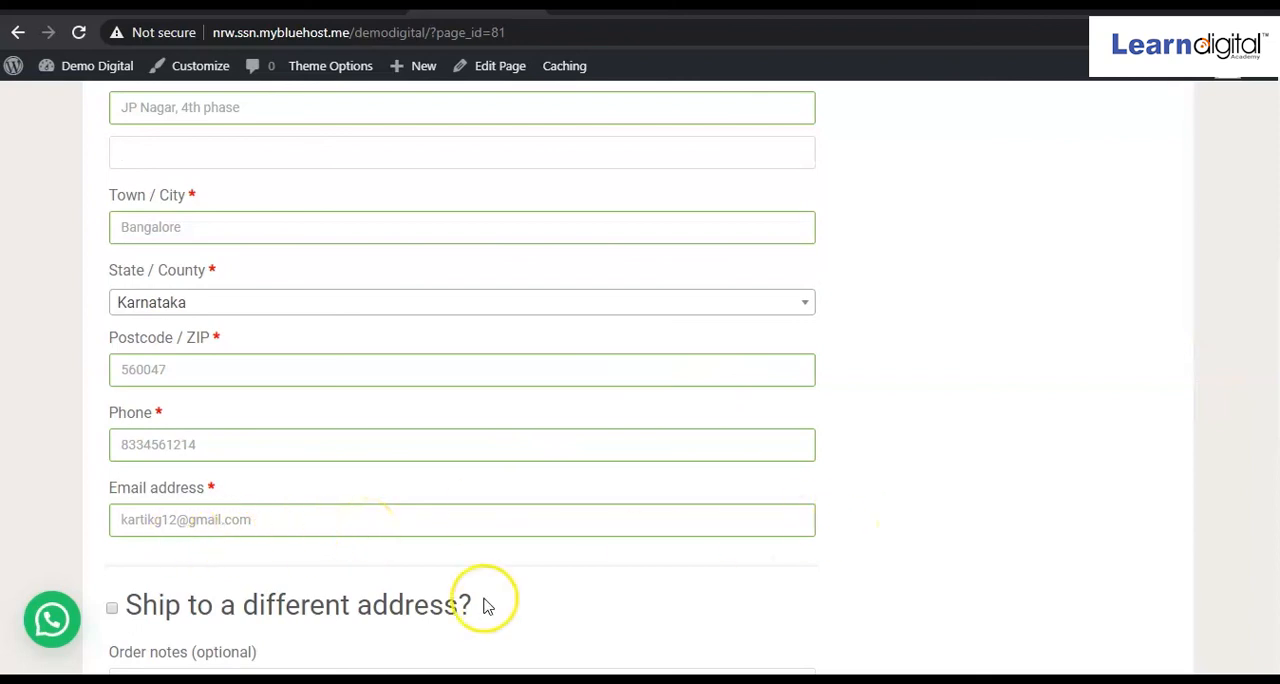
pyautogui.scroll(-3, 866, 513)
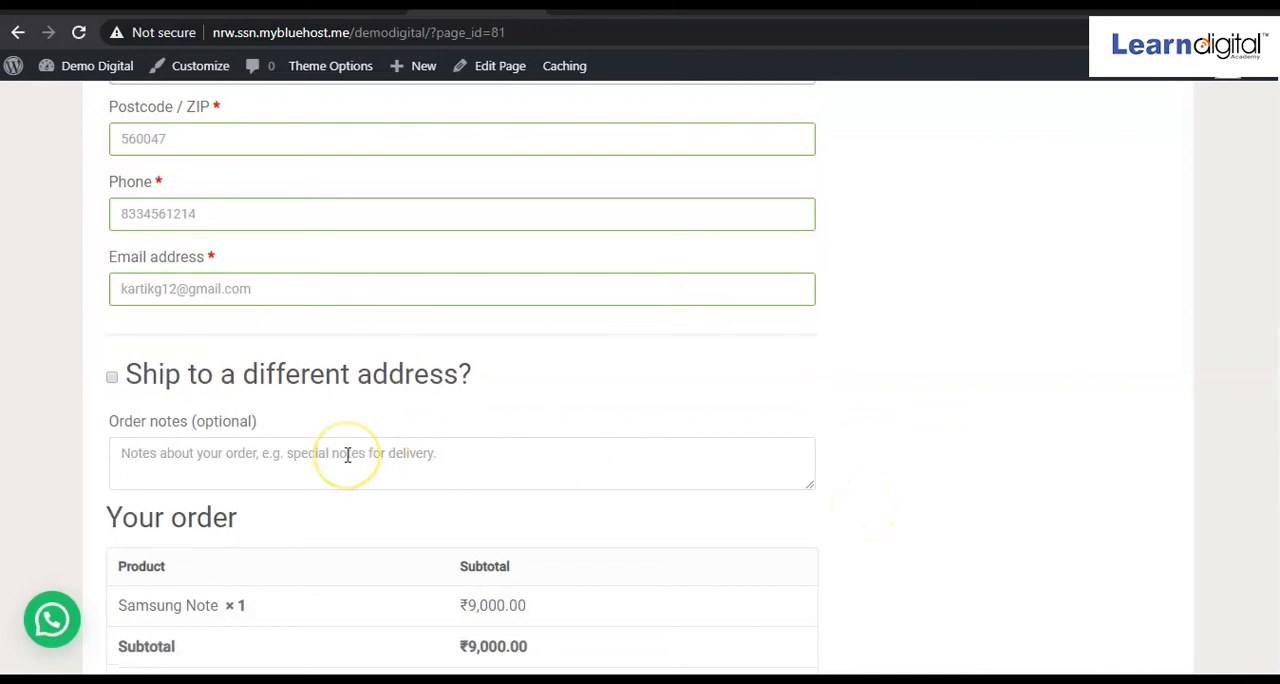
pyautogui.scroll(-3, 523, 452)
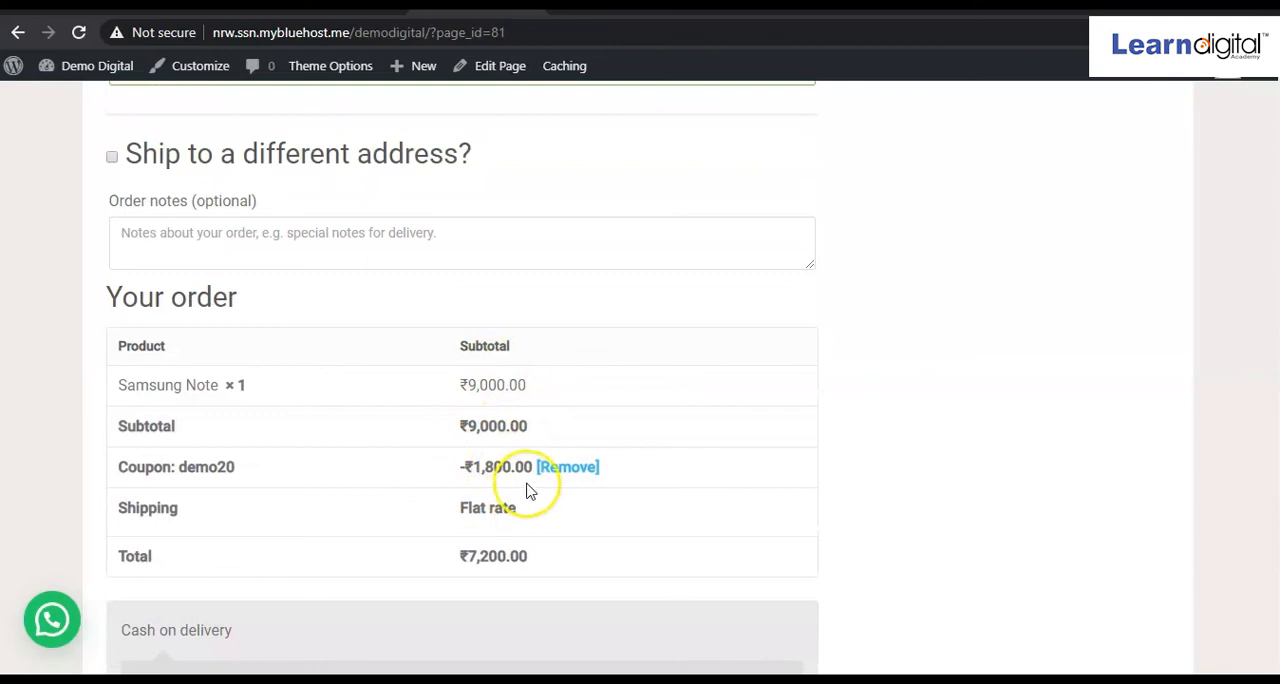
pyautogui.scroll(-3, 530, 492)
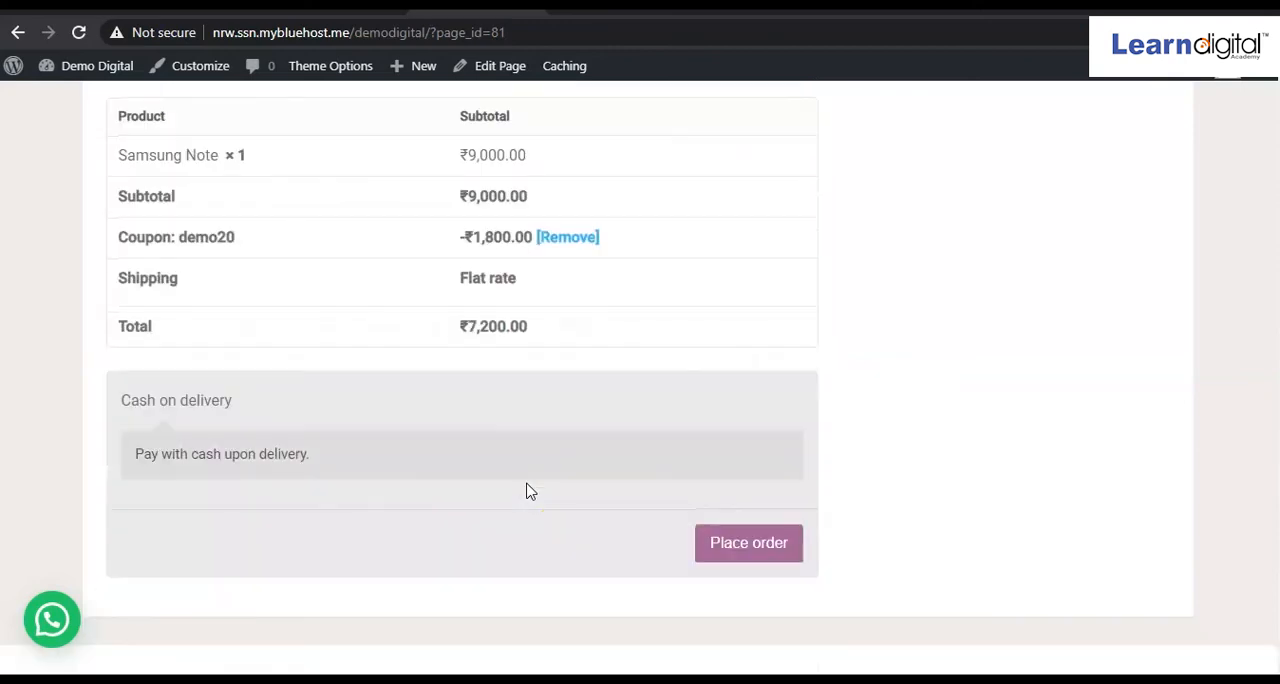
pyautogui.click(726, 552)
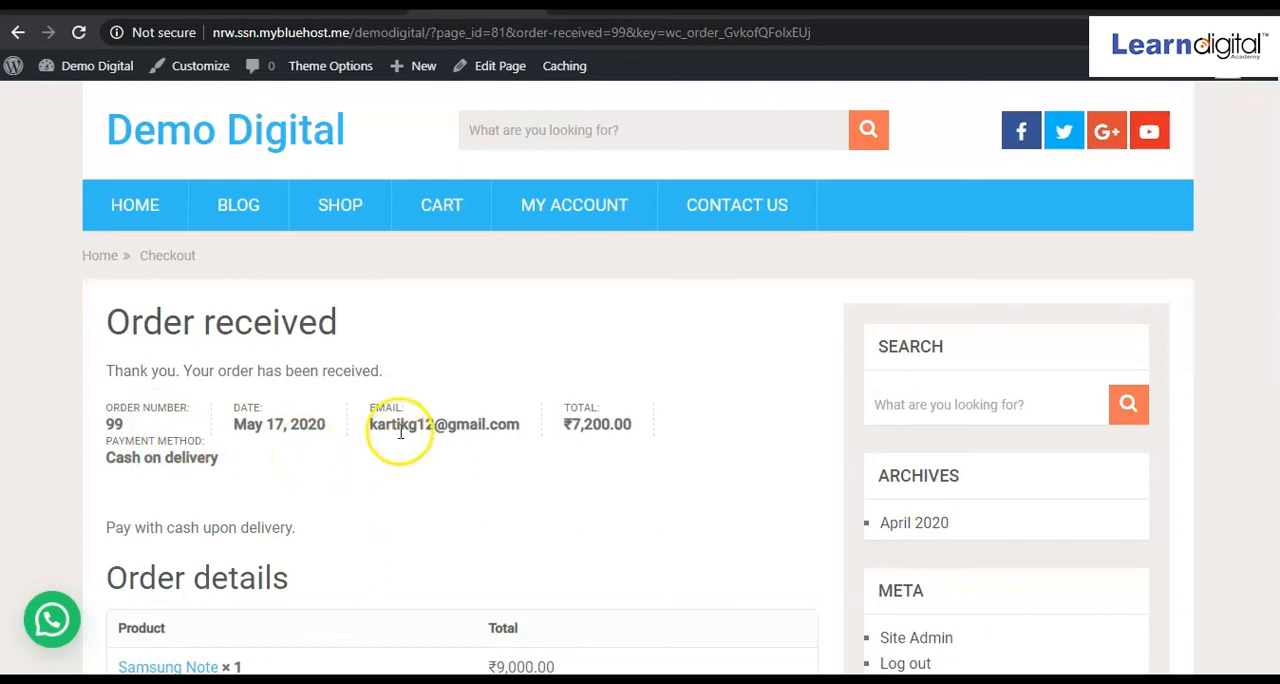
pyautogui.scroll(-5, 606, 443)
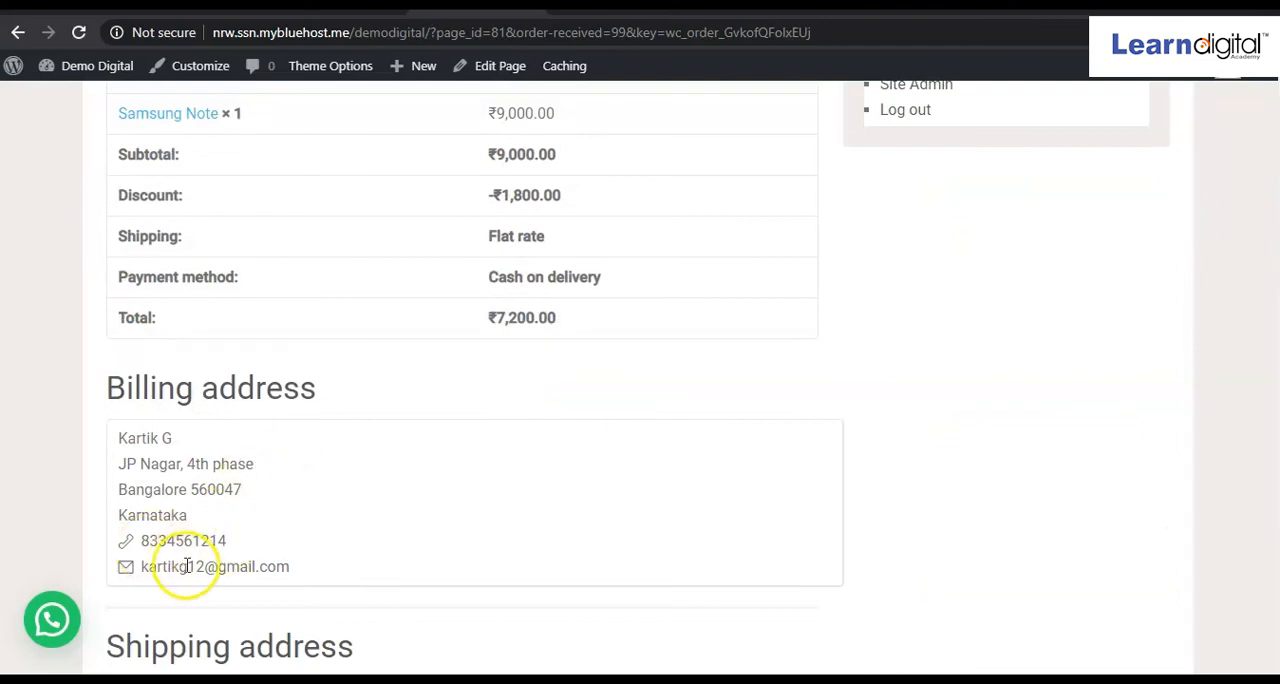
pyautogui.scroll(-1, 224, 544)
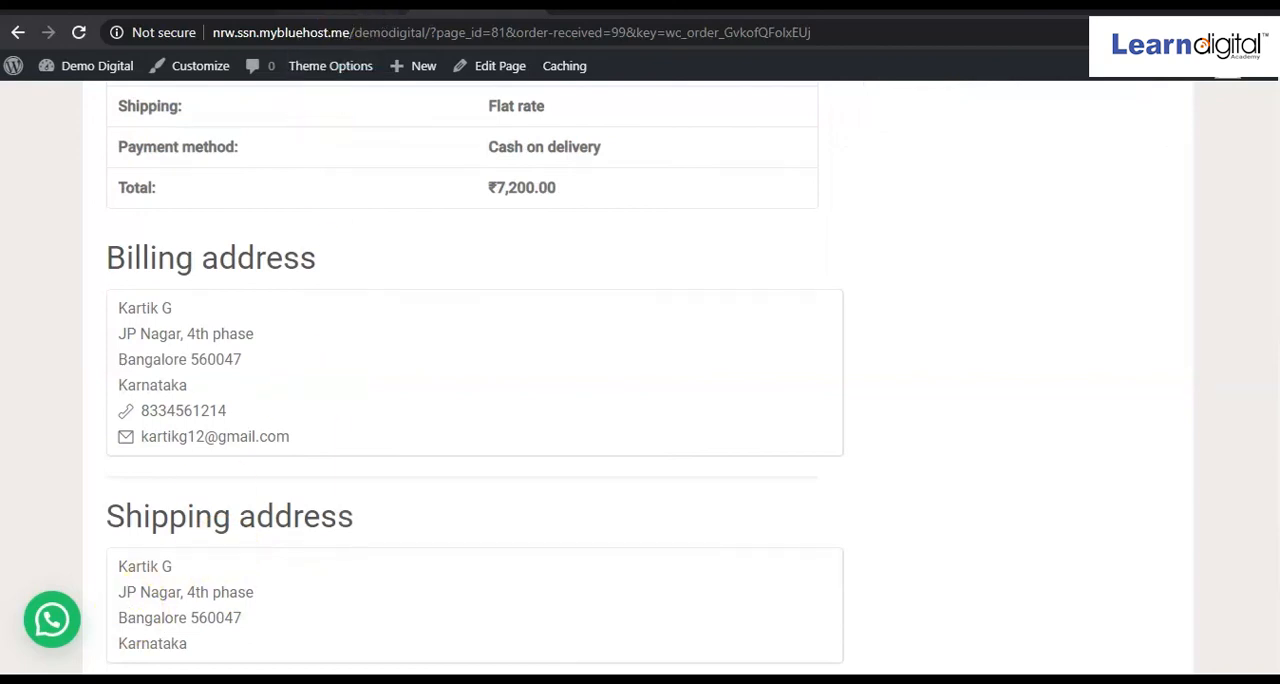
# Refresh the WordPress admin, open the newly placed order from the WooCommerce orders list and examine its billing, item and coupon details.
pyautogui.click(350, 6)
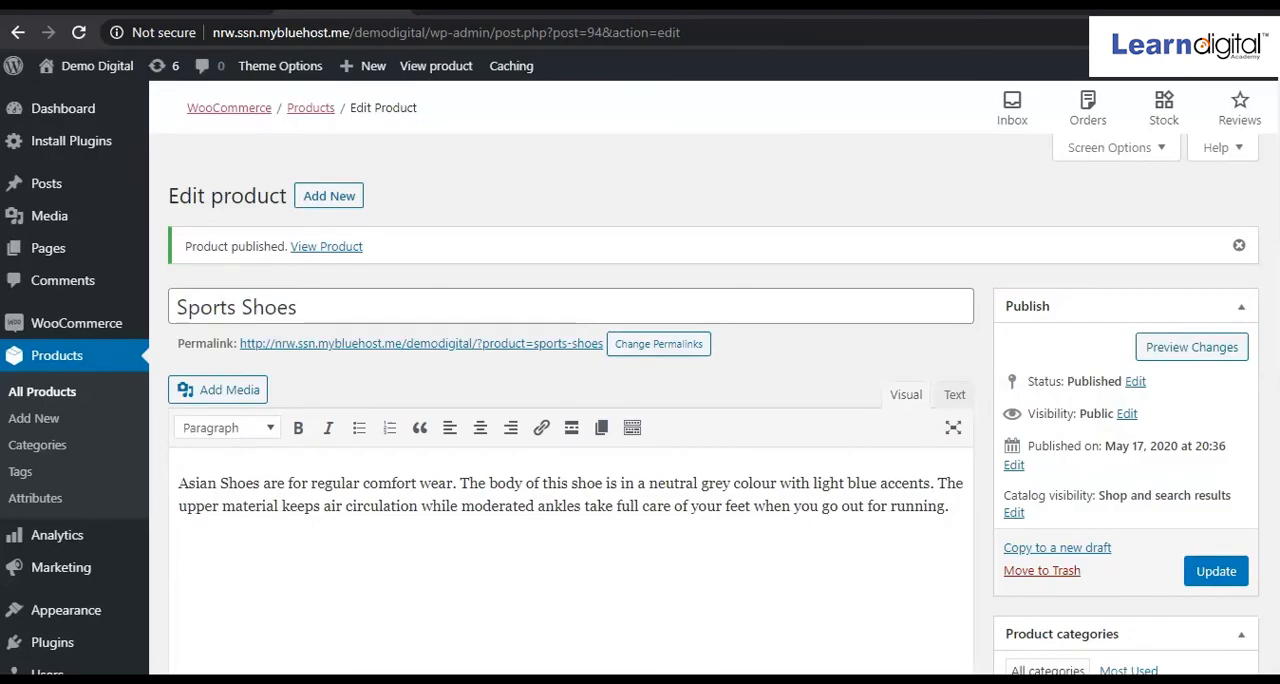
pyautogui.click(80, 34)
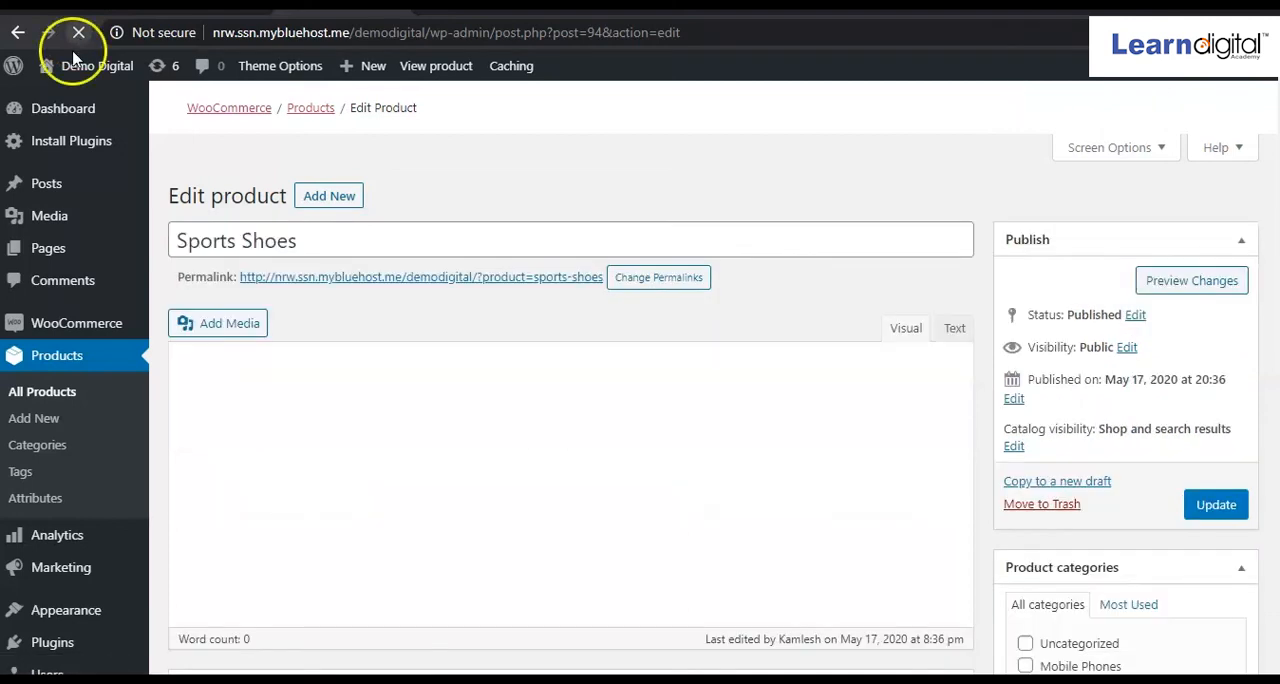
pyautogui.click(72, 333)
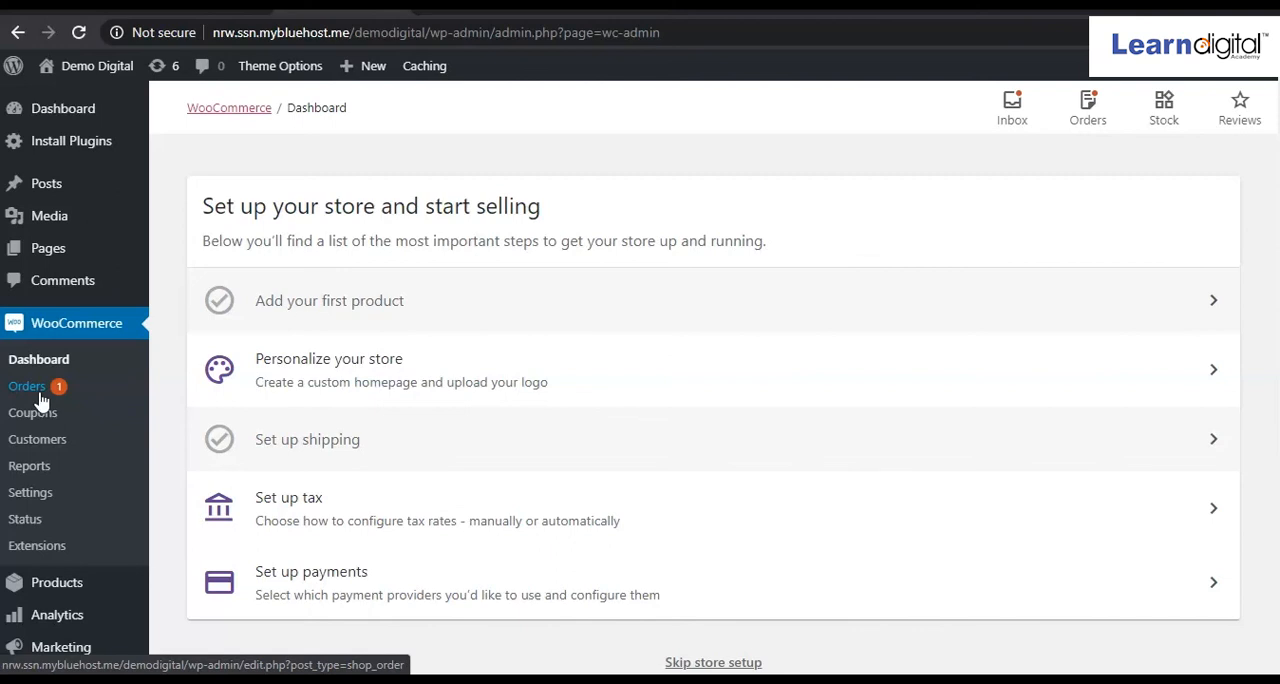
pyautogui.click(29, 387)
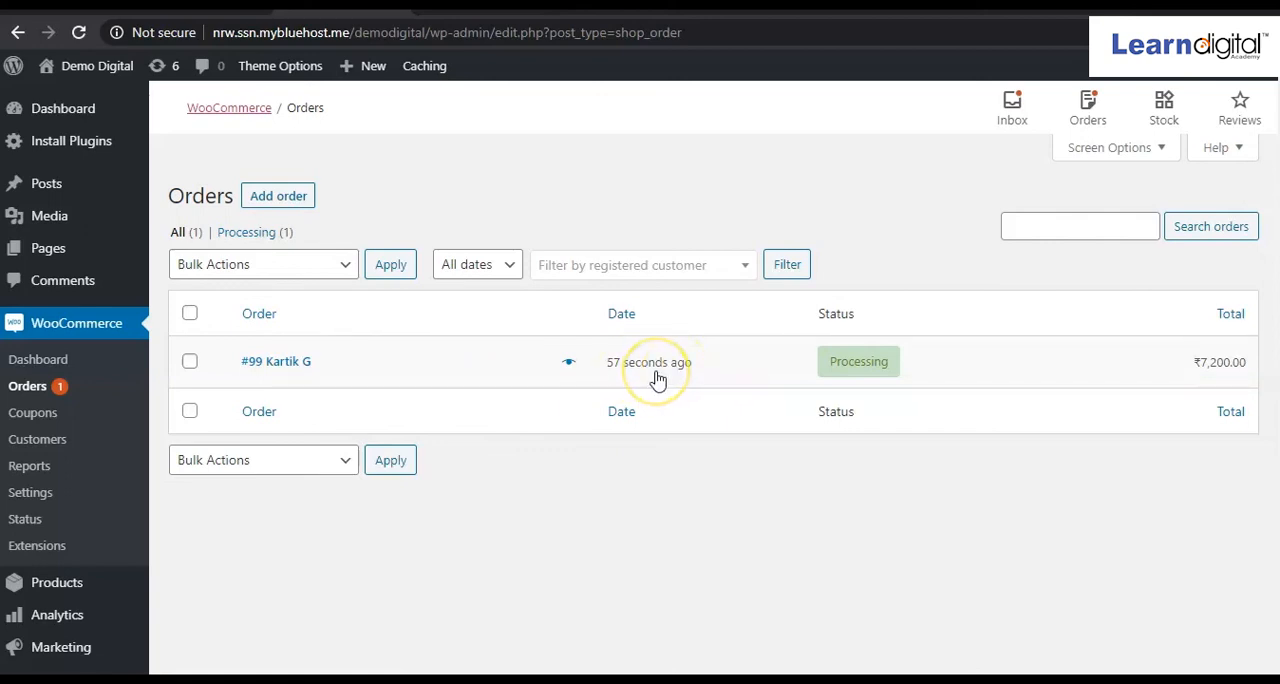
pyautogui.click(312, 368)
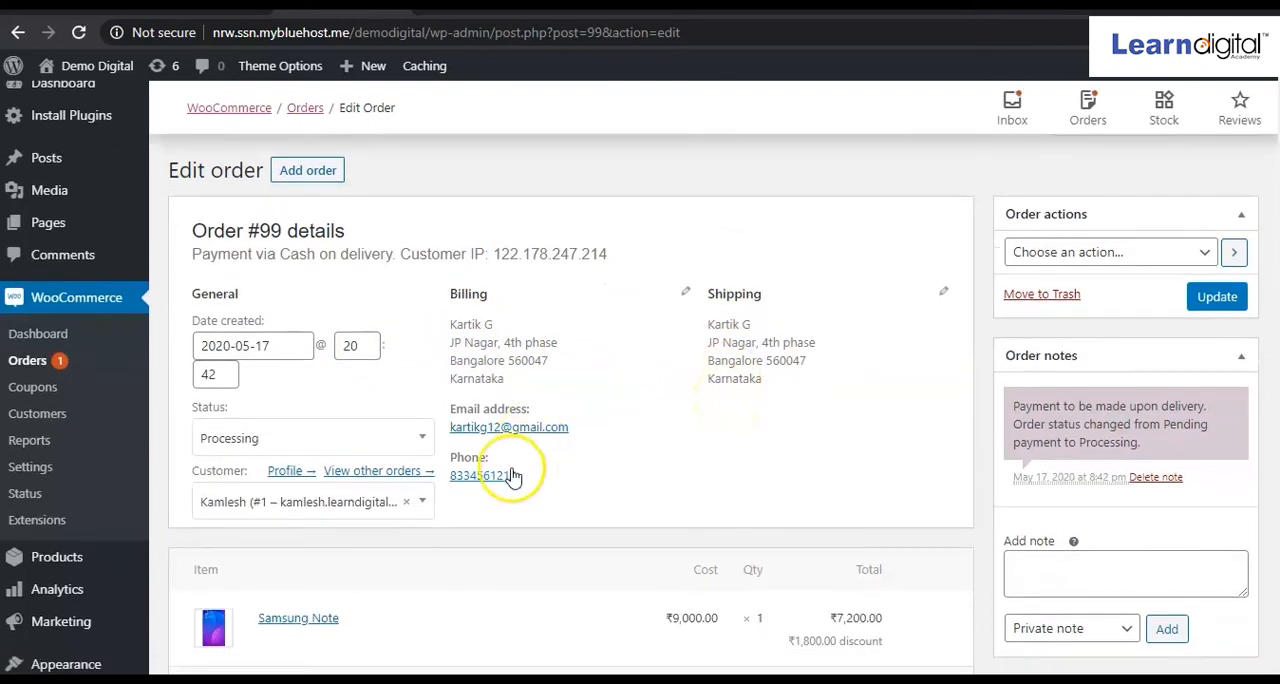
pyautogui.scroll(-1, 513, 477)
pyautogui.scroll(-1, 513, 477)
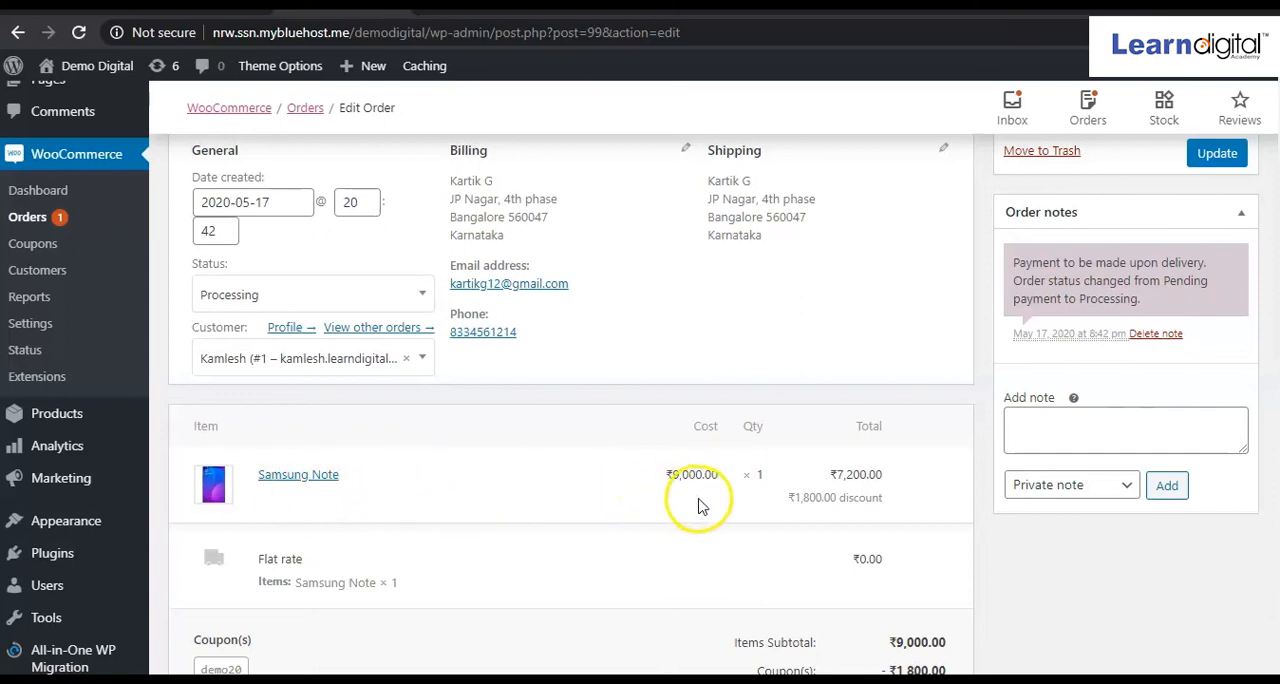
pyautogui.scroll(-2, 757, 494)
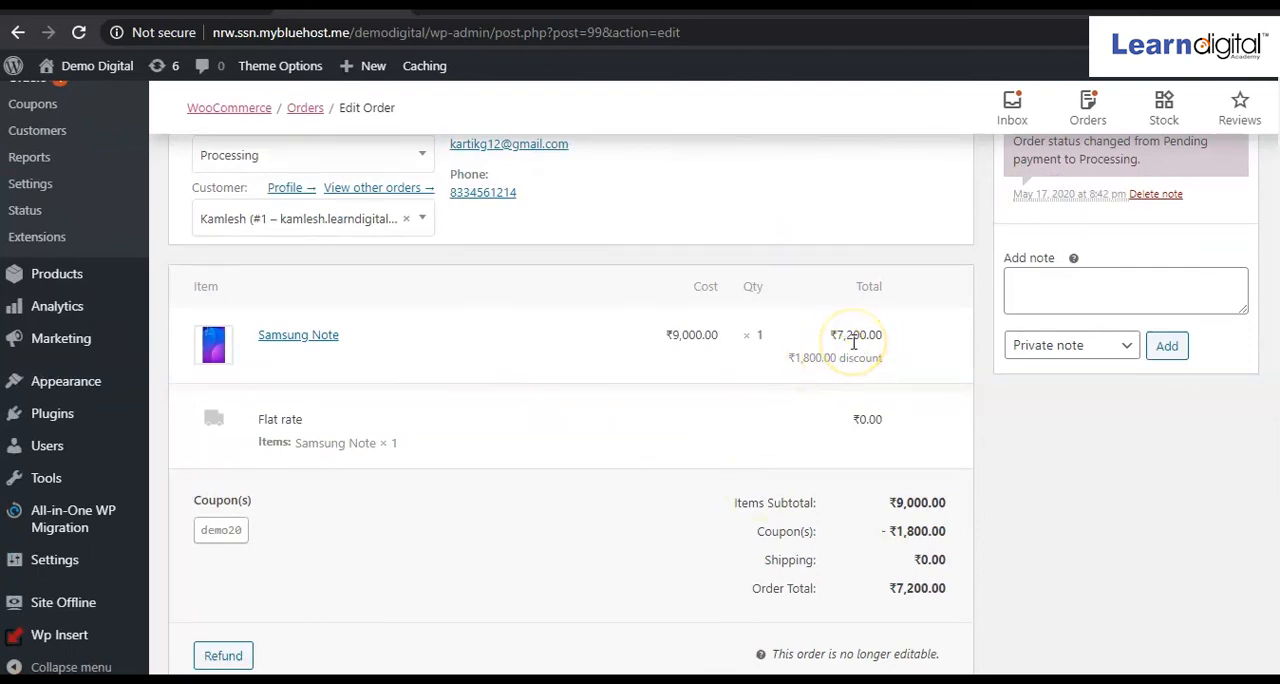
pyautogui.scroll(-3, 853, 343)
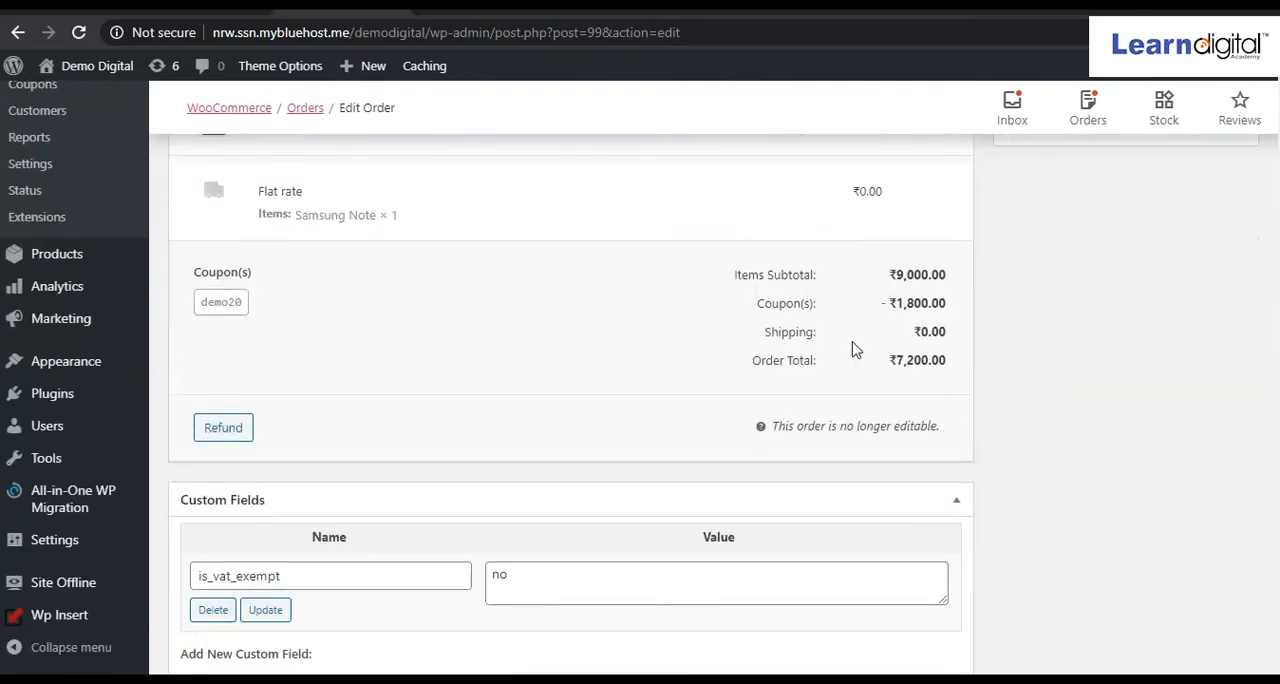
pyautogui.scroll(-5, 853, 348)
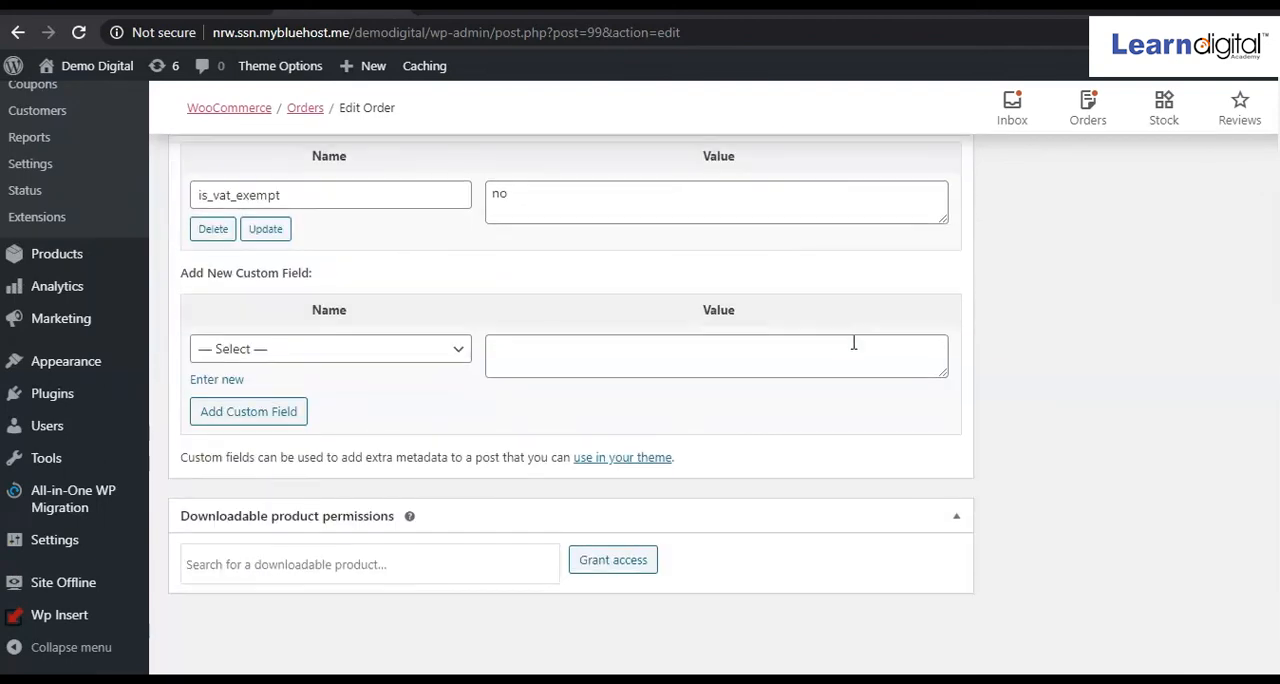
pyautogui.scroll(15, 853, 345)
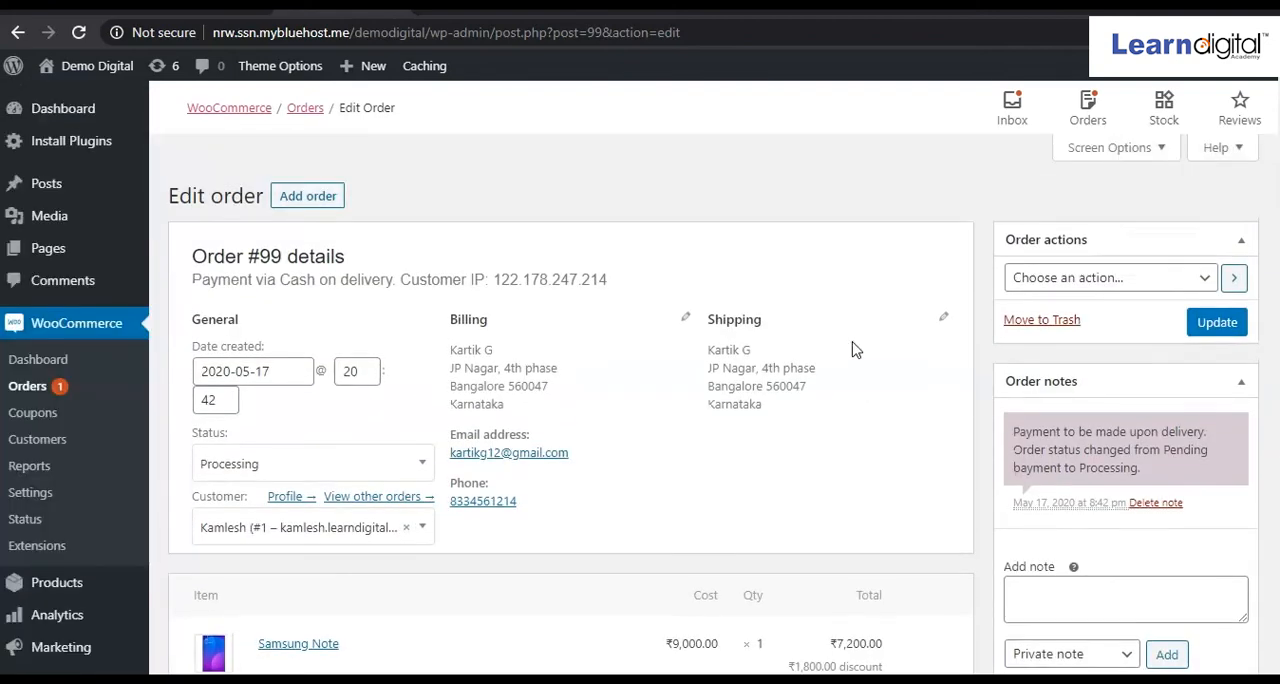
# Set the order's status to Completed.
pyautogui.click(423, 471)
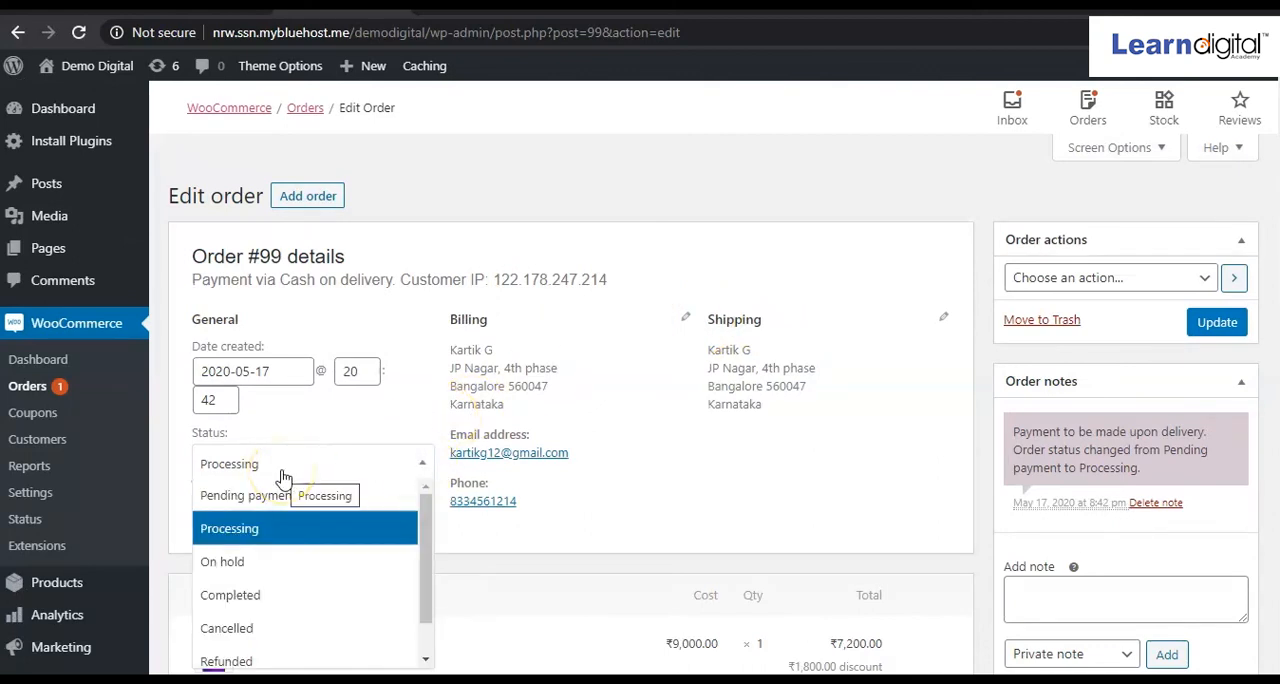
pyautogui.click(572, 510)
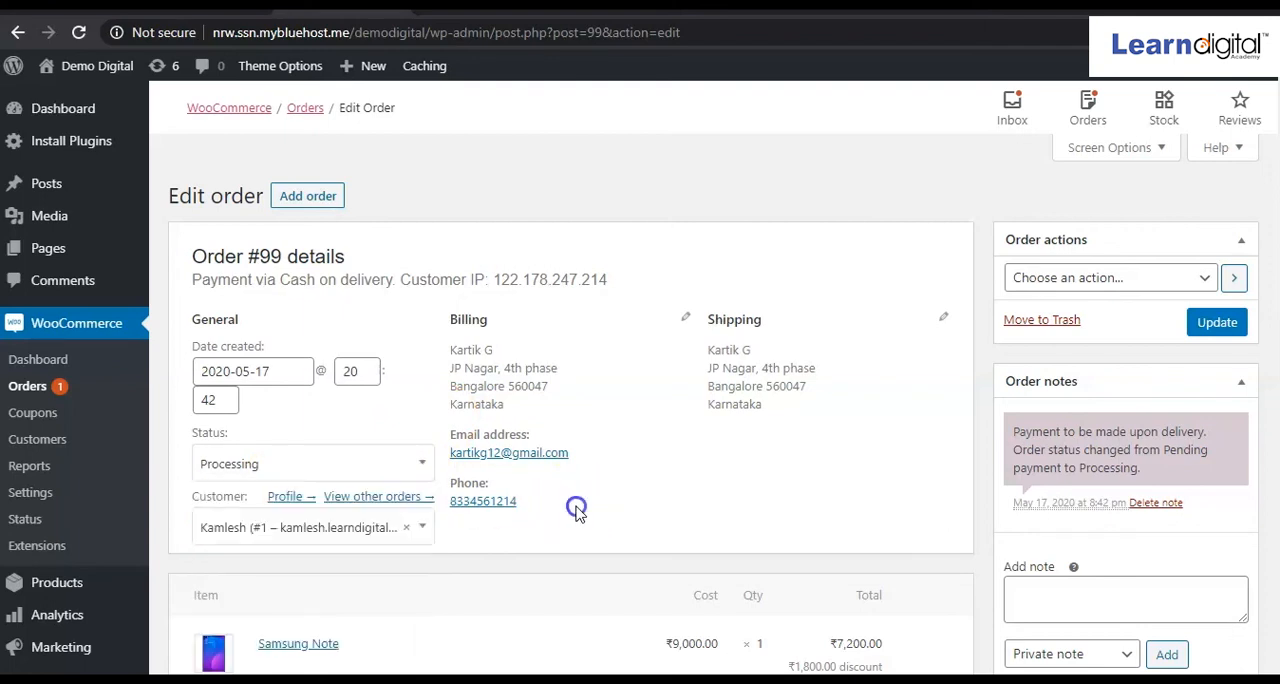
pyautogui.click(424, 471)
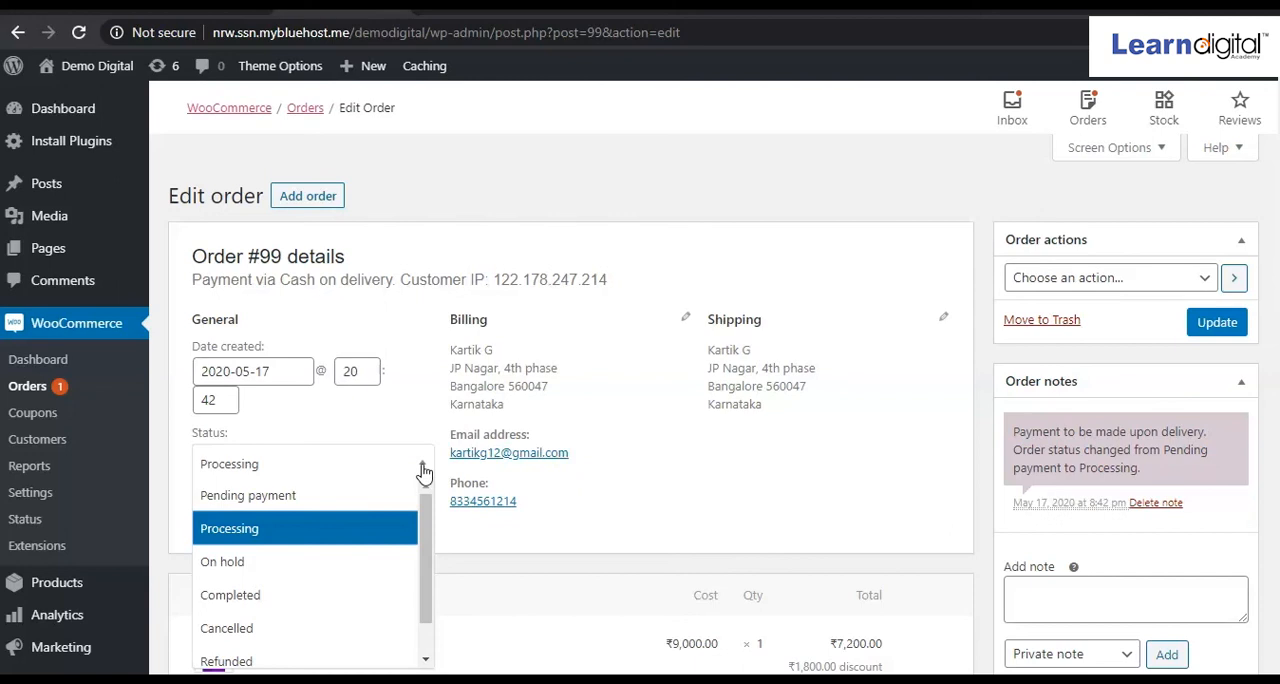
pyautogui.click(630, 468)
pyautogui.click(279, 604)
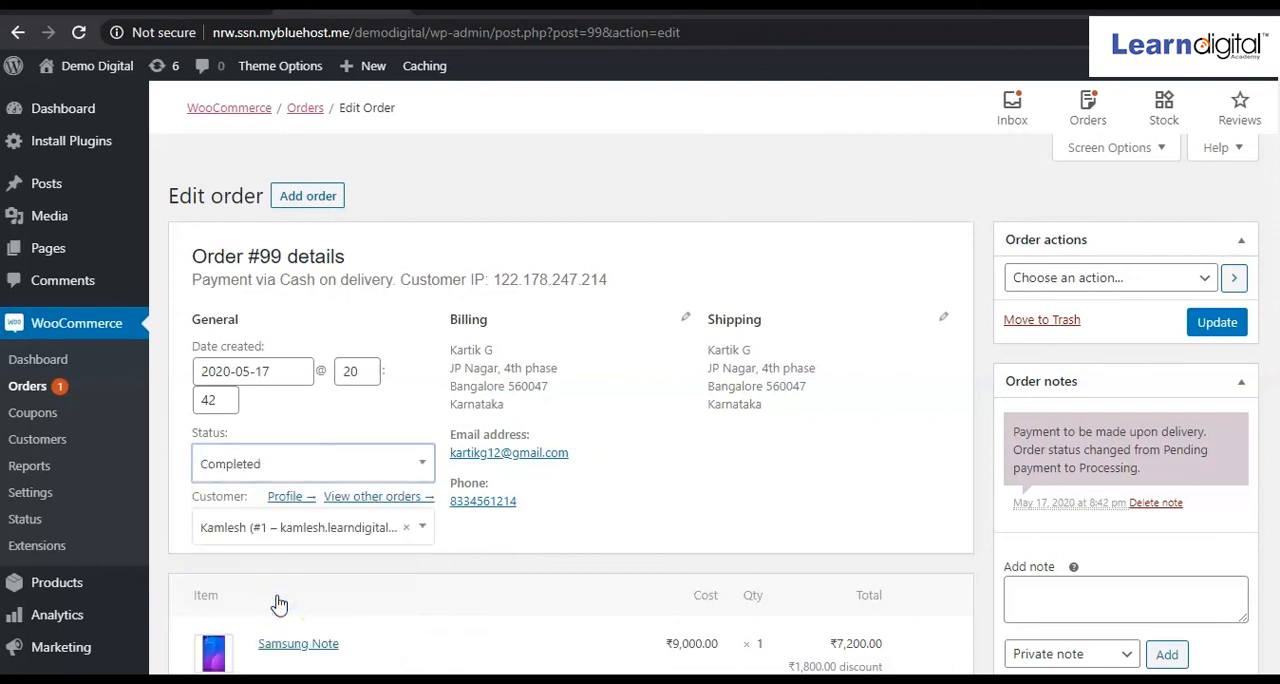
pyautogui.click(357, 371)
# Refresh the storefront's order confirmation page and check the order's status in the My Account orders list.
pyautogui.click(480, 8)
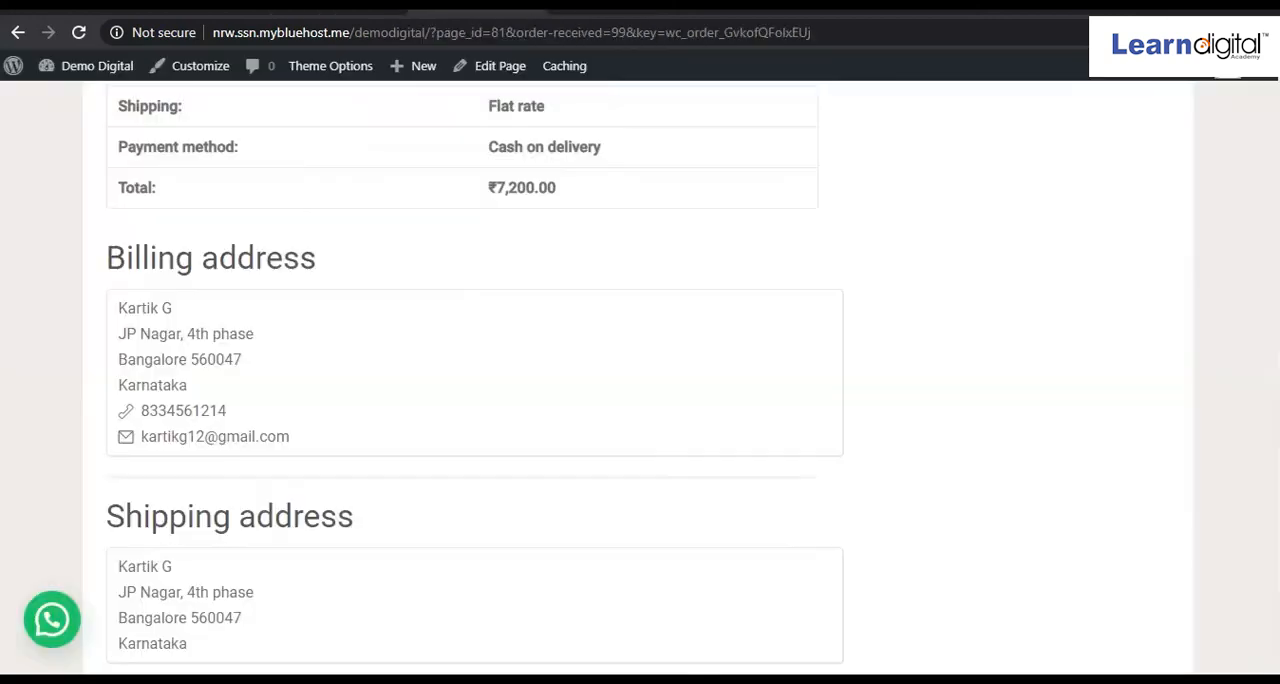
pyautogui.scroll(10, 451, 237)
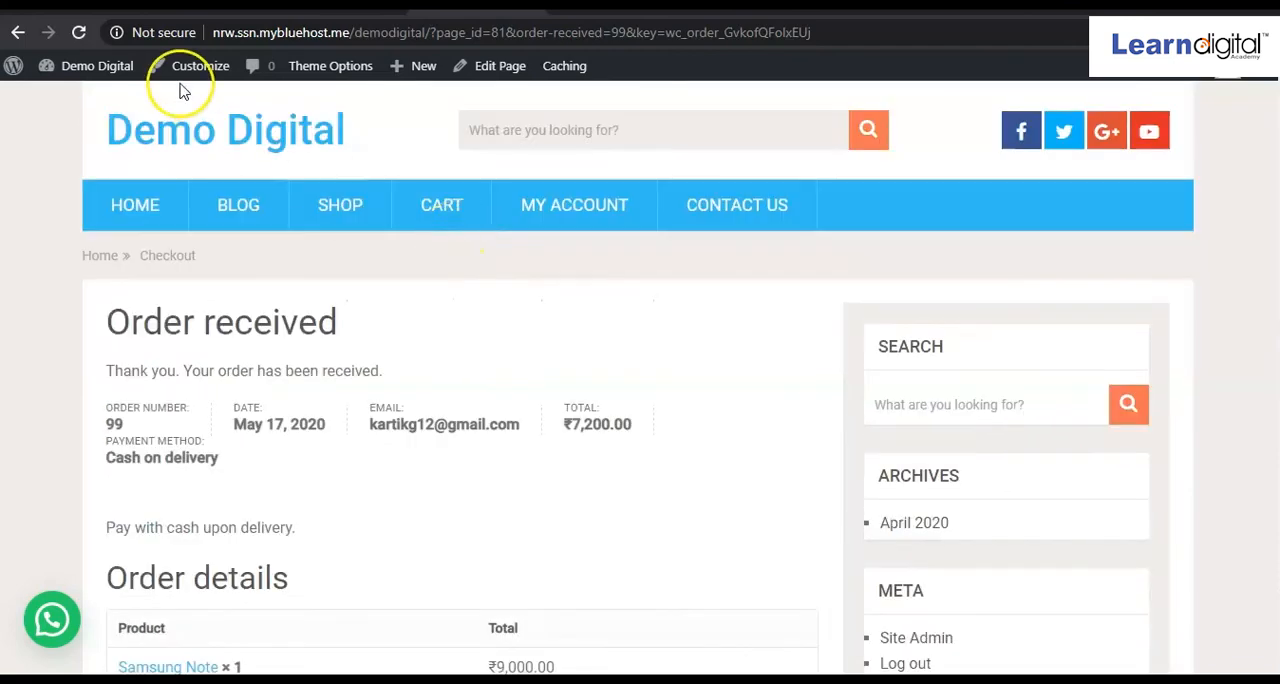
pyautogui.click(85, 35)
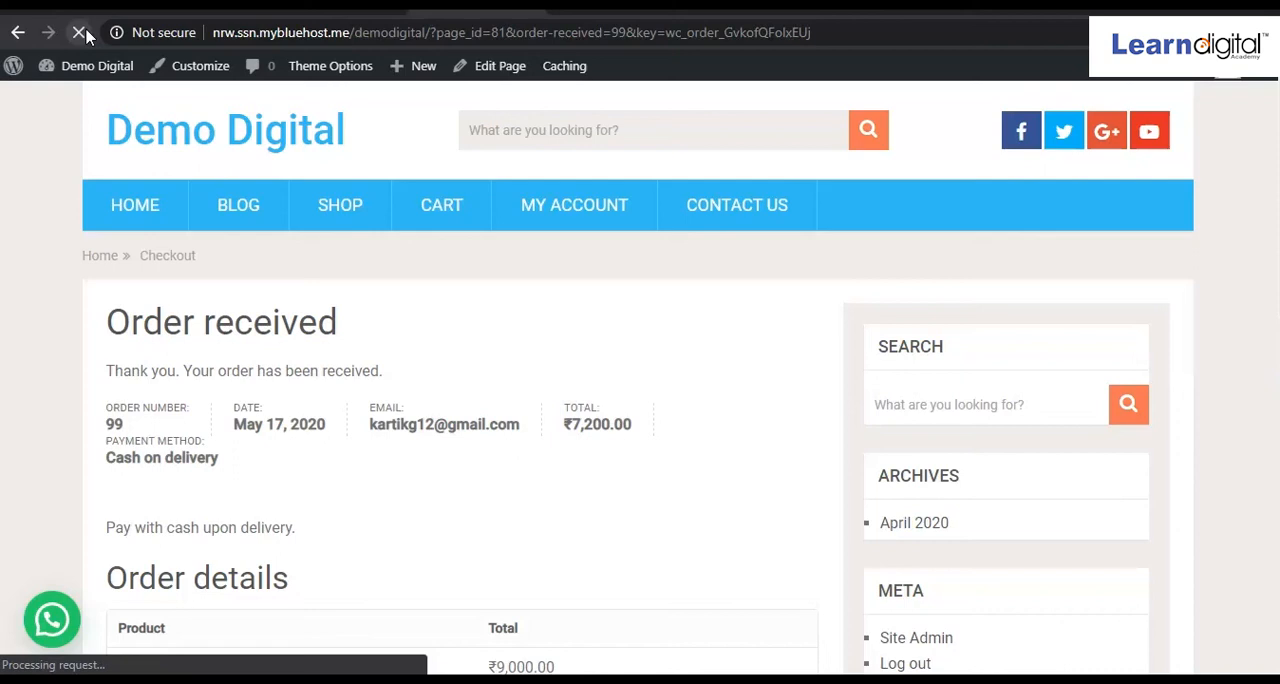
pyautogui.scroll(-4, 375, 350)
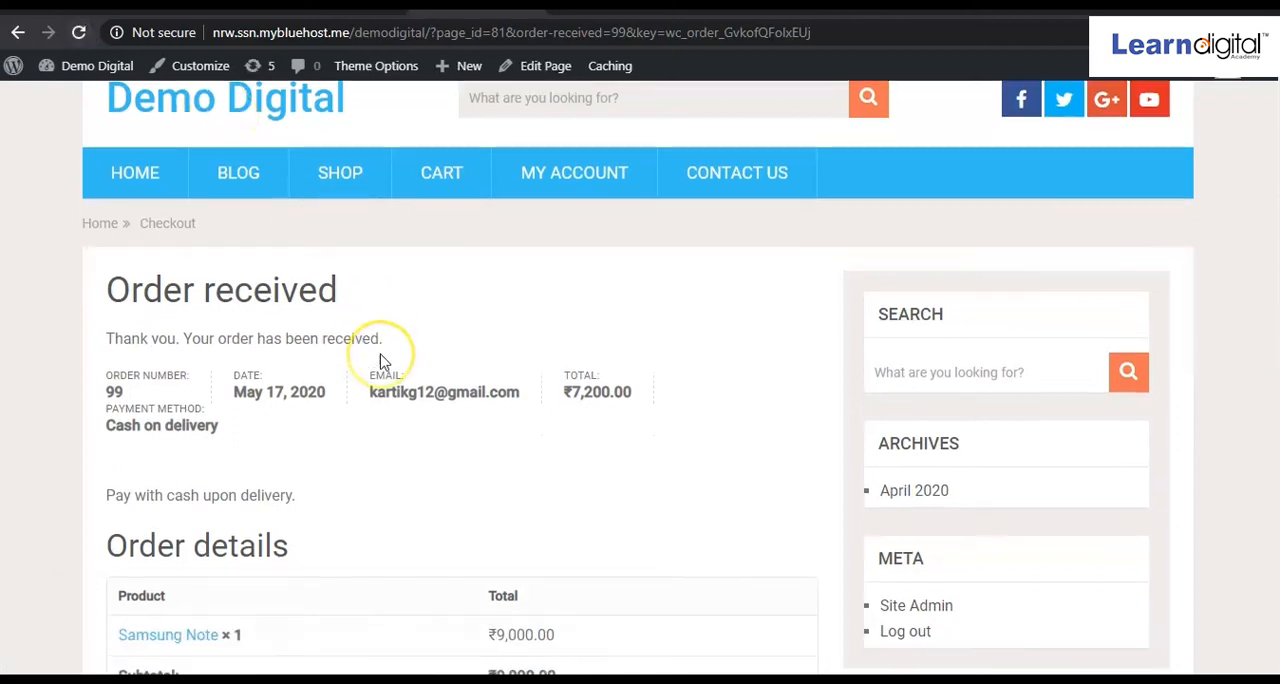
pyautogui.scroll(-1, 380, 362)
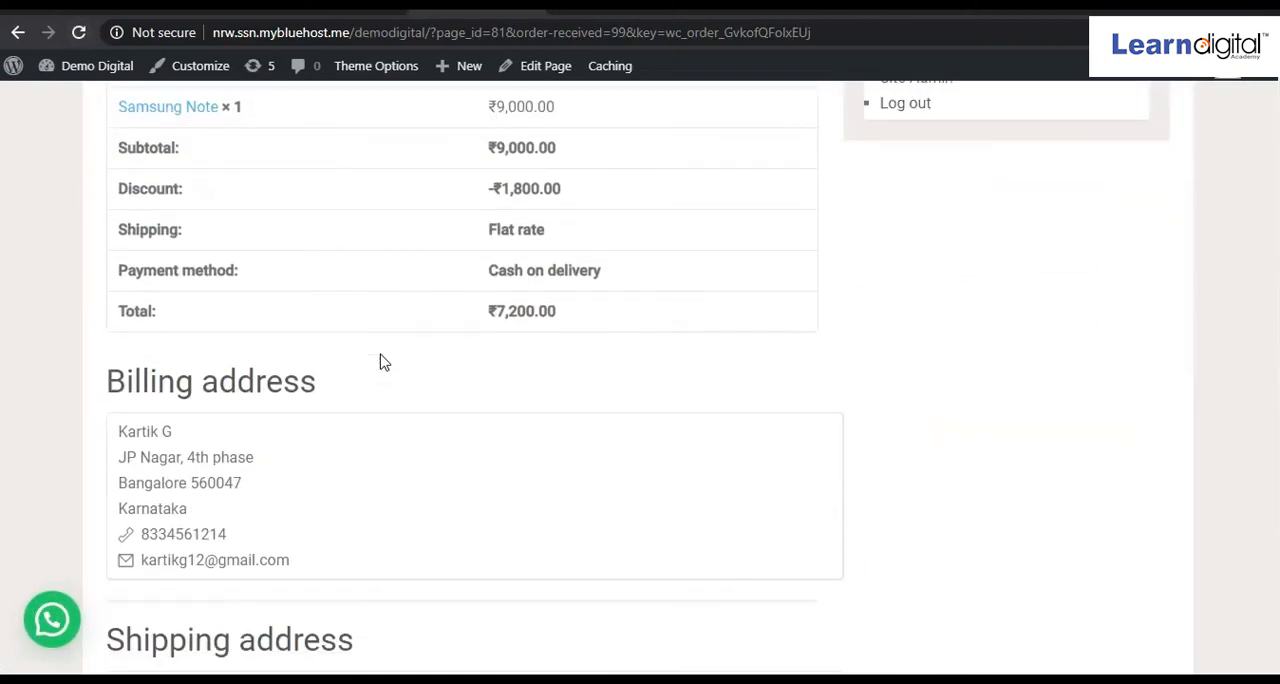
pyautogui.scroll(-2, 380, 362)
pyautogui.scroll(8, 380, 360)
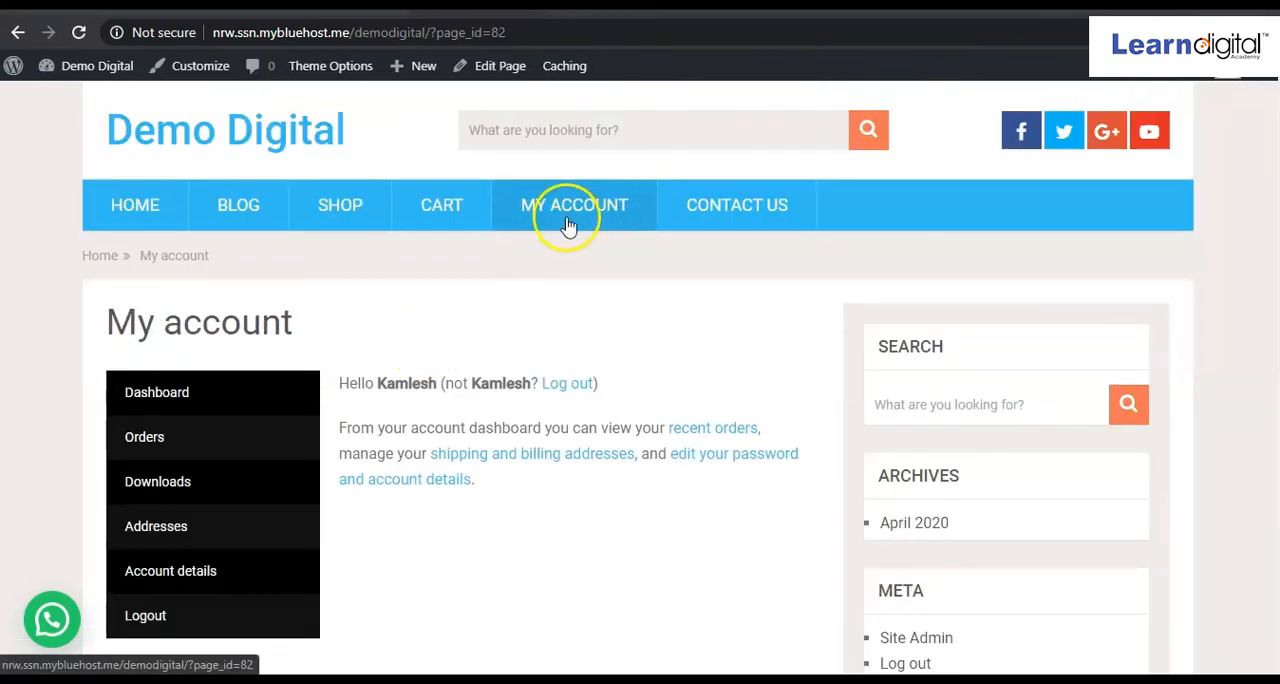
pyautogui.click(153, 445)
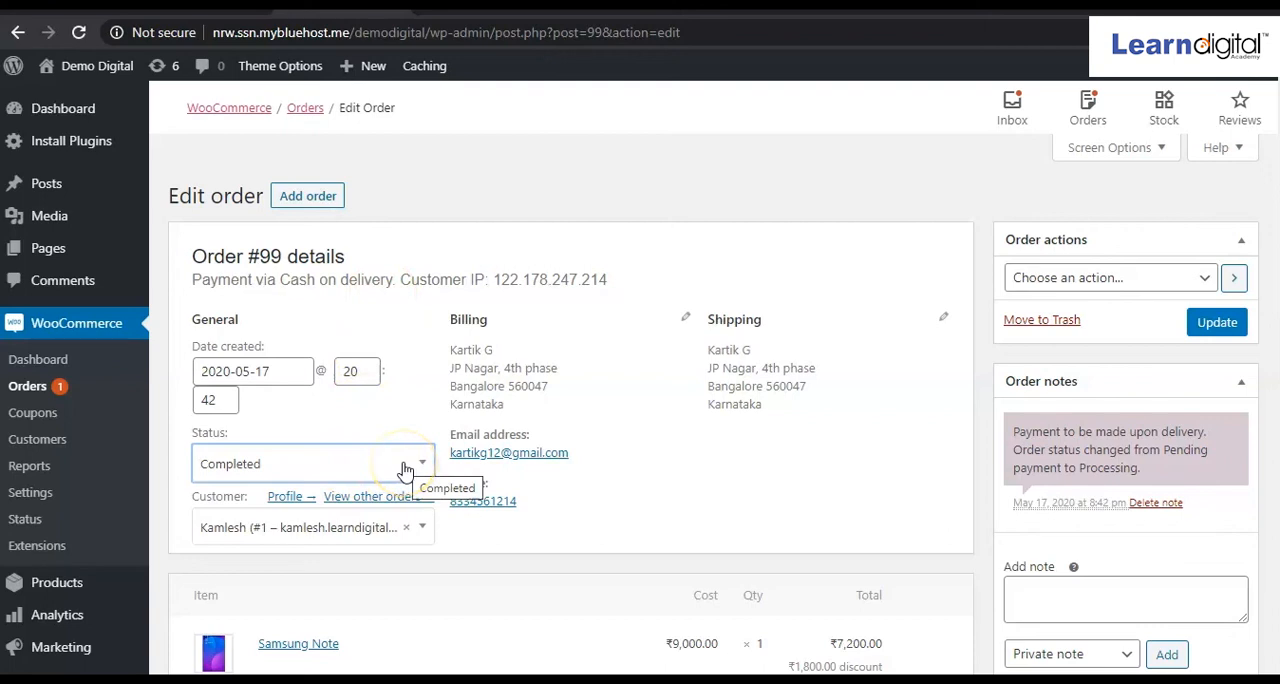
# Save the edited order in the admin and refresh the storefront's My Account orders list.
pyautogui.click(1210, 333)
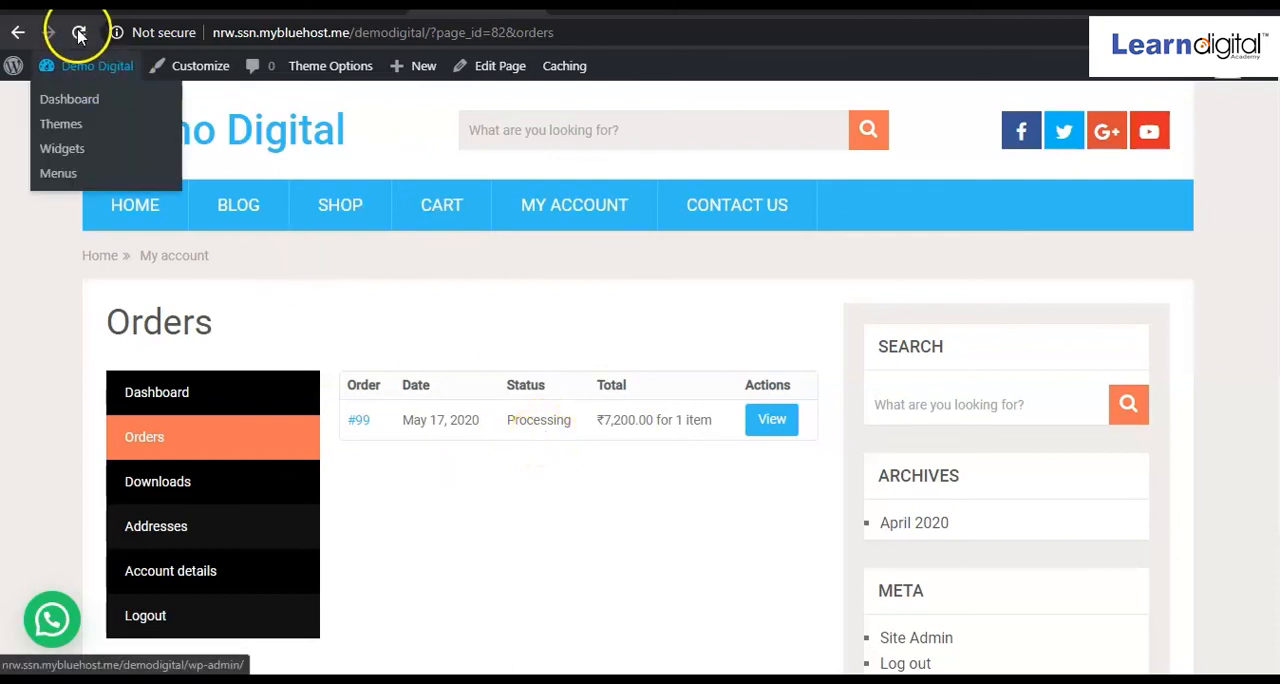
pyautogui.click(78, 33)
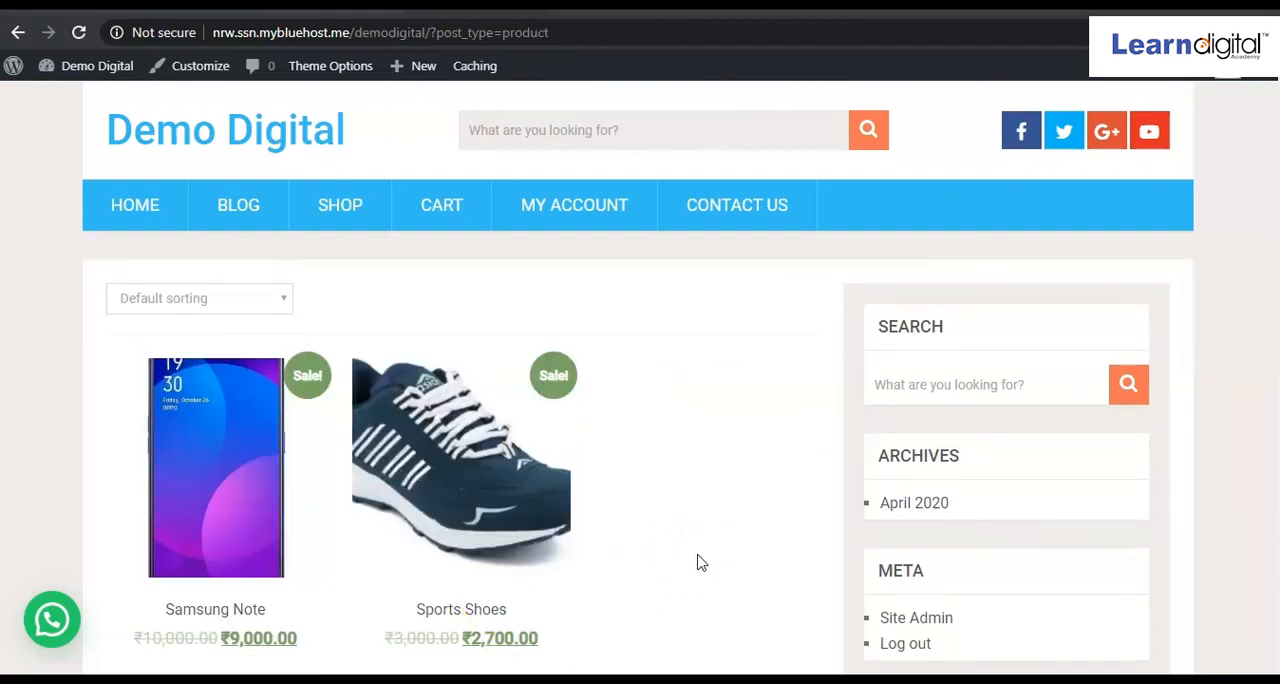
# Look over the shop page's products and sorting options, and go to the site's home page.
pyautogui.scroll(-3, 697, 562)
pyautogui.scroll(3, 697, 560)
pyautogui.click(286, 302)
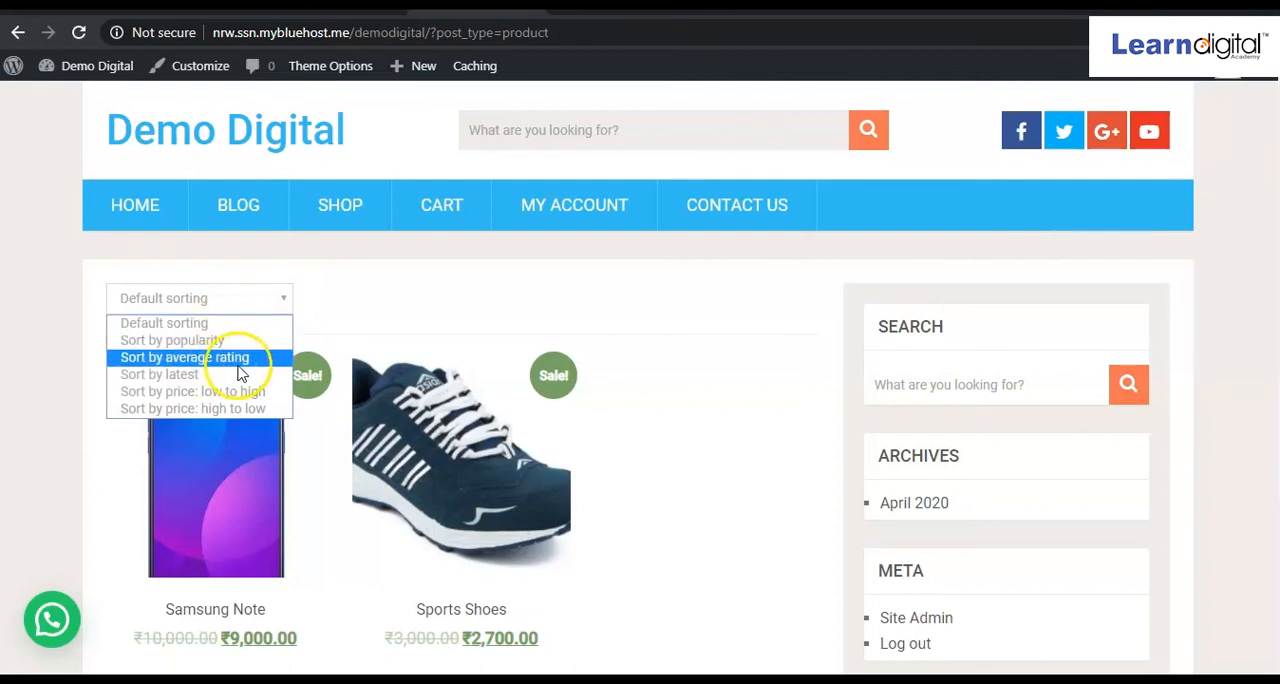
pyautogui.click(420, 318)
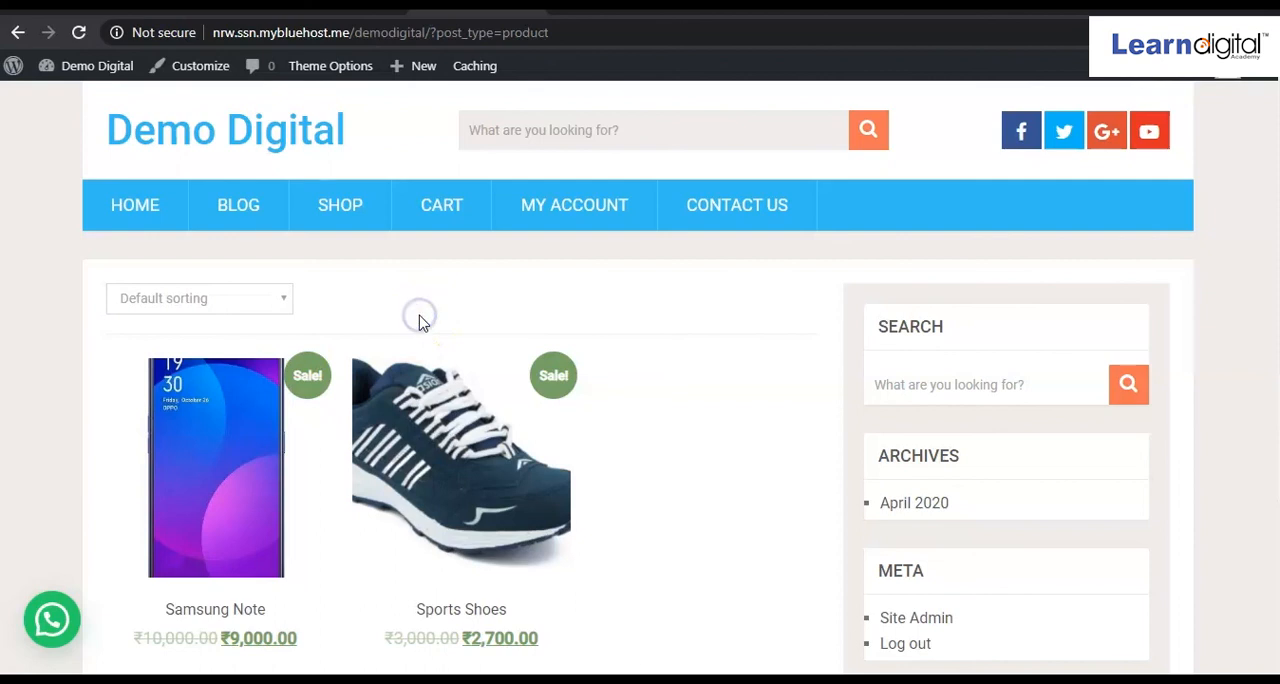
pyautogui.scroll(-2, 420, 320)
pyautogui.scroll(-1, 420, 324)
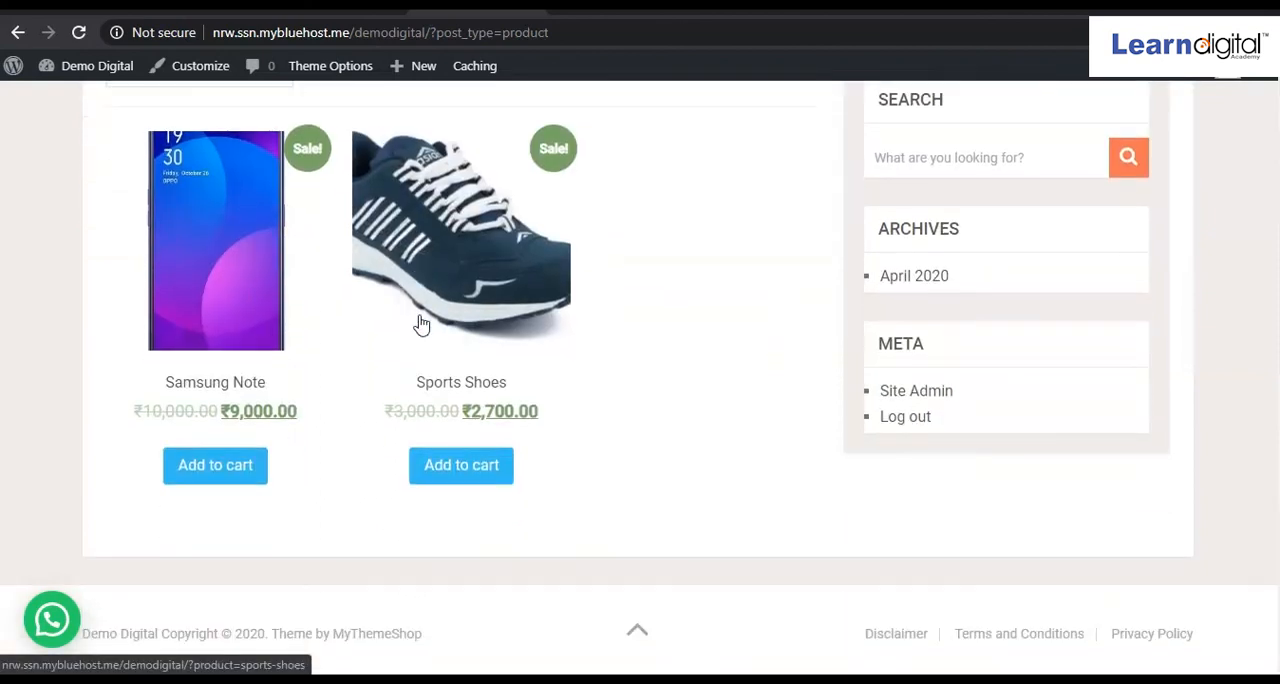
pyautogui.scroll(3, 420, 324)
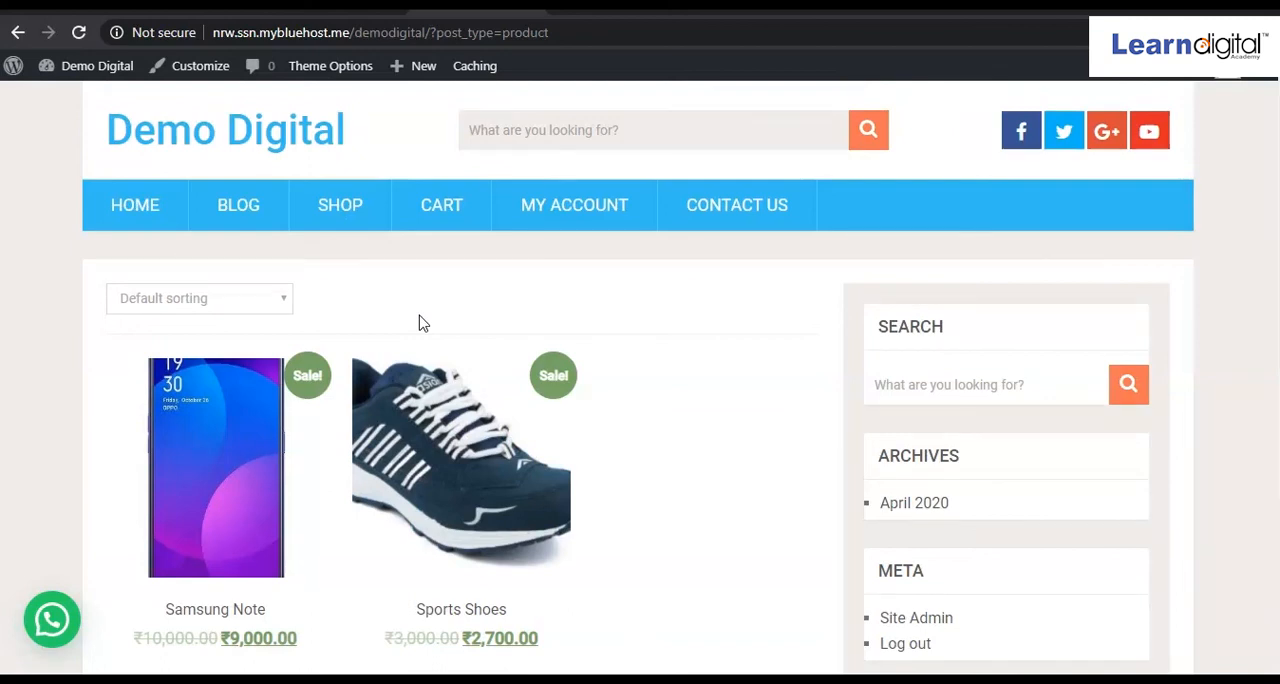
pyautogui.click(143, 217)
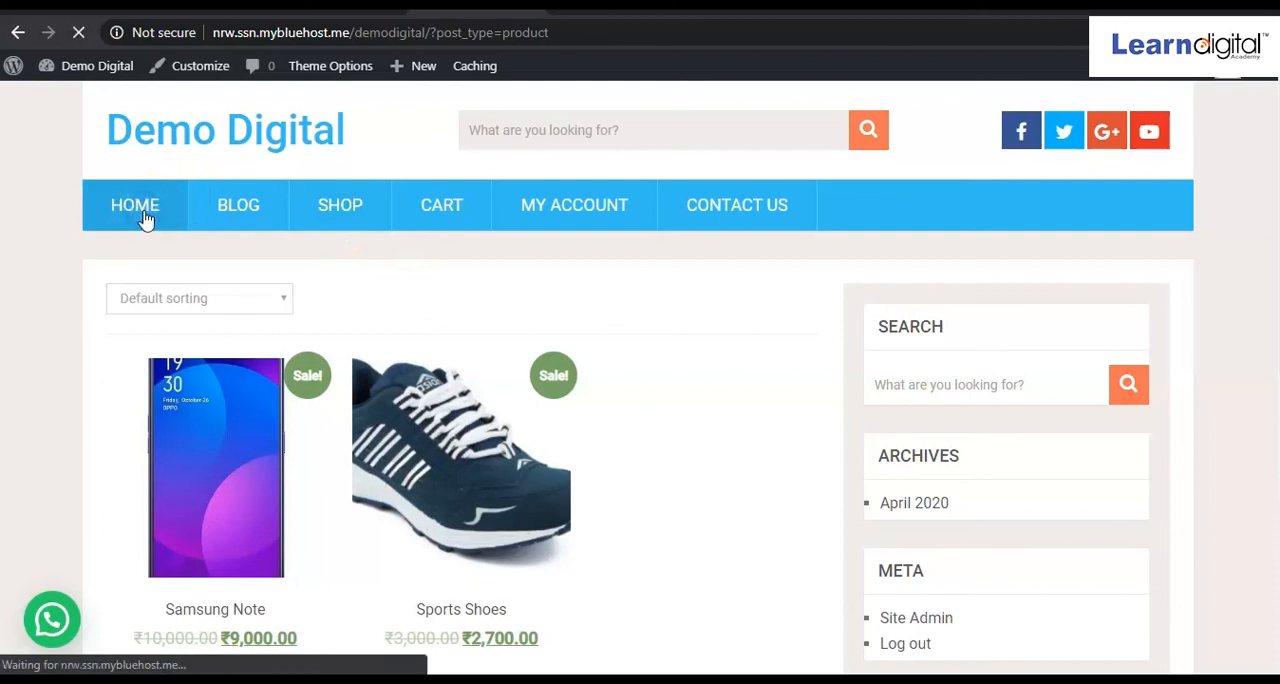